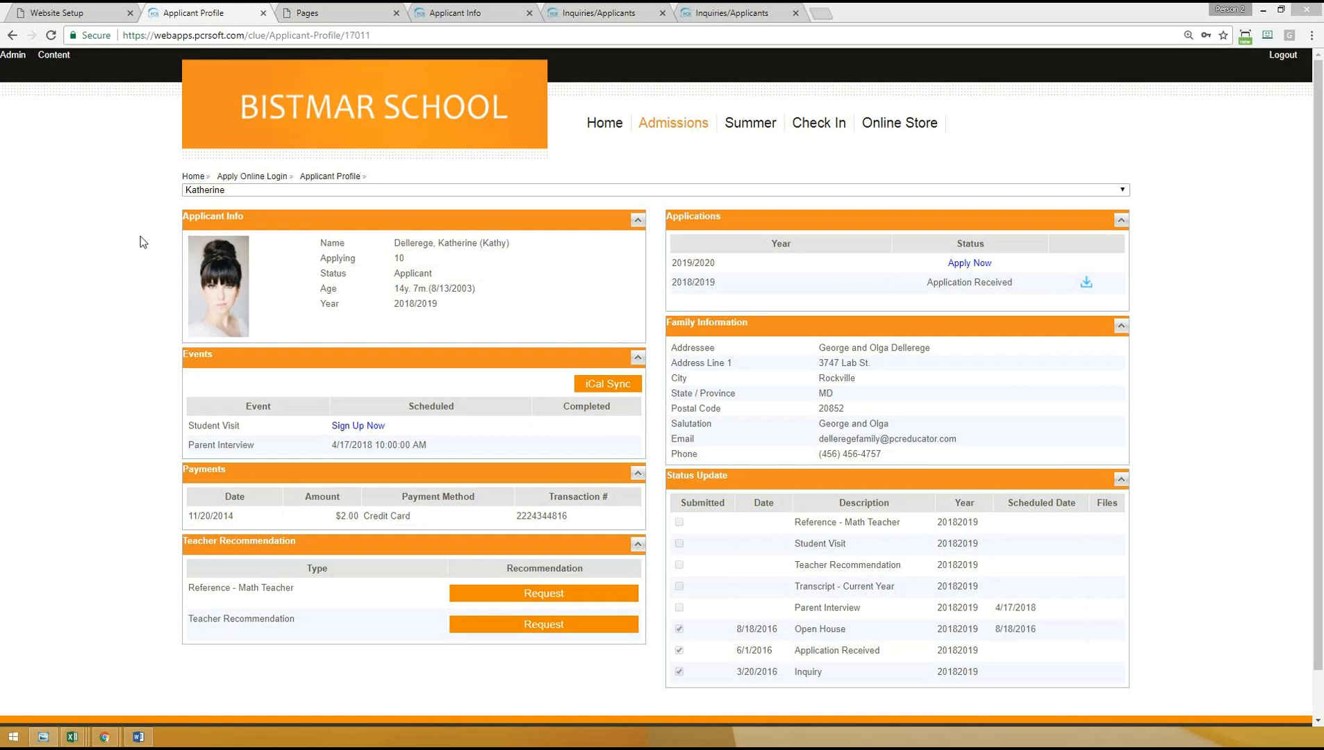
- Select the two Applicant-status records in the admissions Inquiries/Applicants list and open the Inquiry Attributes setup page
{"action": "left_click", "coordinate": [599, 12]}
{"action": "mouse_move", "coordinate": [410, 112]}
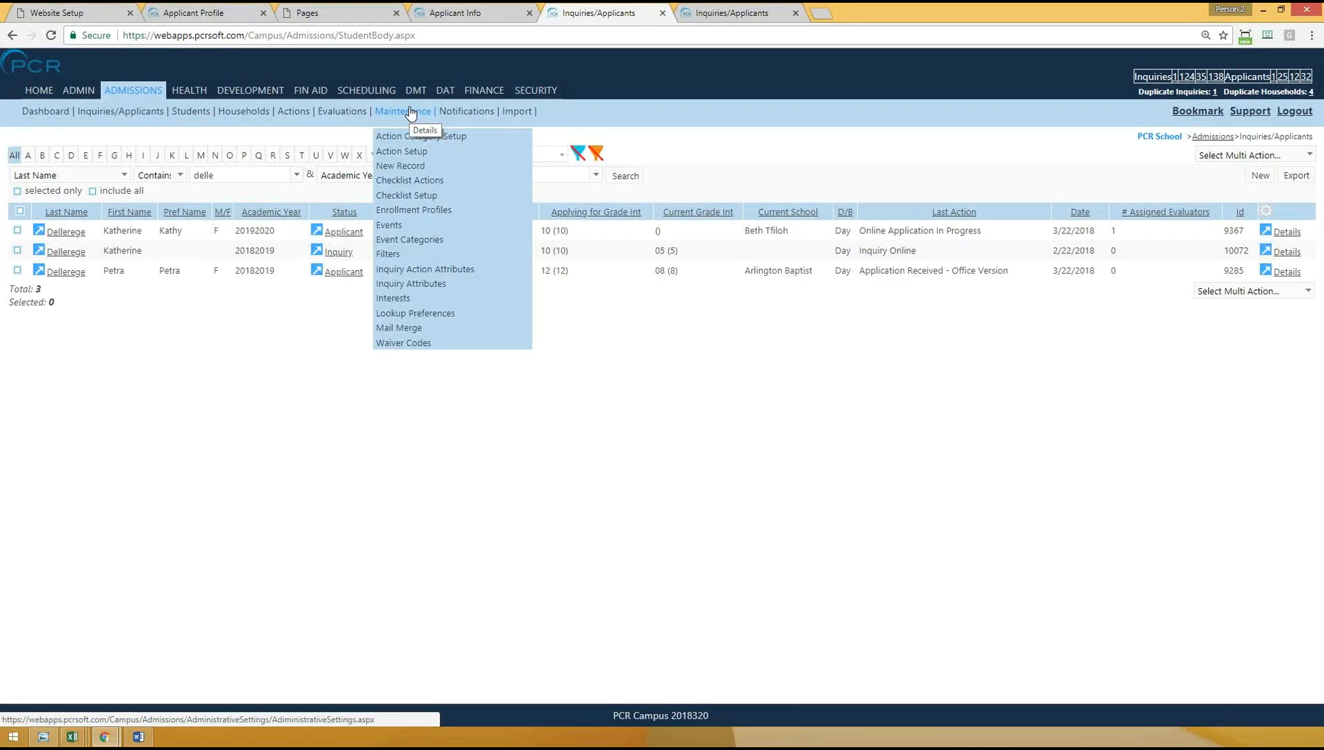
{"action": "left_click", "coordinate": [17, 230]}
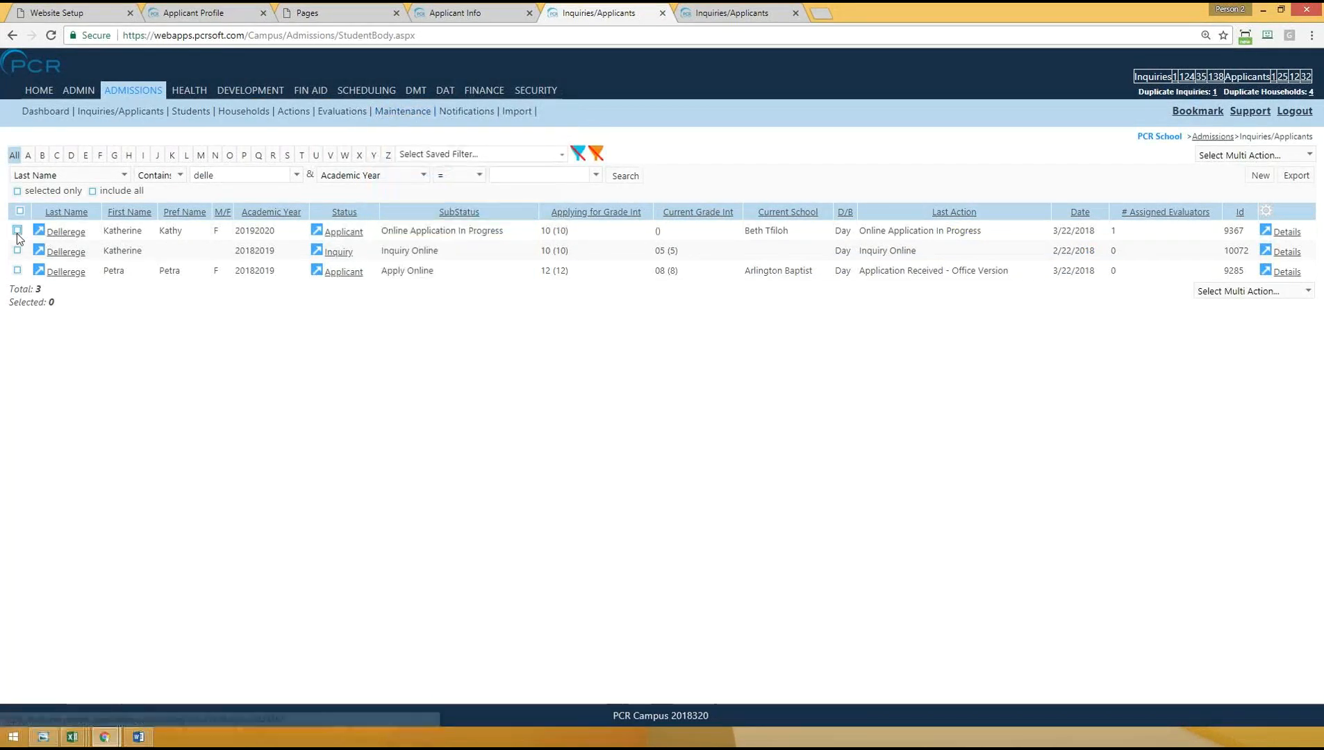
{"action": "left_click", "coordinate": [17, 271]}
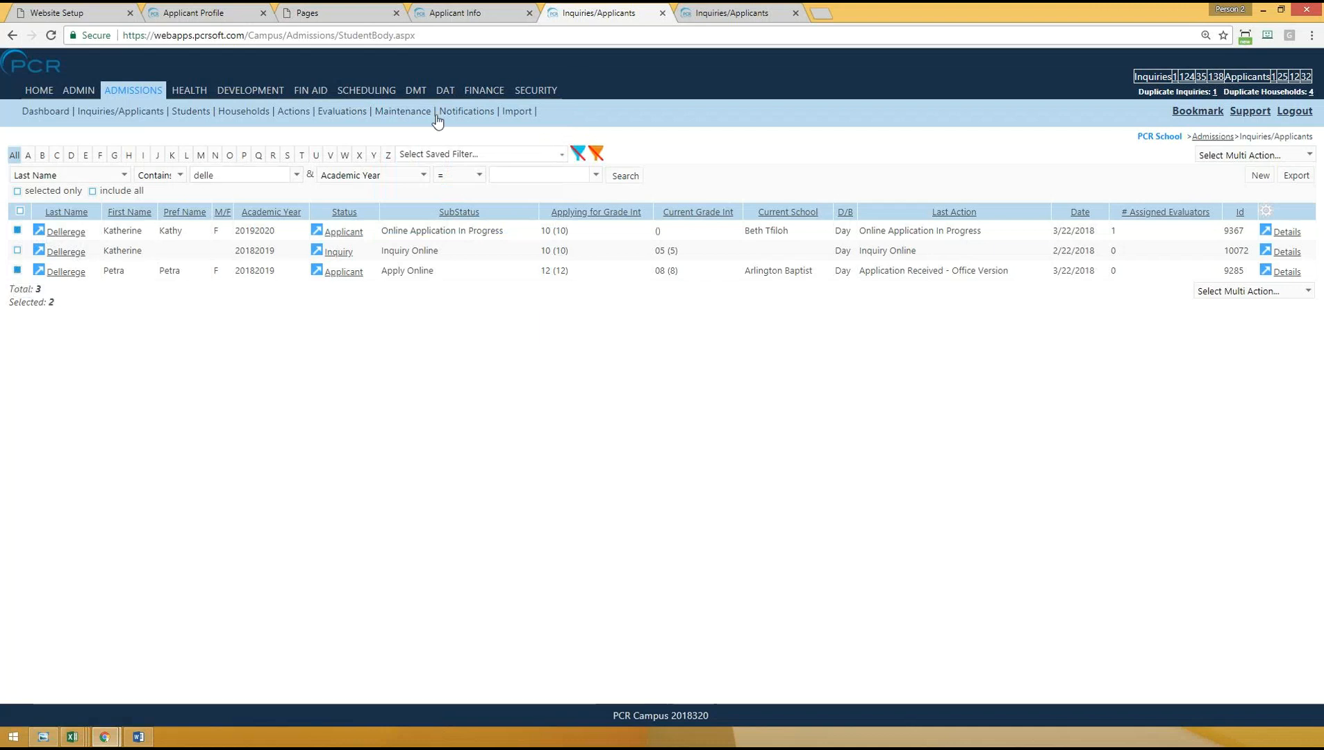
{"action": "mouse_move", "coordinate": [403, 111]}
{"action": "left_click", "coordinate": [411, 284]}
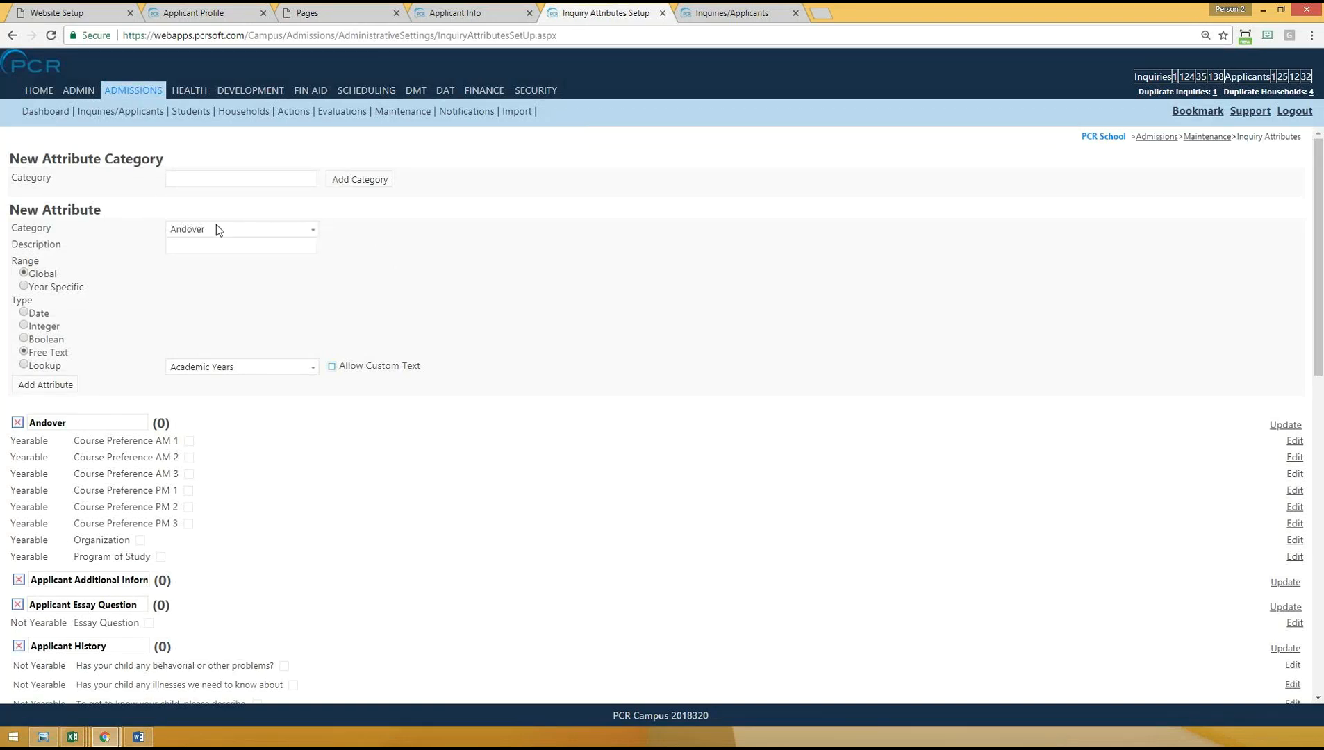
- Add a new inquiry attribute category named Apply Online Webinar
{"action": "left_click", "coordinate": [300, 230]}
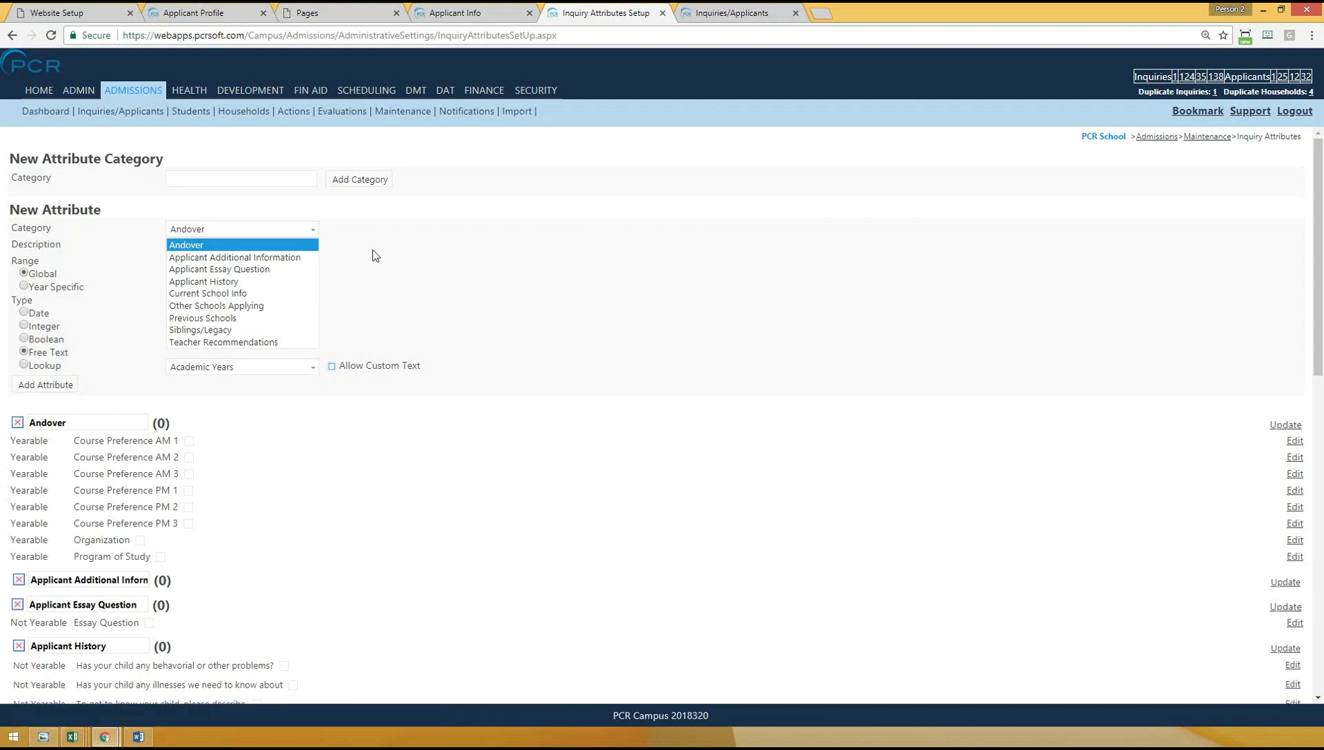
{"action": "left_click", "coordinate": [223, 184]}
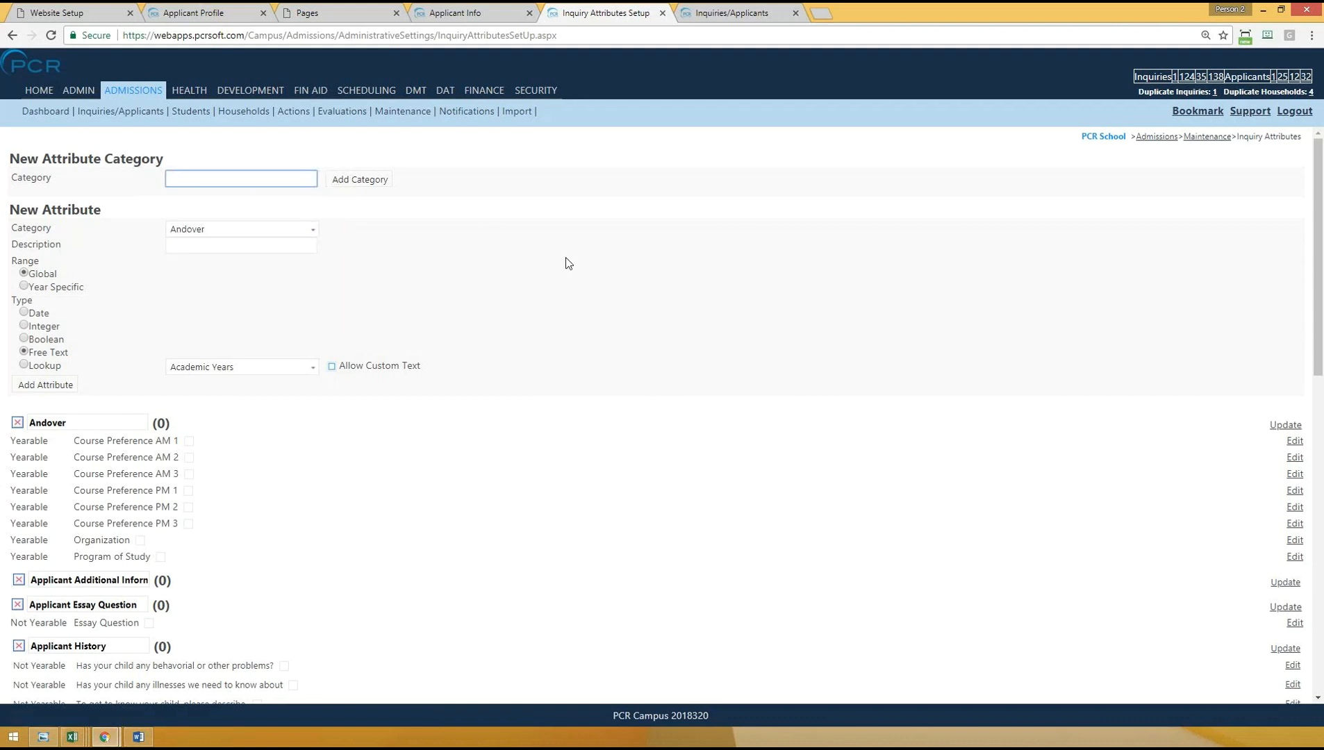
{"action": "type", "text": "Apply Online Webinar"}
{"action": "left_click", "coordinate": [360, 179]}
- Reload the Inquiry Attributes setup page and choose Apply Online Webinar as the new attribute's category
{"action": "left_click", "coordinate": [252, 230]}
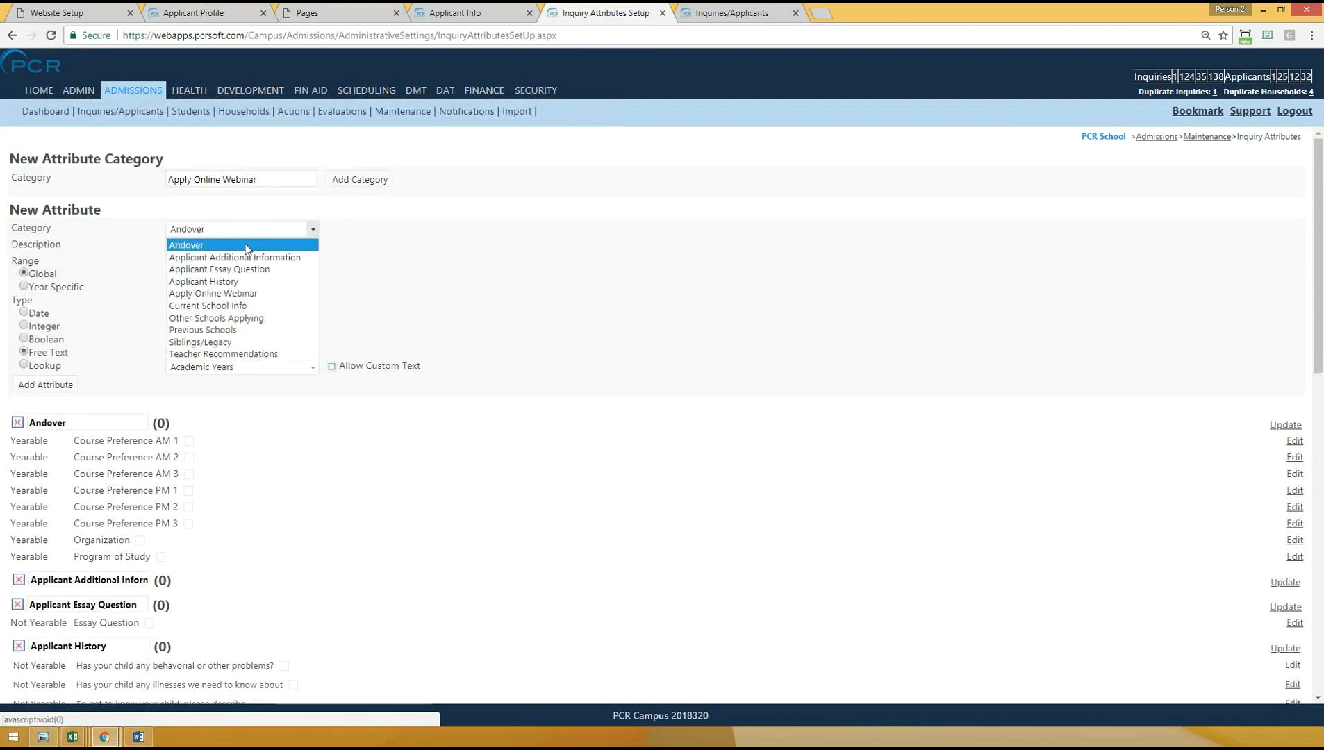
{"action": "mouse_move", "coordinate": [386, 112]}
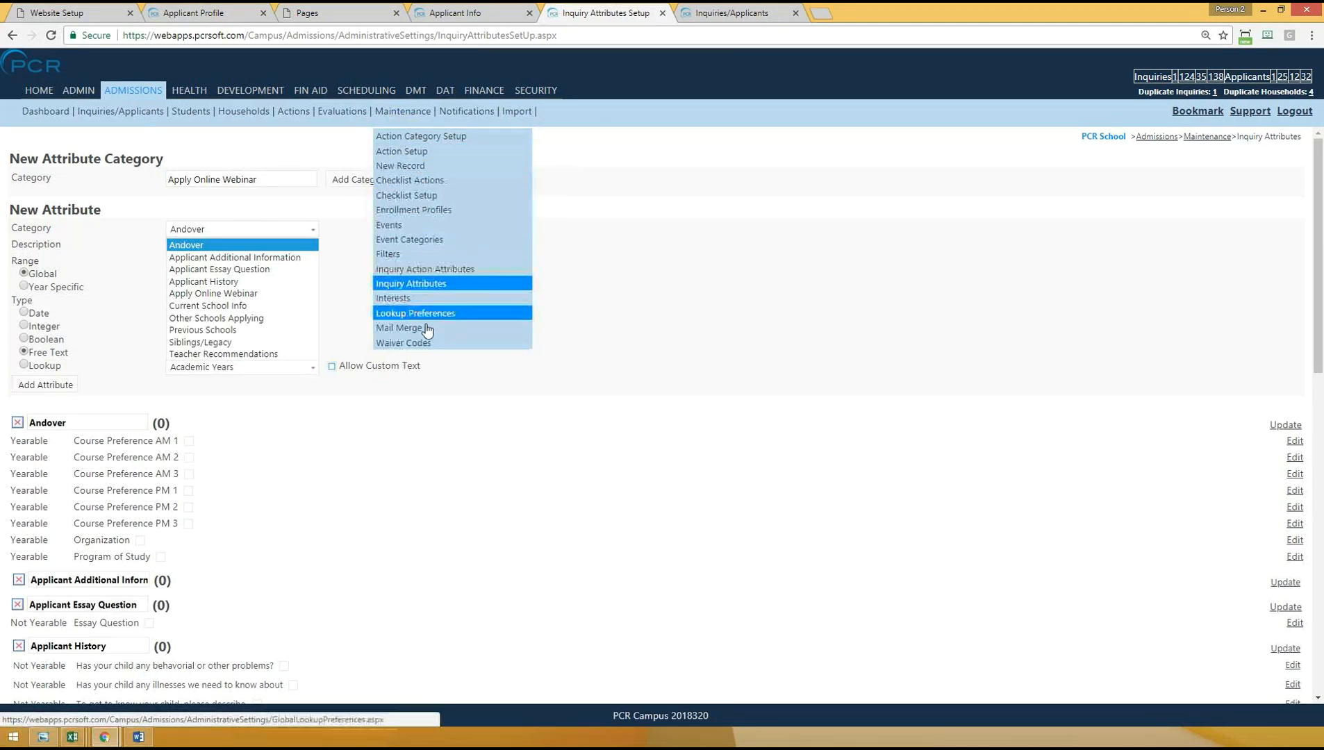
{"action": "left_click", "coordinate": [412, 285]}
{"action": "left_click", "coordinate": [217, 229]}
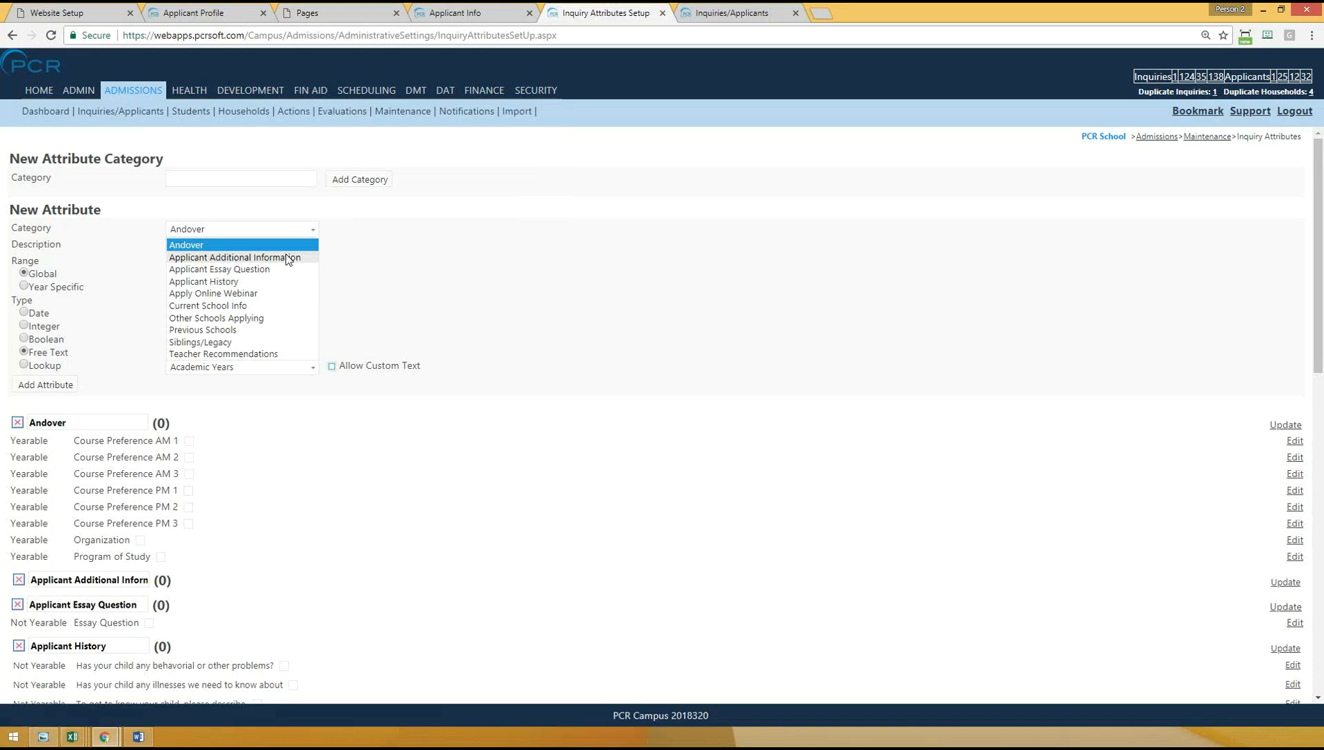
{"action": "left_click", "coordinate": [252, 293]}
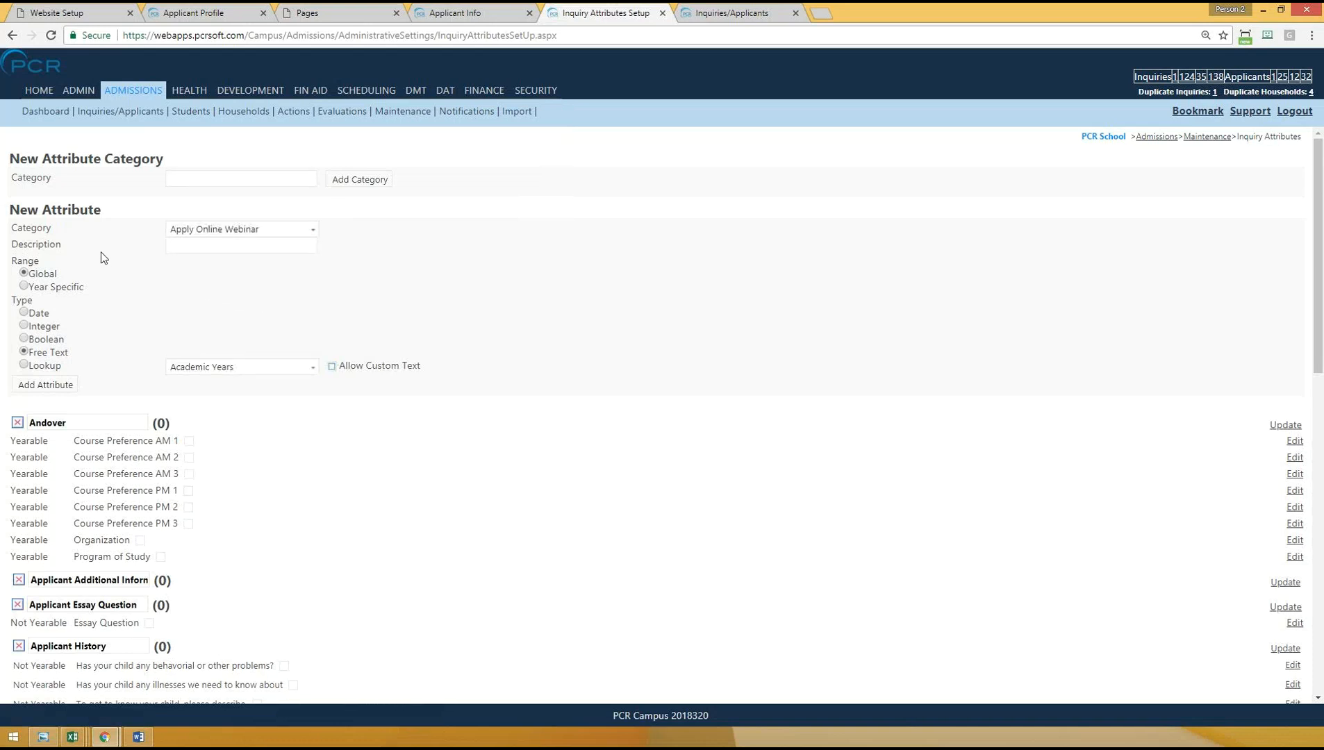
- Enter Term Applying For as the new attribute's description, with a year-specific range and the Lookup type
{"action": "left_click", "coordinate": [208, 247]}
{"action": "left_click", "coordinate": [208, 248]}
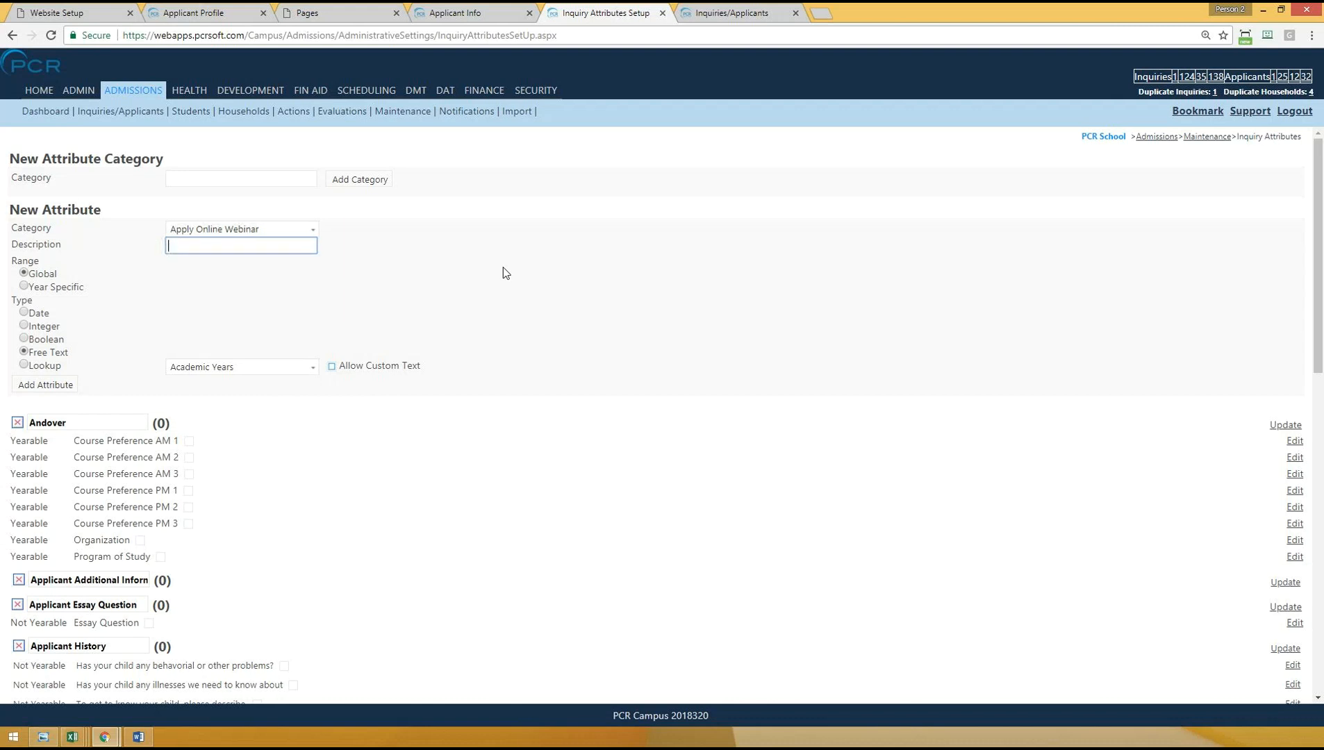
{"action": "type", "text": "Term Applying For"}
{"action": "left_click", "coordinate": [23, 286]}
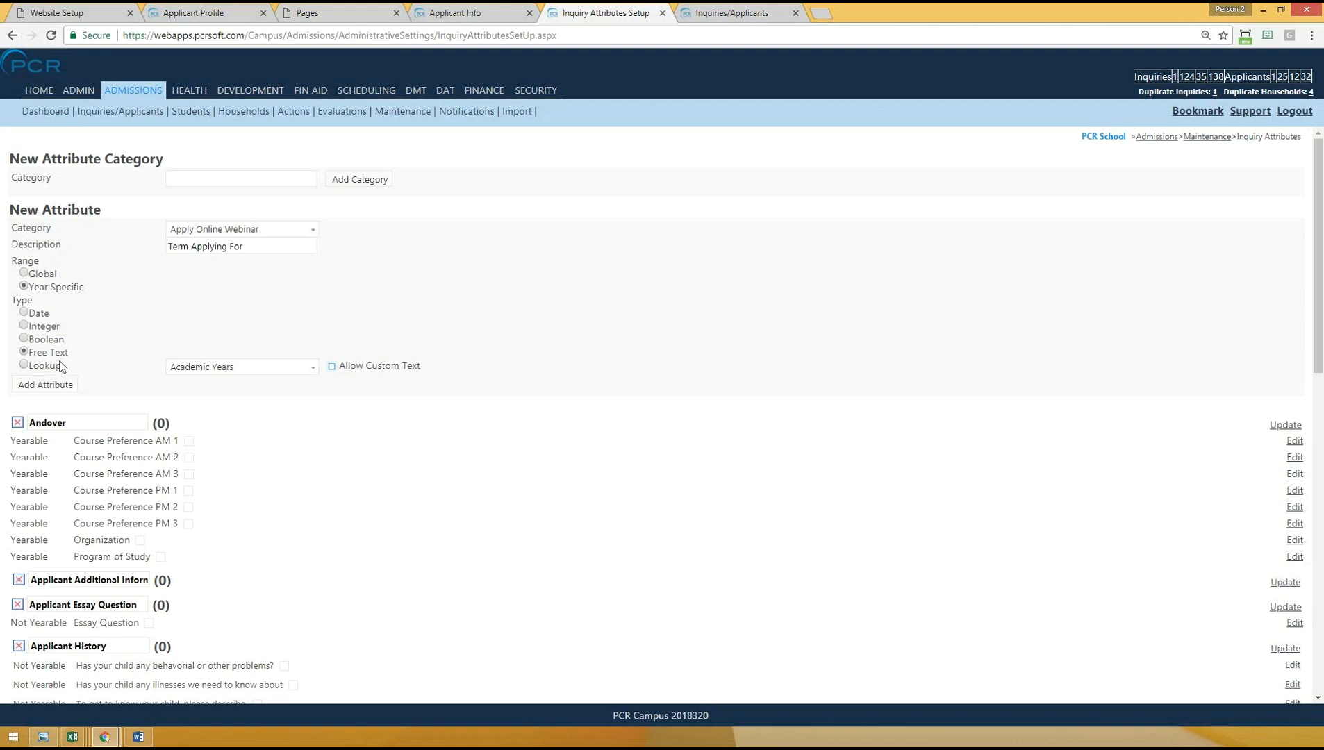
{"action": "left_click", "coordinate": [24, 366]}
- Open the admissions Lookup Preferences page in a new browser tab and switch to it
{"action": "mouse_move", "coordinate": [405, 113]}
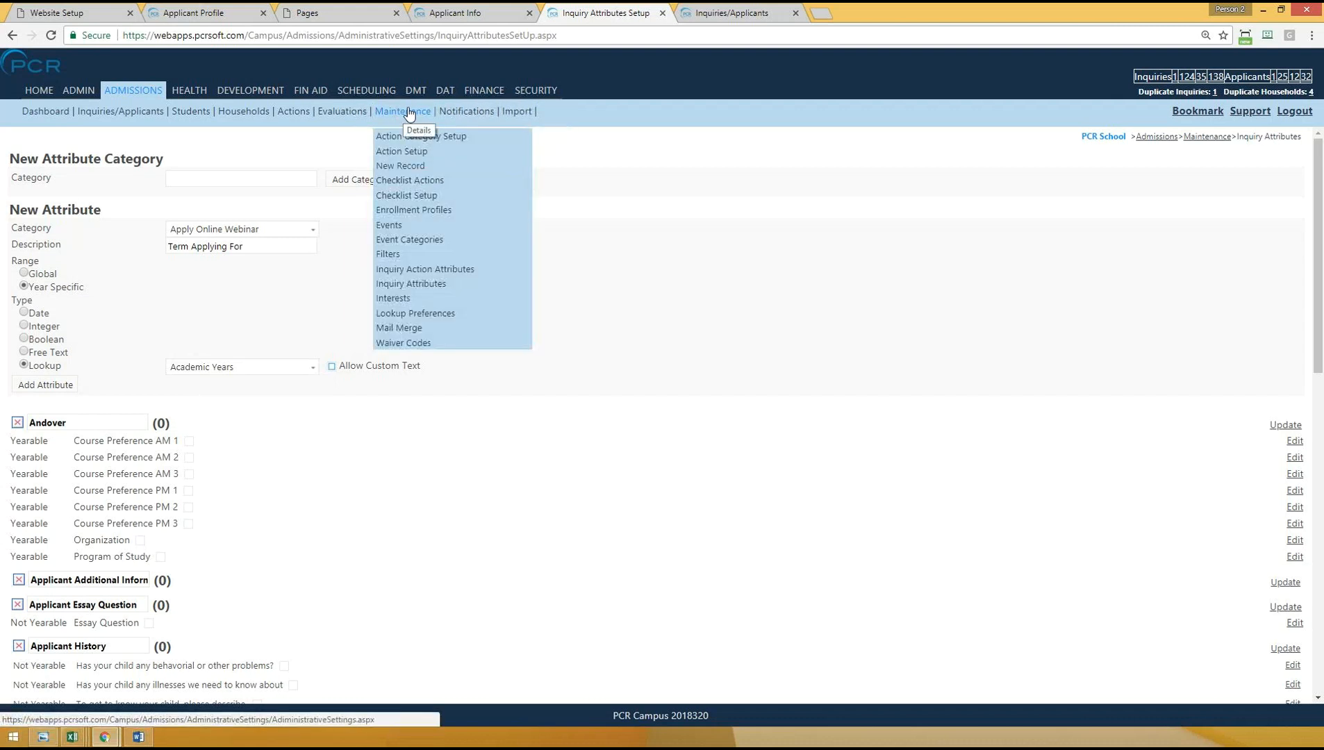
{"action": "right_click", "coordinate": [413, 316]}
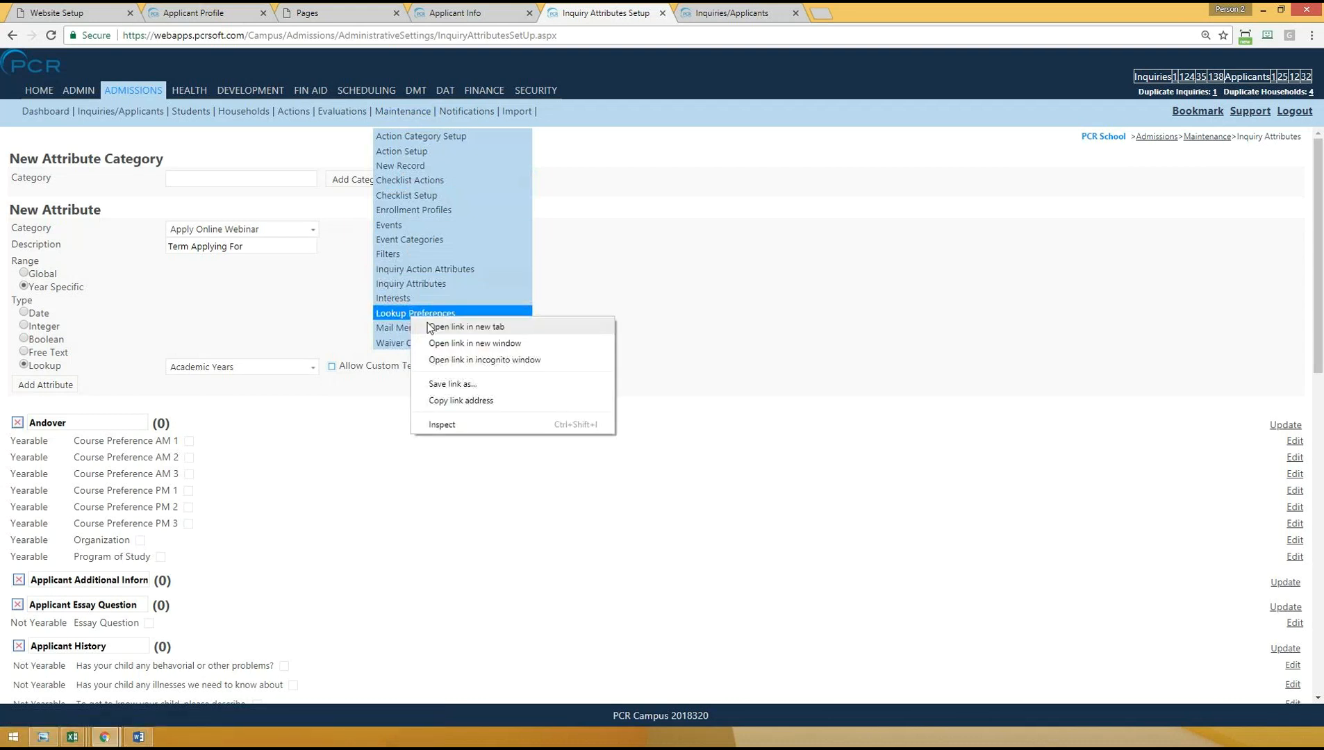
{"action": "left_click", "coordinate": [430, 327]}
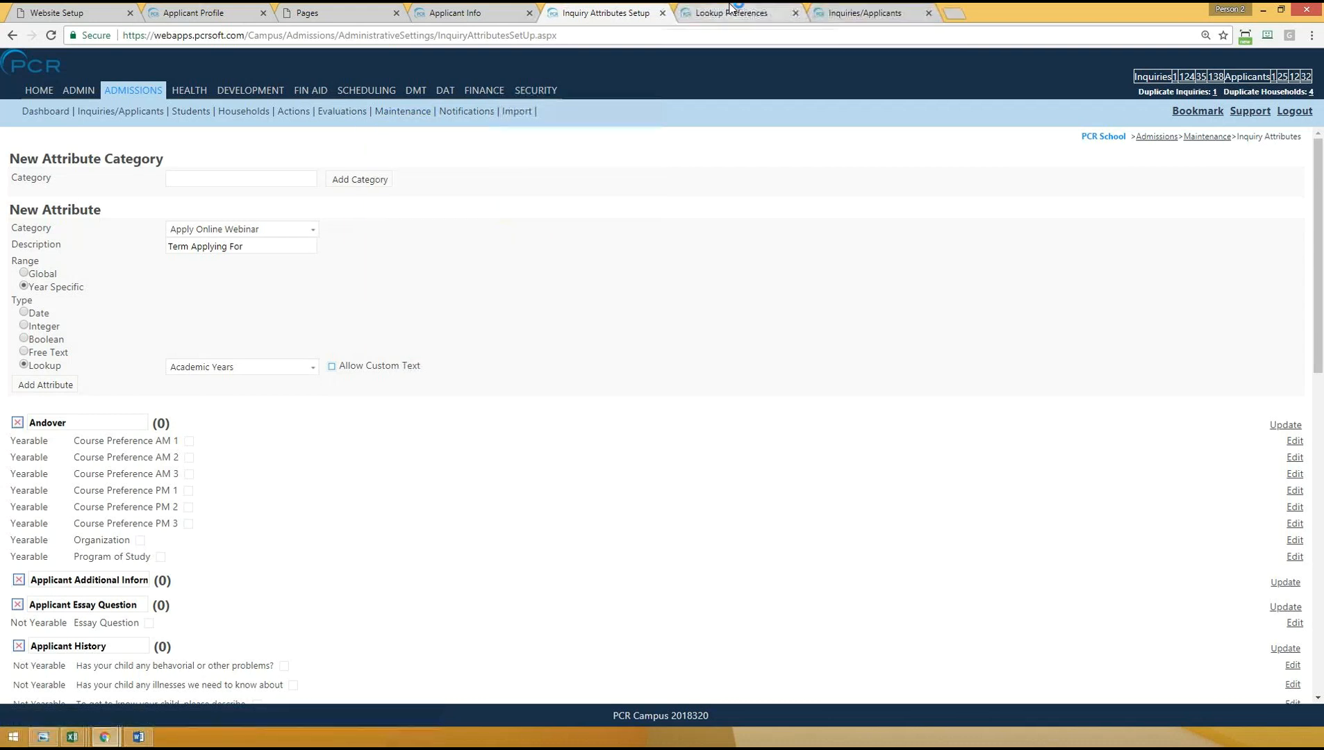
{"action": "key", "text": "ctrl+Tab"}
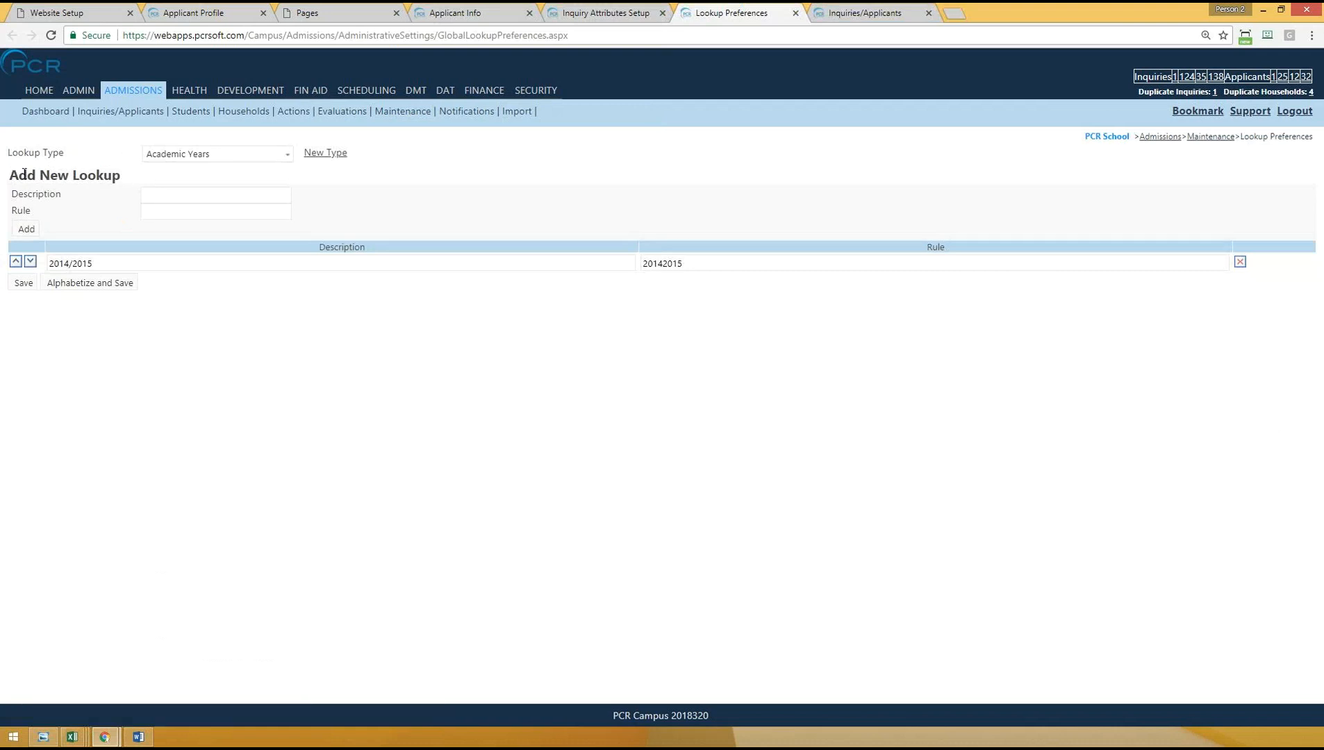
- Try adding a lookup entry Term Applying For with rule Fall under Academic Years, and delete that entry again
{"action": "left_click", "coordinate": [185, 193]}
{"action": "type", "text": "Term Applying "}
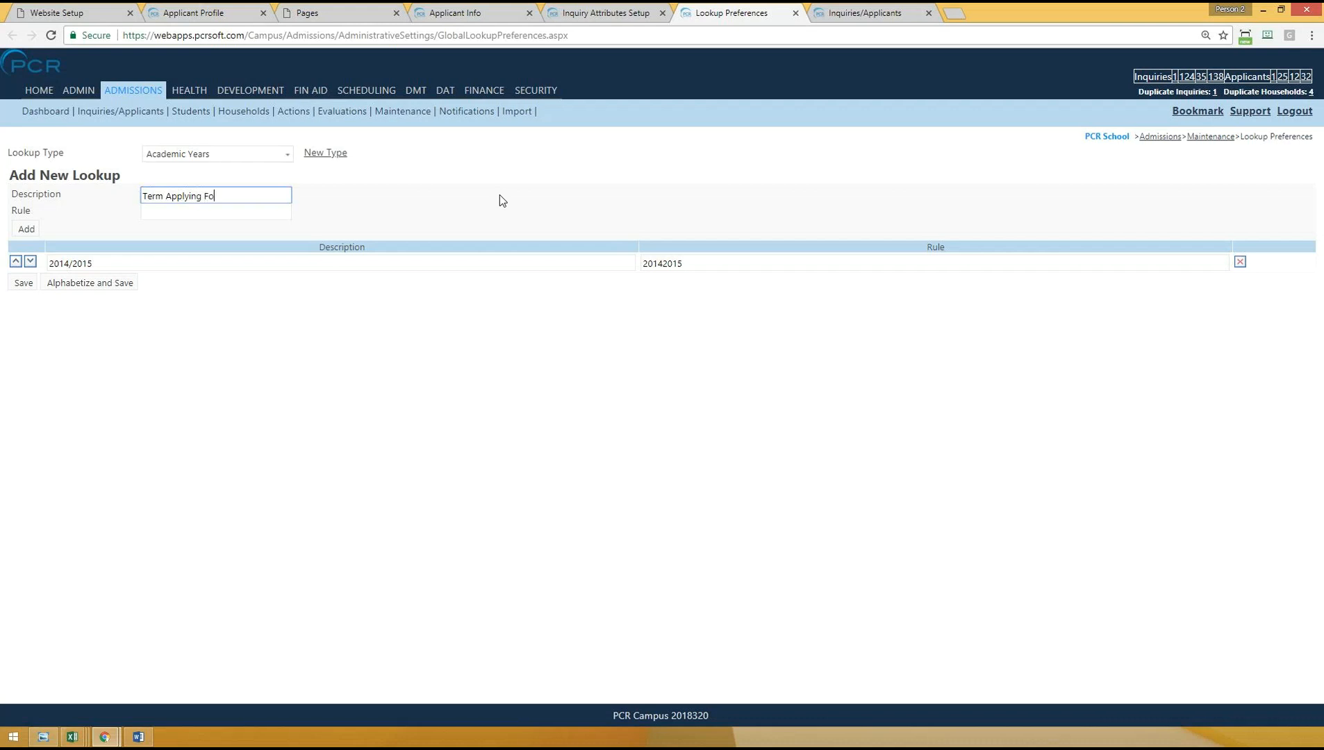
{"action": "type", "text": "For"}
{"action": "left_click", "coordinate": [166, 213]}
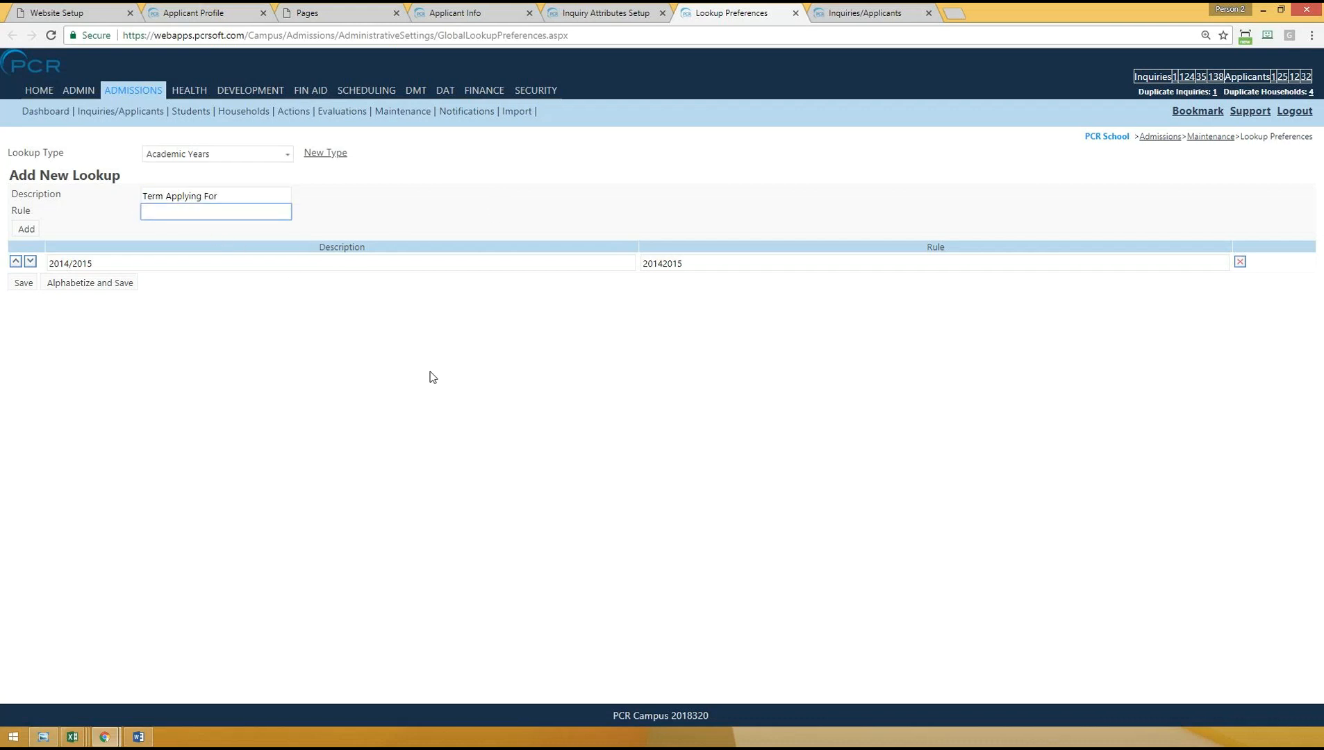
{"action": "type", "text": "Fall"}
{"action": "left_click", "coordinate": [26, 230]}
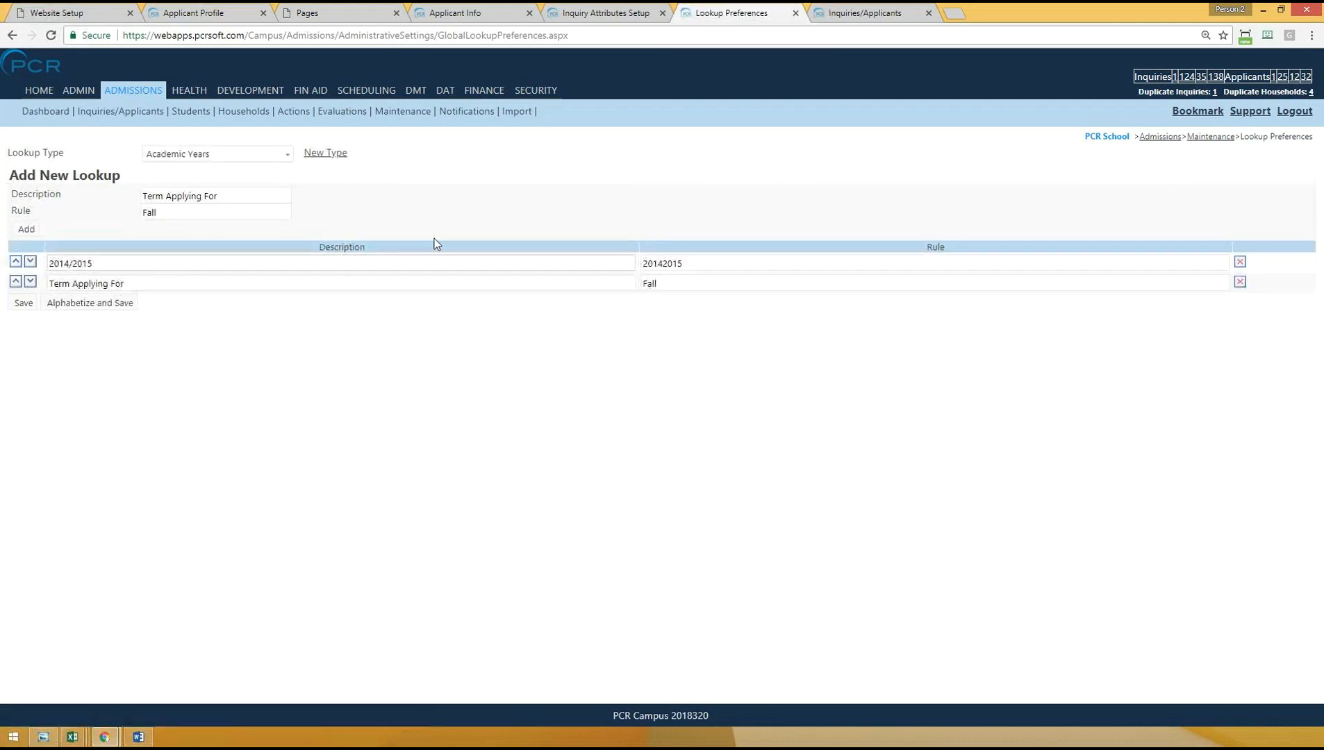
{"action": "left_click", "coordinate": [1241, 287]}
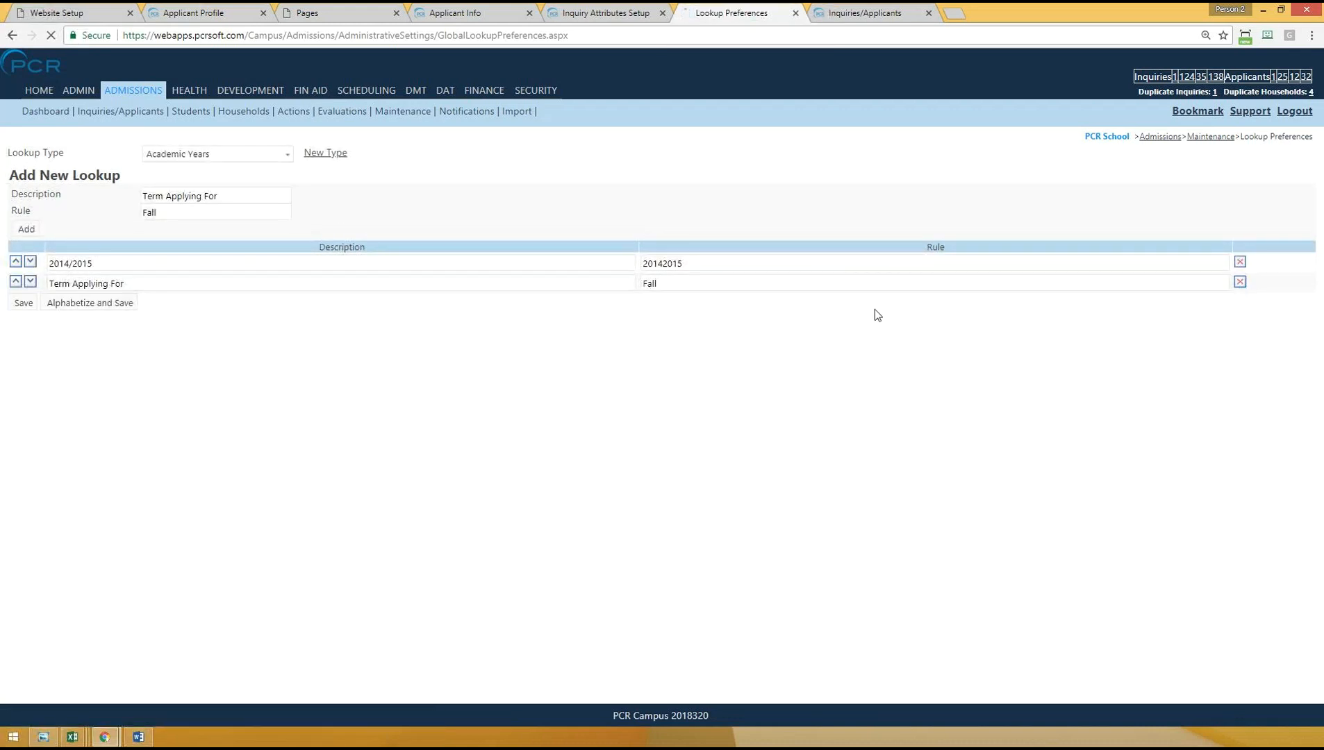
- Create a new lookup type Term Applying For with description Fall and rule Fall, and check it in the list of lookup types
{"action": "left_click", "coordinate": [322, 156]}
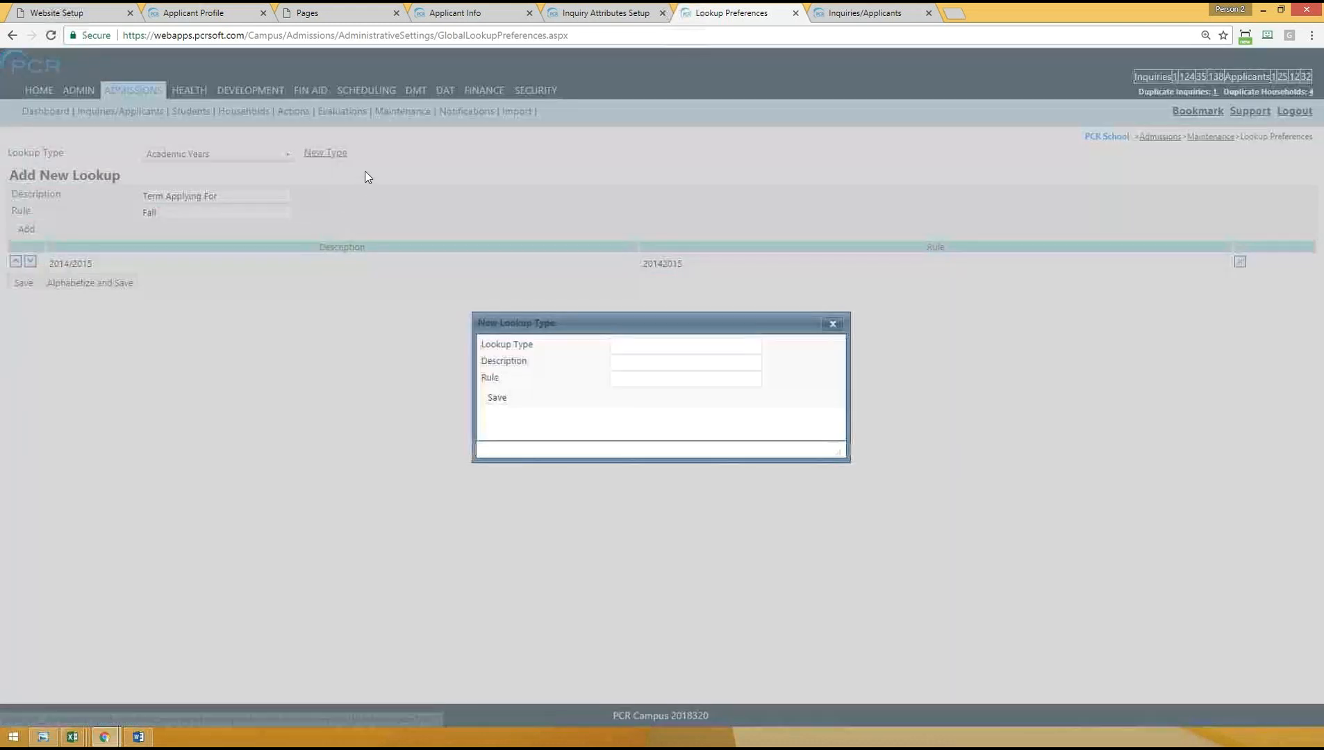
{"action": "left_click", "coordinate": [615, 347]}
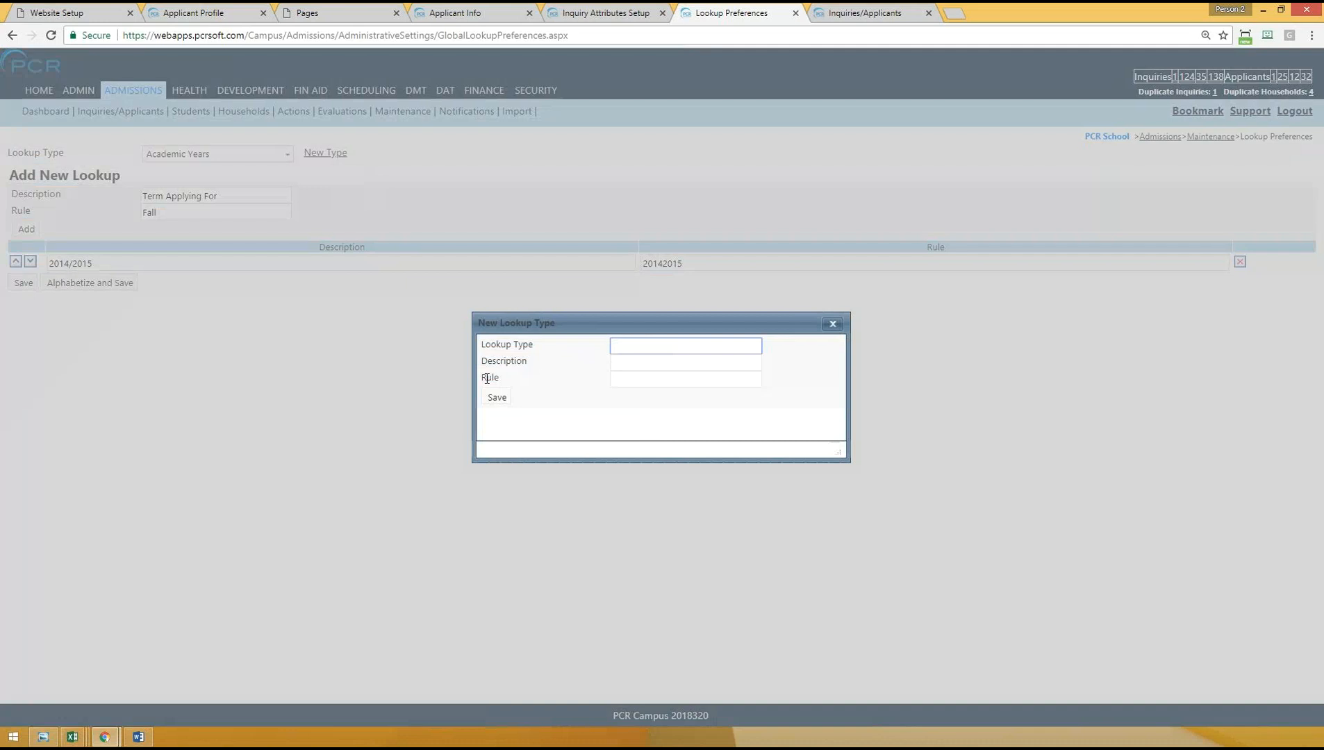
{"action": "type", "text": "Term Applying For"}
{"action": "key", "text": "Tab"}
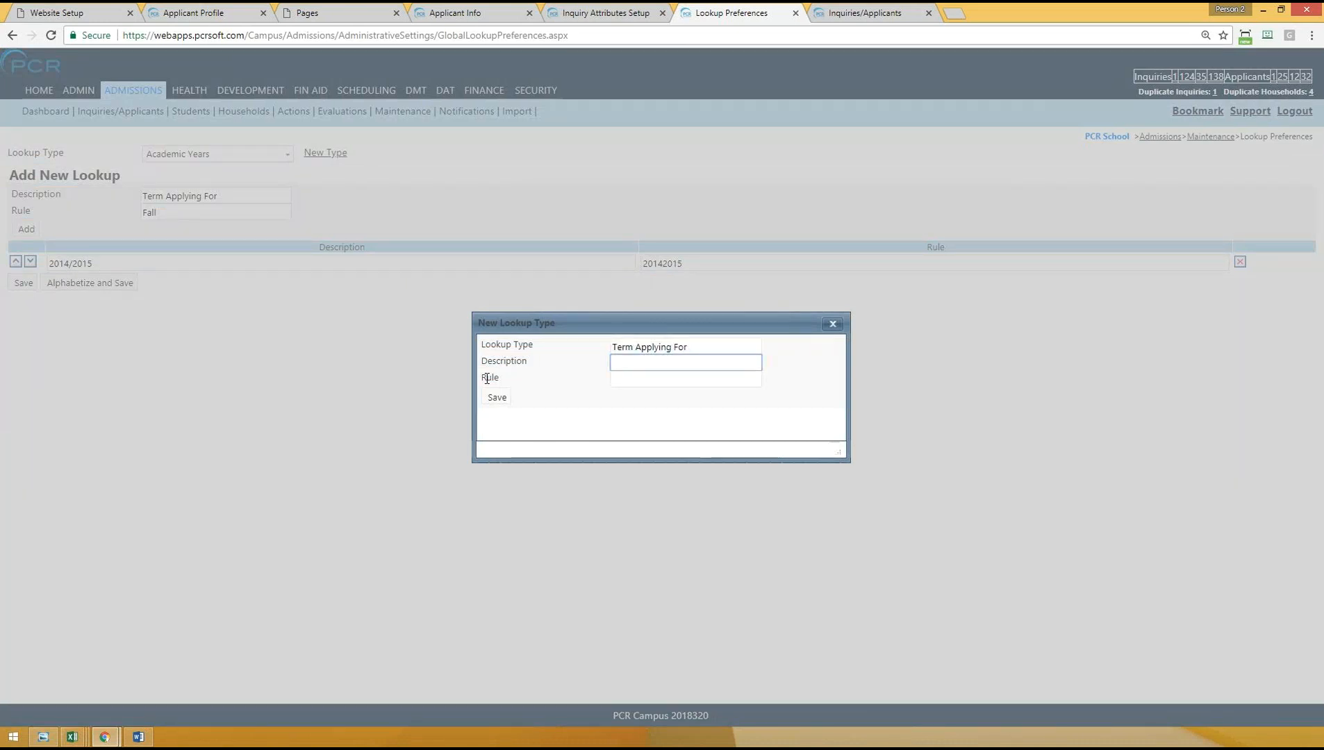
{"action": "type", "text": "Fall"}
{"action": "left_click", "coordinate": [645, 384]}
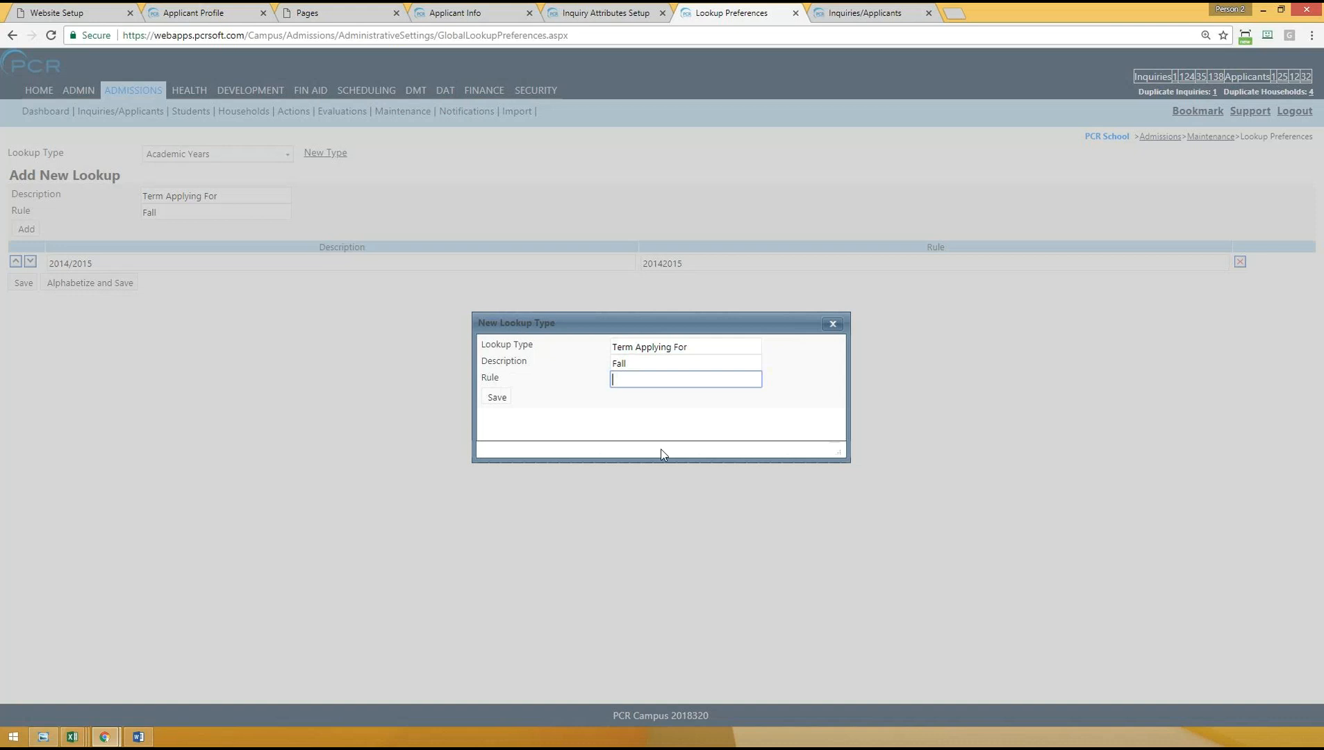
{"action": "type", "text": "Fal"}
{"action": "left_click", "coordinate": [497, 398]}
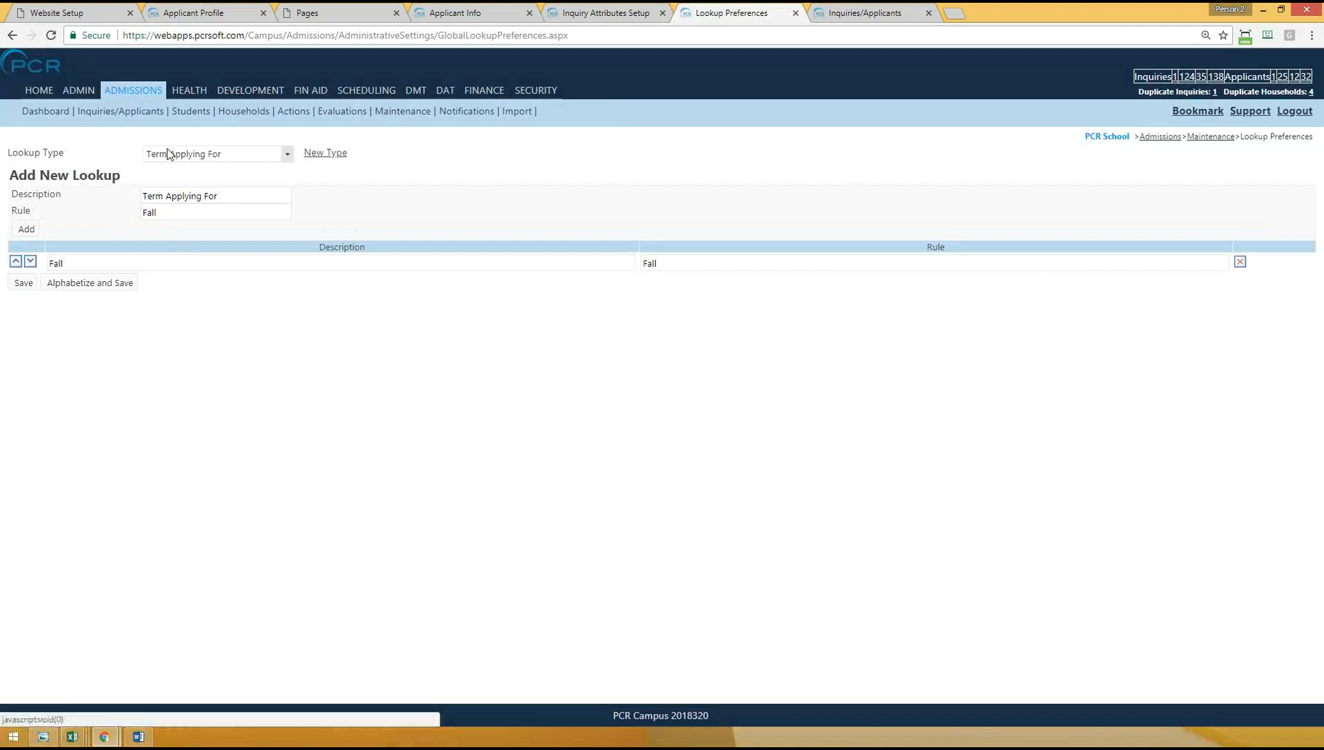
{"action": "left_click", "coordinate": [287, 154]}
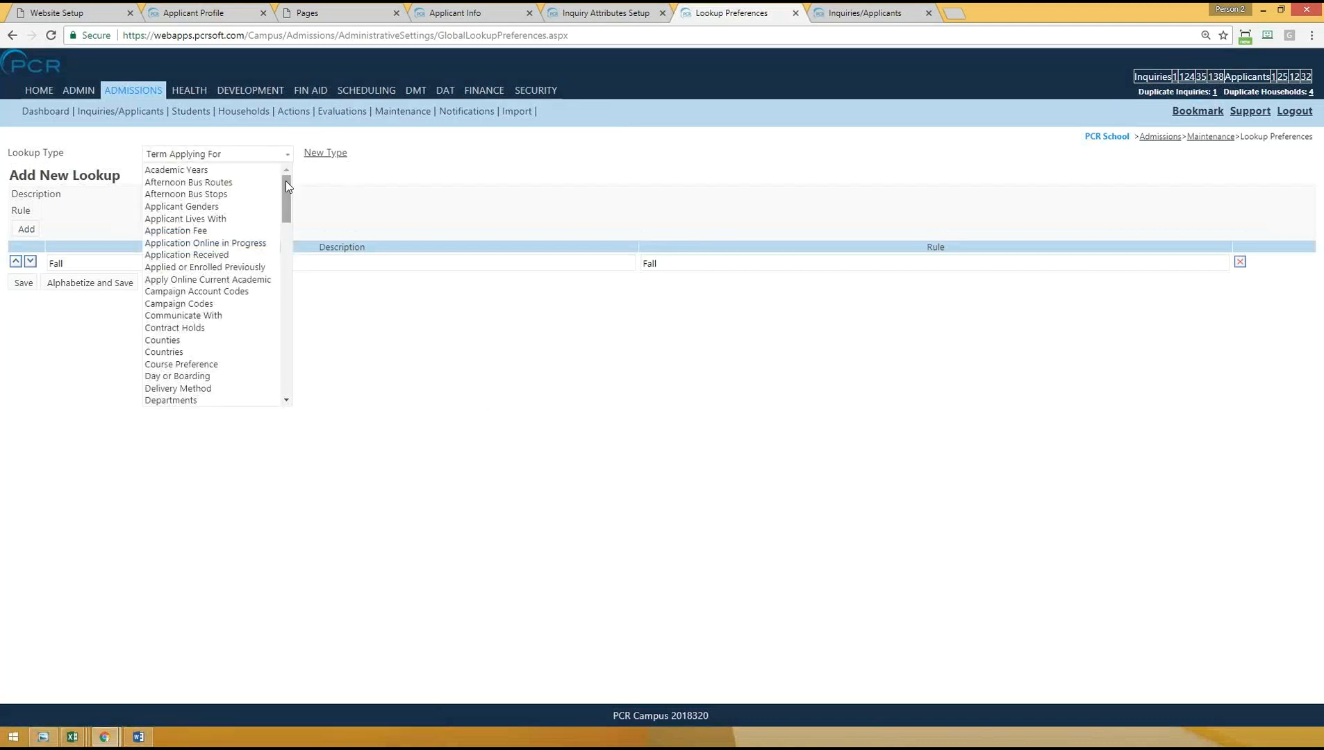
{"action": "left_click_drag", "start_coordinate": [289, 201], "coordinate": [288, 370]}
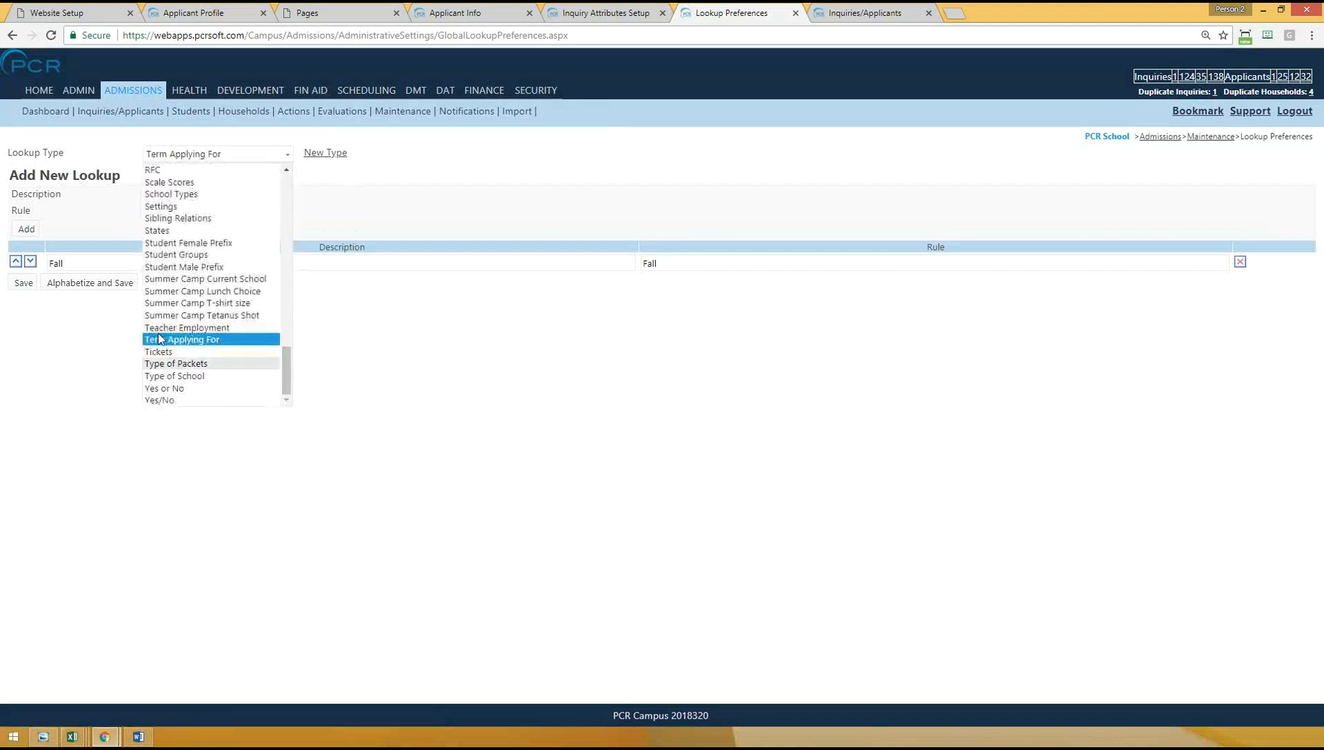
{"action": "left_click", "coordinate": [445, 363]}
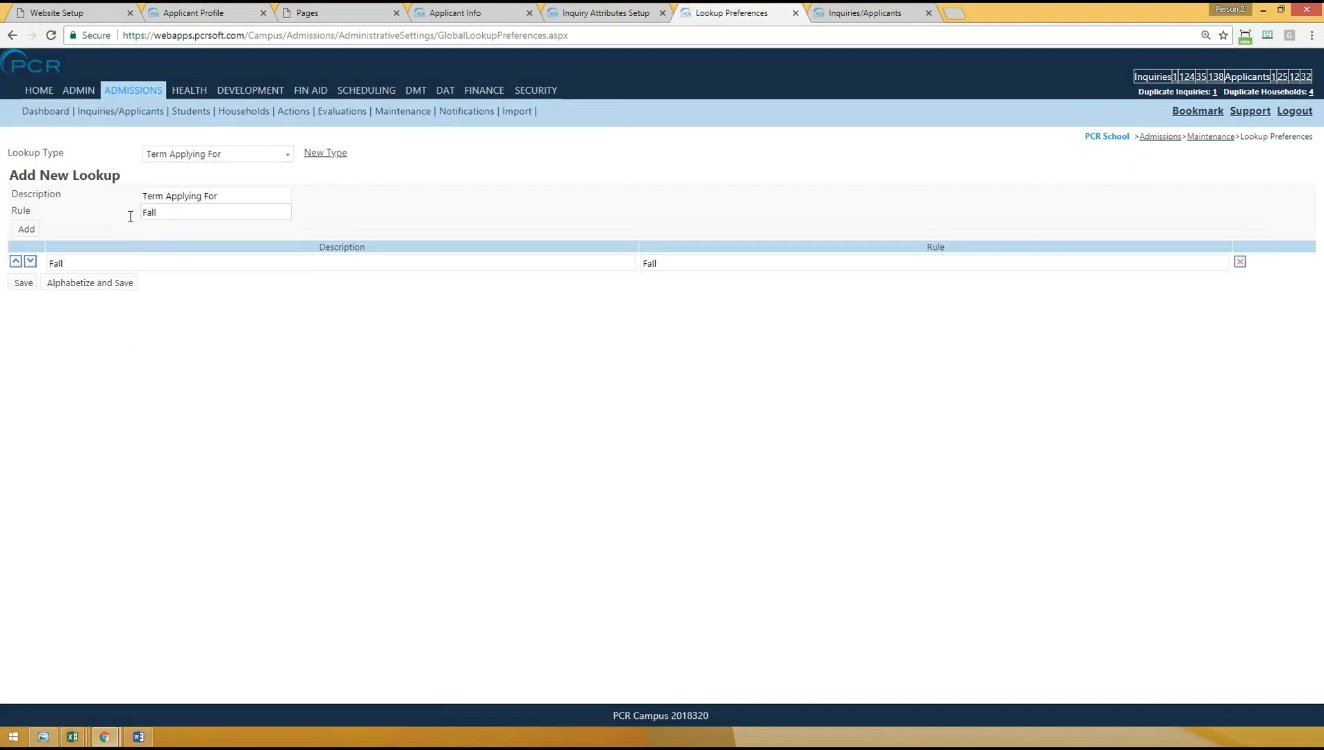
- Add an entry with description Spring and rule Spring to the Term Applying For lookup and save it
{"action": "left_click_drag", "start_coordinate": [183, 210], "coordinate": [96, 218]}
{"action": "type", "text": "Spring"}
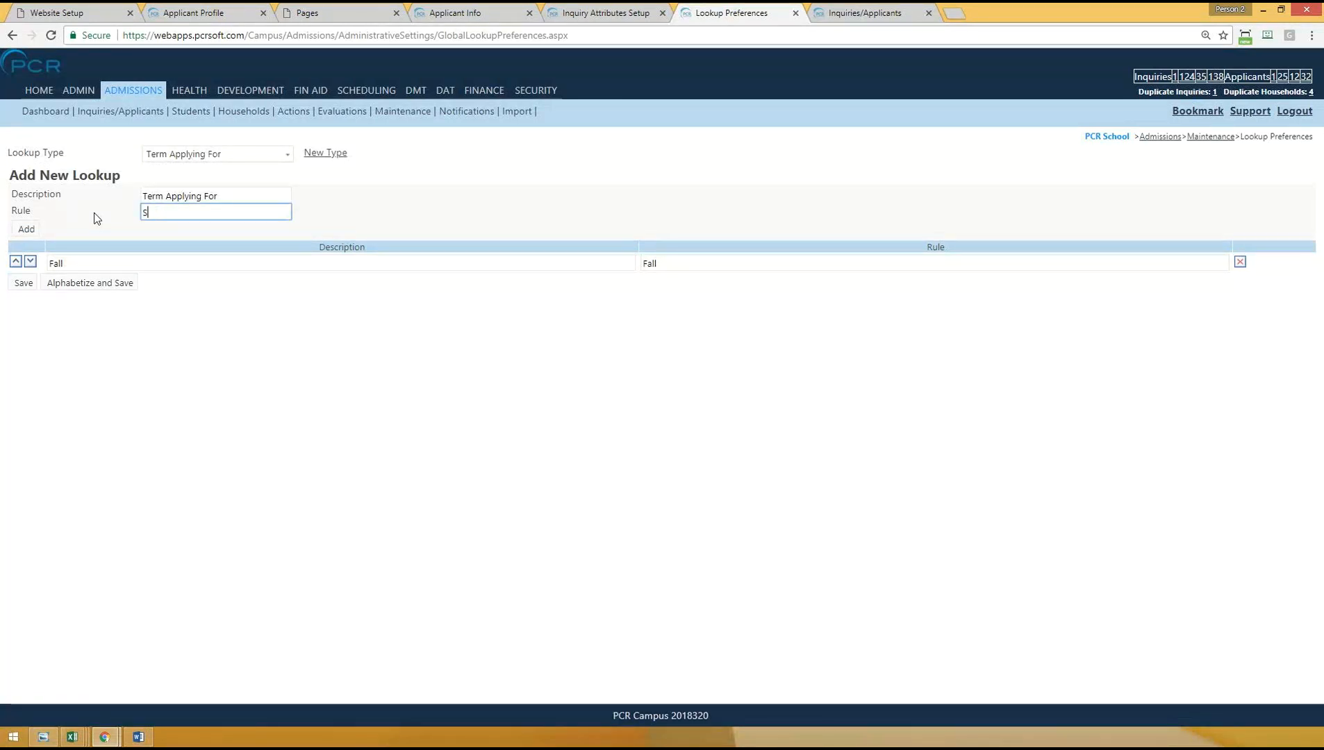
{"action": "left_click", "coordinate": [27, 229]}
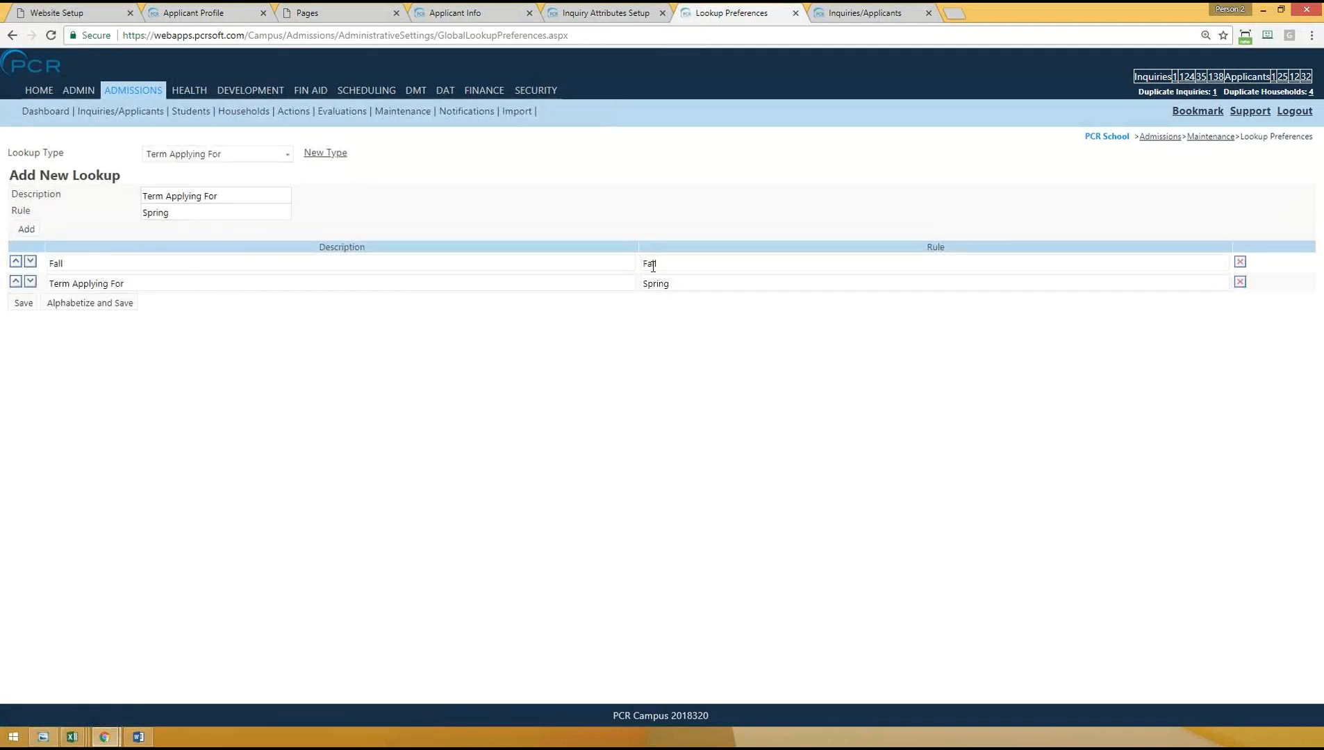
{"action": "triple_click", "coordinate": [170, 284]}
{"action": "type", "text": "Spring"}
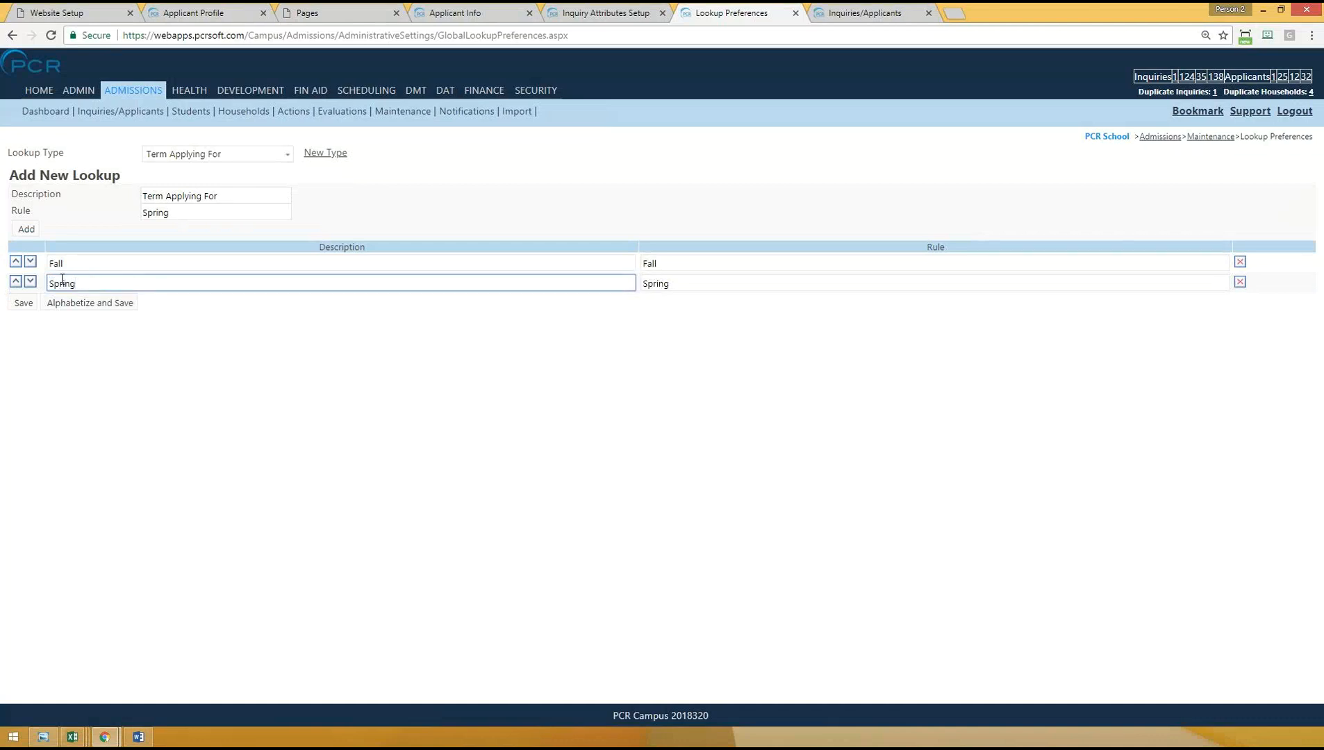
{"action": "left_click", "coordinate": [25, 304]}
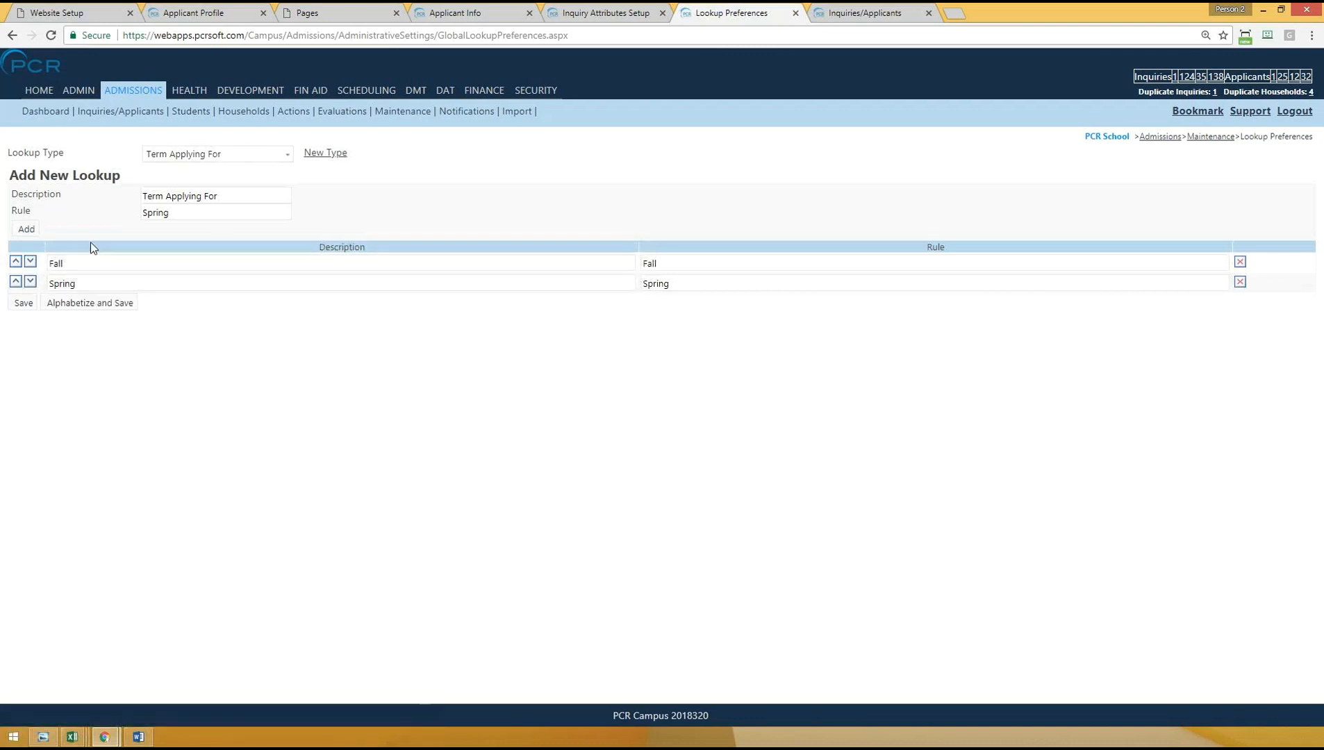
- Try out reordering the Fall and Spring entries of the Term Applying For lookup
{"action": "left_click", "coordinate": [92, 265]}
{"action": "left_click_drag", "start_coordinate": [54, 263], "coordinate": [101, 283]}
{"action": "left_click", "coordinate": [351, 358]}
{"action": "left_click", "coordinate": [15, 282]}
{"action": "left_click", "coordinate": [34, 263]}
- Return to the Inquiry Attributes setup and enter a new attribute Term Applying For under the category Apply Online Webinar
{"action": "mouse_move", "coordinate": [402, 111]}
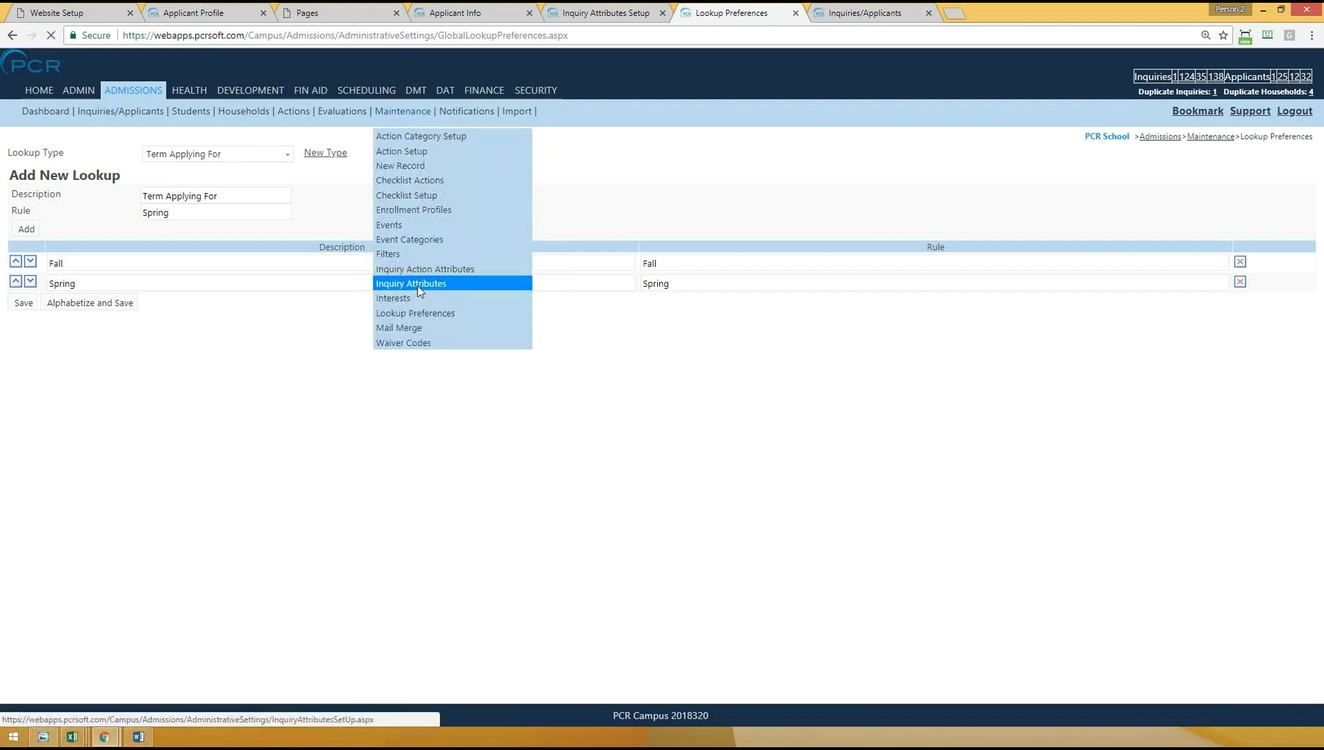
{"action": "left_click", "coordinate": [230, 229]}
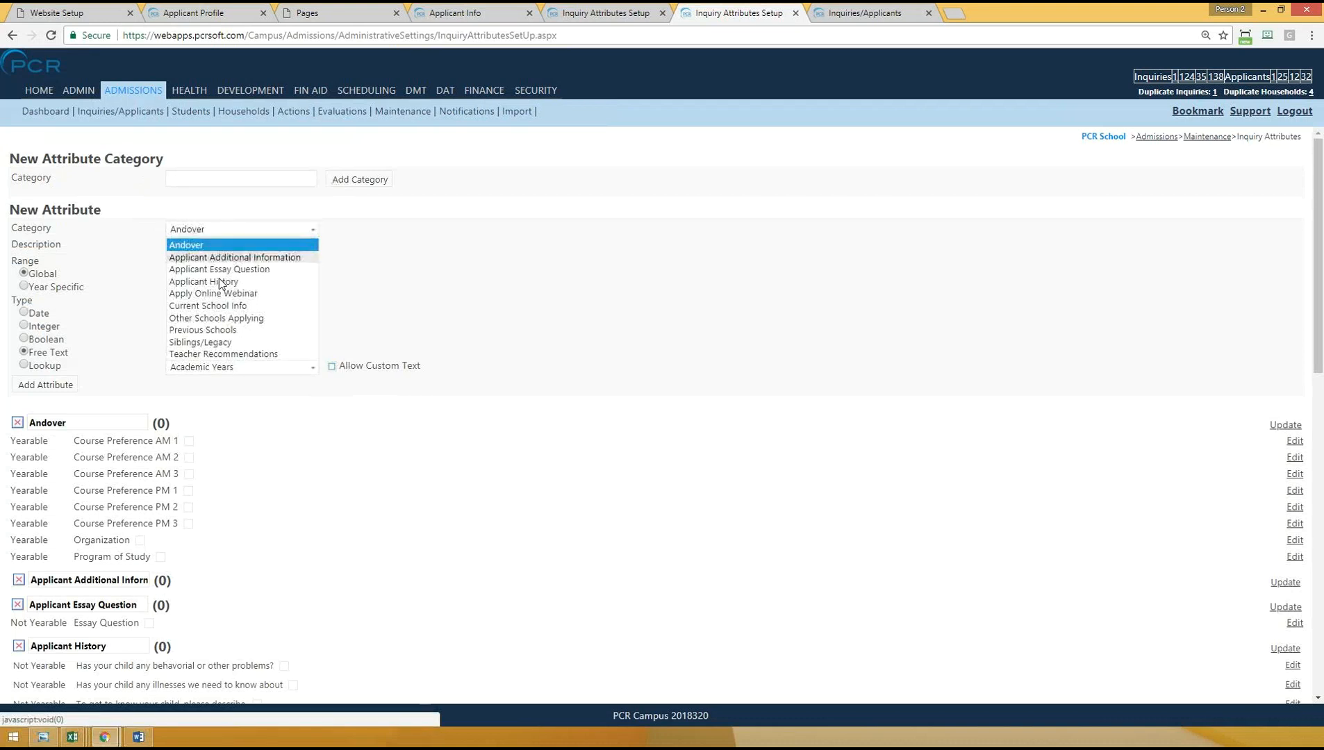
{"action": "left_click", "coordinate": [212, 292]}
{"action": "left_click", "coordinate": [216, 253]}
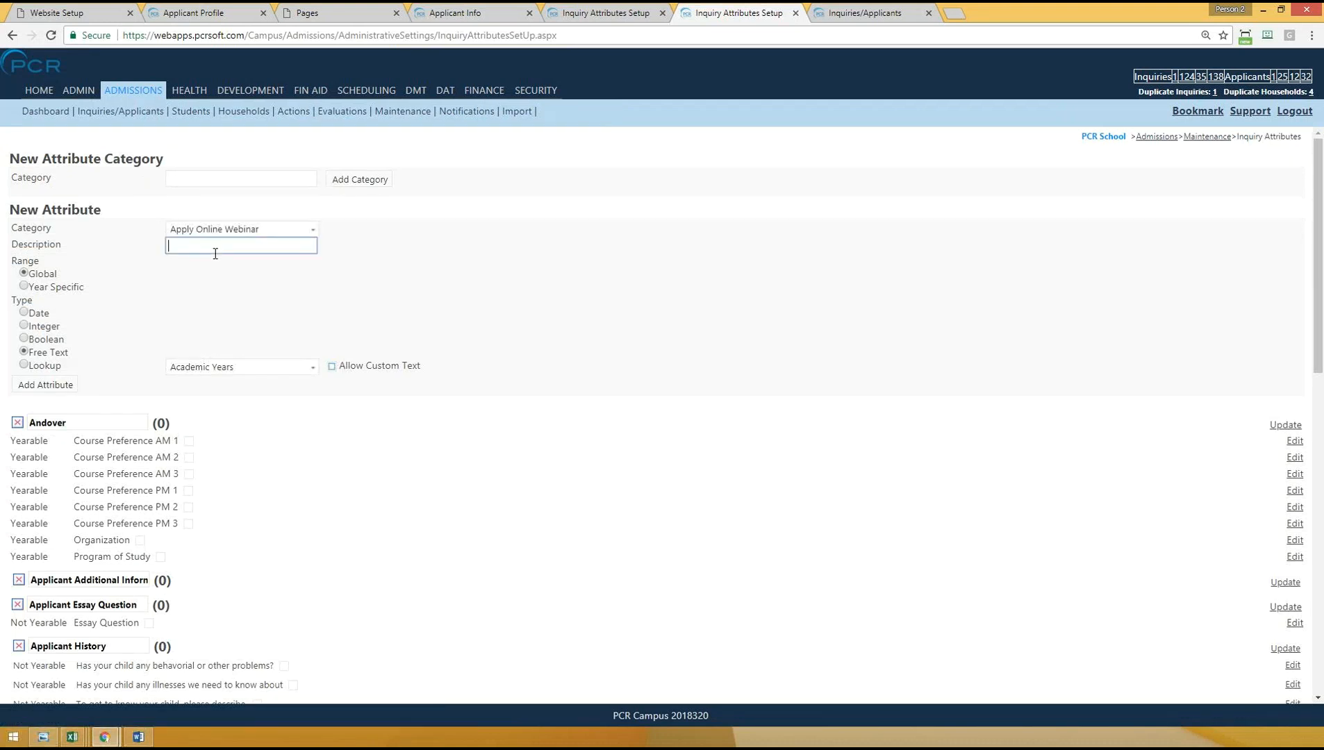
{"action": "type", "text": "Term Applying For"}
- Set the new attribute to a year-specific range and the Lookup type, using the Term Applying For lookup
{"action": "left_click", "coordinate": [34, 292]}
{"action": "left_click", "coordinate": [24, 285]}
{"action": "left_click", "coordinate": [25, 365]}
{"action": "left_click", "coordinate": [310, 367]}
{"action": "left_click_drag", "start_coordinate": [313, 401], "coordinate": [320, 596]}
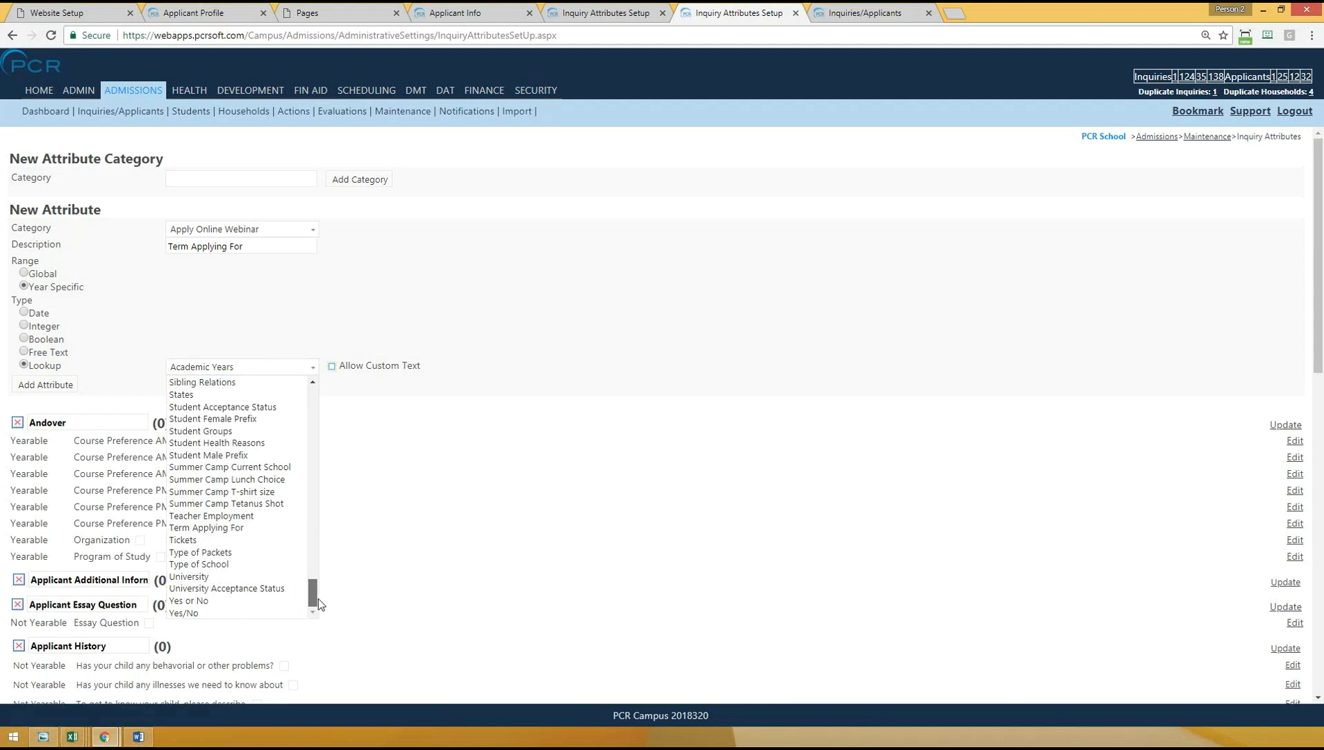
{"action": "left_click", "coordinate": [208, 528]}
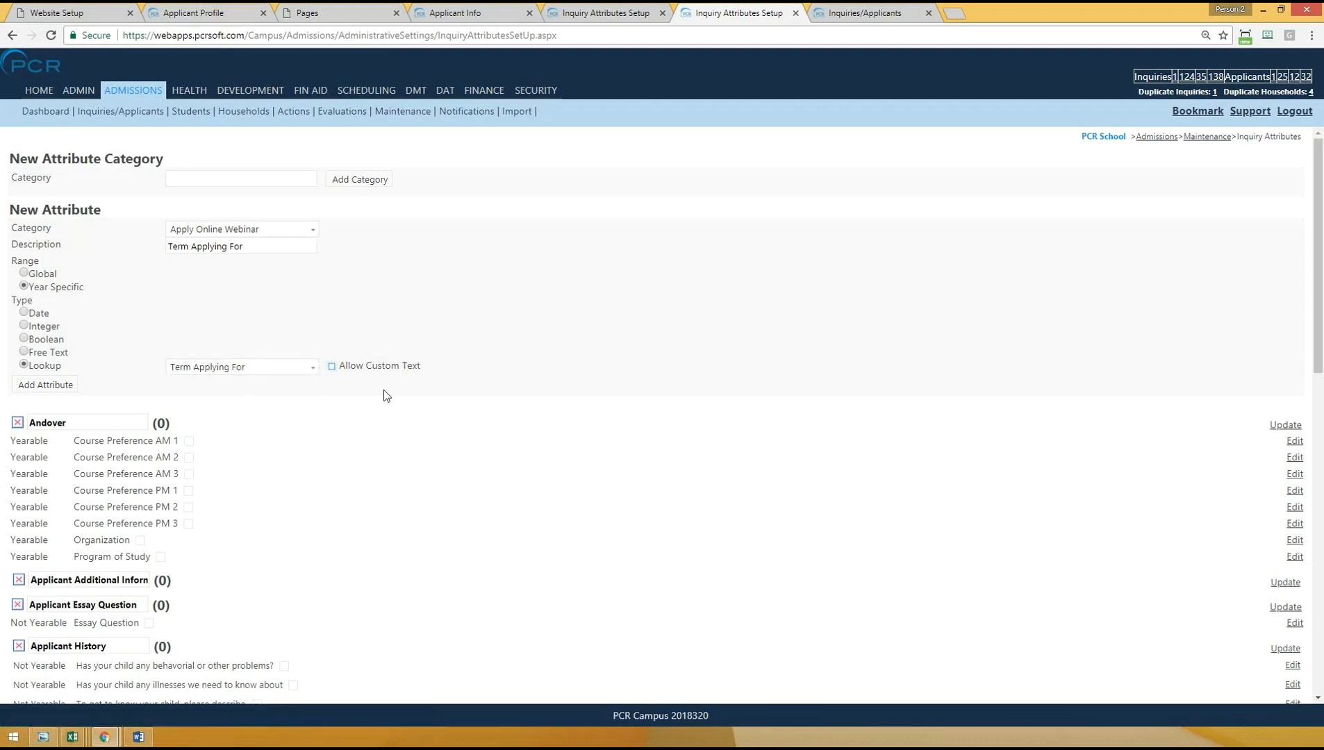
- Add the Term Applying For attribute, then reload the Applicant Info page and open it for content editing
{"action": "left_click", "coordinate": [53, 387]}
{"action": "left_click", "coordinate": [467, 12]}
{"action": "left_click", "coordinate": [465, 35]}
{"action": "key", "text": "Return"}
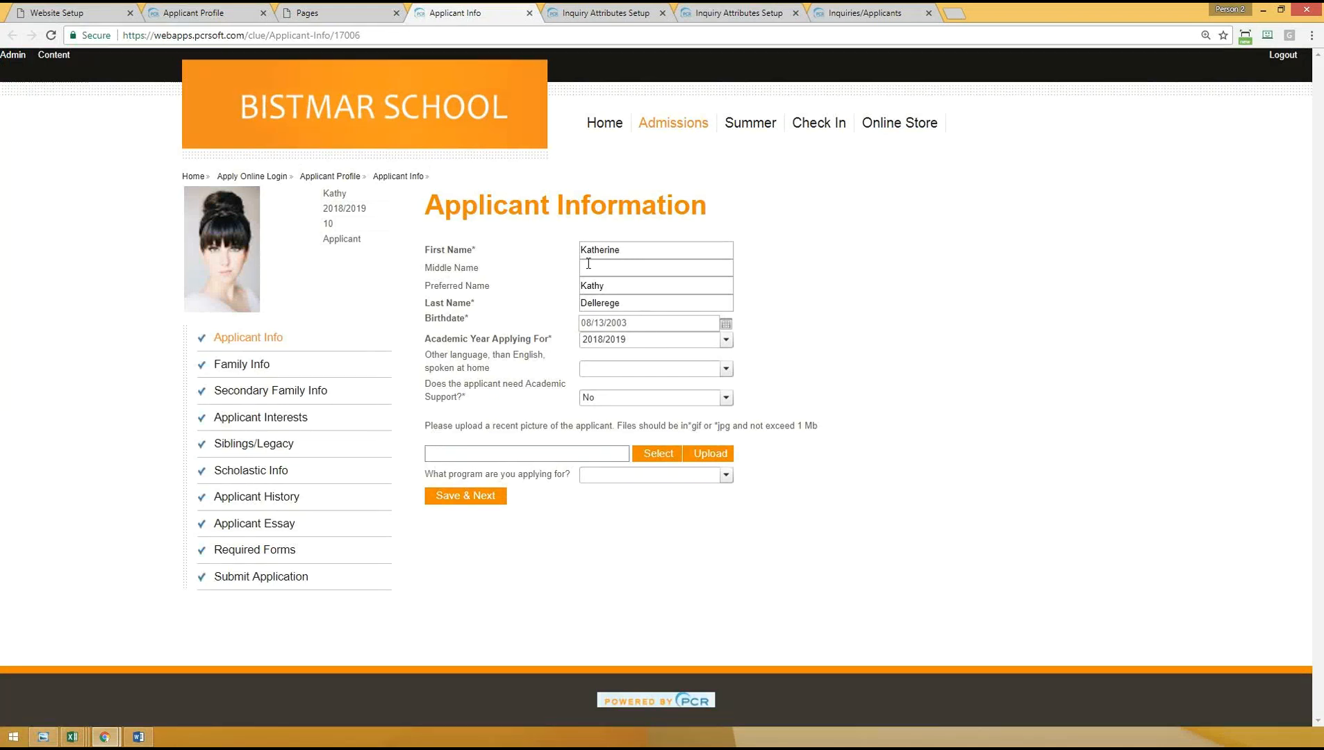
{"action": "left_click", "coordinate": [43, 57]}
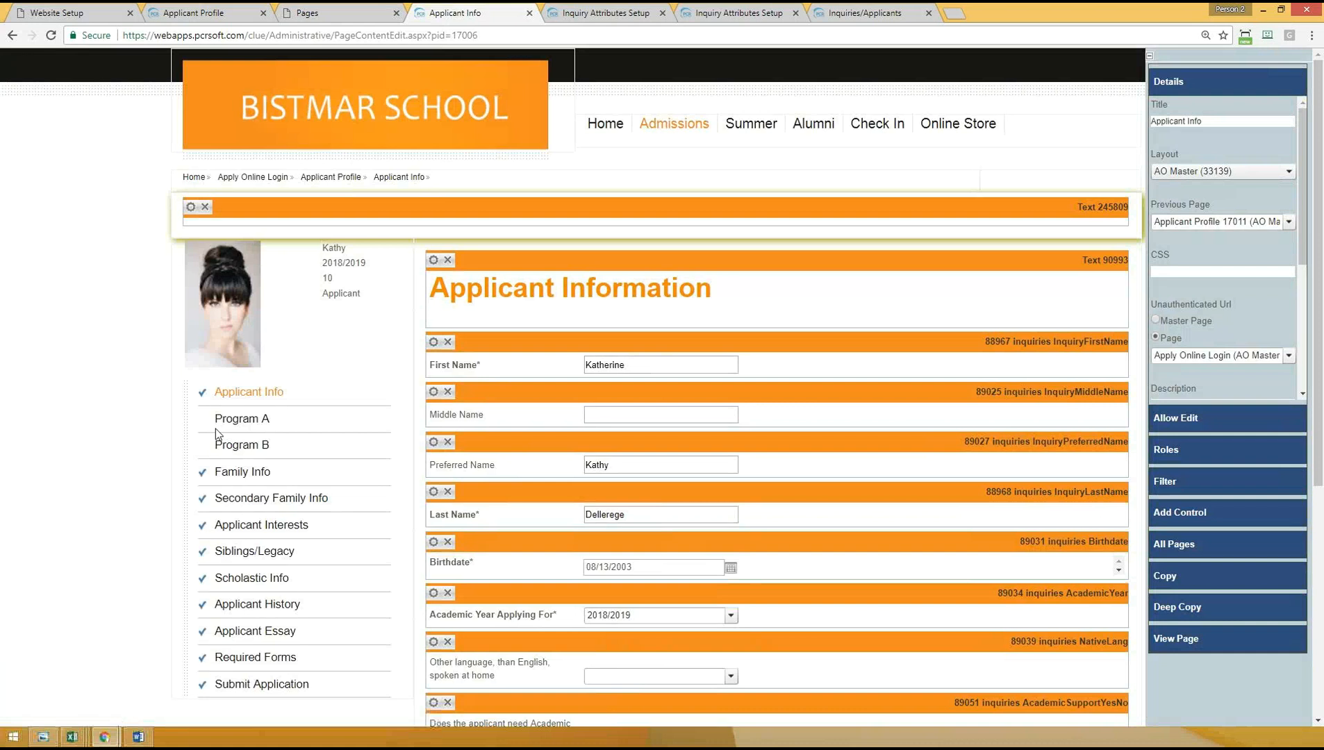
- Insert a WizardBox control from the Updatable group into the Main container of the Applicant Info page
{"action": "left_click", "coordinate": [1181, 513]}
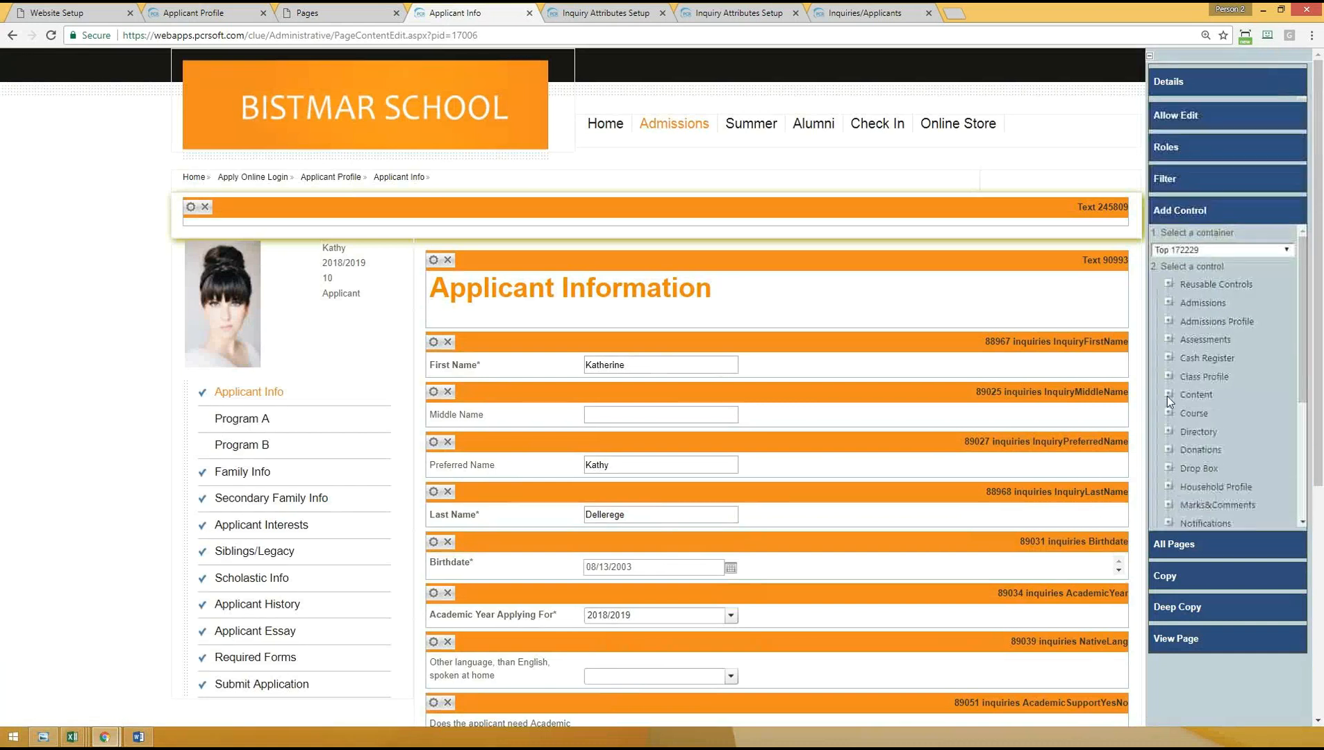
{"action": "left_click", "coordinate": [1178, 247]}
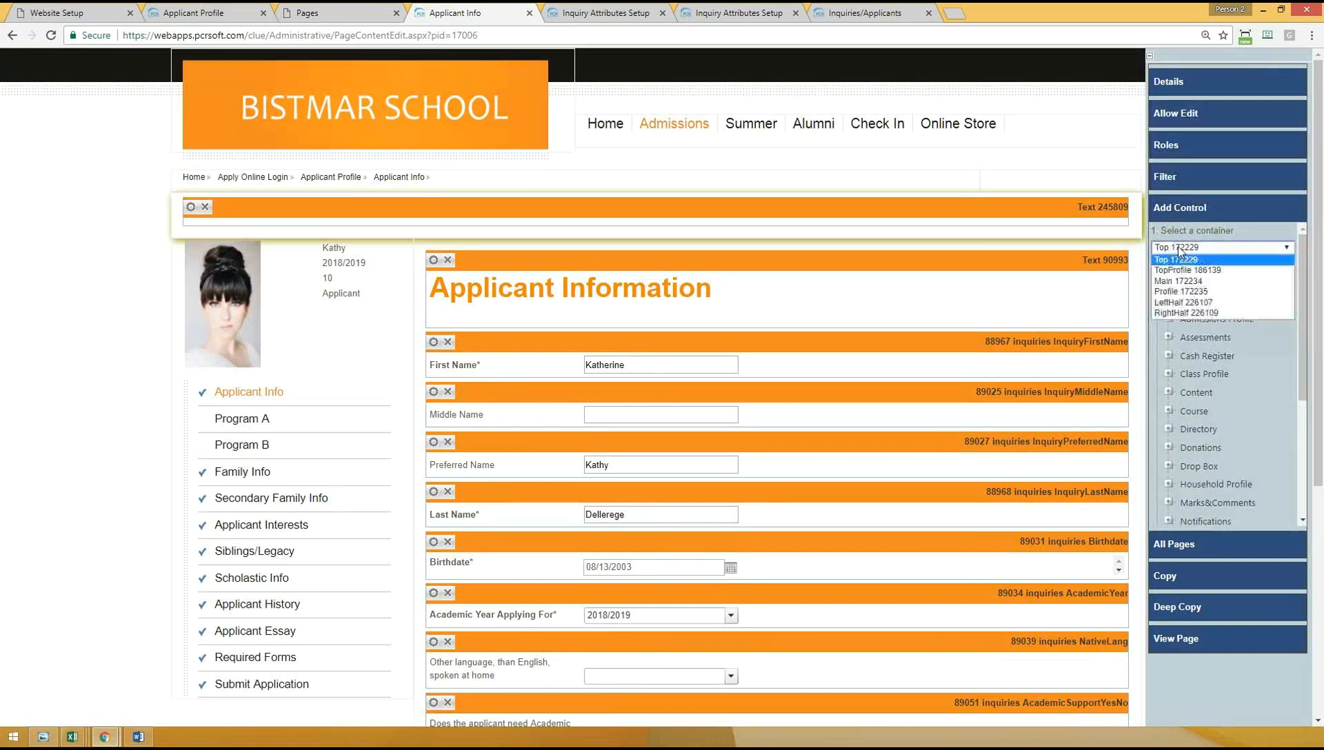
{"action": "left_click", "coordinate": [1188, 282]}
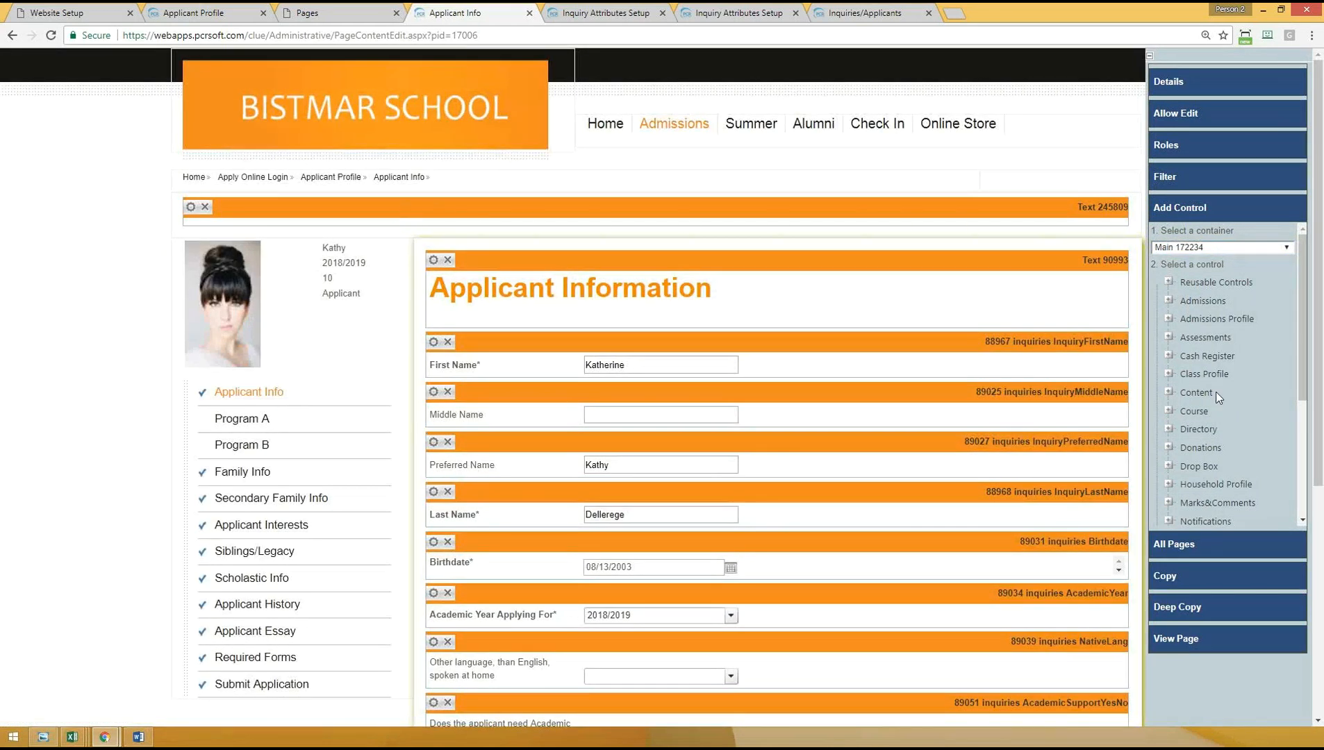
{"action": "scroll", "coordinate": [1223, 403], "scroll_direction": "down", "scroll_amount": 3}
{"action": "left_click", "coordinate": [1169, 498]}
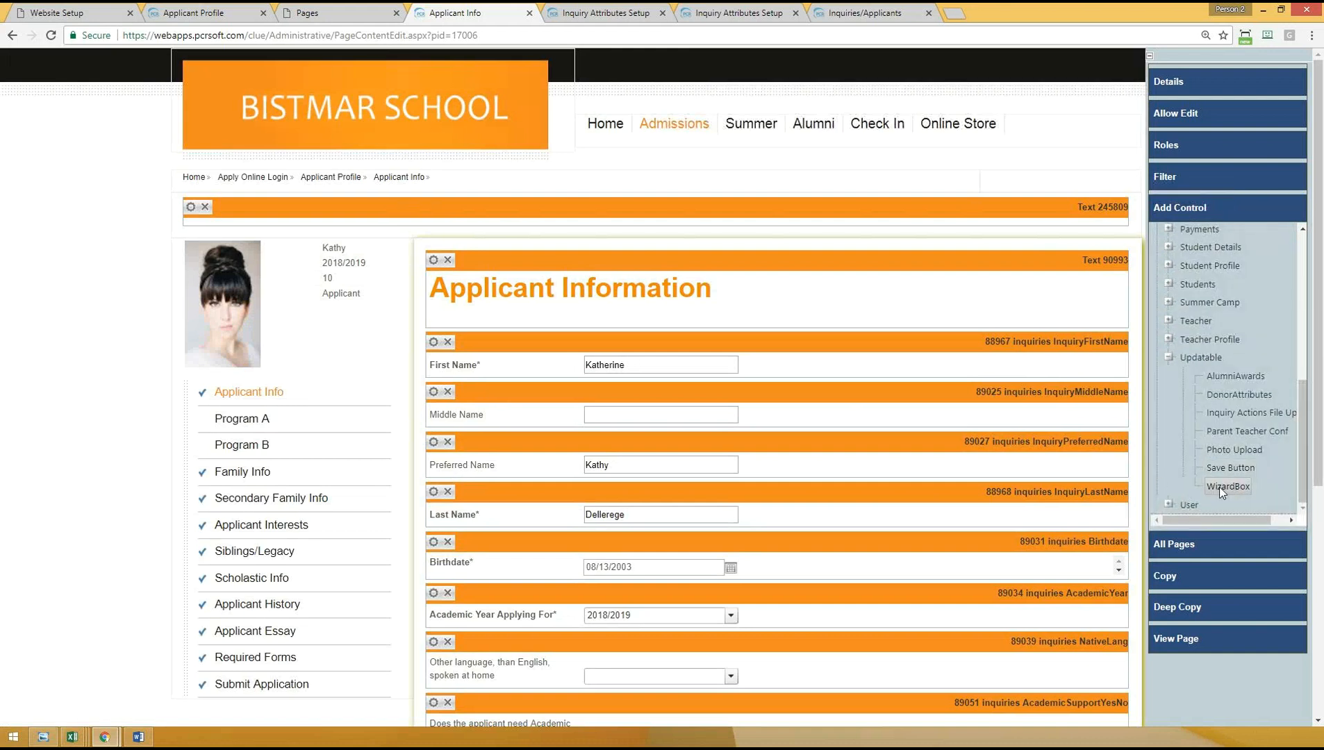
{"action": "left_click", "coordinate": [1222, 487]}
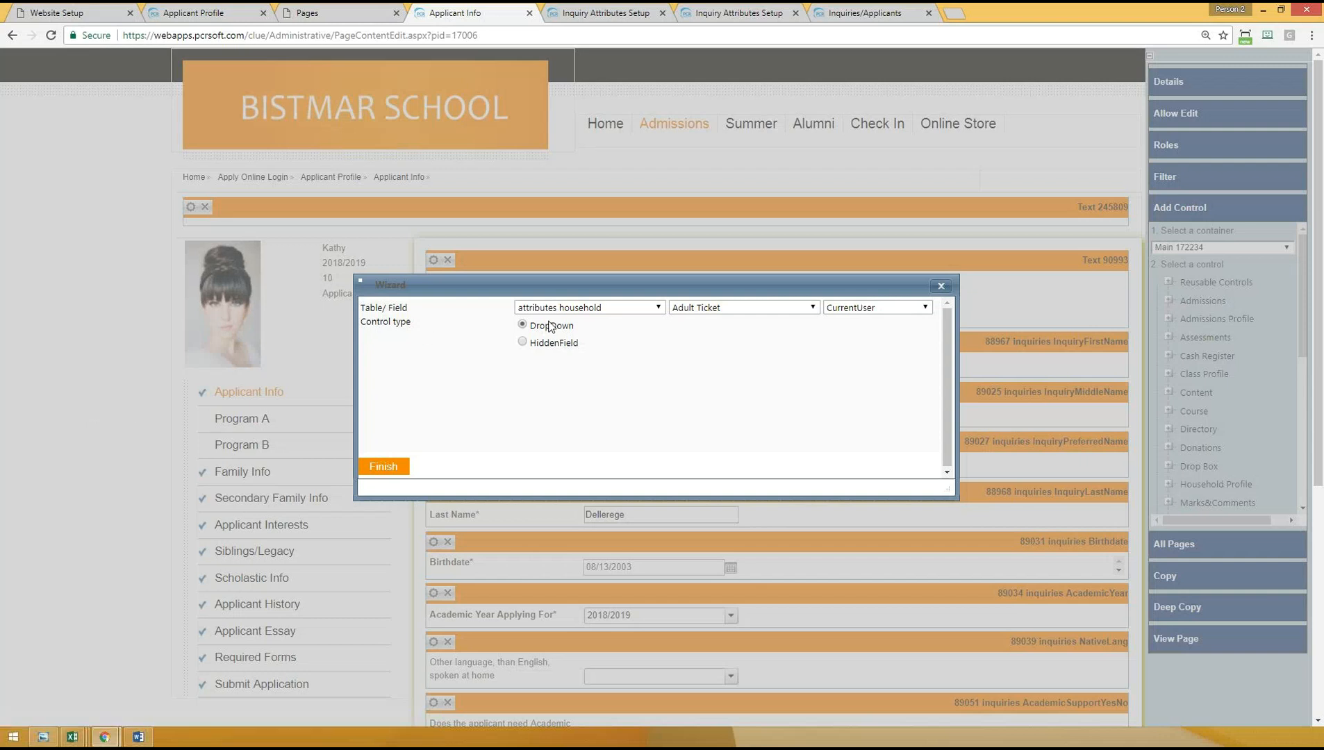
- Set the control's table to attributes inquiries and its field to Term Applying For, keep the DropDown type and finish the wizard
{"action": "left_click", "coordinate": [592, 309]}
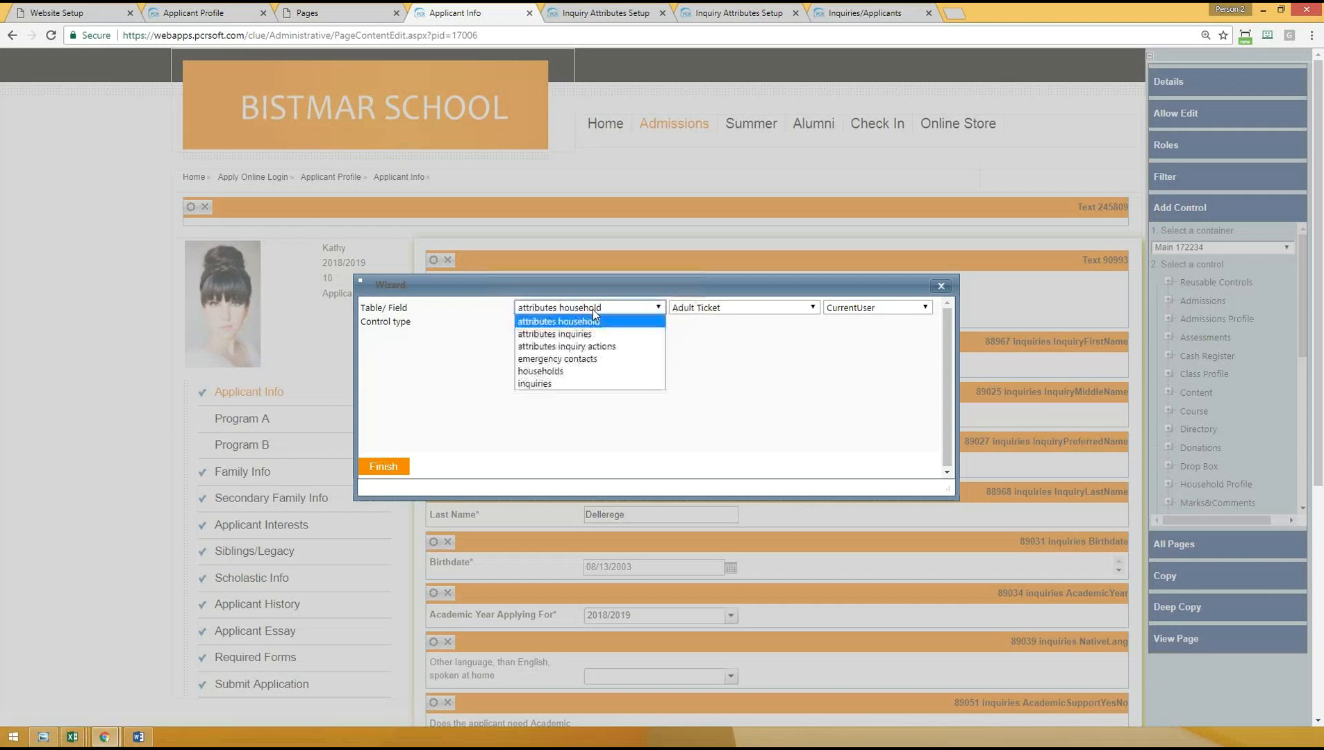
{"action": "left_click", "coordinate": [558, 333]}
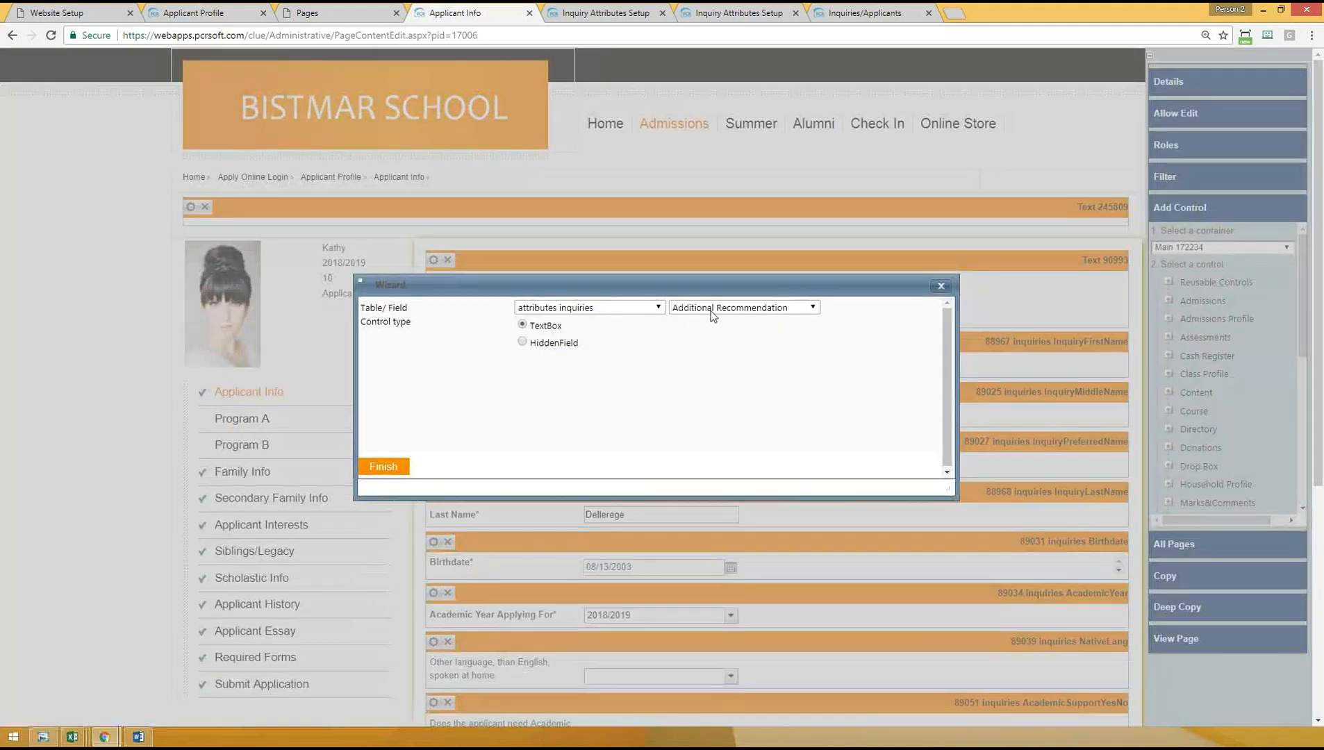
{"action": "left_click", "coordinate": [715, 308]}
{"action": "left_click_drag", "start_coordinate": [878, 367], "coordinate": [883, 514]}
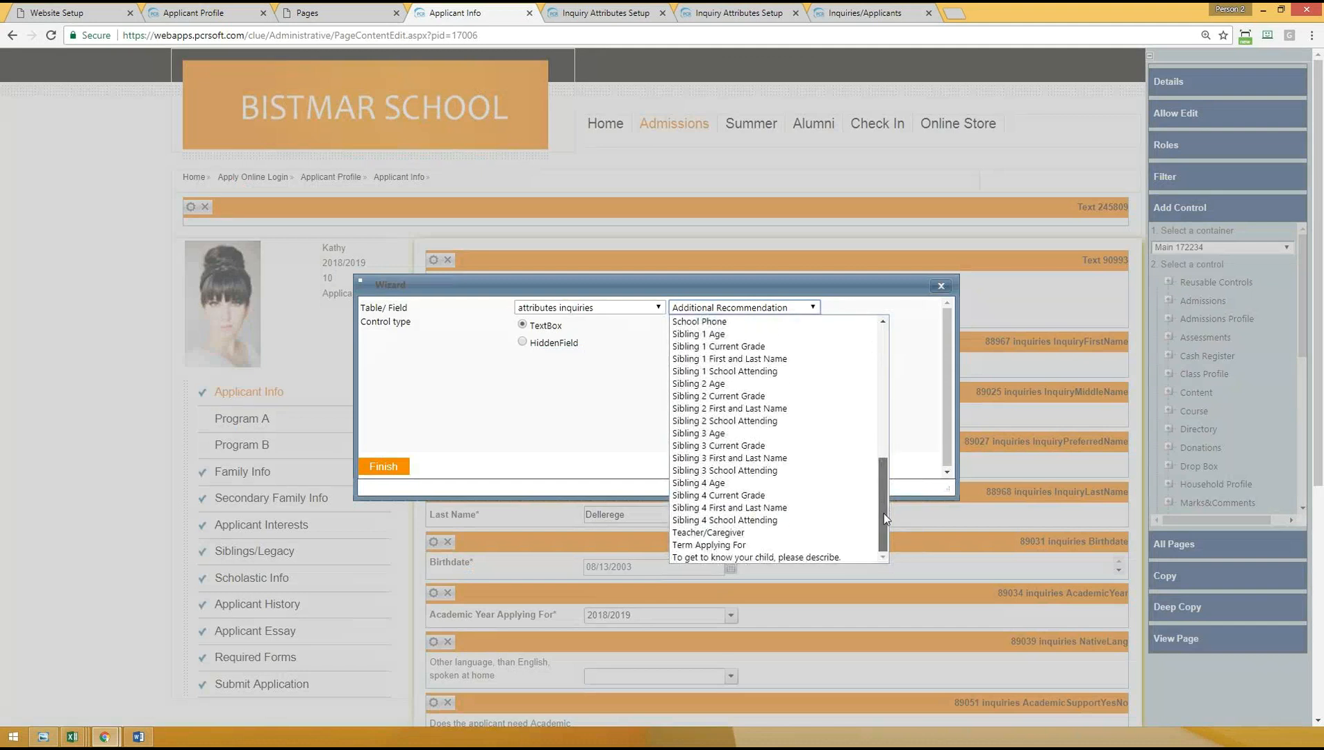
{"action": "left_click", "coordinate": [728, 546]}
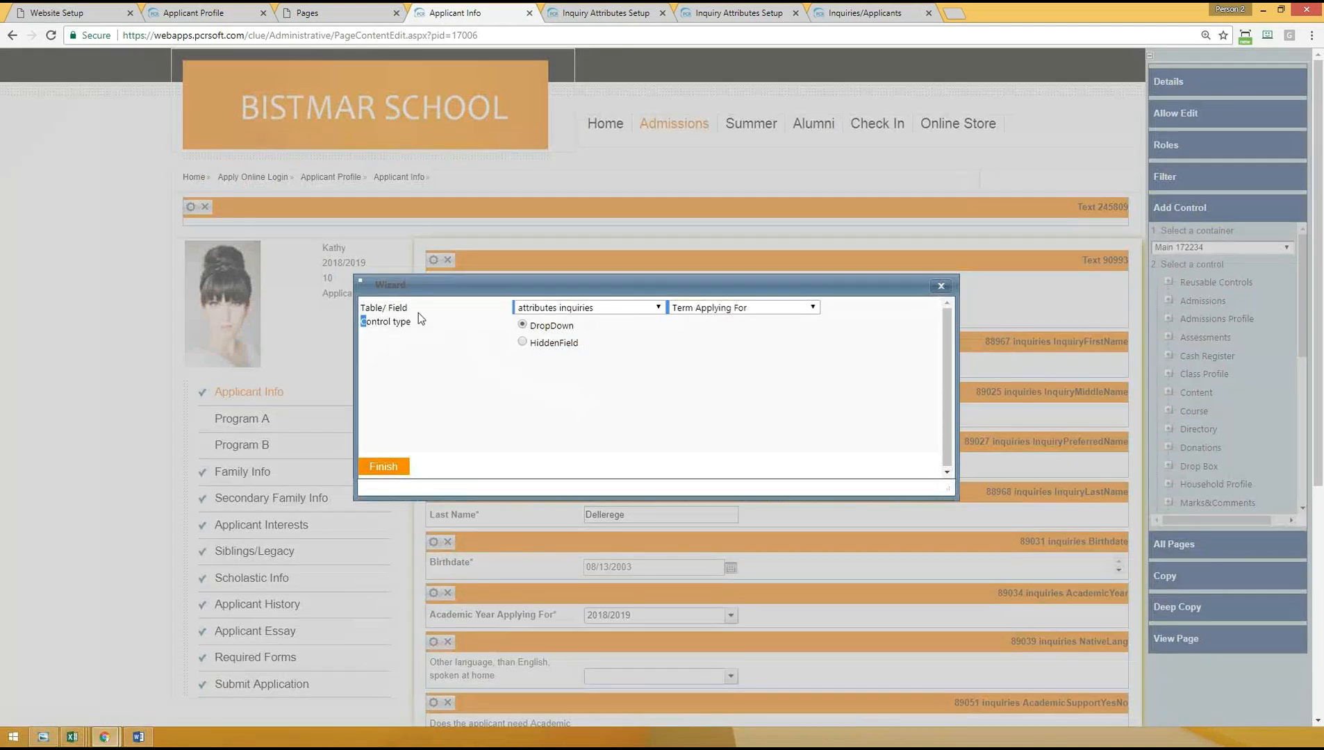
{"action": "left_click", "coordinate": [477, 326]}
{"action": "left_click", "coordinate": [383, 467]}
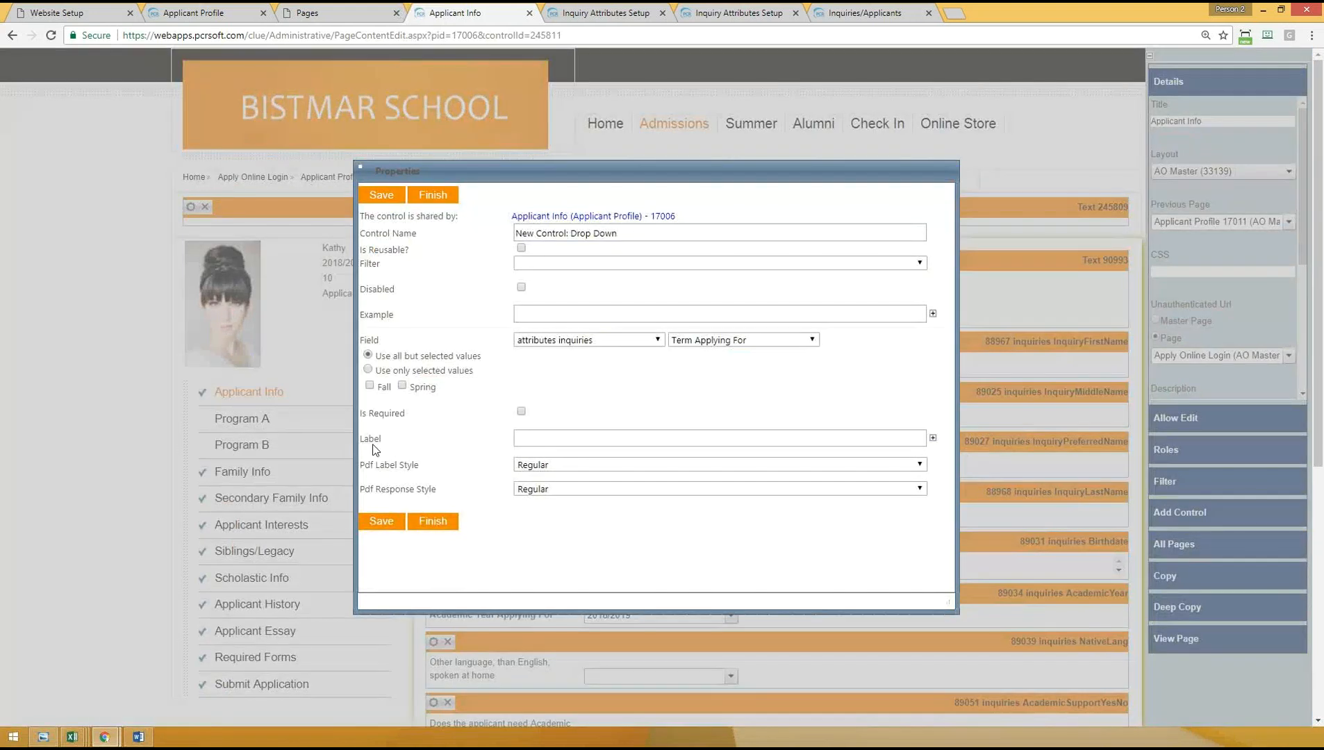
- Label the new drop-down control Term Applying For and make it required
{"action": "left_click", "coordinate": [570, 438]}
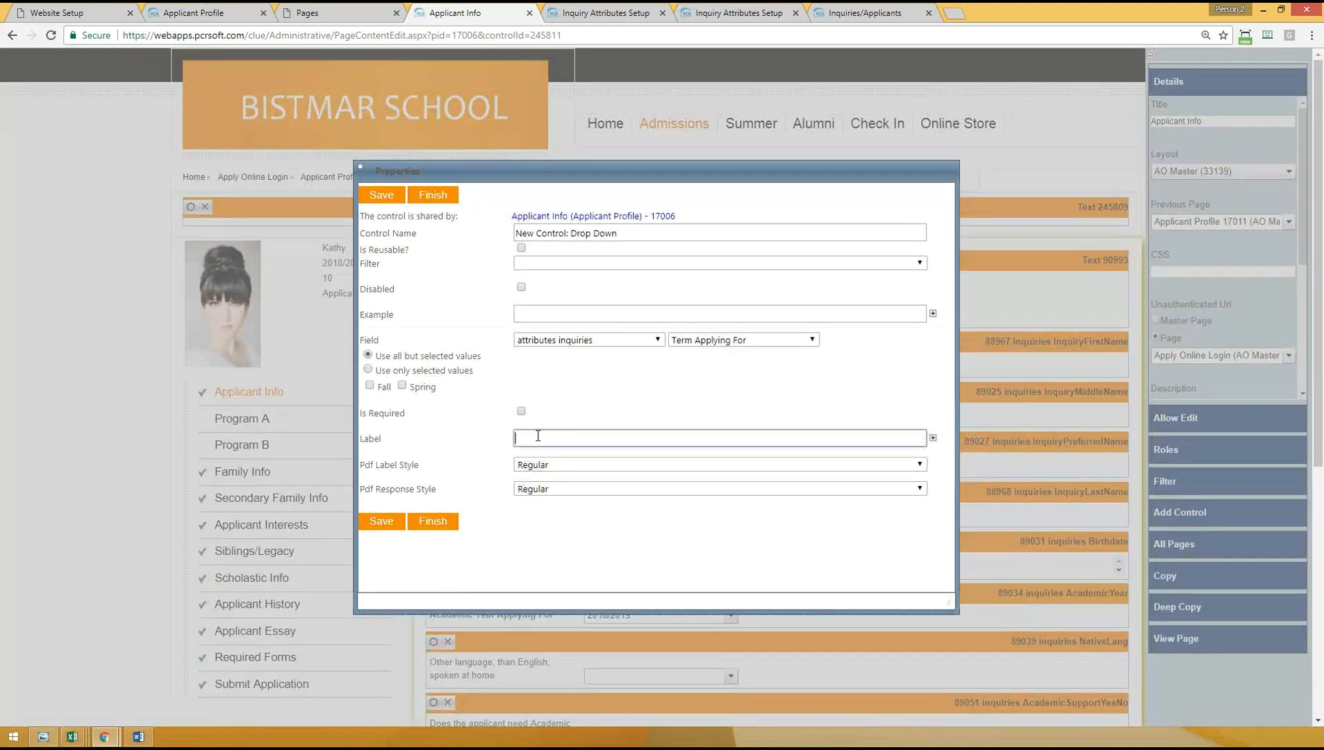
{"action": "type", "text": "Term Applying For"}
{"action": "left_click", "coordinate": [521, 412]}
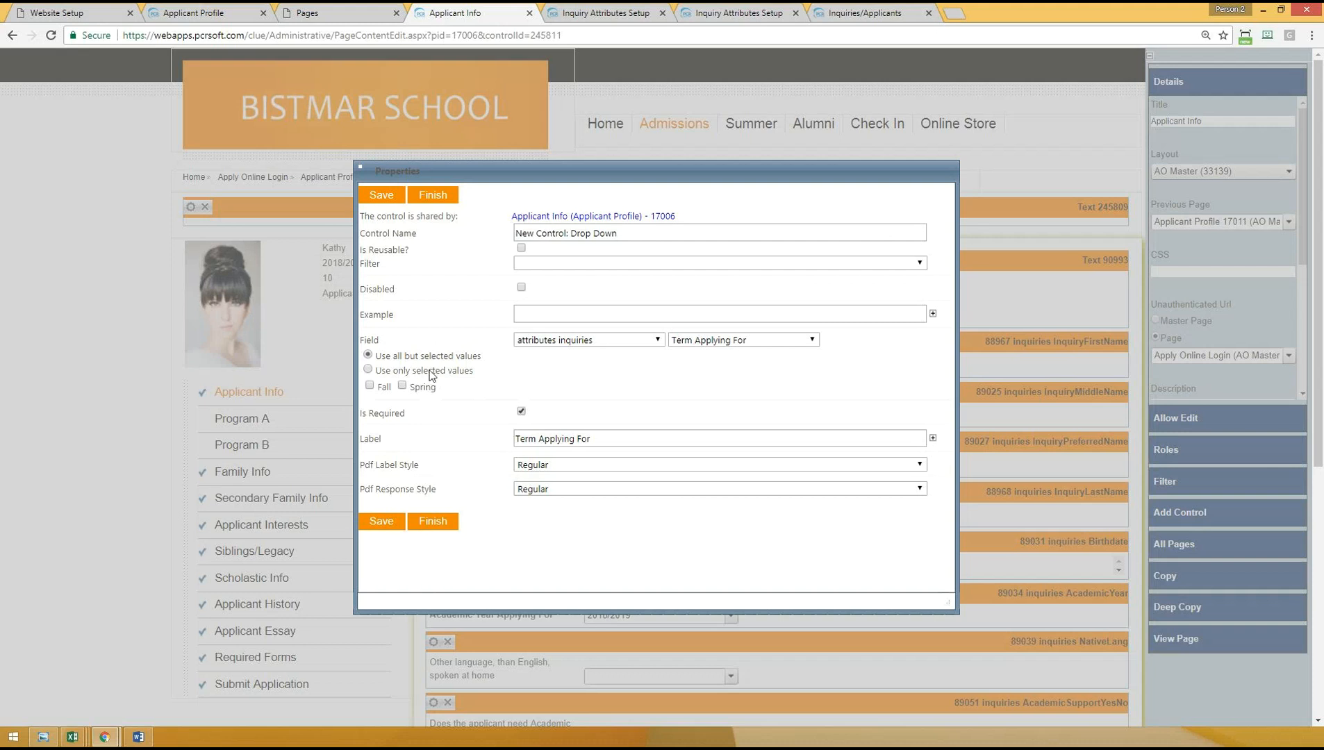
- Try out the inclusion and exclusion options for the Fall and Spring values, then save the control's properties
{"action": "left_click", "coordinate": [368, 369]}
{"action": "left_click", "coordinate": [370, 385]}
{"action": "left_click", "coordinate": [369, 356]}
{"action": "left_click", "coordinate": [371, 387]}
{"action": "left_click", "coordinate": [402, 386]}
{"action": "left_click", "coordinate": [370, 523]}
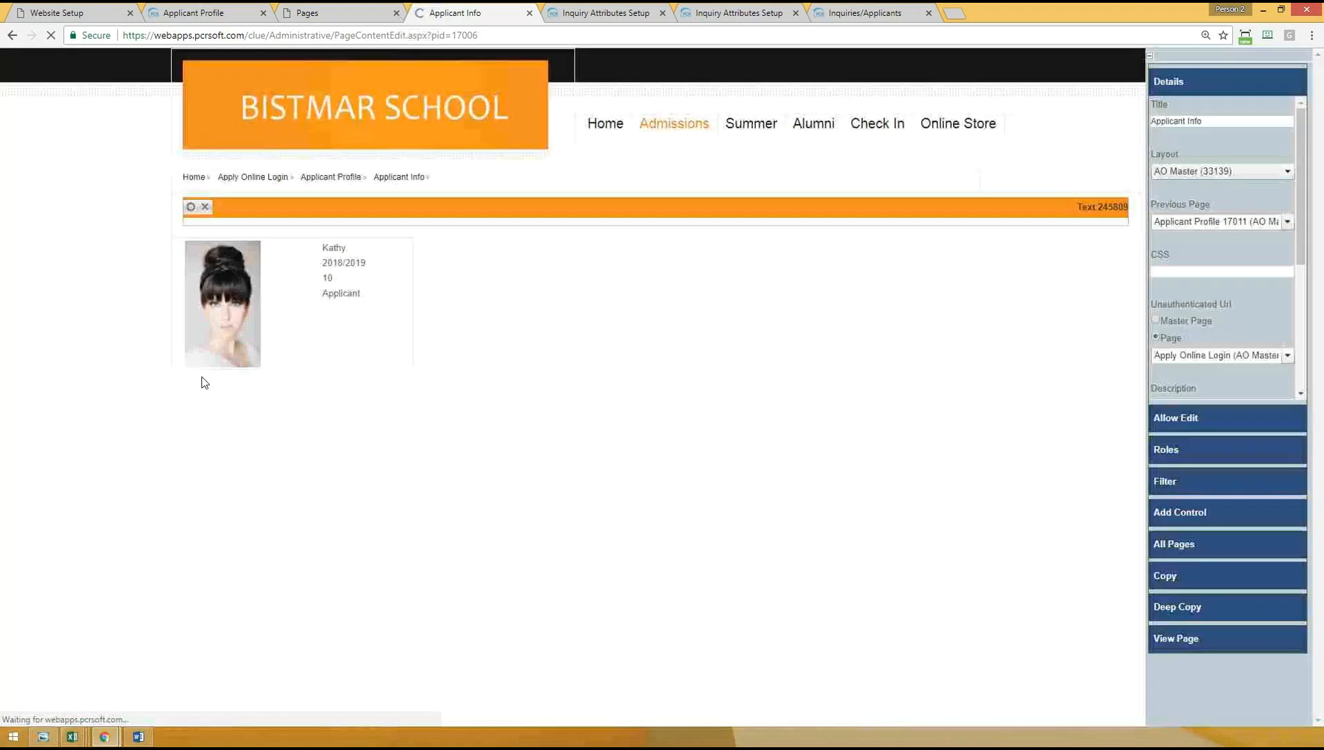
- View the Applicant Info page as an applicant and check the choices of the Term Applying For field
{"action": "scroll", "coordinate": [313, 499], "scroll_direction": "down", "scroll_amount": 6}
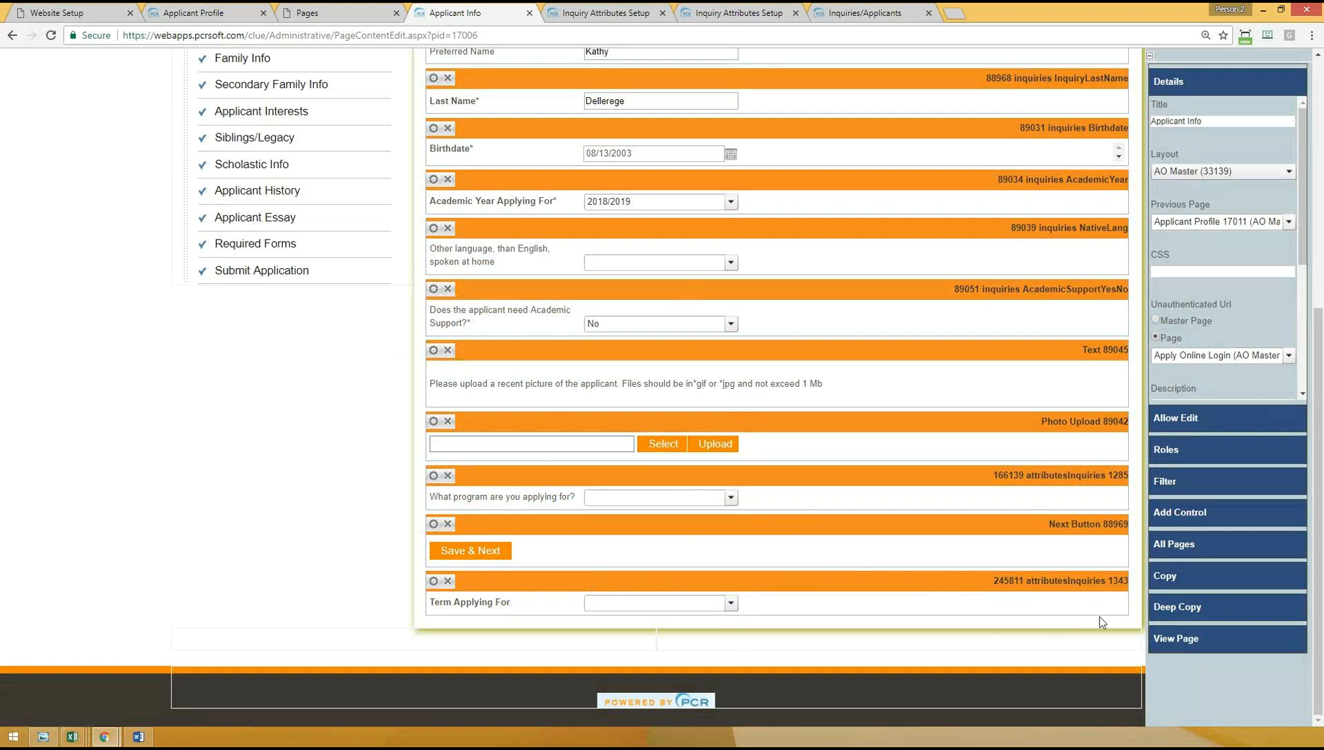
{"action": "left_click", "coordinate": [1174, 642]}
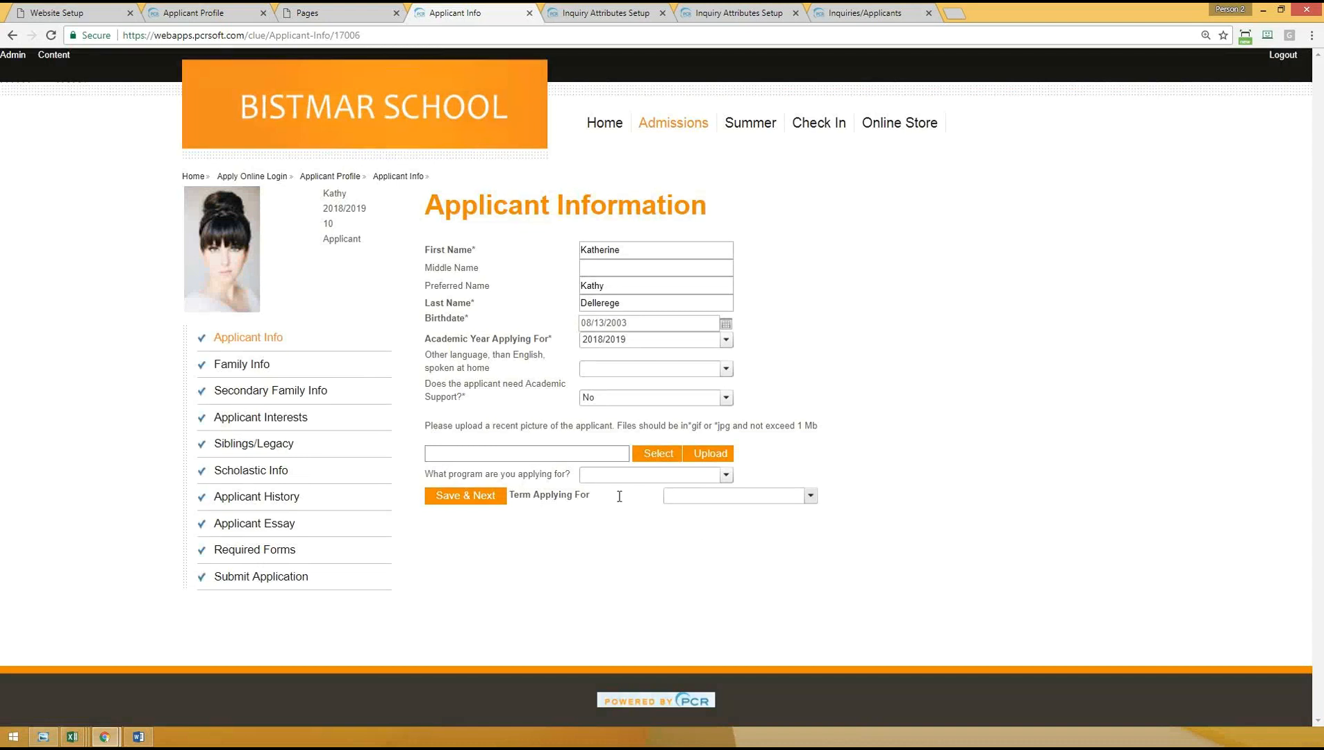
{"action": "left_click_drag", "start_coordinate": [533, 494], "coordinate": [583, 492]}
{"action": "left_click", "coordinate": [810, 496]}
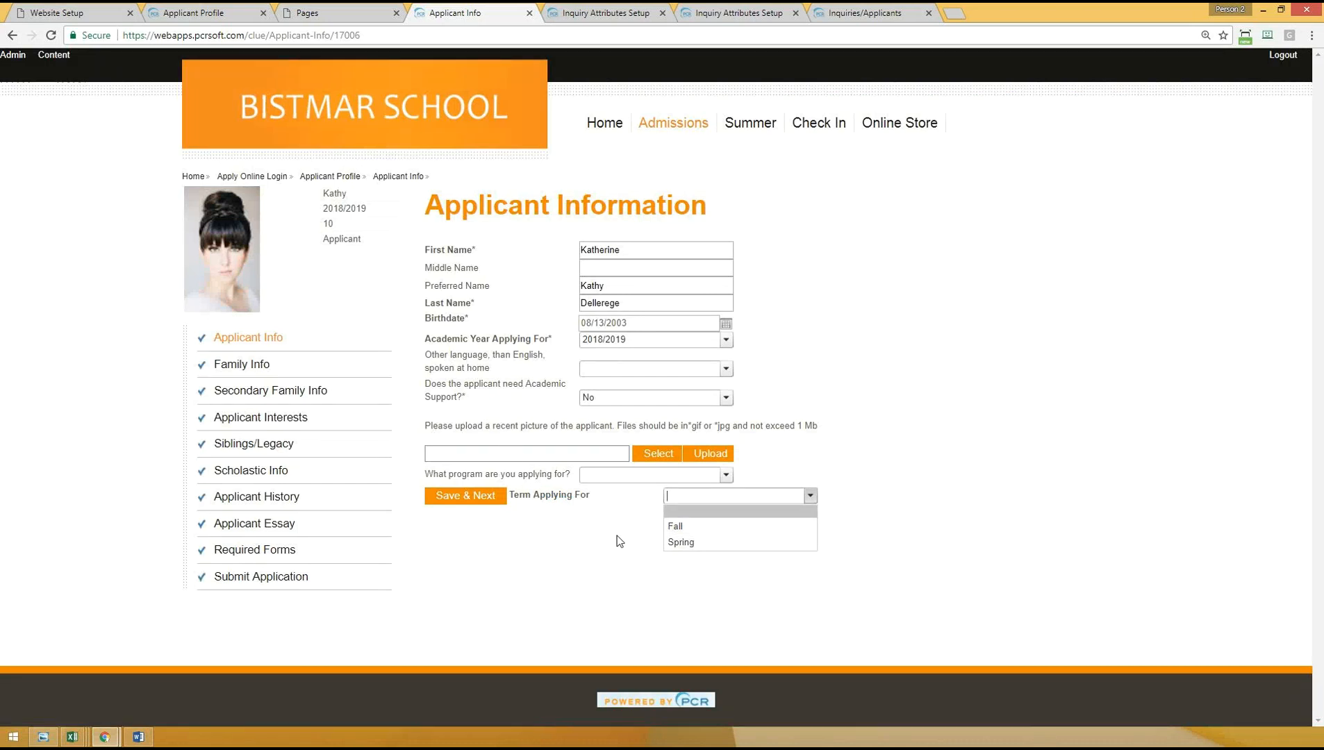
- Move the Term Applying For control between Last Name and Birthdate, and check its placement and choices on the applicant's page
{"action": "left_click", "coordinate": [54, 56]}
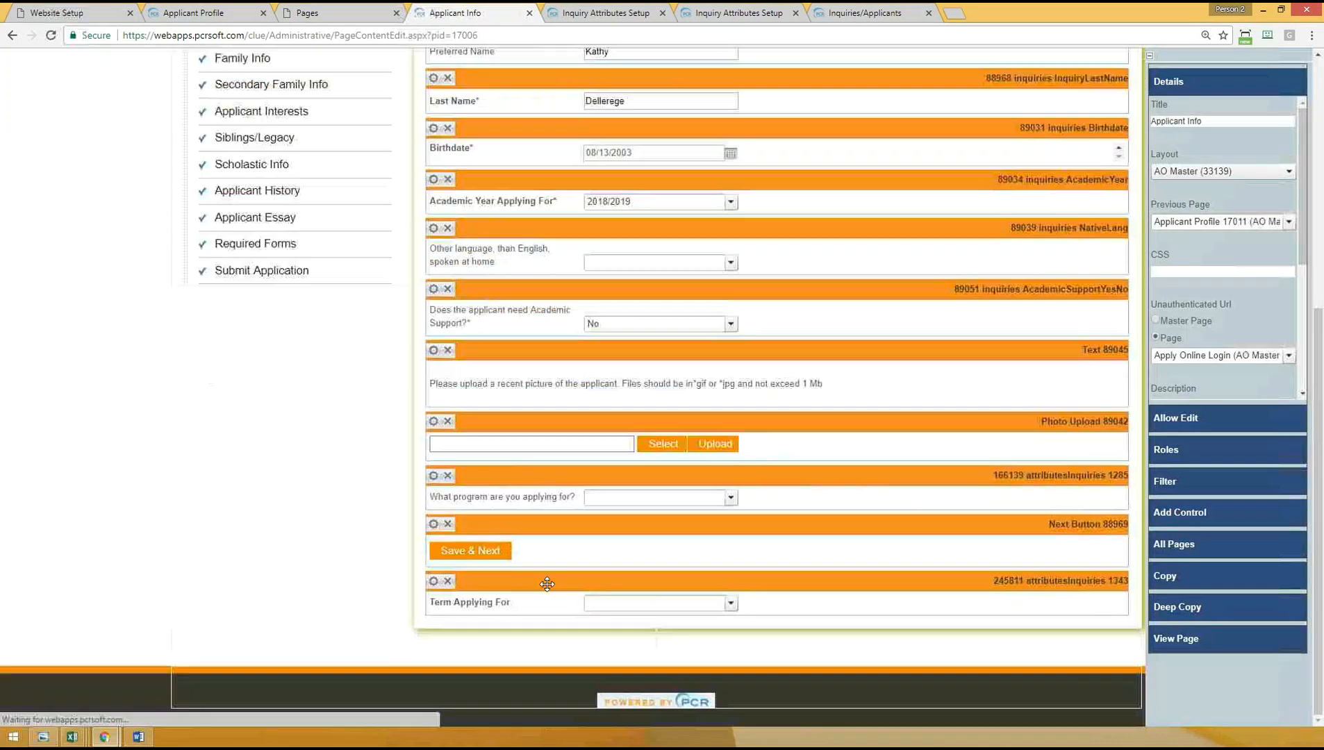
{"action": "left_click_drag", "start_coordinate": [546, 584], "coordinate": [485, 129]}
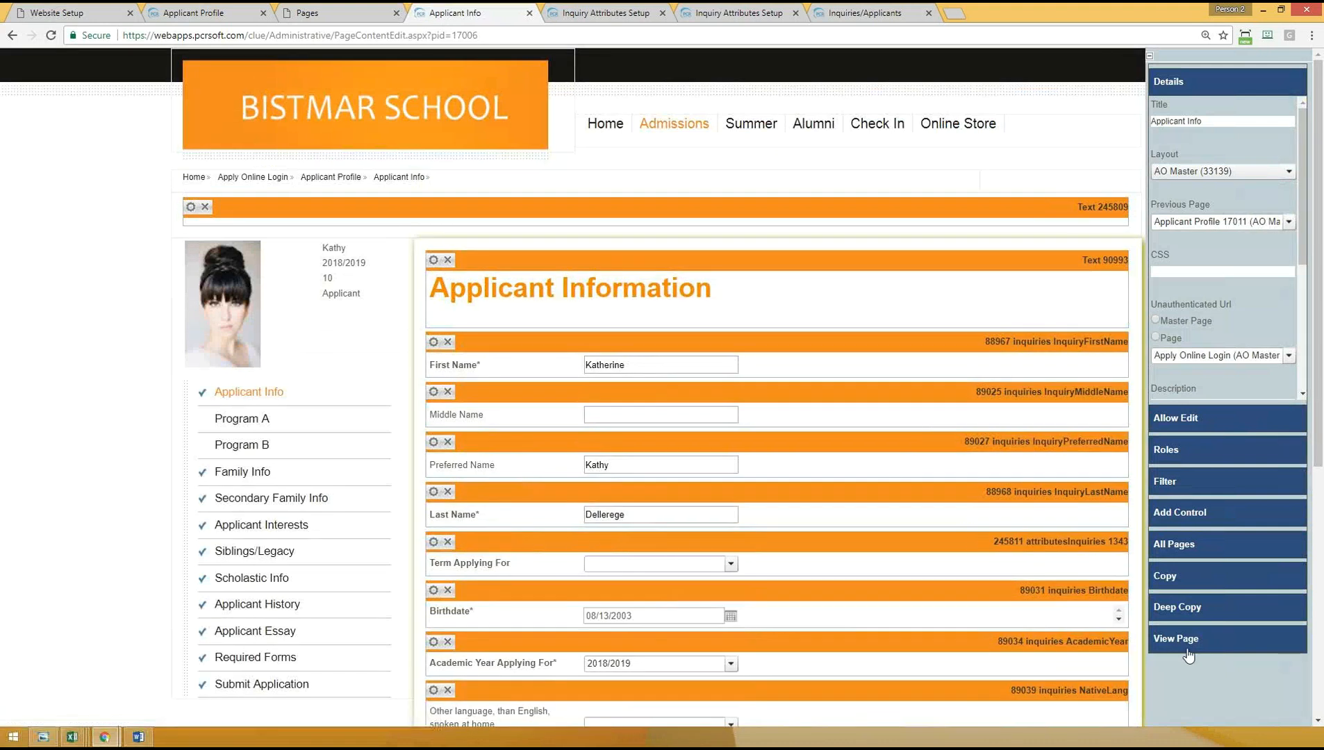
{"action": "left_click", "coordinate": [1189, 655]}
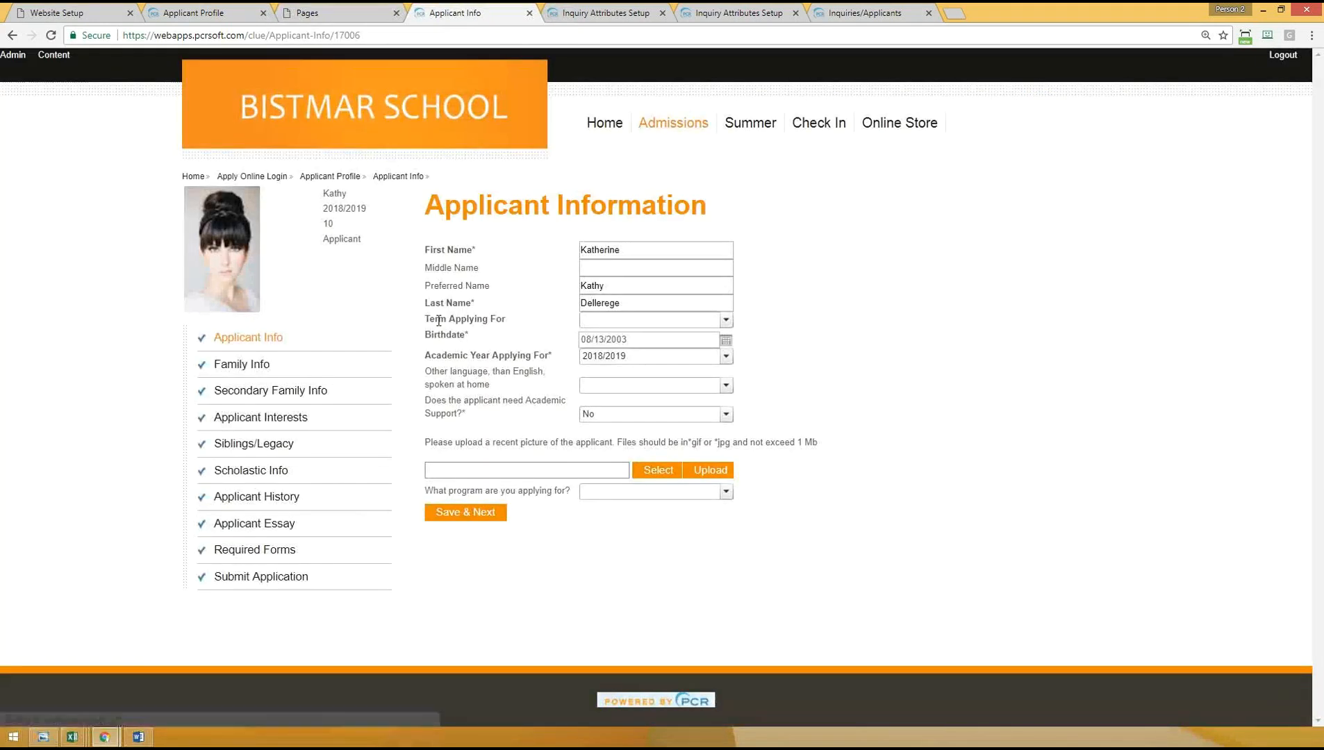
{"action": "left_click", "coordinate": [689, 317]}
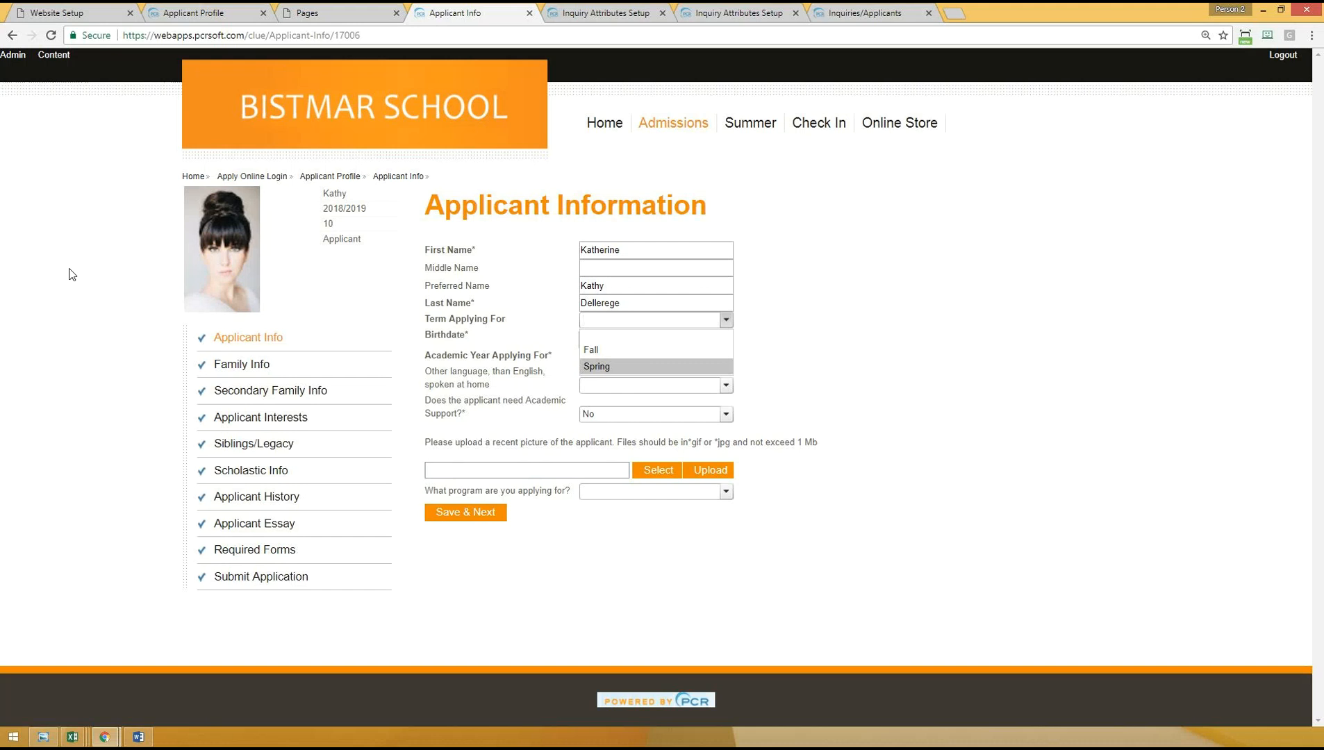
{"action": "left_click", "coordinate": [1065, 363]}
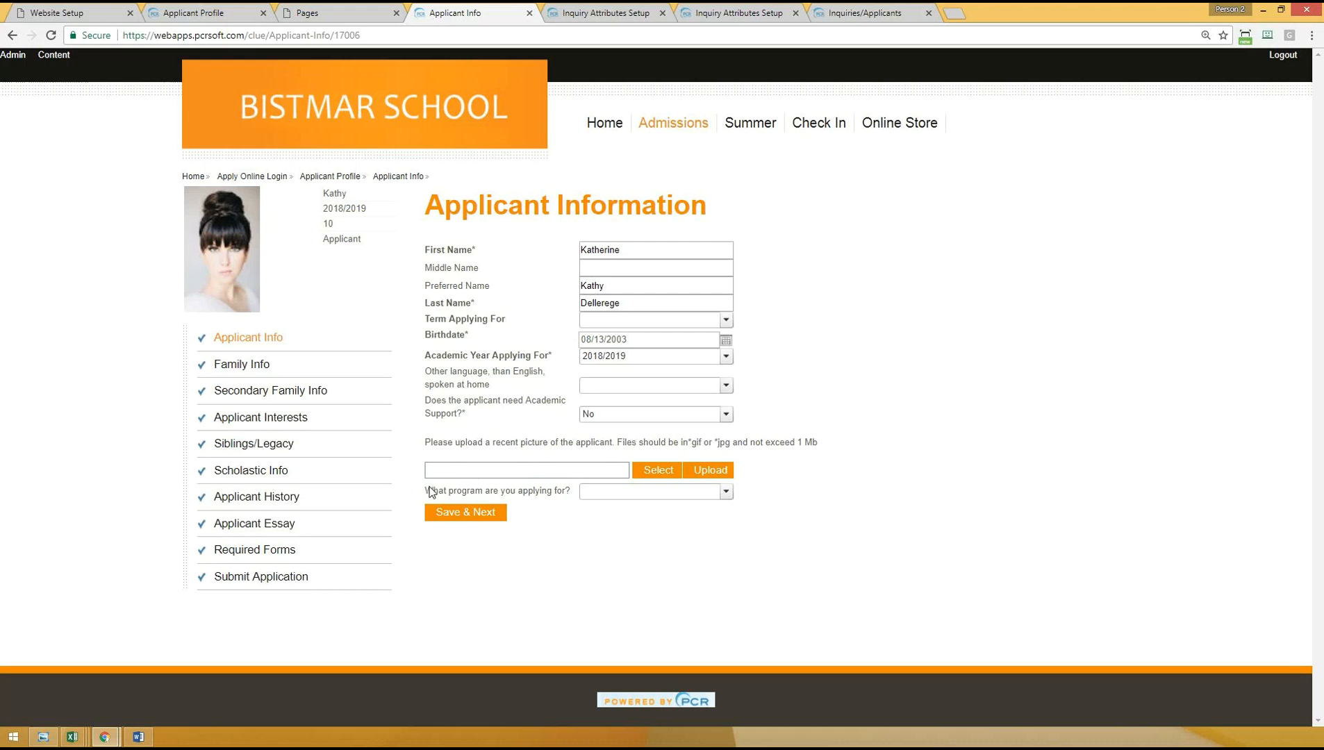
- Examine the choices of the question about the program applied for and the applicant's grade in the profile summary
{"action": "left_click_drag", "start_coordinate": [426, 491], "coordinate": [572, 489]}
{"action": "left_click", "coordinate": [633, 506]}
{"action": "left_click", "coordinate": [631, 497]}
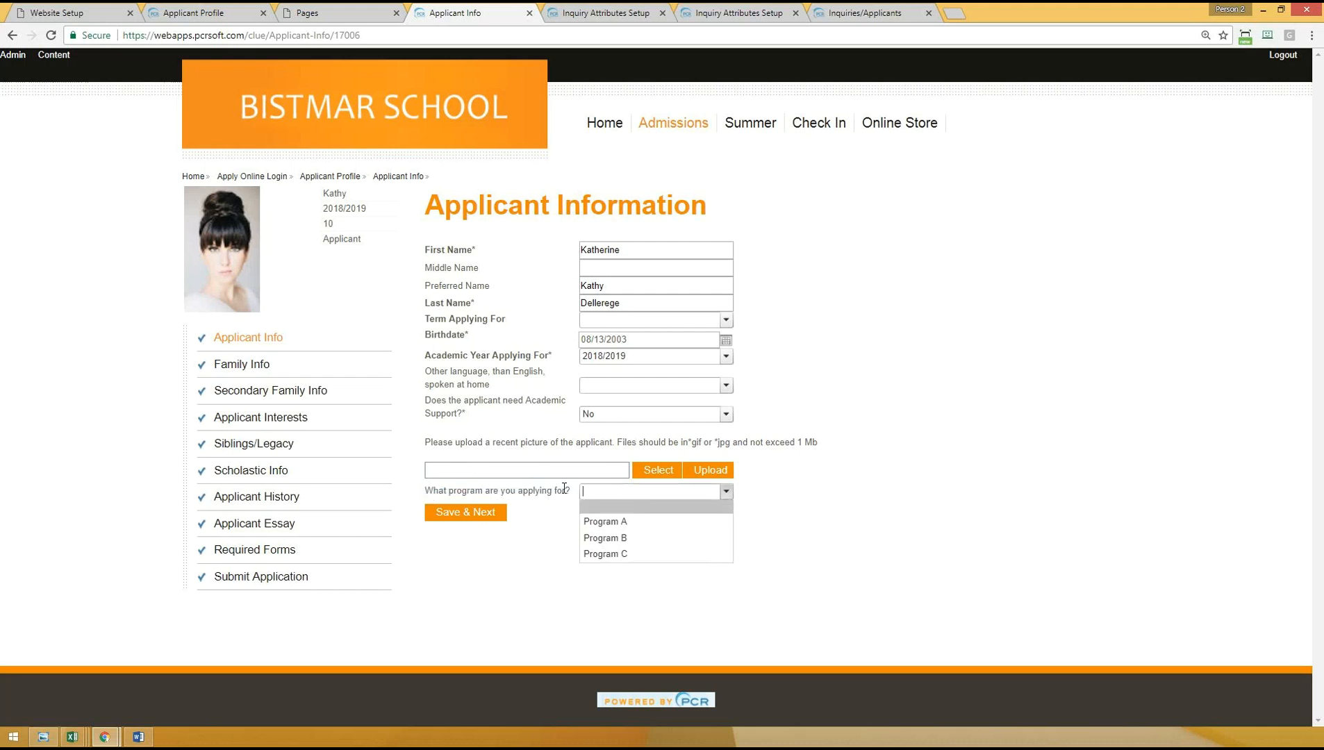
{"action": "left_click", "coordinate": [532, 510]}
{"action": "left_click_drag", "start_coordinate": [430, 493], "coordinate": [573, 489]}
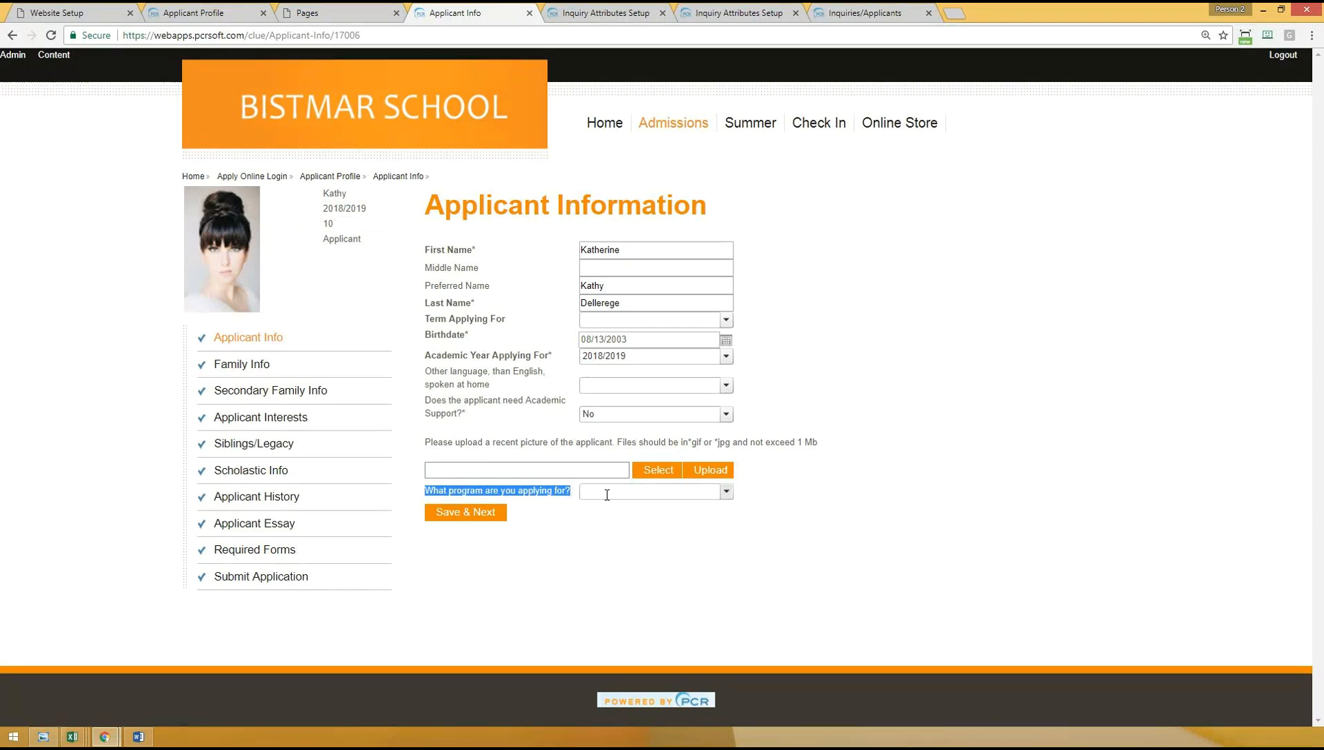
{"action": "left_click", "coordinate": [640, 541]}
{"action": "double_click", "coordinate": [329, 222]}
{"action": "left_click", "coordinate": [67, 289]}
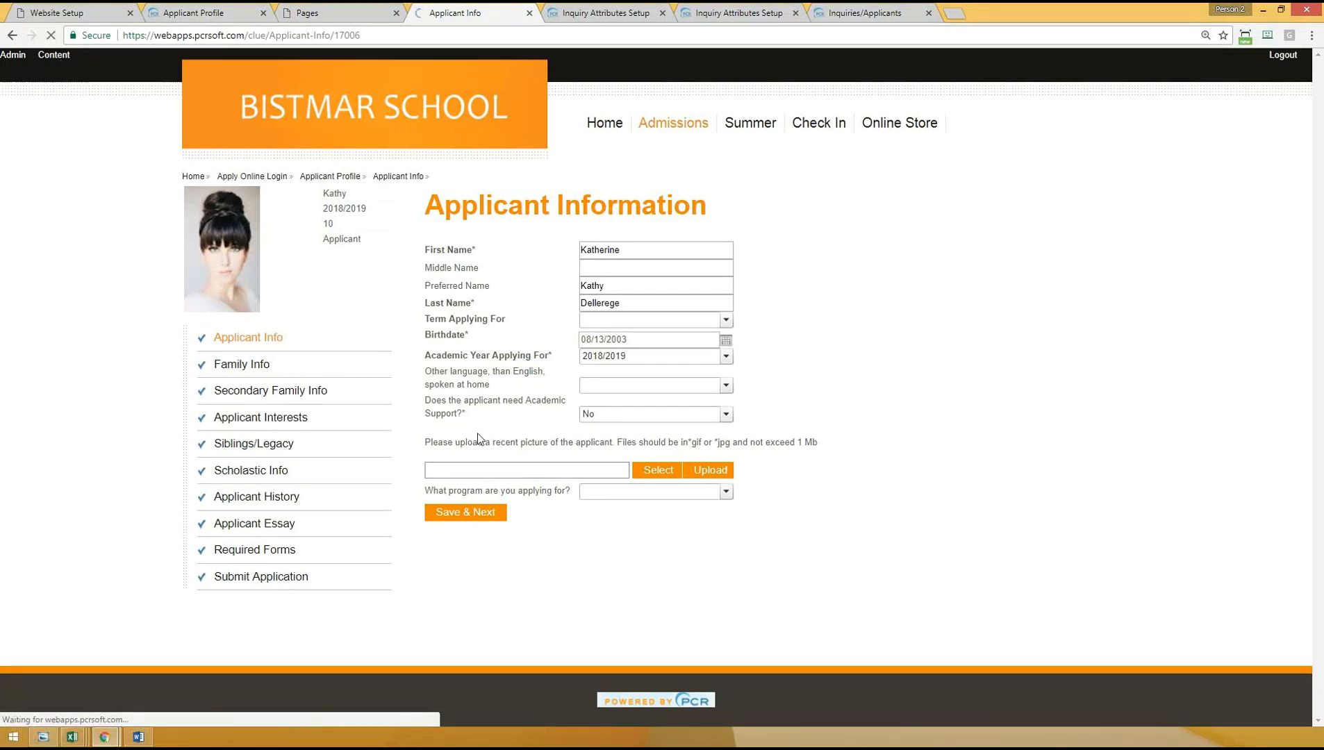
- Apply the (inquiries) Applicant LS filter to the control asking about the program, save it and view the applicant's page
{"action": "scroll", "coordinate": [511, 551], "scroll_direction": "down", "scroll_amount": 7}
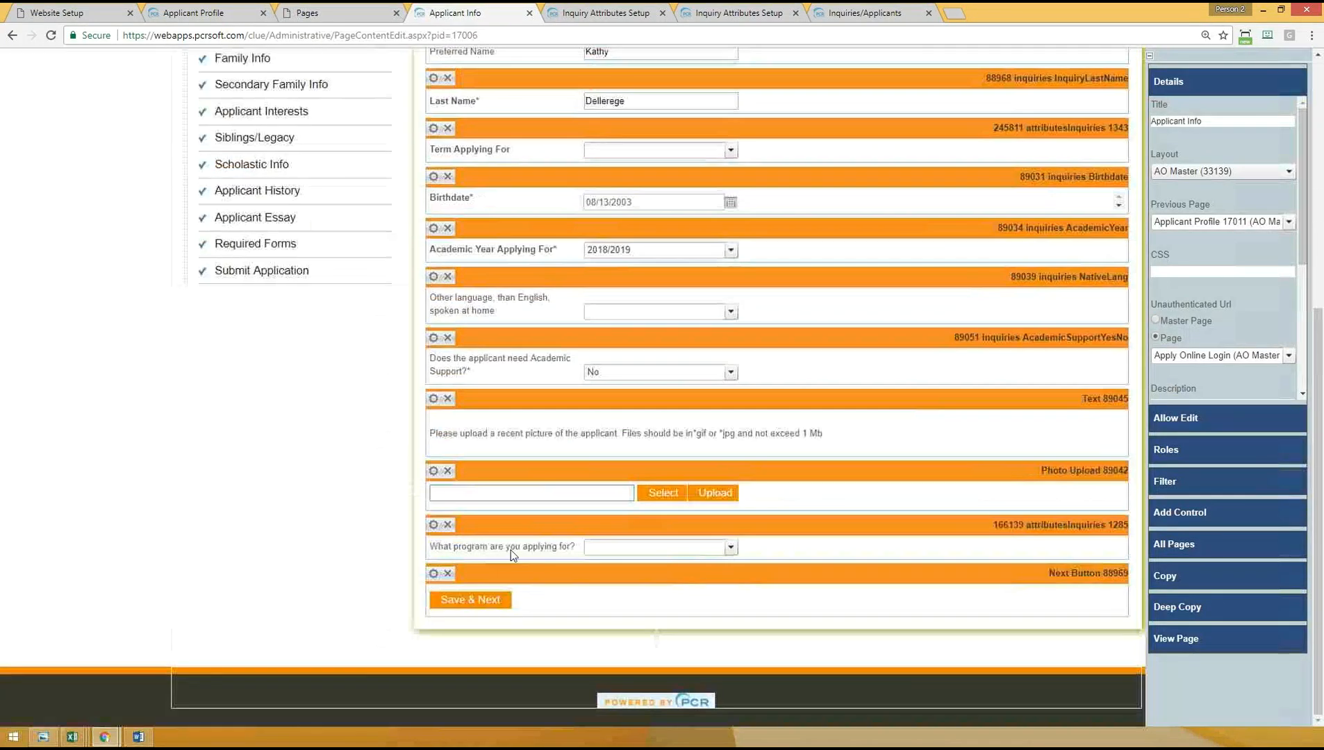
{"action": "left_click", "coordinate": [433, 525]}
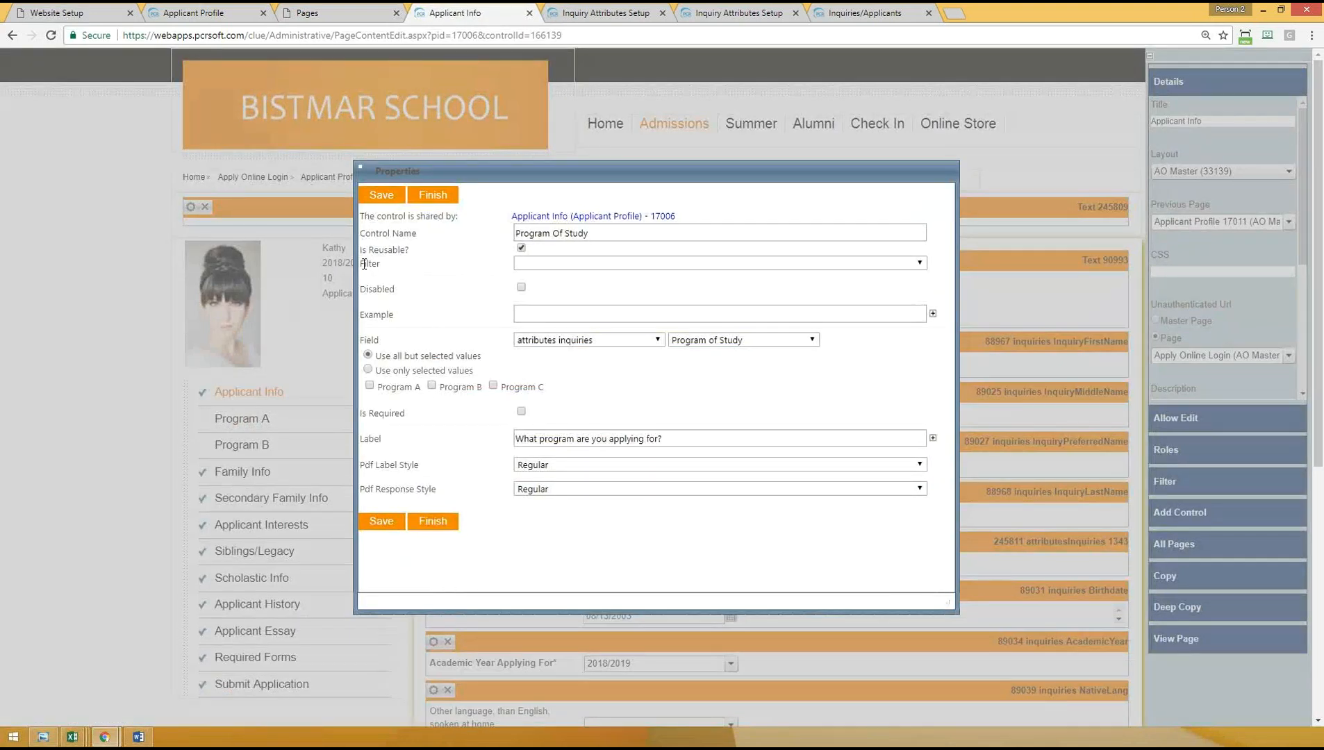
{"action": "double_click", "coordinate": [380, 261]}
{"action": "left_click", "coordinate": [439, 274]}
{"action": "left_click", "coordinate": [547, 264]}
{"action": "left_click_drag", "start_coordinate": [918, 301], "coordinate": [919, 382]}
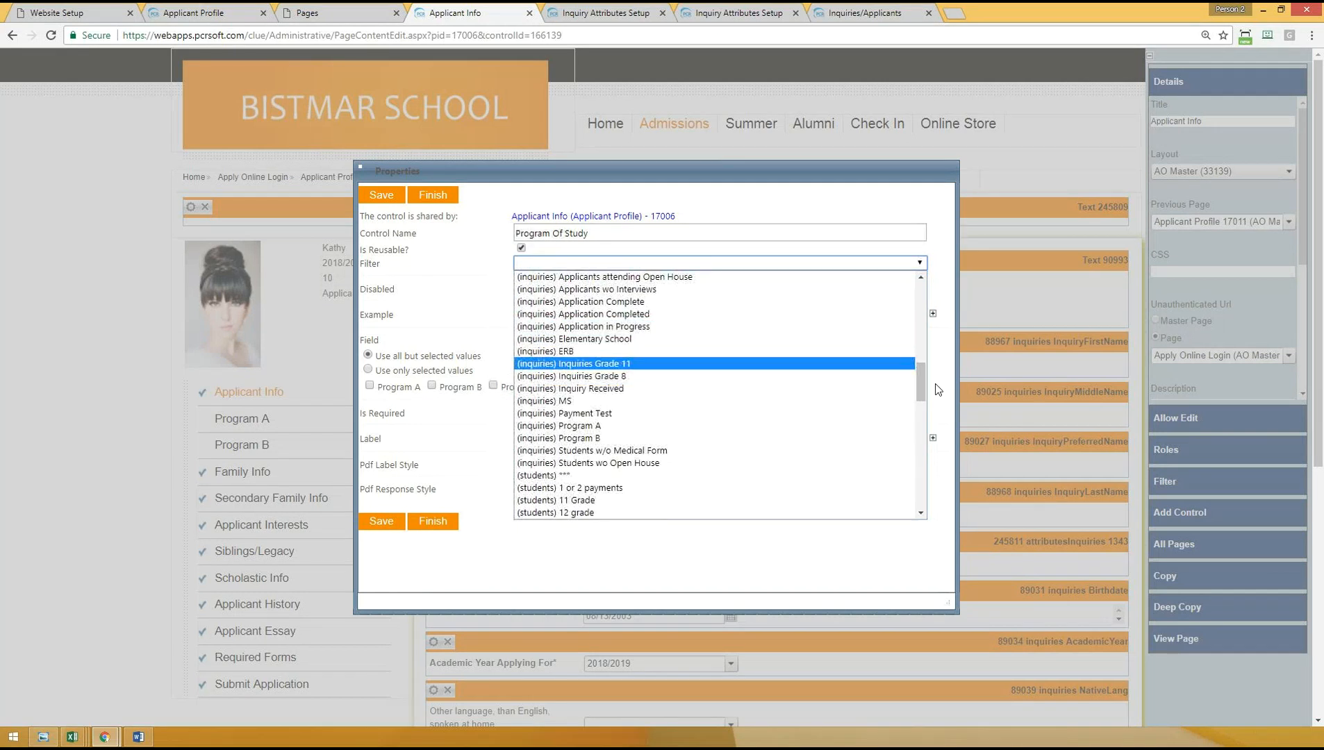
{"action": "left_click_drag", "start_coordinate": [921, 387], "coordinate": [921, 371]}
{"action": "left_click", "coordinate": [586, 333]}
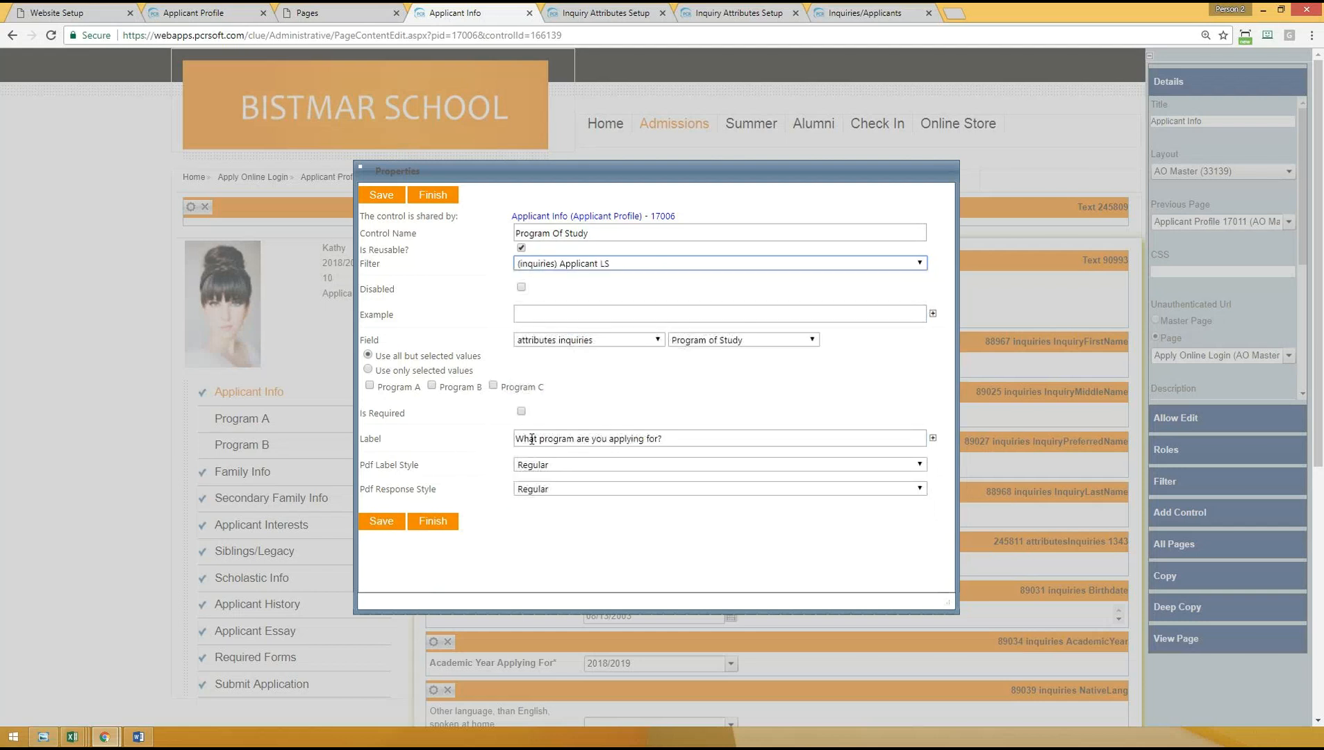
{"action": "left_click", "coordinate": [386, 521]}
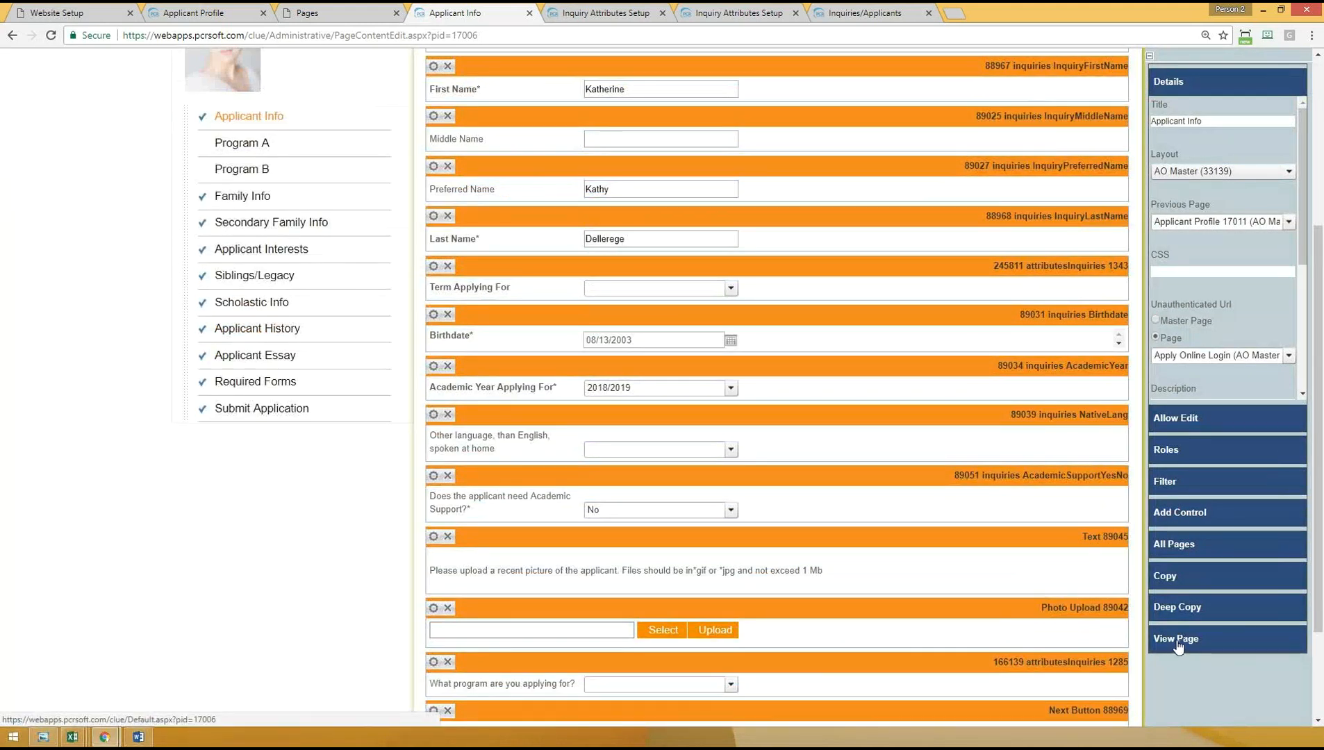
{"action": "left_click", "coordinate": [1178, 639]}
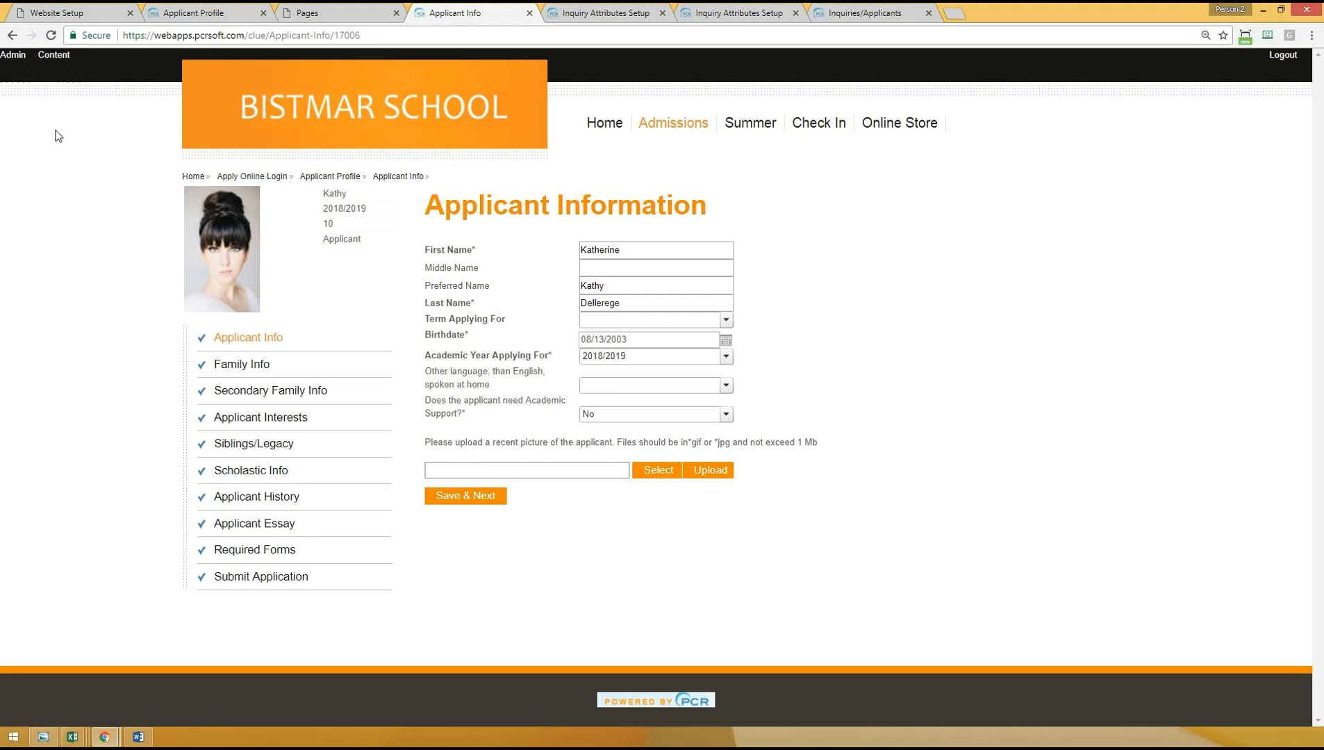
- Reopen the properties of the control asking about the program and change its filter selection
{"action": "left_click", "coordinate": [54, 55]}
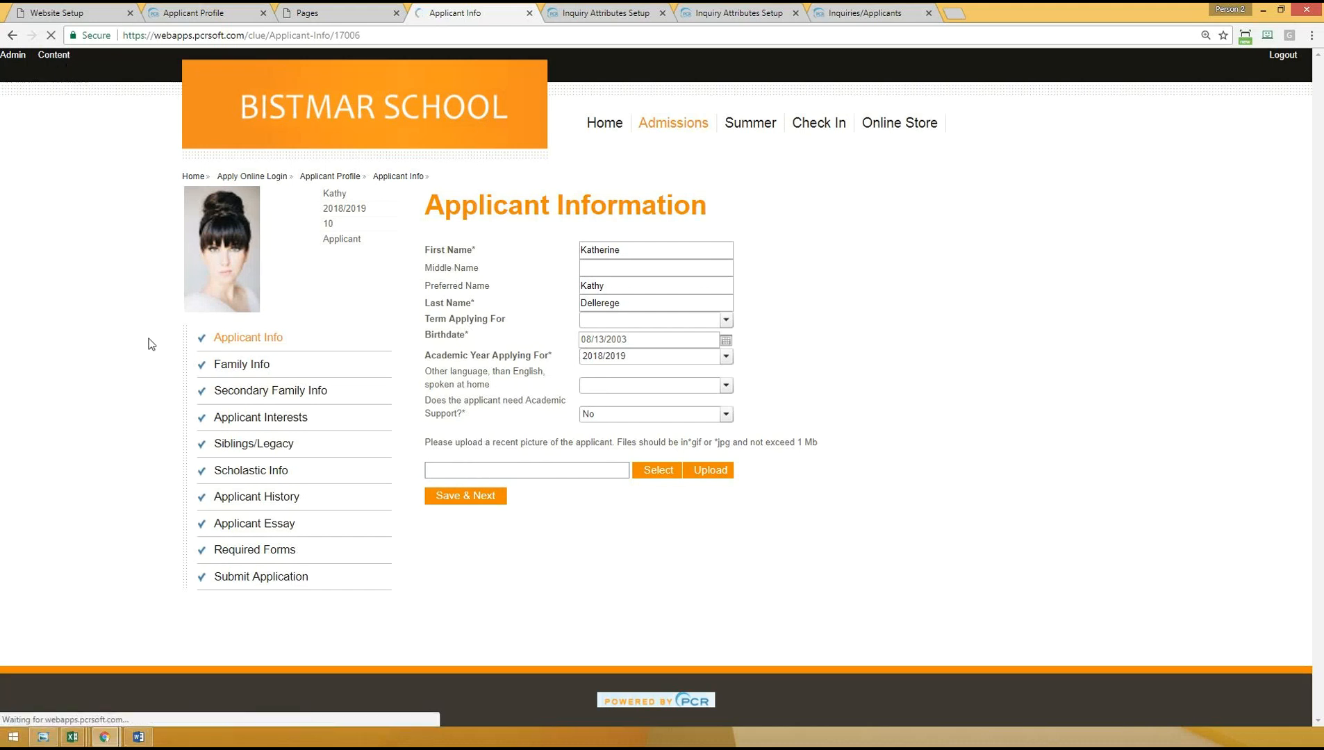
{"action": "scroll", "coordinate": [425, 531], "scroll_direction": "down", "scroll_amount": 6}
{"action": "left_click", "coordinate": [429, 527]}
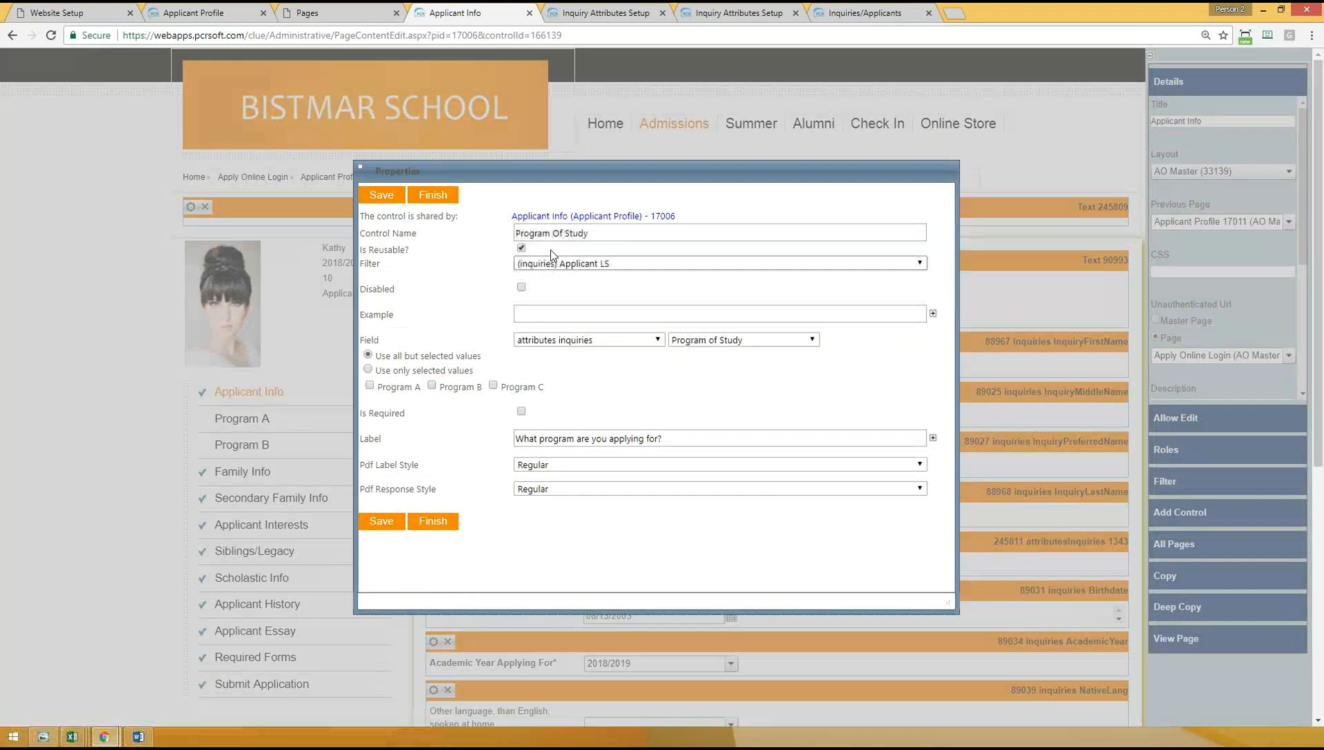
{"action": "left_click", "coordinate": [590, 264]}
{"action": "left_click", "coordinate": [588, 275]}
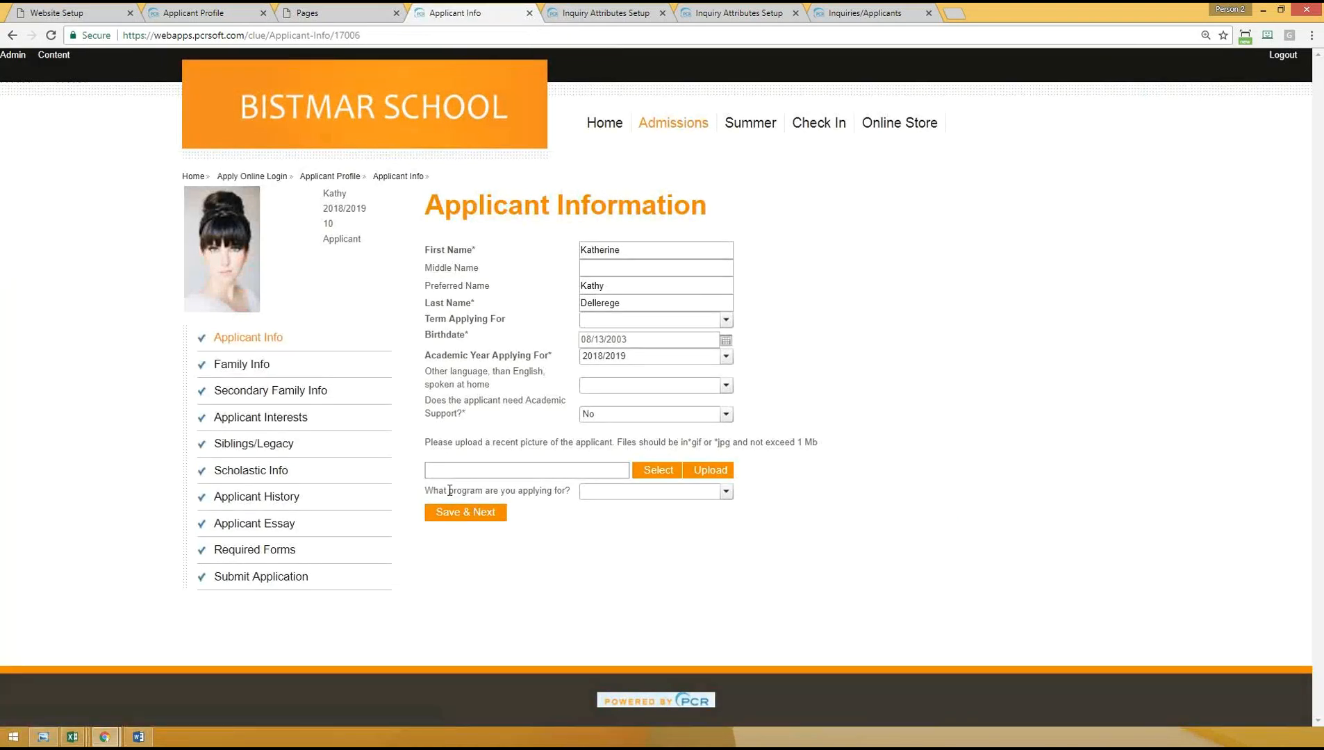
- Check the question about the program applied for on the applicant's view of the Applicant Info page
{"action": "left_click_drag", "start_coordinate": [433, 491], "coordinate": [573, 494]}
{"action": "left_click", "coordinate": [640, 568]}
{"action": "left_click_drag", "start_coordinate": [438, 491], "coordinate": [571, 492]}
{"action": "left_click", "coordinate": [573, 564]}
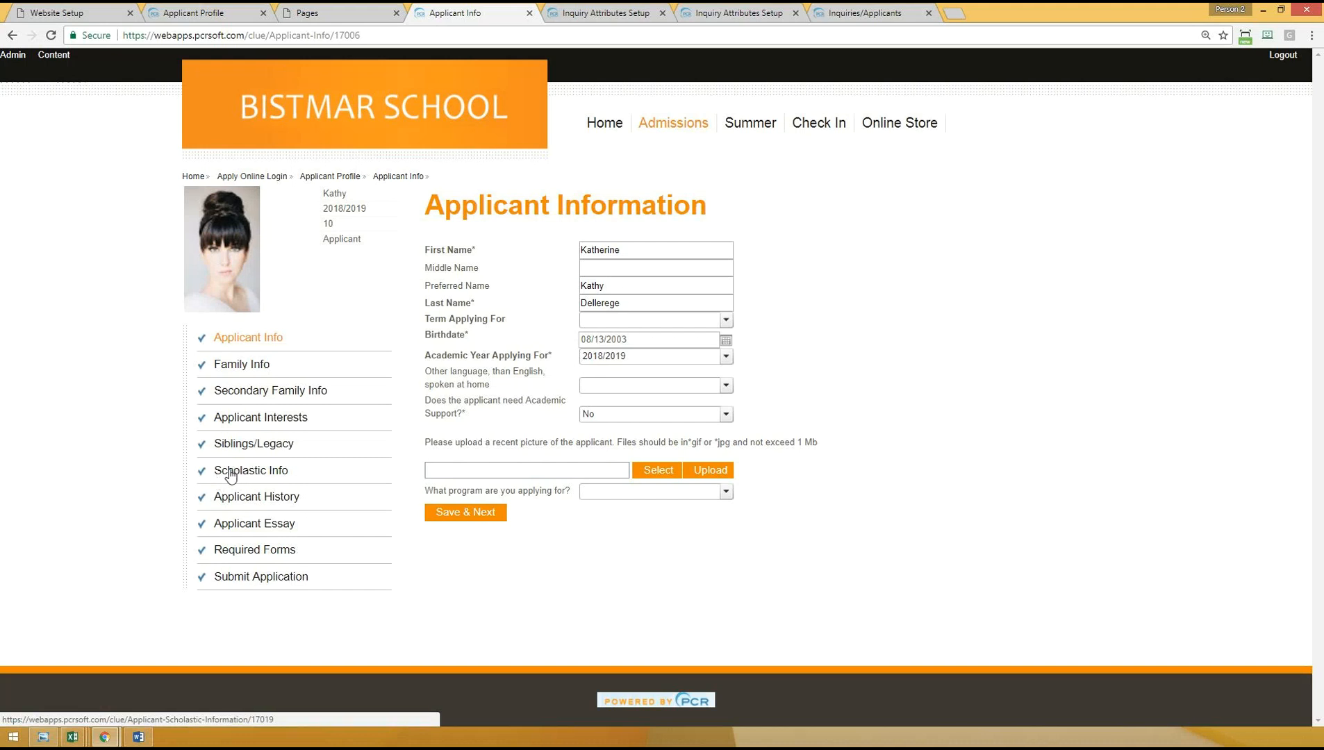
- Edit the Scholastic Info page, set its page filter to (inquiries) Applicant LS and save it
{"action": "left_click", "coordinate": [268, 474]}
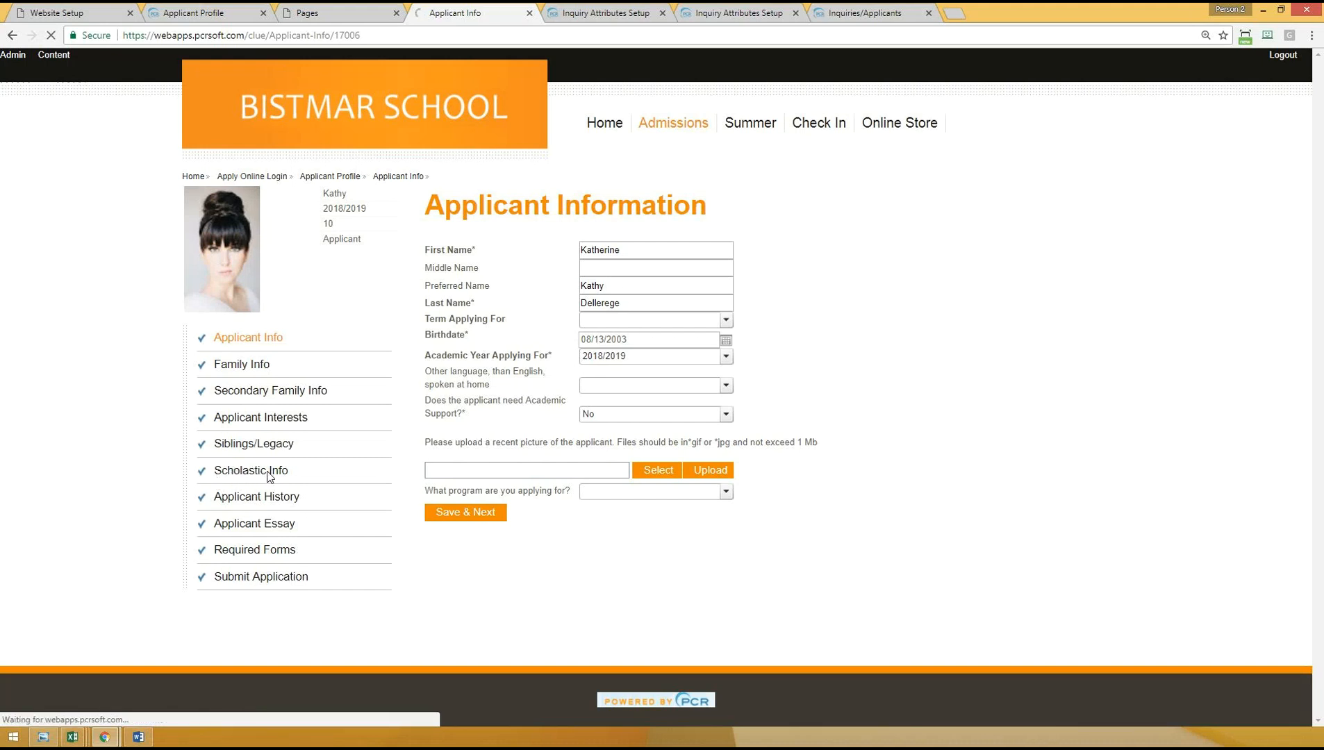
{"action": "left_click", "coordinate": [55, 57]}
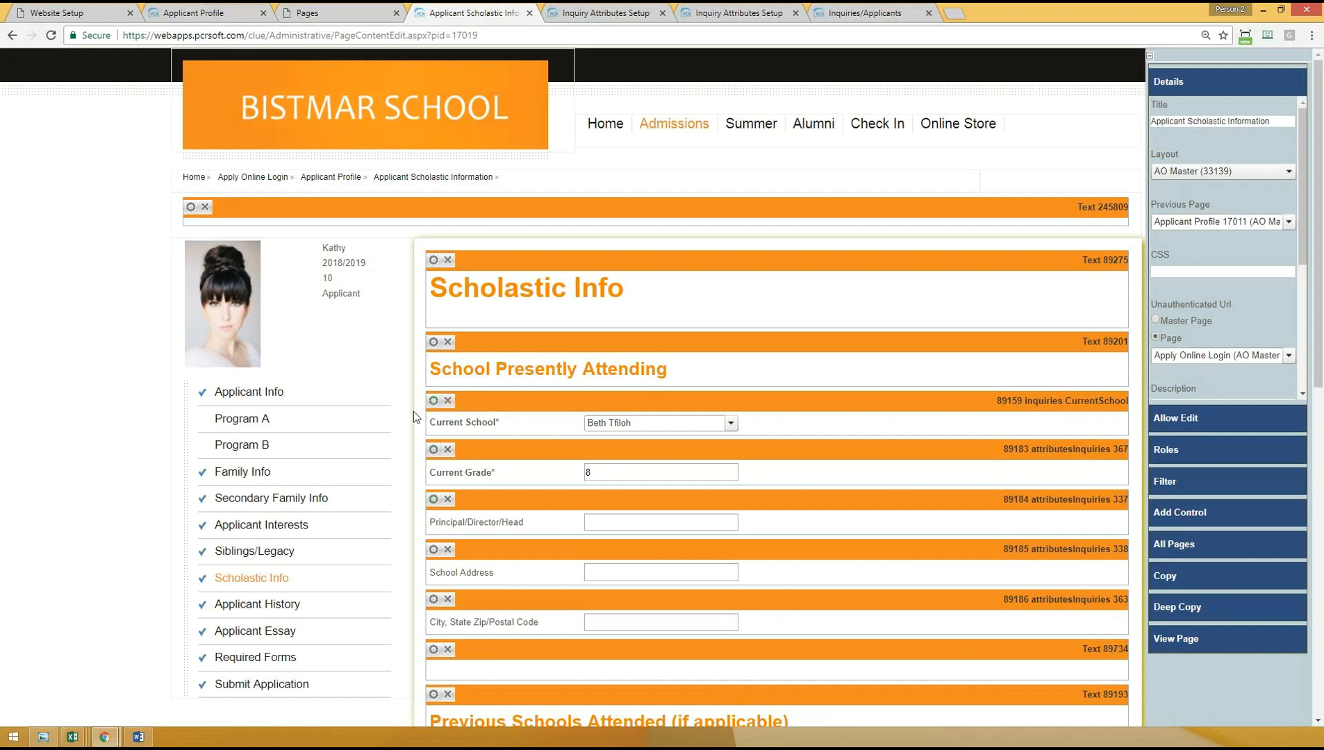
{"action": "left_click", "coordinate": [1176, 488]}
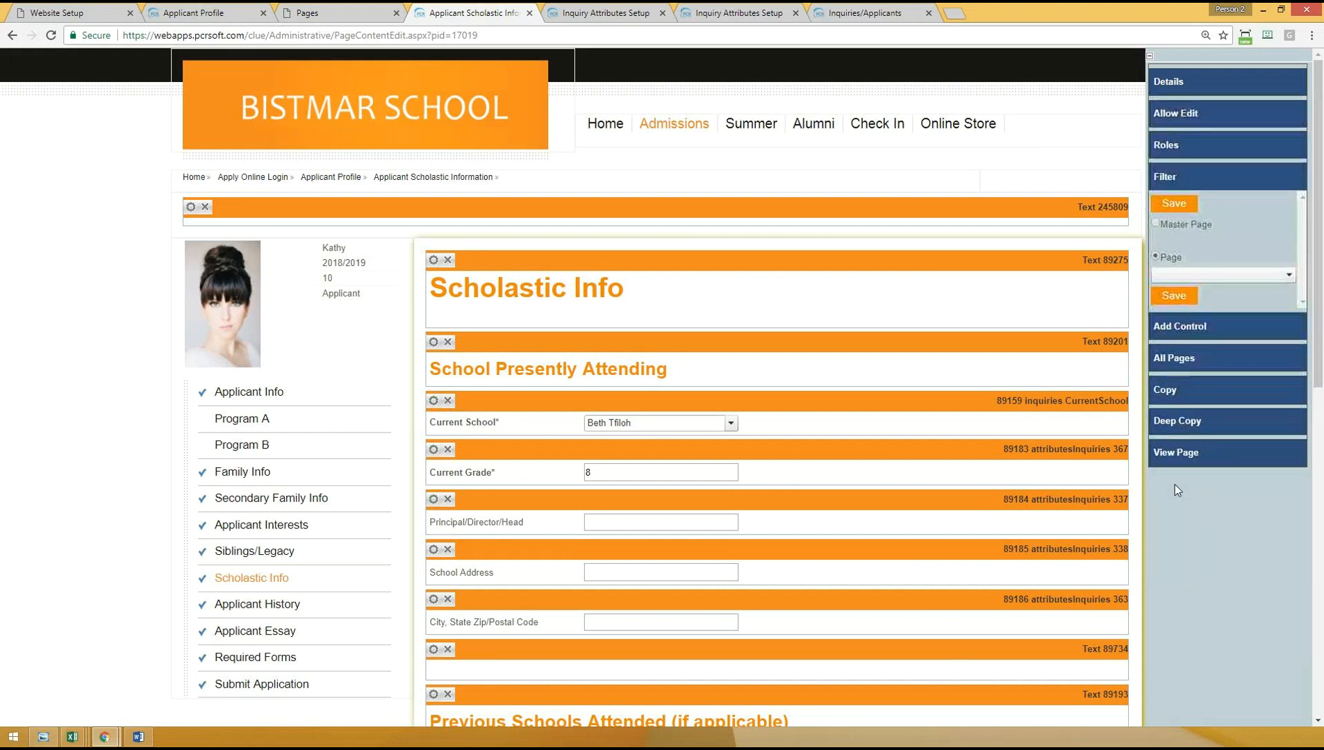
{"action": "left_click", "coordinate": [1249, 274]}
{"action": "left_click_drag", "start_coordinate": [1289, 356], "coordinate": [1294, 489]}
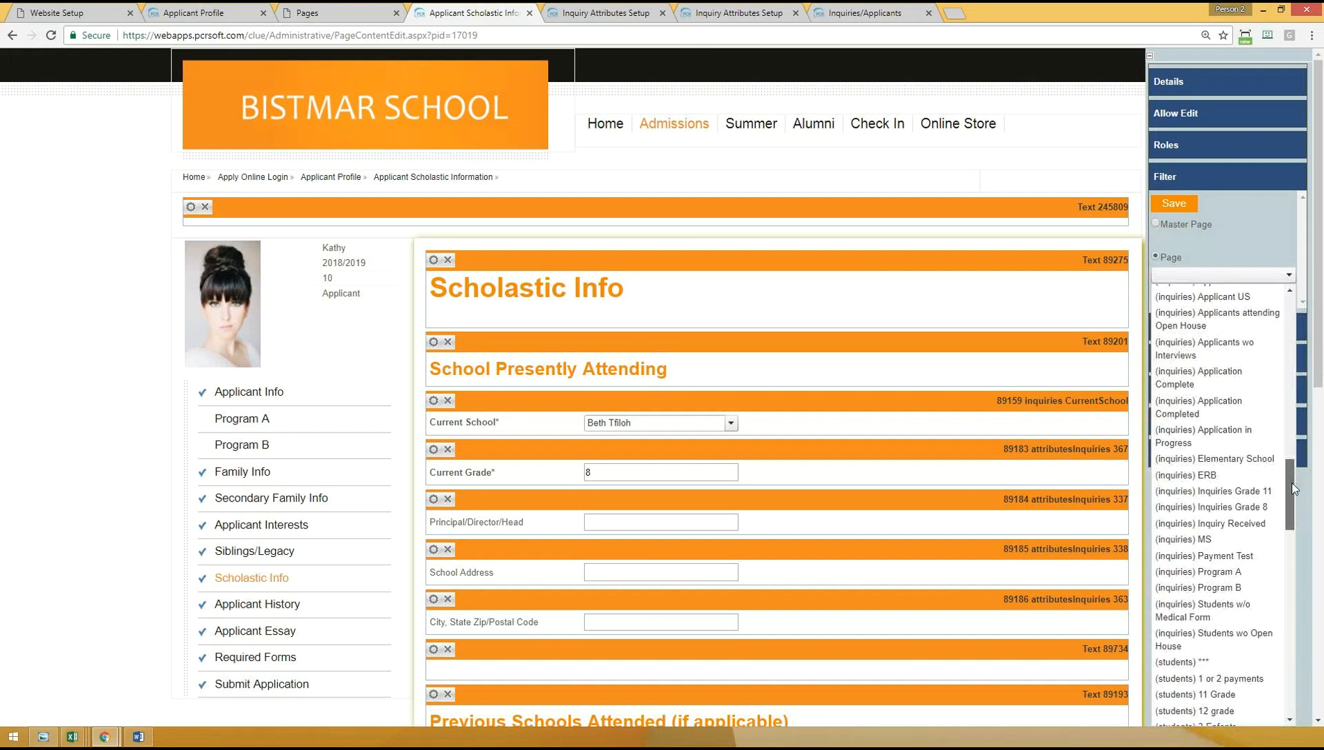
{"action": "scroll", "coordinate": [1293, 481], "scroll_direction": "up", "scroll_amount": 2}
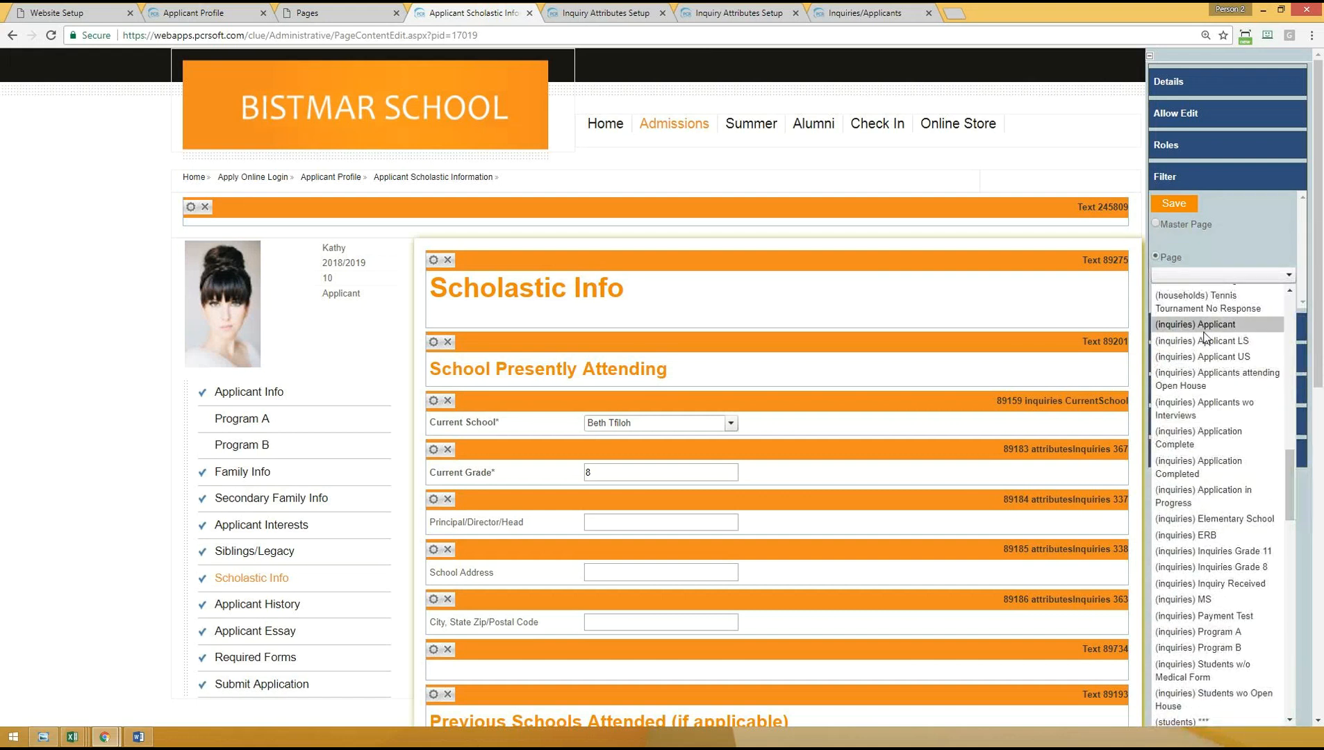
{"action": "left_click", "coordinate": [1191, 348]}
{"action": "left_click", "coordinate": [1175, 296]}
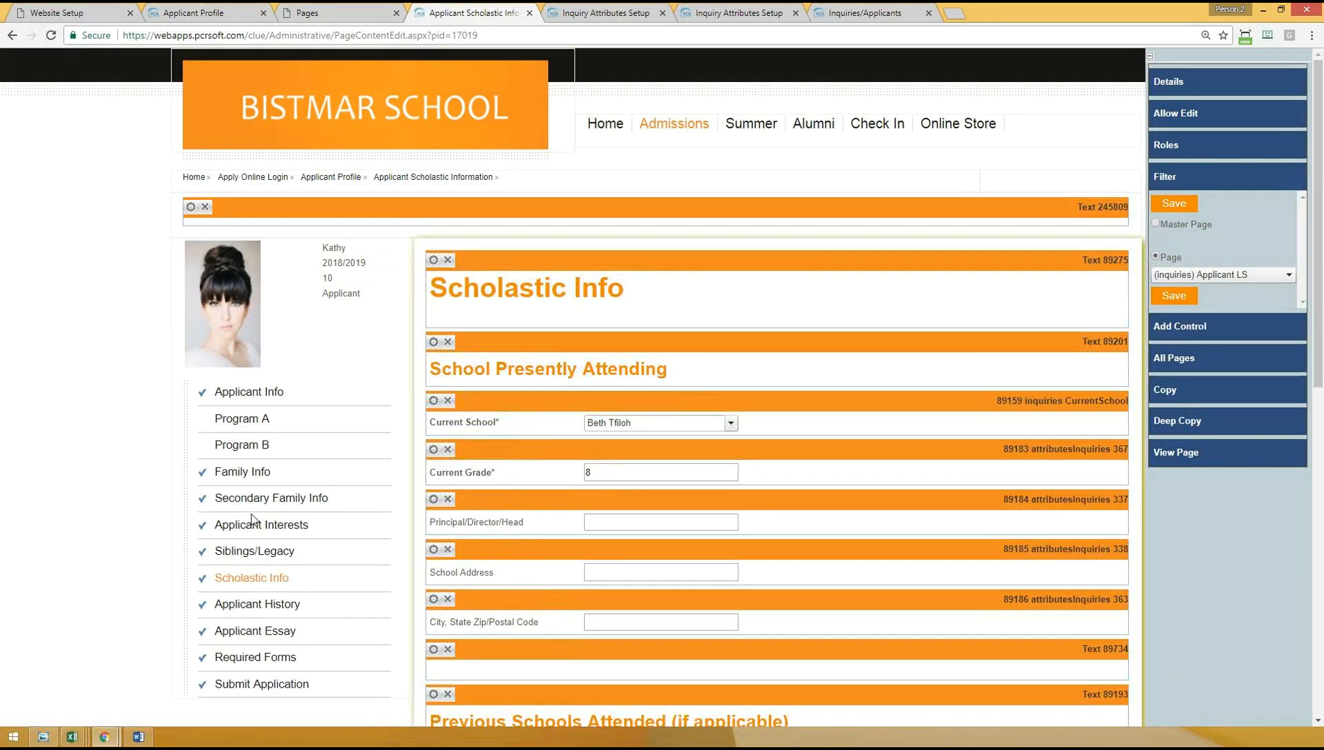
- View the Applicant Info page as the applicant and compare the application's page list with the applicant's grade
{"action": "left_click", "coordinate": [263, 393]}
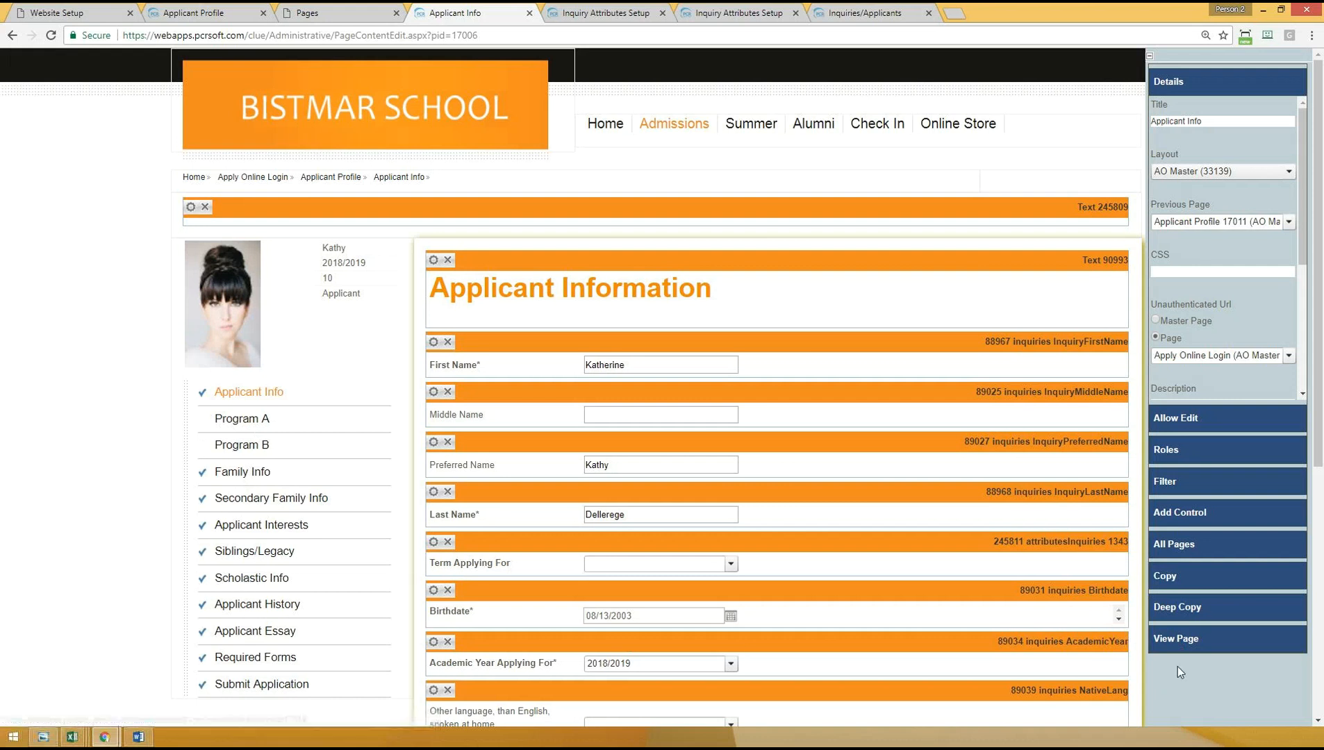
{"action": "left_click", "coordinate": [1178, 640]}
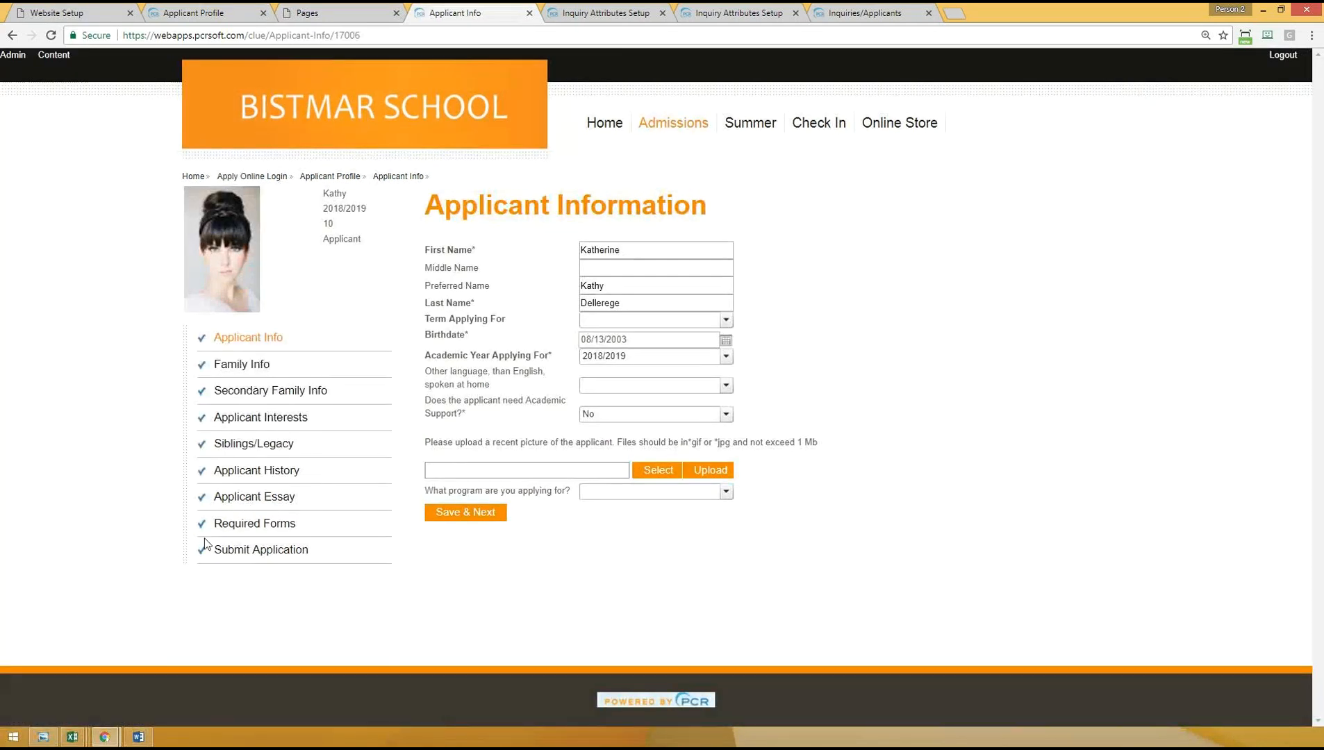
{"action": "left_click_drag", "start_coordinate": [320, 223], "coordinate": [345, 227]}
- Return to editing the Scholastic Info page, clear its page filter and save the change
{"action": "left_click", "coordinate": [53, 58]}
{"action": "scroll", "coordinate": [233, 528], "scroll_direction": "down", "scroll_amount": 1}
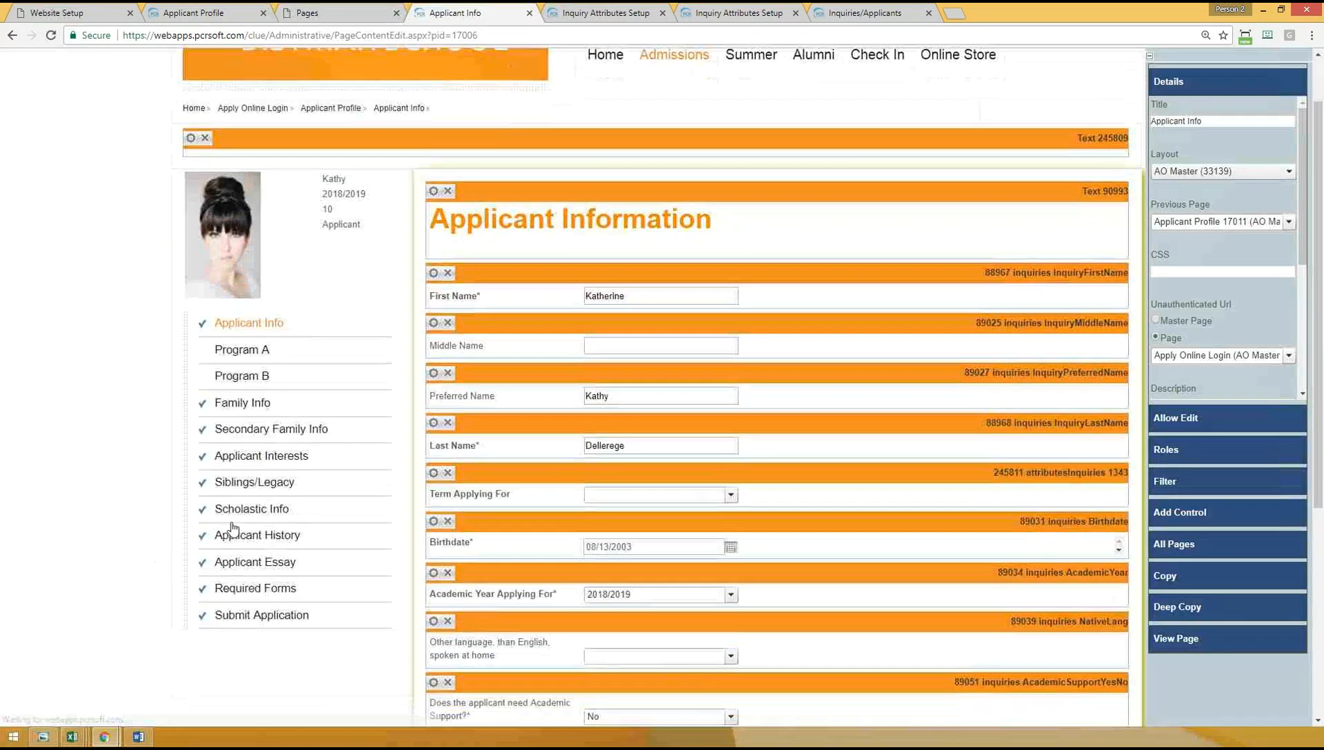
{"action": "left_click", "coordinate": [246, 511]}
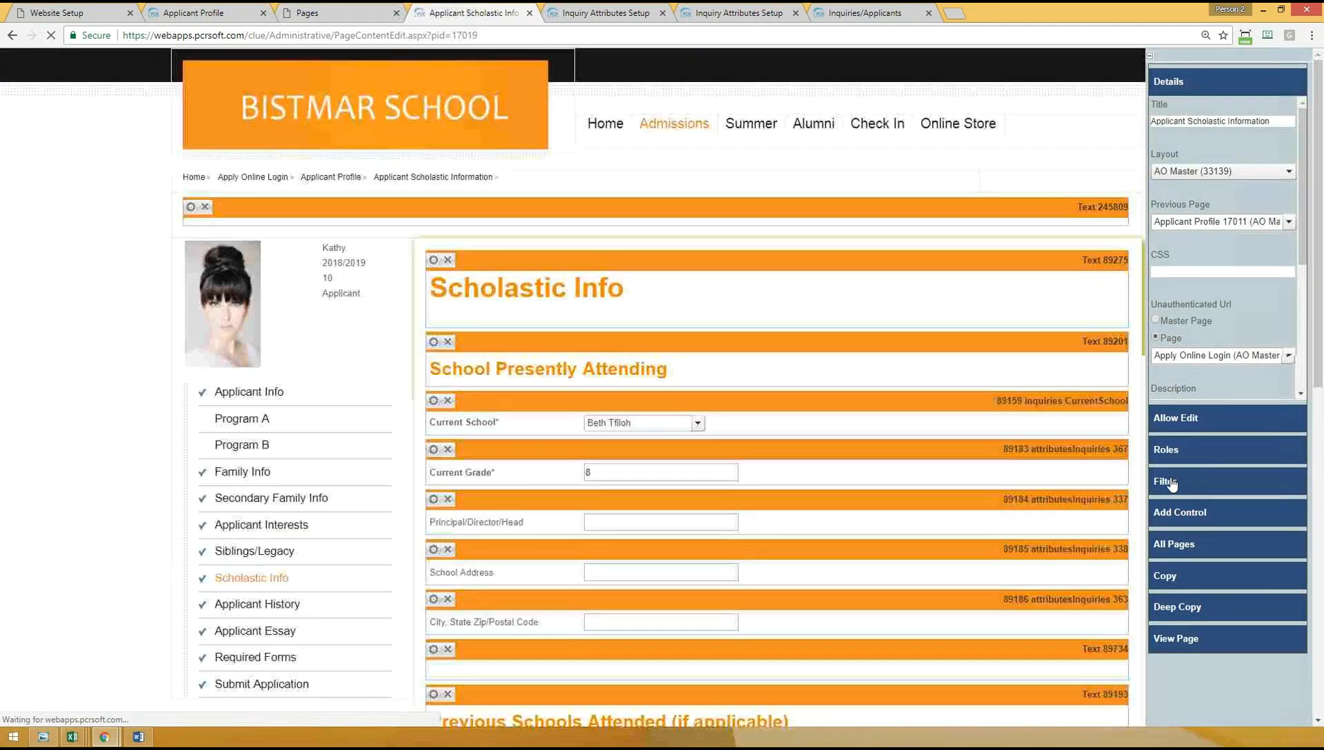
{"action": "left_click", "coordinate": [1172, 485]}
{"action": "left_click", "coordinate": [1201, 275]}
{"action": "scroll", "coordinate": [1192, 348], "scroll_direction": "down", "scroll_amount": 10}
{"action": "left_click", "coordinate": [1180, 307]}
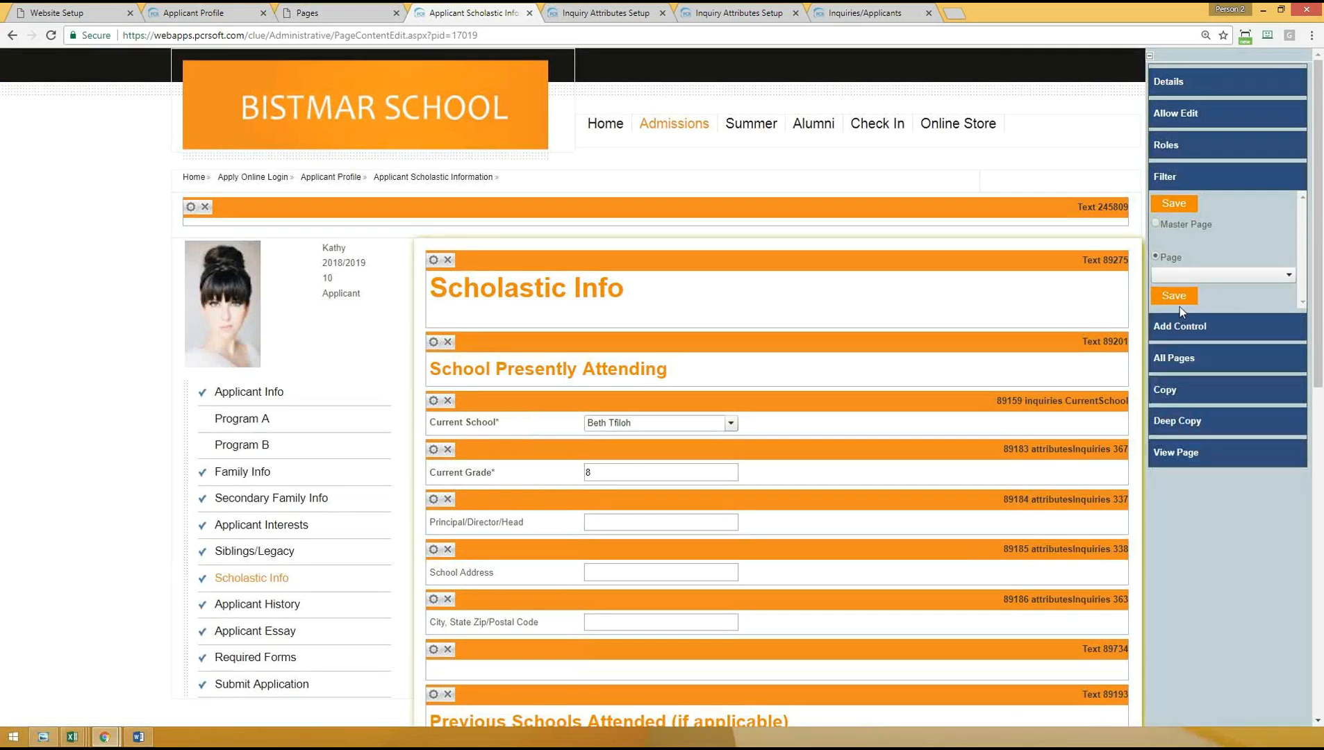
{"action": "left_click", "coordinate": [1183, 300]}
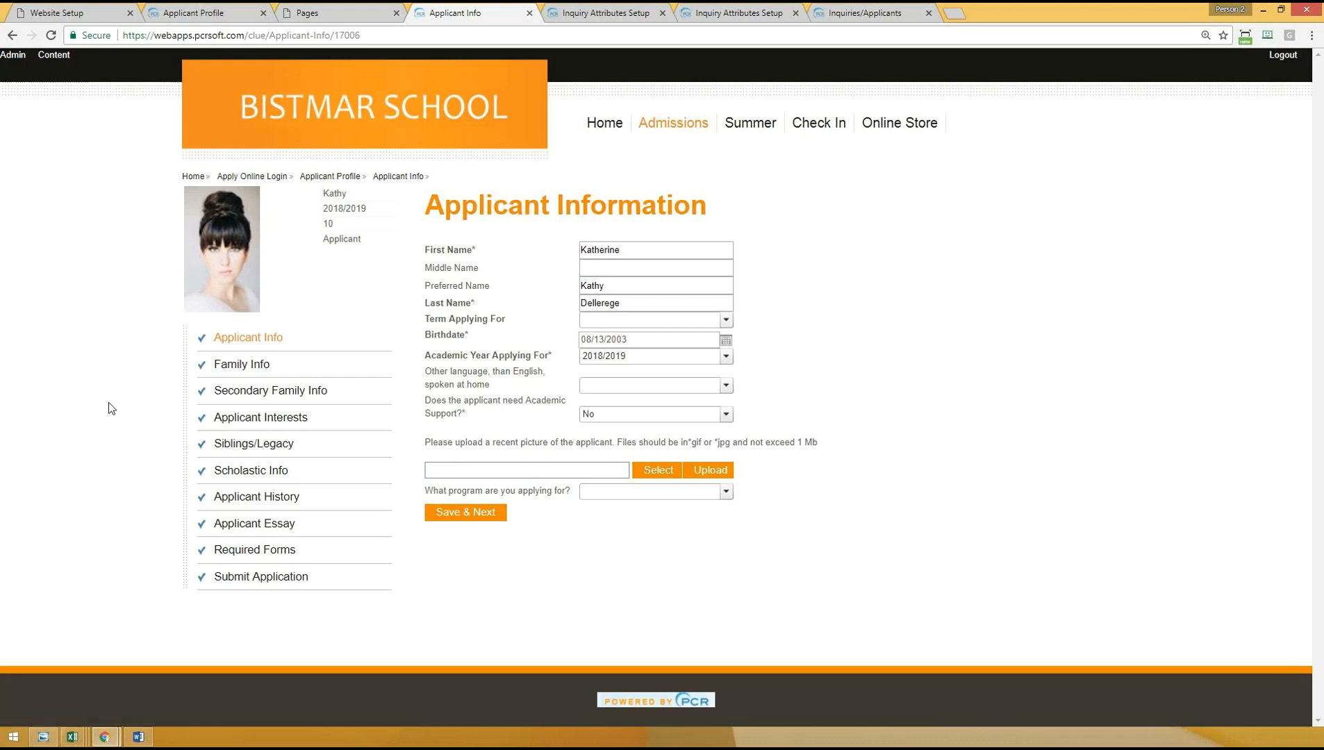
- Go to the Applicant Profile and start a request for the Teacher Recommendation
{"action": "left_click", "coordinate": [337, 178]}
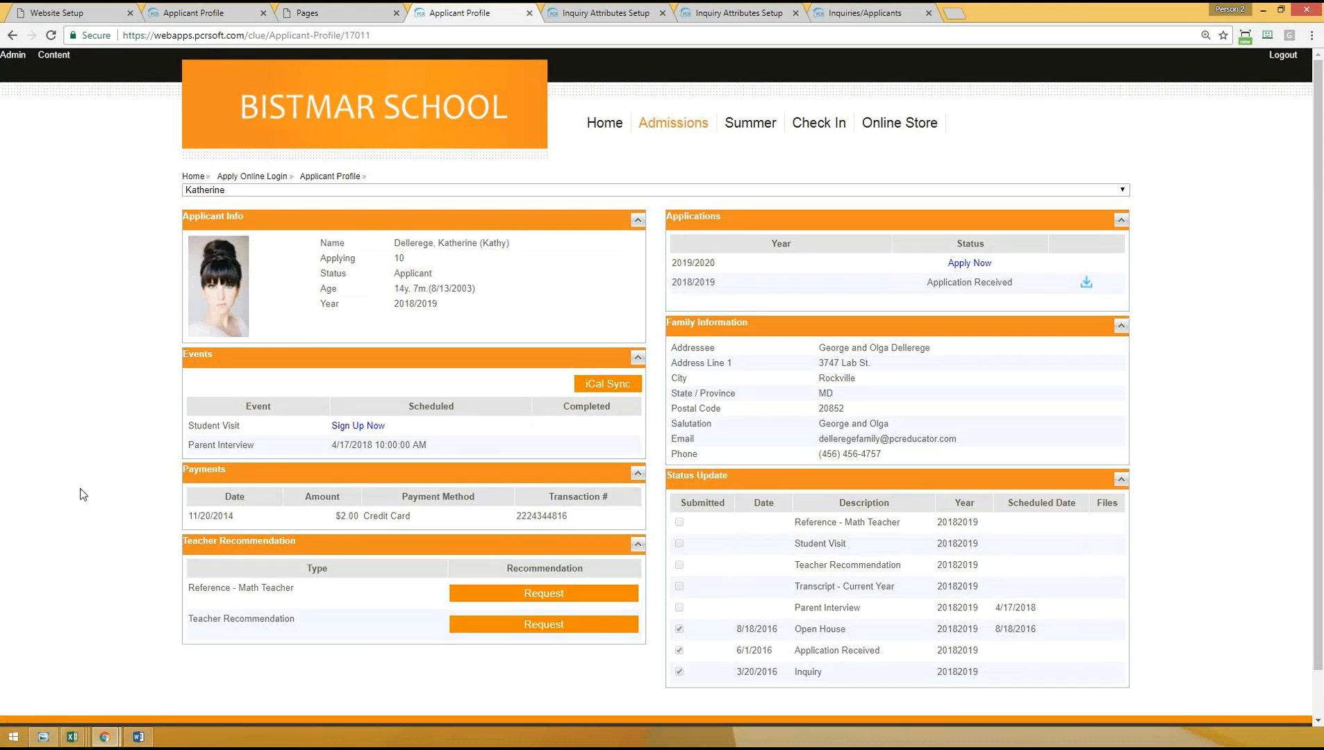
{"action": "scroll", "coordinate": [87, 491], "scroll_direction": "down", "scroll_amount": 1}
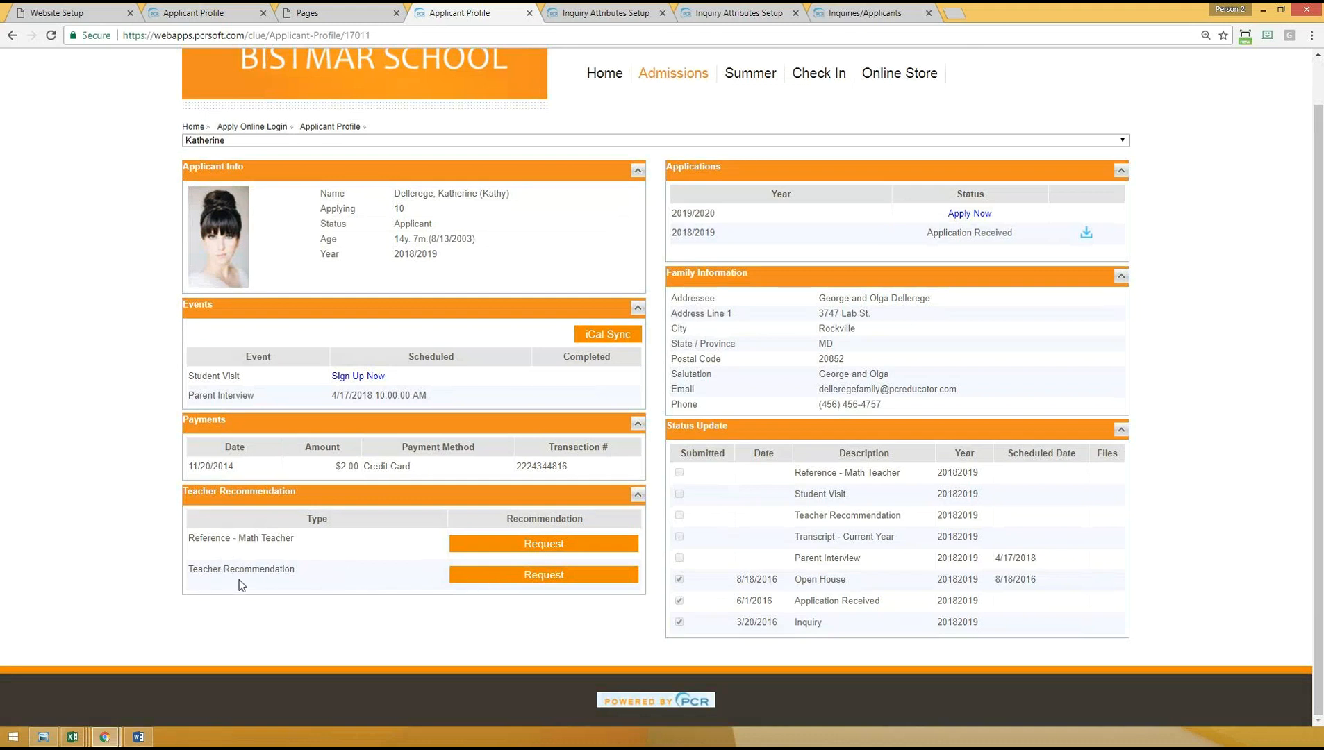
{"action": "left_click", "coordinate": [478, 573]}
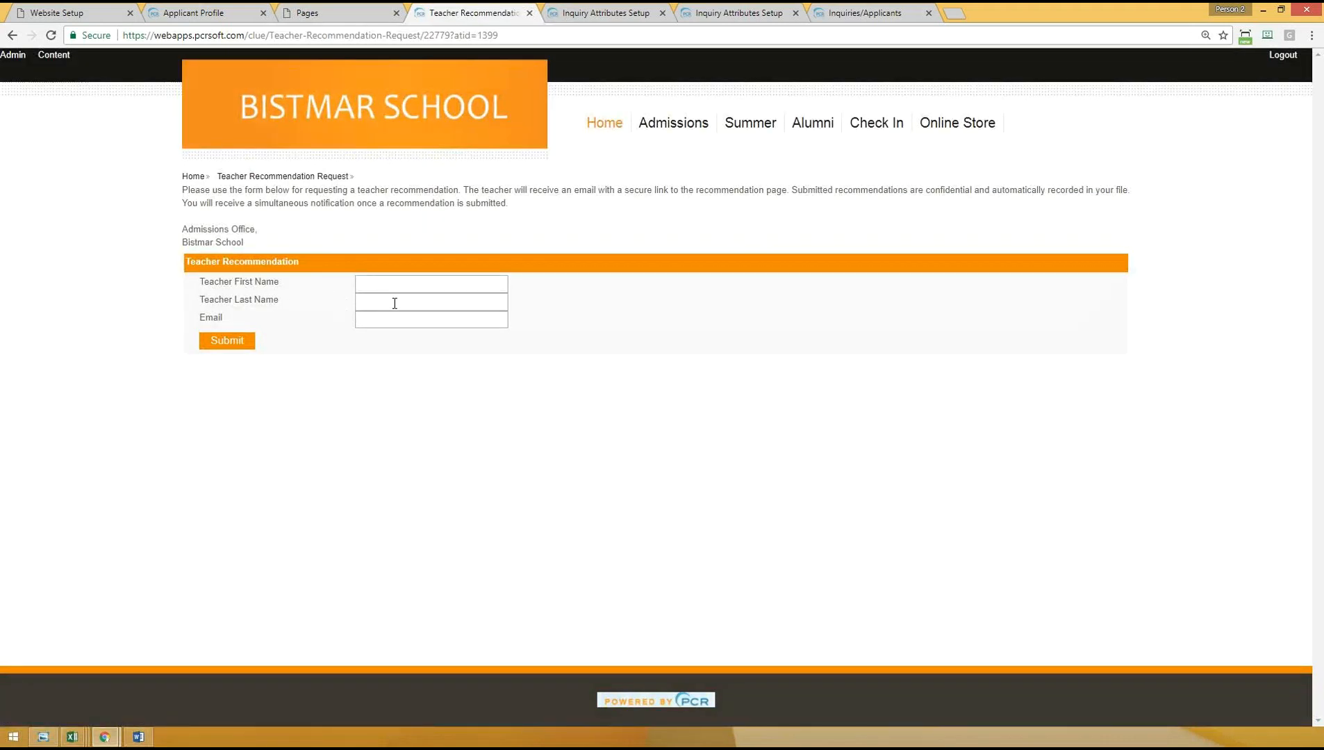
- Fill in the teacher's first name, last name and e-mail, and submit the recommendation request
{"action": "left_click", "coordinate": [469, 281]}
{"action": "type", "text": "Fahad"}
{"action": "key", "text": "Tab"}
{"action": "type", "text": "Test"}
{"action": "key", "text": "Tab"}
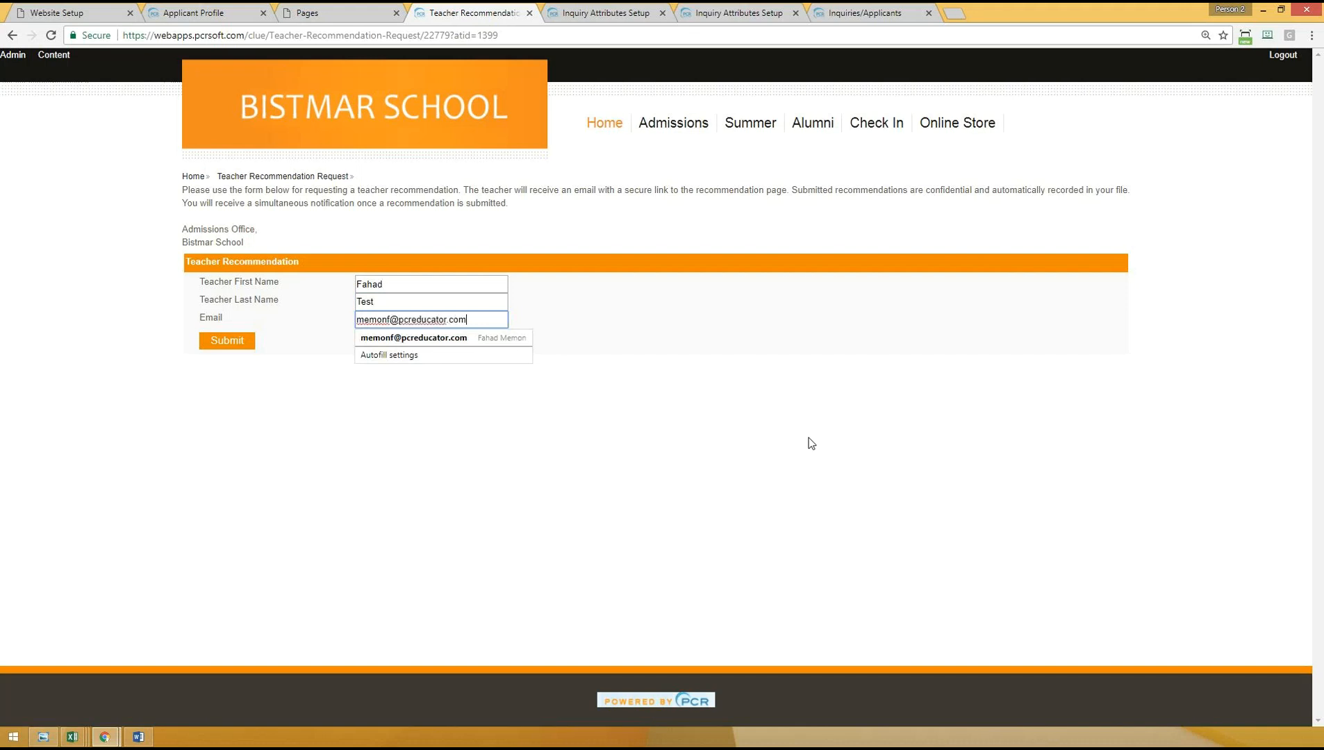
{"action": "left_click", "coordinate": [758, 457]}
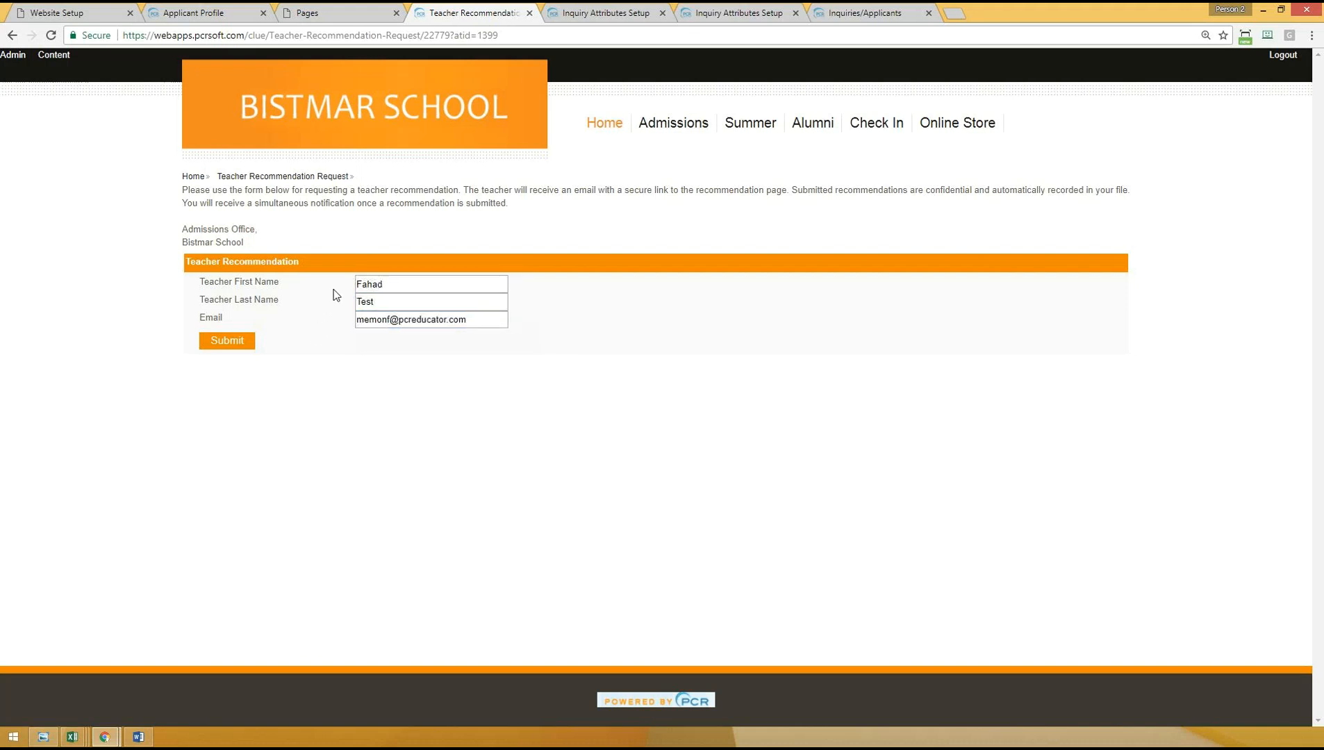
{"action": "left_click", "coordinate": [223, 341]}
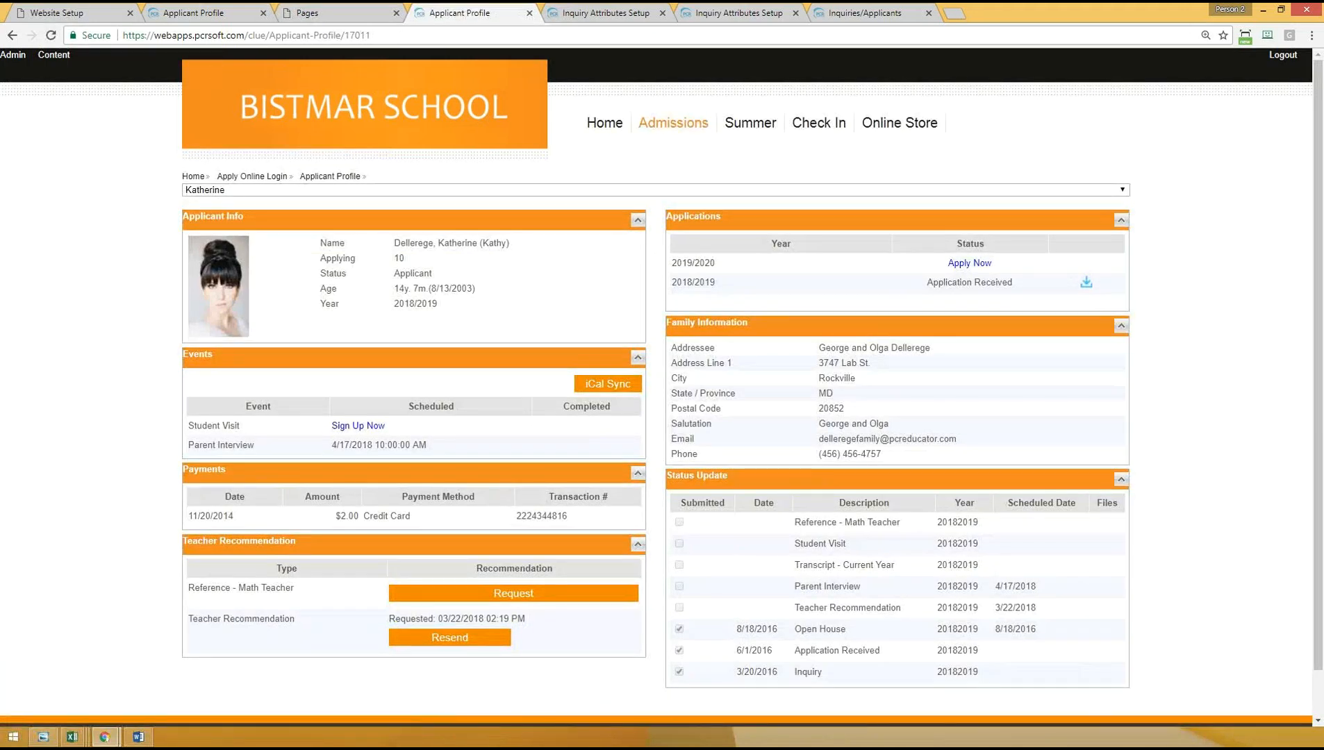
{"action": "left_click", "coordinate": [959, 13]}
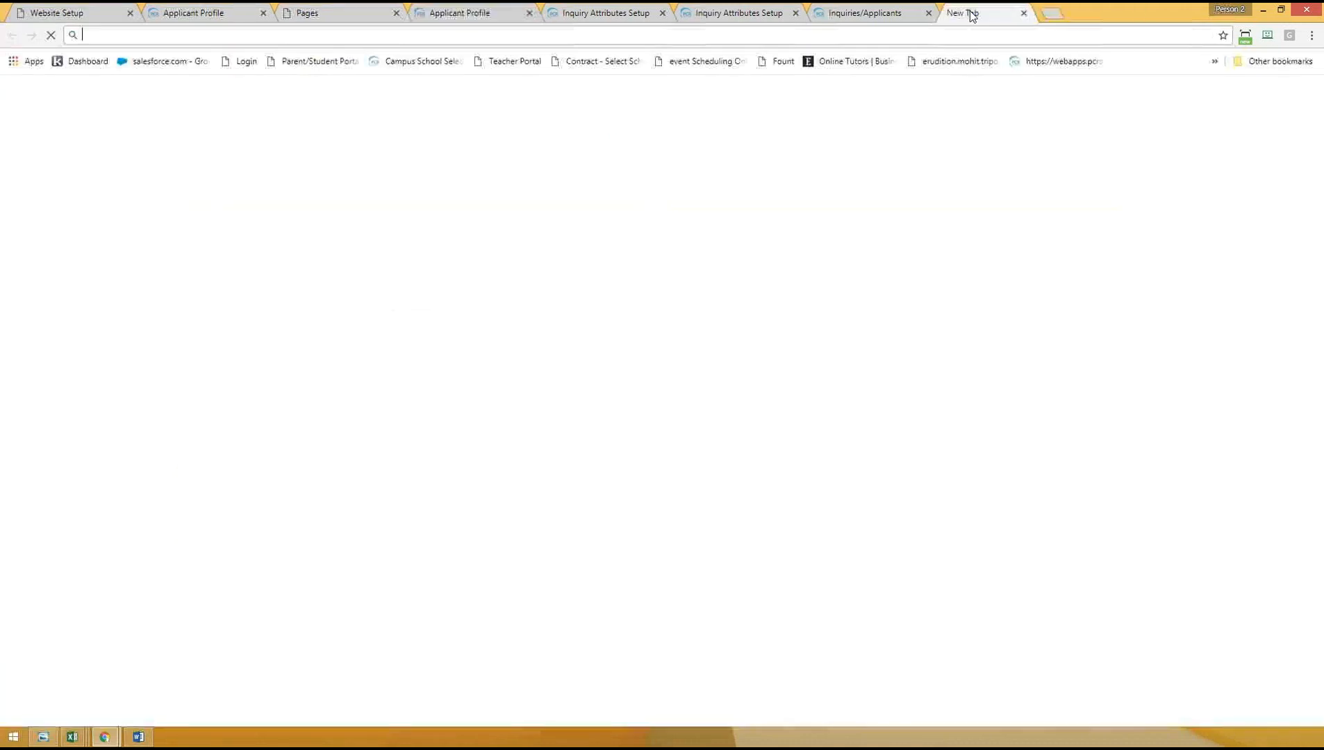
{"action": "key", "text": "ctrl+w"}
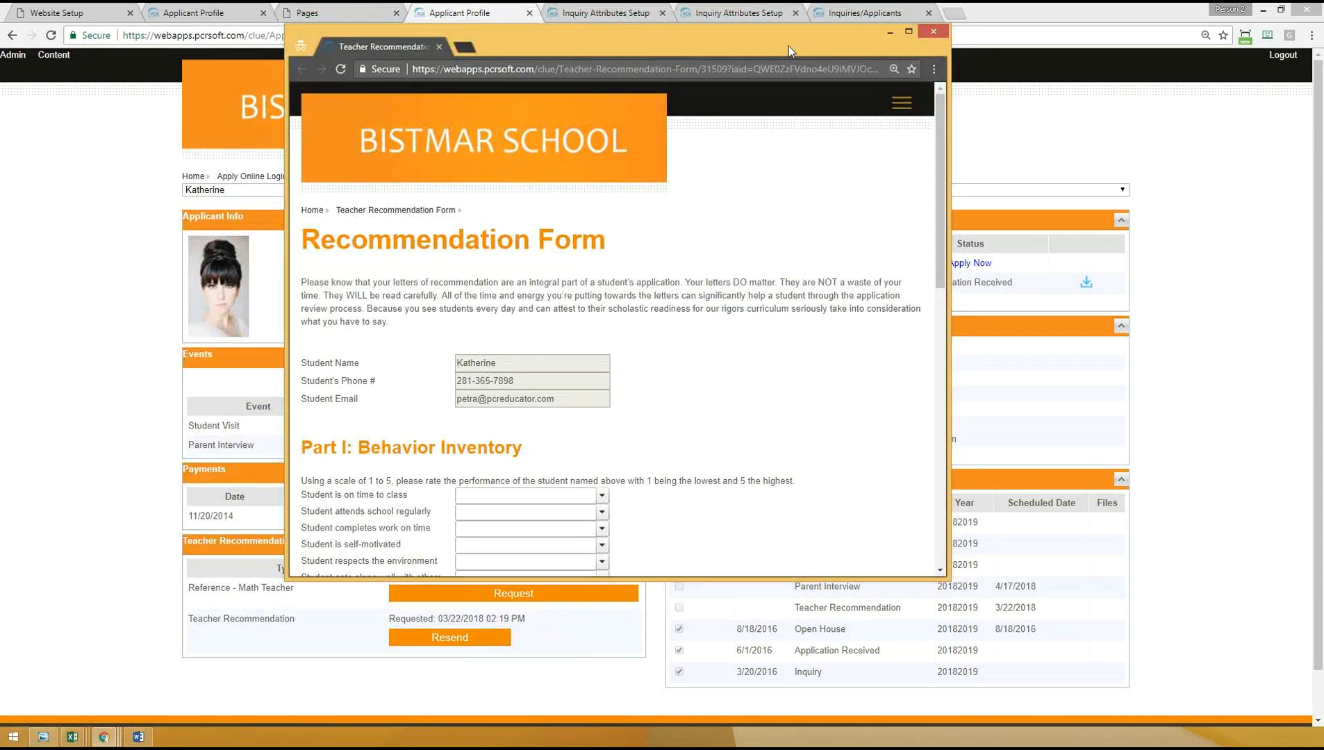
- Maximize the teacher's Recommendation Form window and review the student details, rating questions and comment sections
{"action": "double_click", "coordinate": [789, 46]}
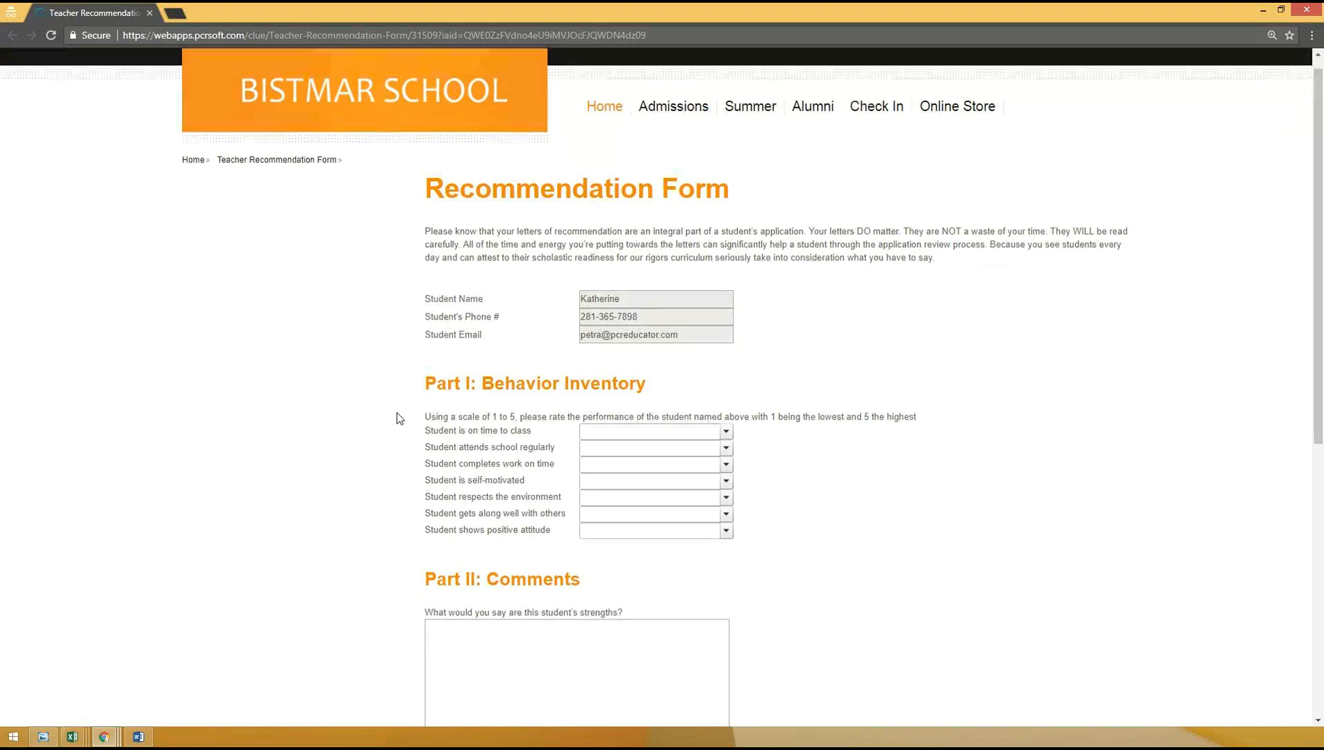
{"action": "scroll", "coordinate": [396, 412], "scroll_direction": "down", "scroll_amount": 1}
{"action": "scroll", "coordinate": [398, 375], "scroll_direction": "up", "scroll_amount": 1}
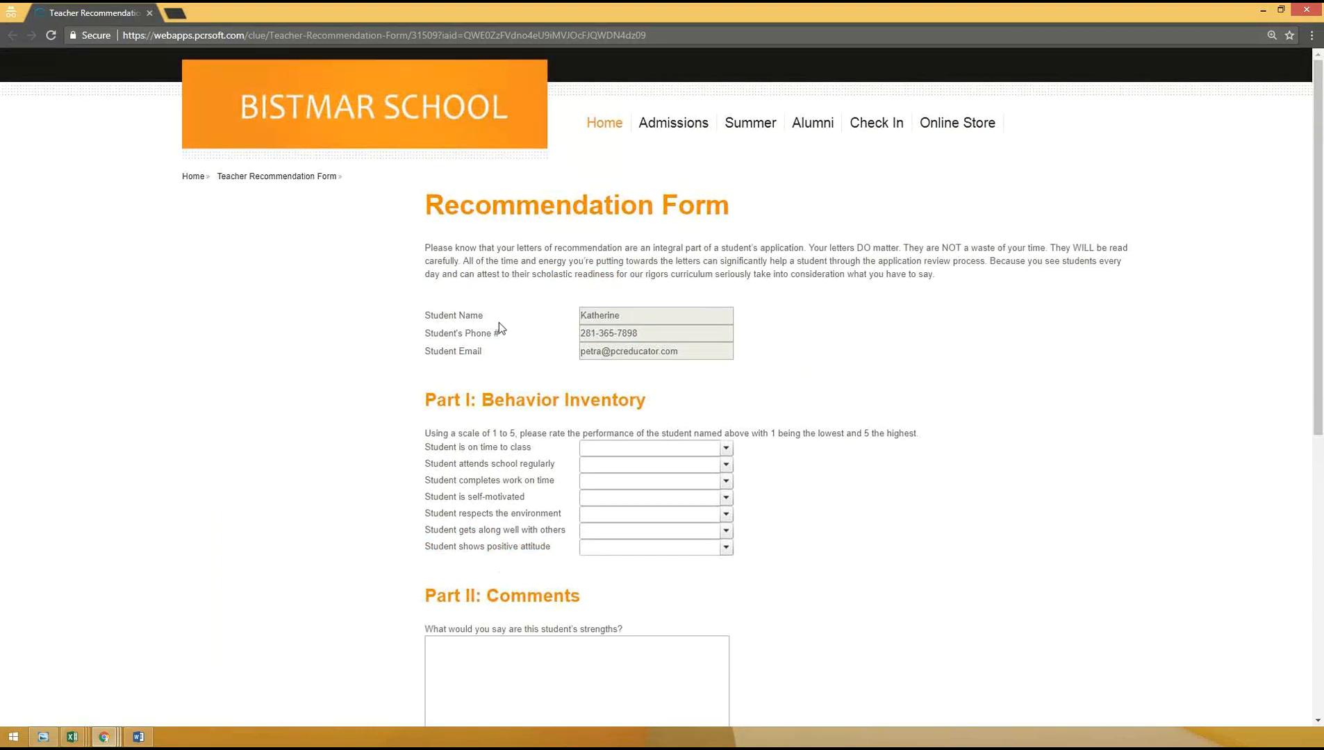
{"action": "scroll", "coordinate": [498, 323], "scroll_direction": "down", "scroll_amount": 1}
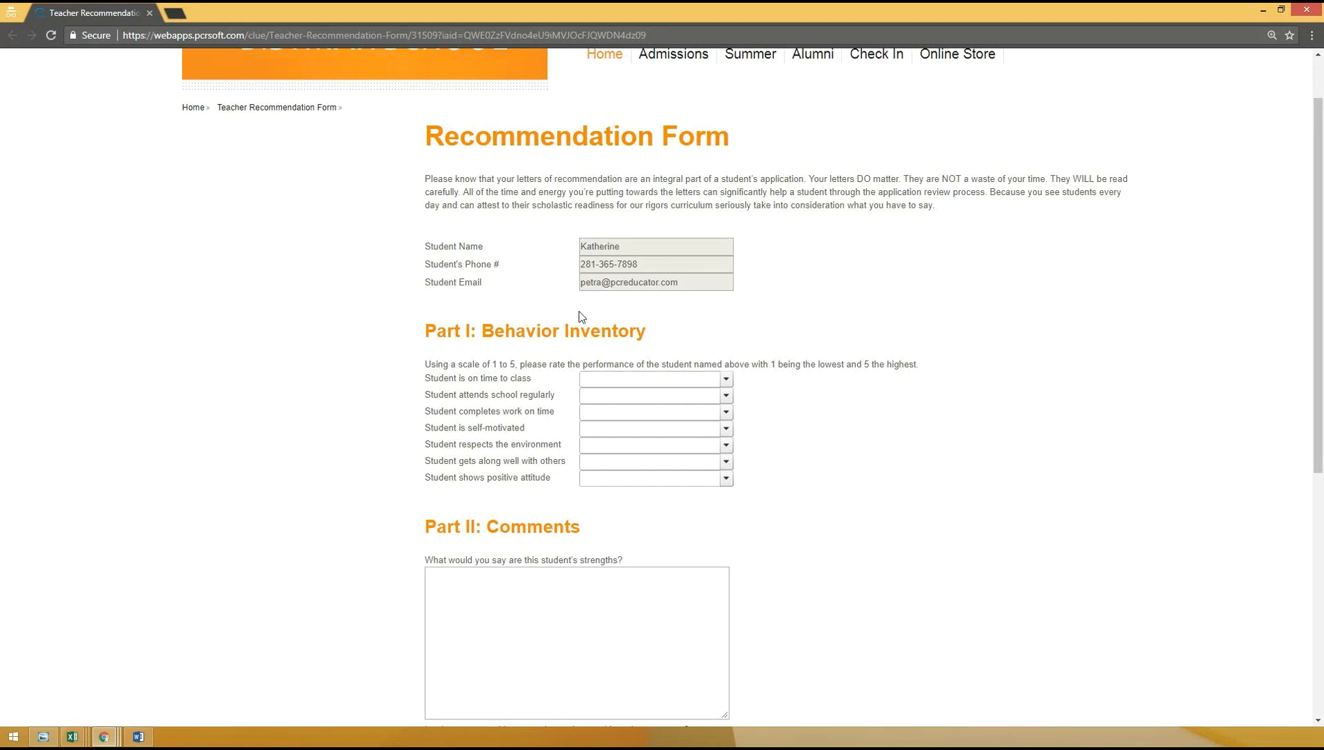
- Rate the student 3 for being on time to class, 4 for regular attendance and 4 for completing work on time
{"action": "left_click", "coordinate": [725, 380]}
{"action": "left_click", "coordinate": [623, 430]}
{"action": "left_click", "coordinate": [632, 395]}
{"action": "left_click", "coordinate": [628, 463]}
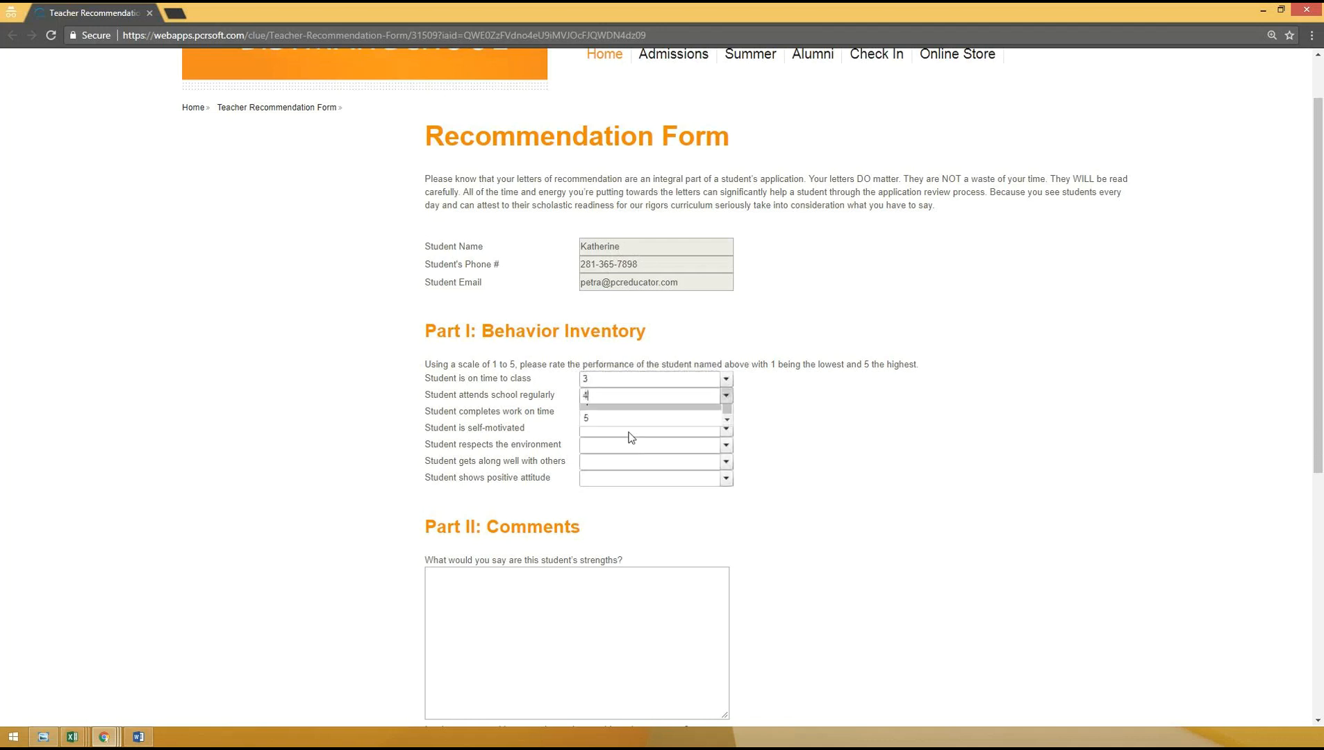
{"action": "left_click", "coordinate": [629, 412]}
{"action": "left_click", "coordinate": [627, 489]}
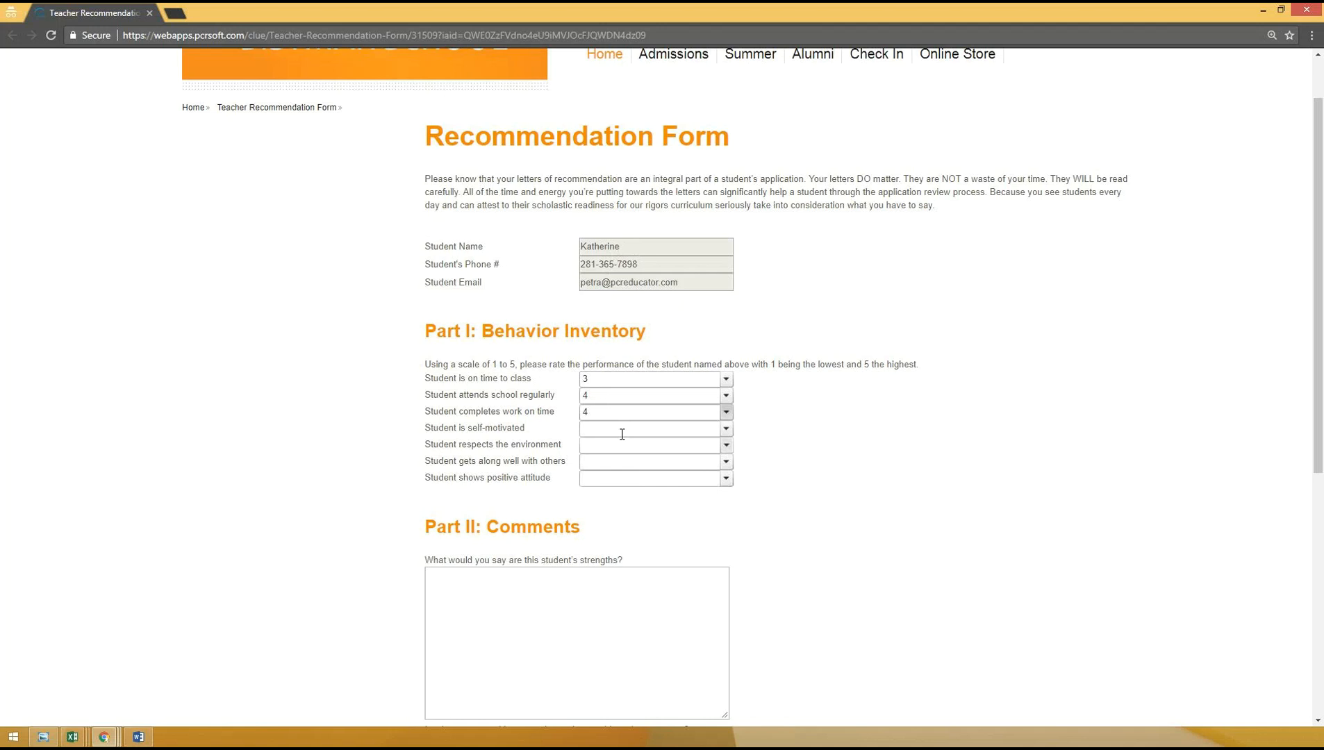
- Rate the student 5 for self-motivation, 3 for respecting the environment, 5 for getting along with others and 2 for positive attitude
{"action": "left_click", "coordinate": [623, 435]}
{"action": "left_click", "coordinate": [611, 530]}
{"action": "left_click", "coordinate": [619, 445]}
{"action": "left_click", "coordinate": [609, 498]}
{"action": "left_click", "coordinate": [624, 462]}
{"action": "left_click", "coordinate": [616, 546]}
{"action": "left_click", "coordinate": [644, 479]}
{"action": "left_click", "coordinate": [588, 527]}
- Enter "sample strengths" for the student's strengths and "sample improvements" for the areas needing improvement
{"action": "scroll", "coordinate": [561, 581], "scroll_direction": "down", "scroll_amount": 2}
{"action": "left_click", "coordinate": [564, 490]}
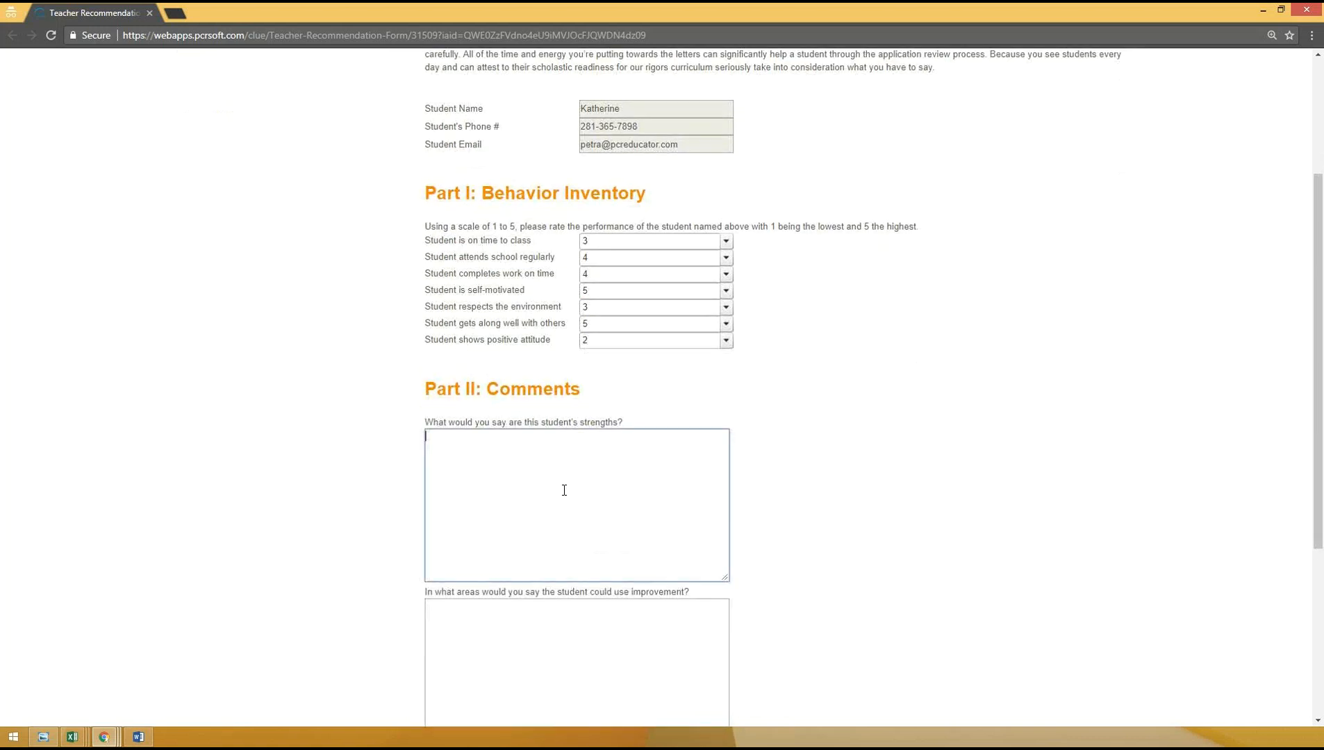
{"action": "type", "text": "sample strengtsh"}
{"action": "scroll", "coordinate": [564, 491], "scroll_direction": "down", "scroll_amount": 2}
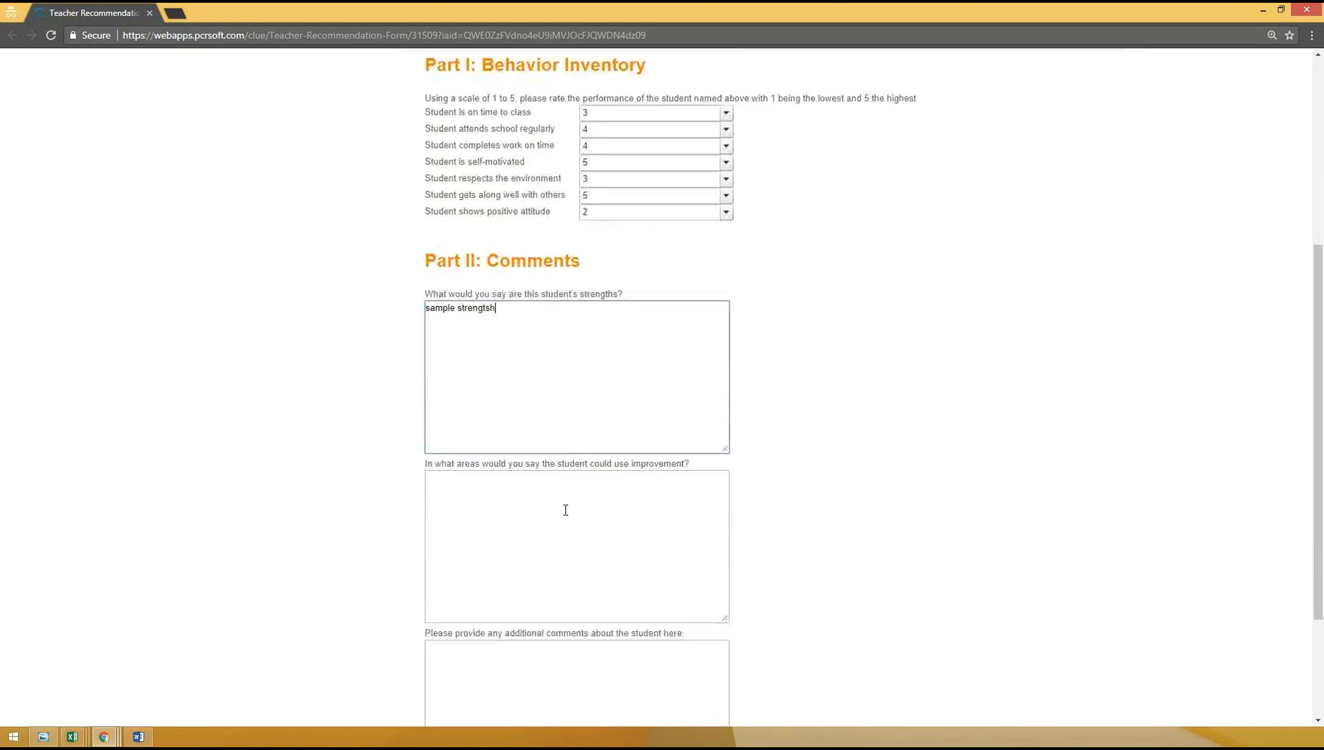
{"action": "left_click", "coordinate": [594, 520]}
{"action": "type", "text": "sample"}
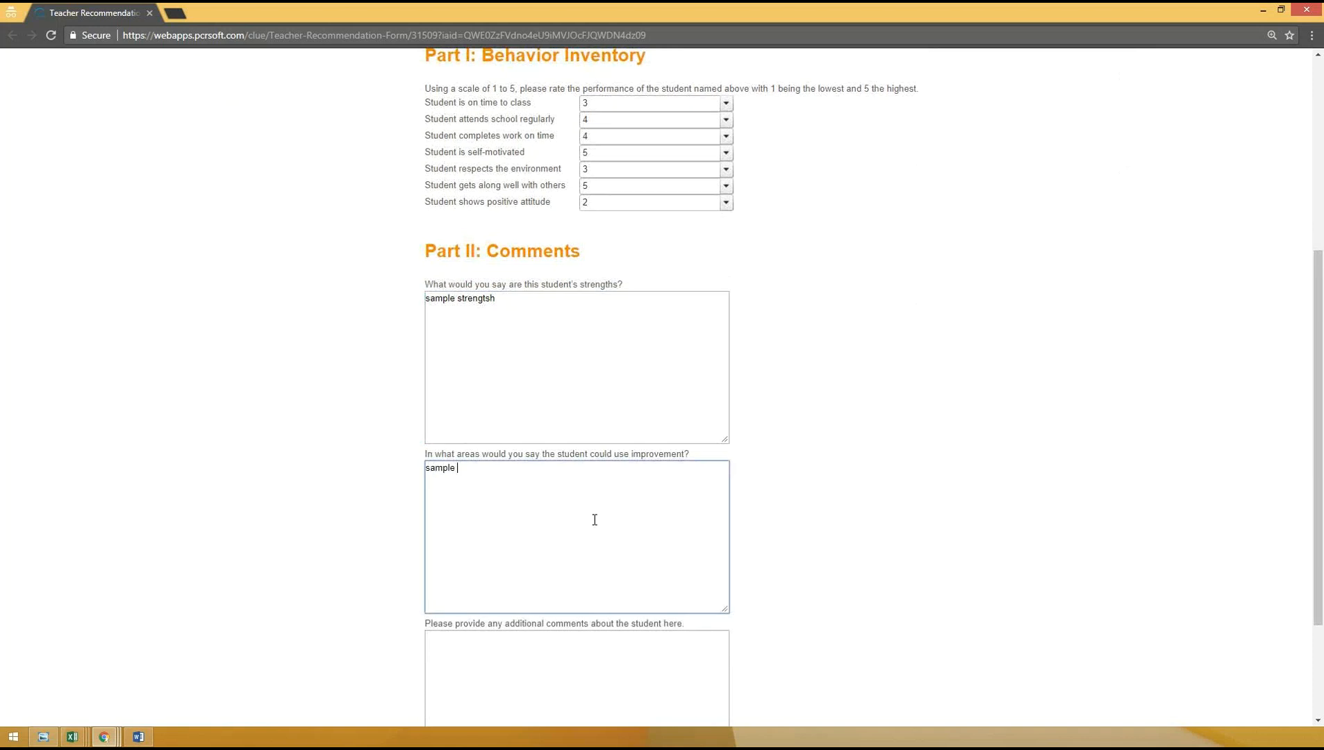
{"action": "type", "text": " improvements"}
{"action": "left_click", "coordinate": [505, 299]}
{"action": "left_click_drag", "start_coordinate": [505, 299], "coordinate": [485, 300]}
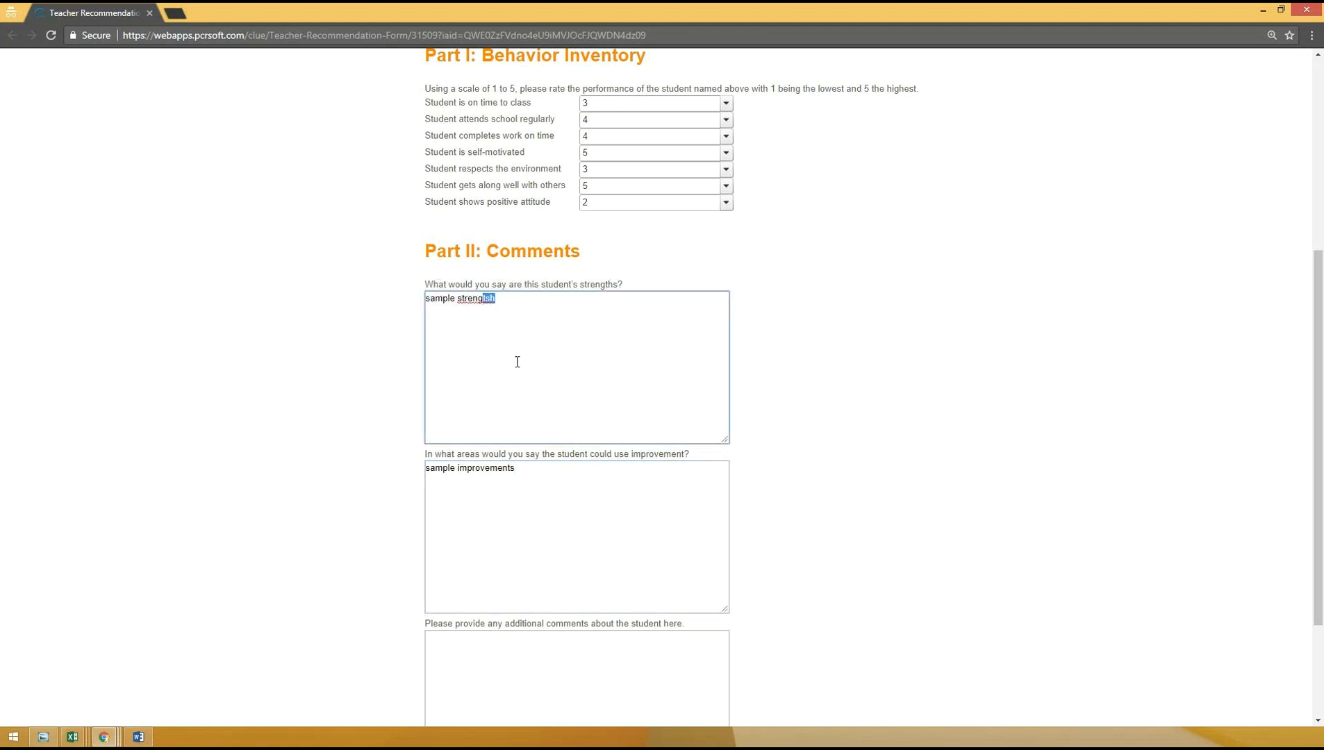
{"action": "type", "text": "ths"}
- Enter "sample additional comments" in the additional comments about the student and look over the completed form
{"action": "scroll", "coordinate": [570, 446], "scroll_direction": "down", "scroll_amount": 2}
{"action": "left_click", "coordinate": [564, 537]}
{"action": "type", "text": "sample additional comments"}
{"action": "left_click", "coordinate": [264, 420]}
{"action": "scroll", "coordinate": [310, 420], "scroll_direction": "up", "scroll_amount": 4}
{"action": "scroll", "coordinate": [629, 522], "scroll_direction": "down", "scroll_amount": 4}
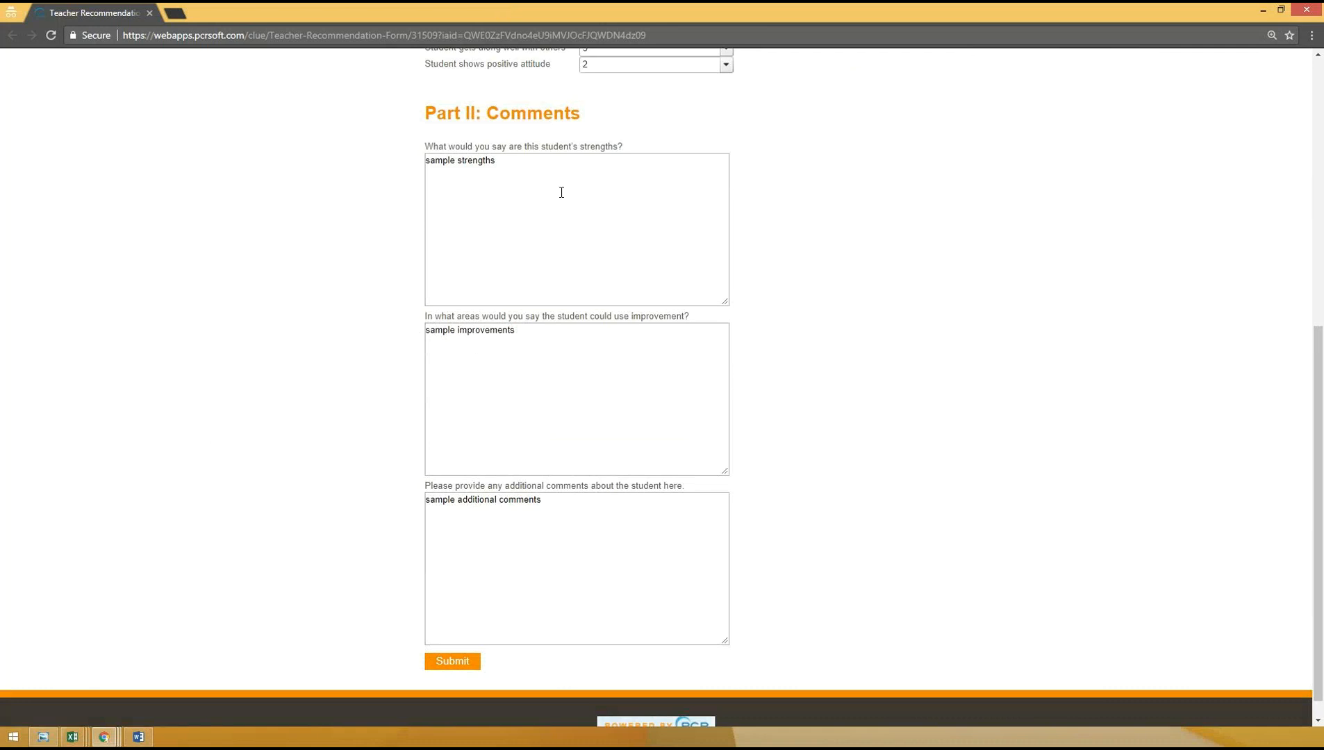
- Return to the Applicant Profile and check when the Teacher Recommendation was requested
{"action": "left_click_drag", "start_coordinate": [560, 8], "coordinate": [354, 747]}
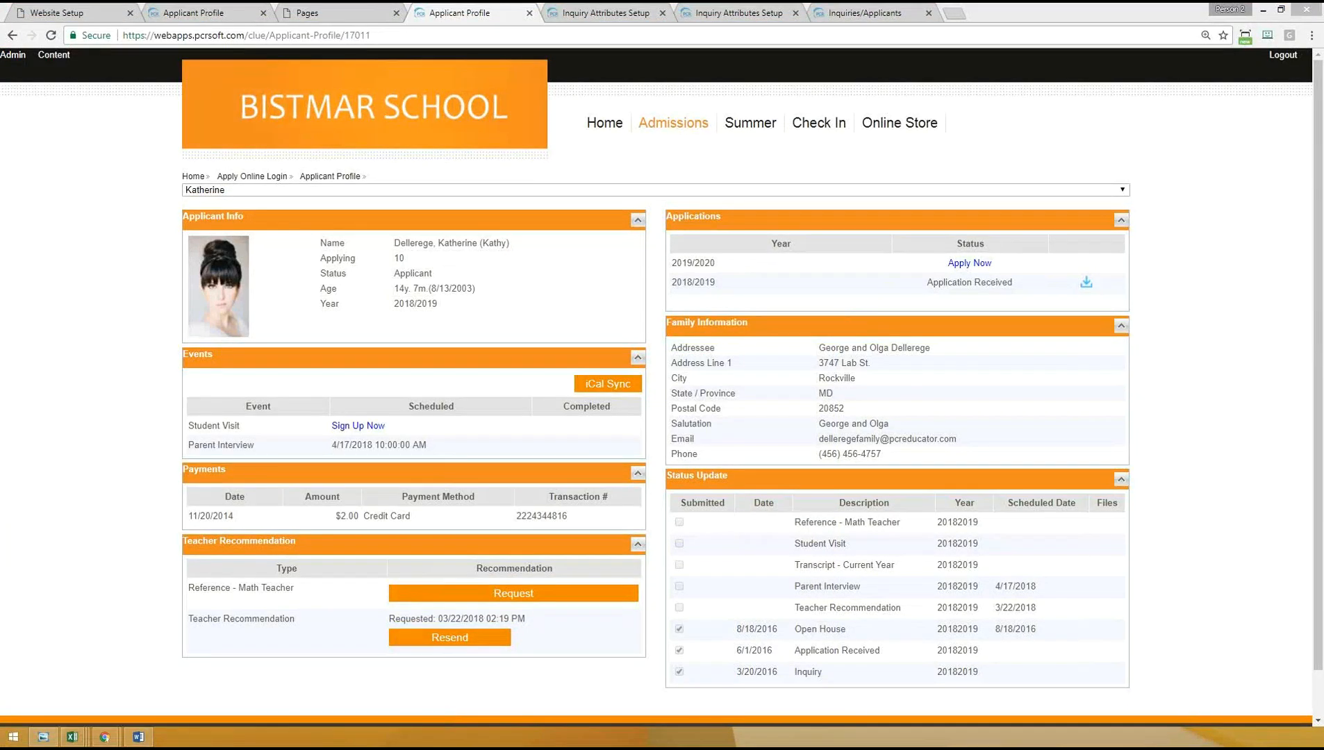
{"action": "scroll", "coordinate": [116, 503], "scroll_direction": "down", "scroll_amount": 1}
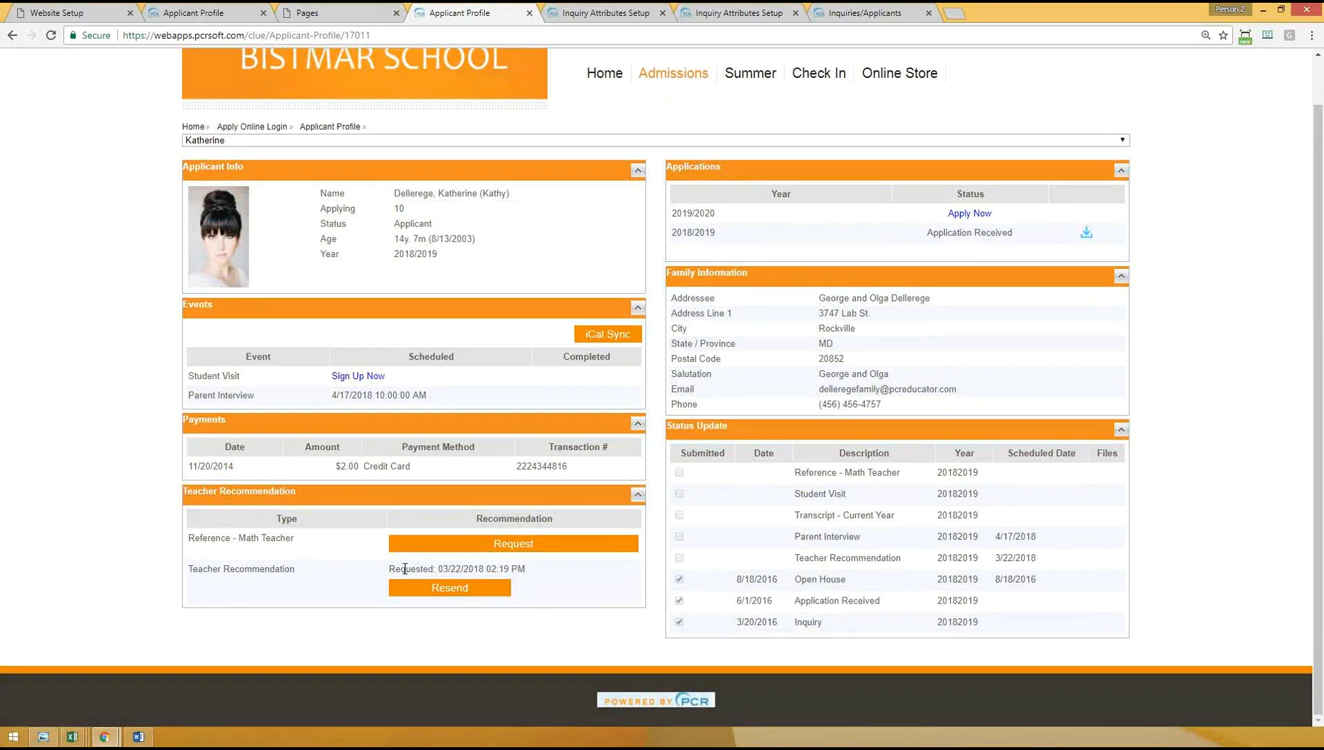
{"action": "left_click_drag", "start_coordinate": [429, 569], "coordinate": [545, 566]}
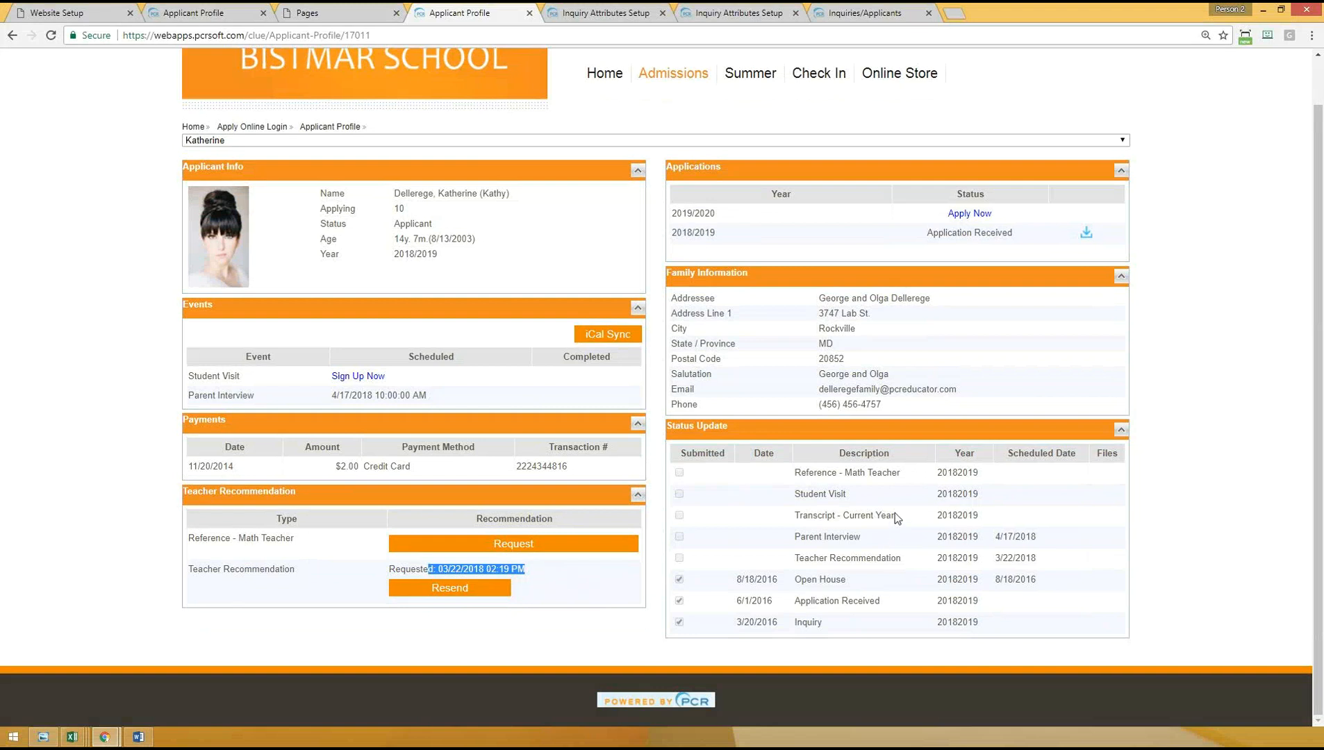
- Check the Teacher Recommendation's scheduled date in the Status Update list
{"action": "left_click", "coordinate": [909, 554]}
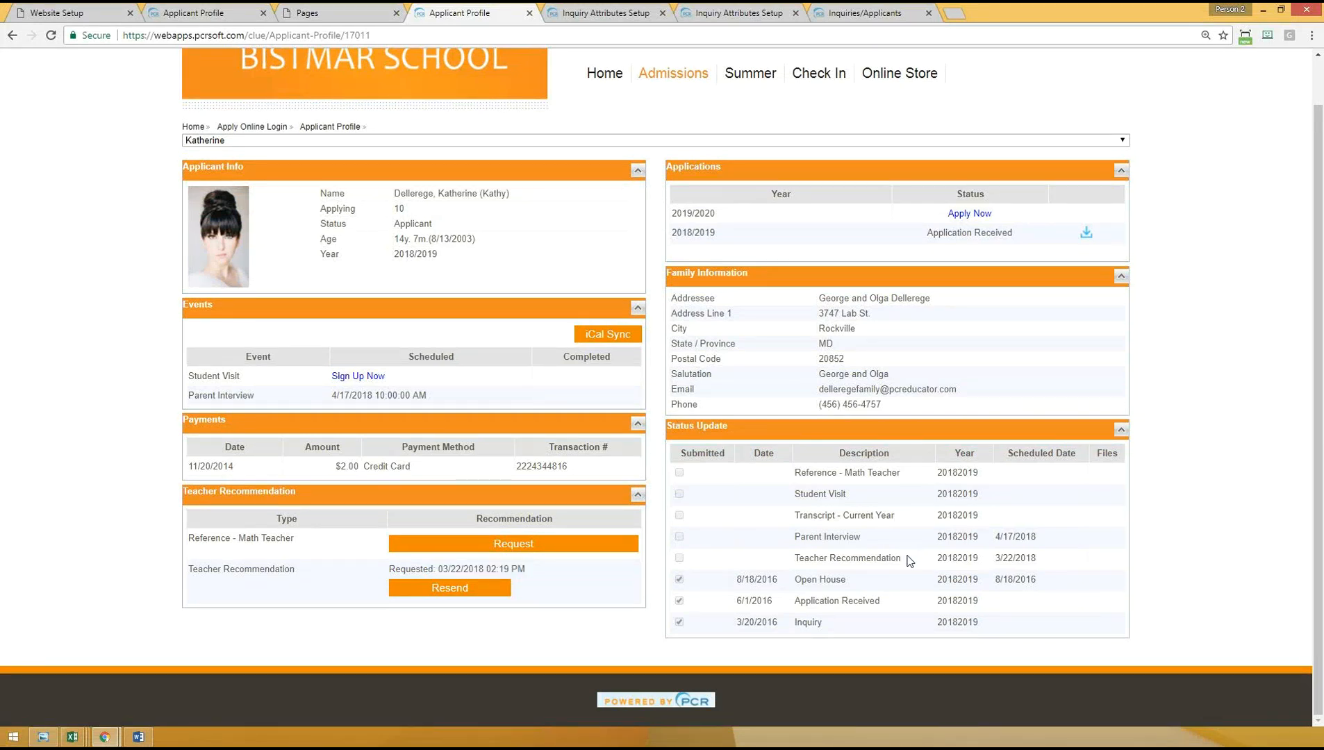
{"action": "left_click_drag", "start_coordinate": [1039, 558], "coordinate": [1007, 573]}
- Switch to the filled-in recommendation form, submit it and read the confirmation page
{"action": "left_click", "coordinate": [103, 555]}
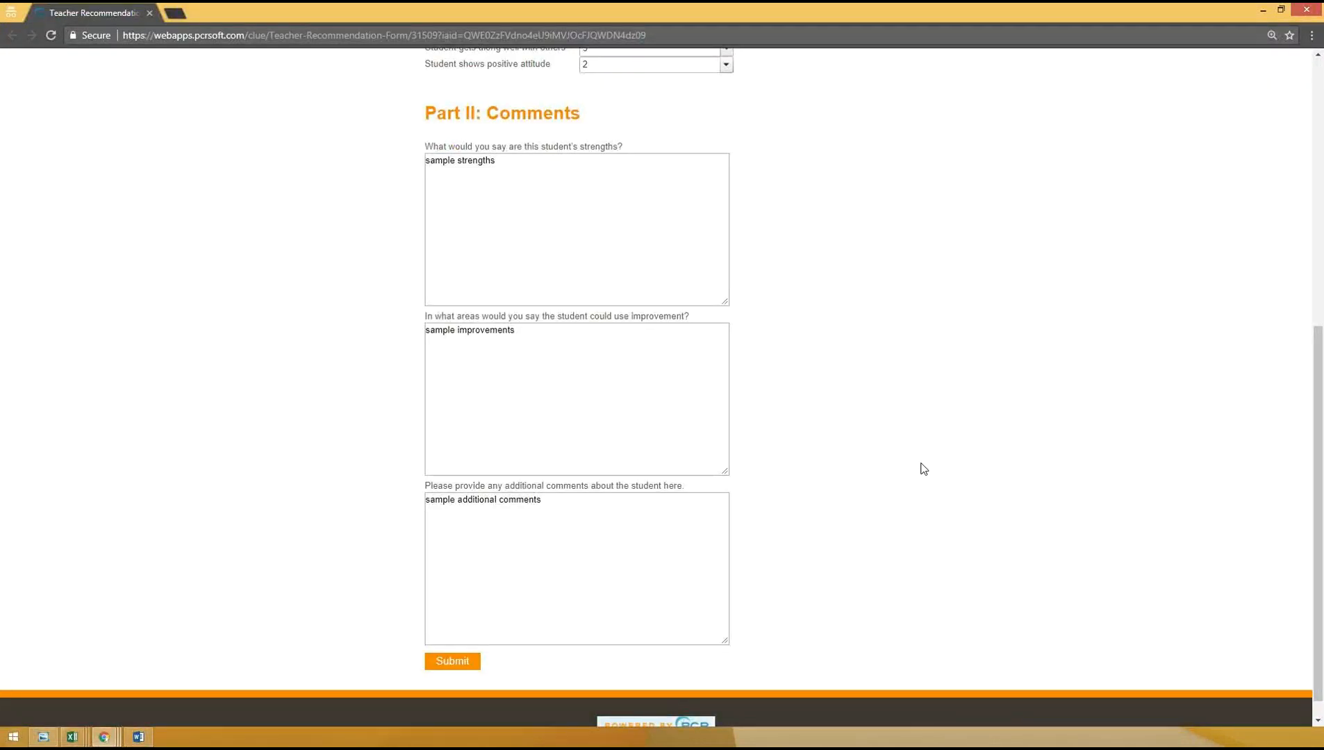
{"action": "scroll", "coordinate": [791, 394], "scroll_direction": "up", "scroll_amount": 7}
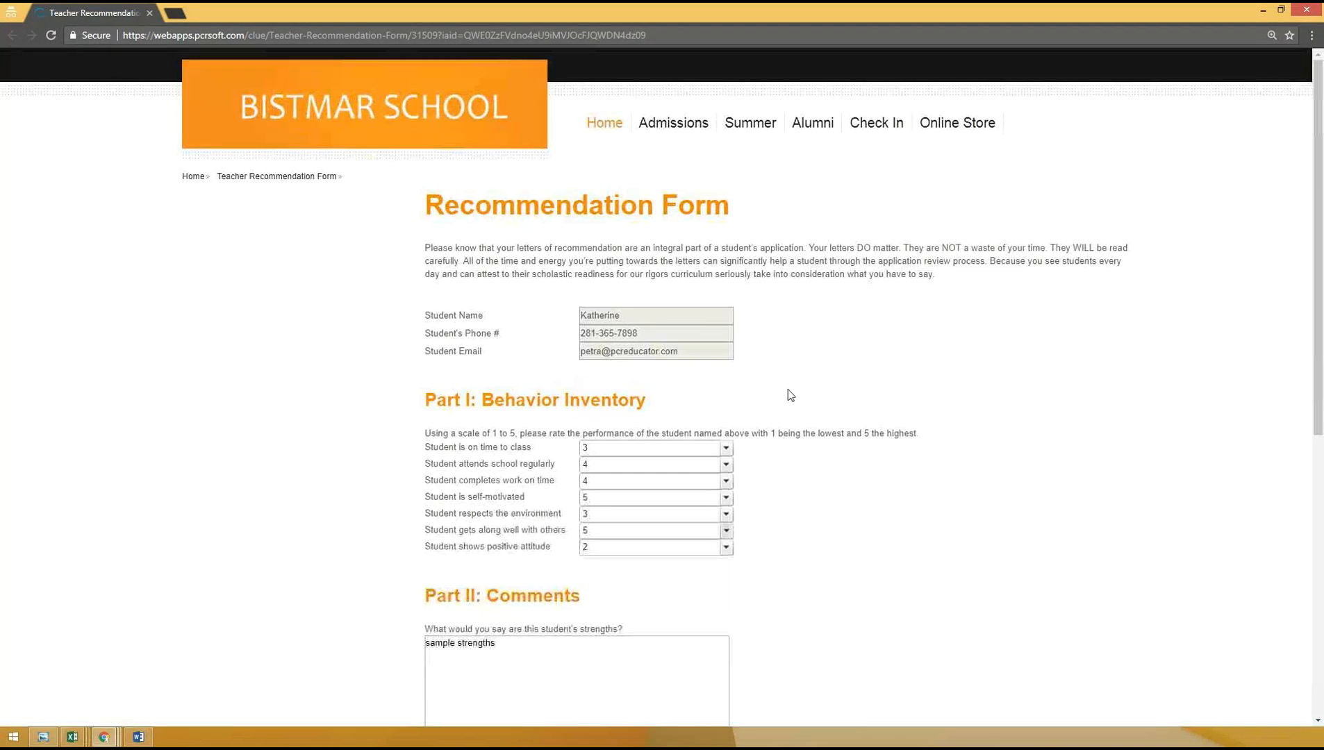
{"action": "scroll", "coordinate": [788, 390], "scroll_direction": "down", "scroll_amount": 8}
{"action": "left_click", "coordinate": [452, 636]}
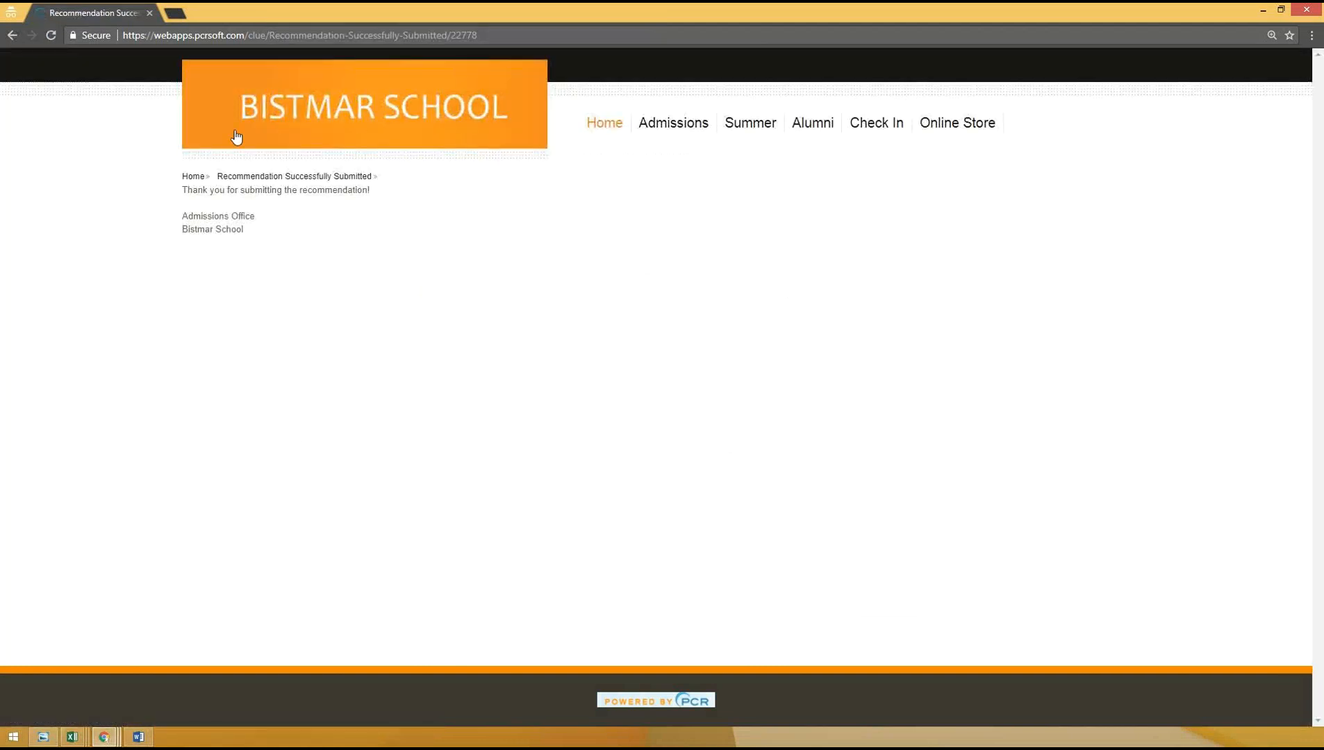
{"action": "left_click_drag", "start_coordinate": [179, 196], "coordinate": [355, 210]}
{"action": "left_click", "coordinate": [469, 335]}
- Return to the Applicant Profile, reload it and check the Teacher Recommendation's completion date
{"action": "left_click_drag", "start_coordinate": [536, 11], "coordinate": [0, 319]}
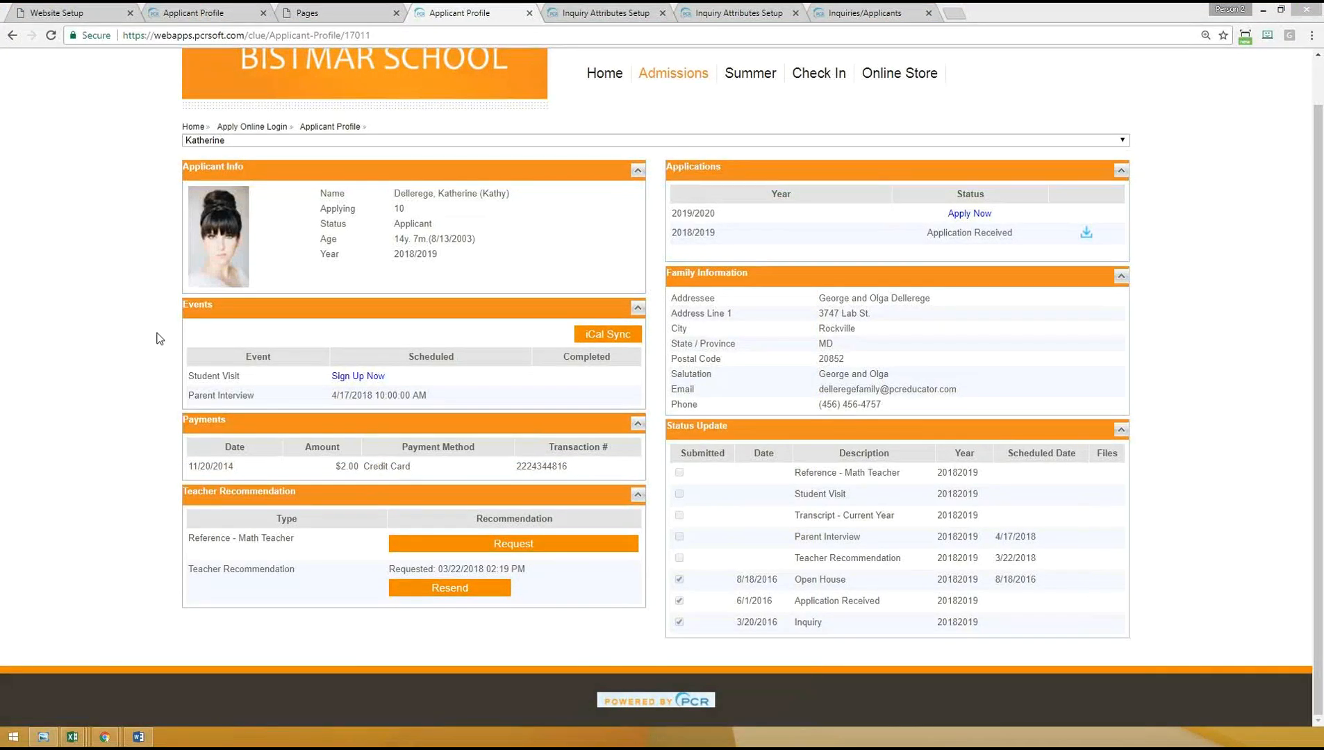
{"action": "left_click", "coordinate": [412, 29]}
{"action": "key", "text": "Return"}
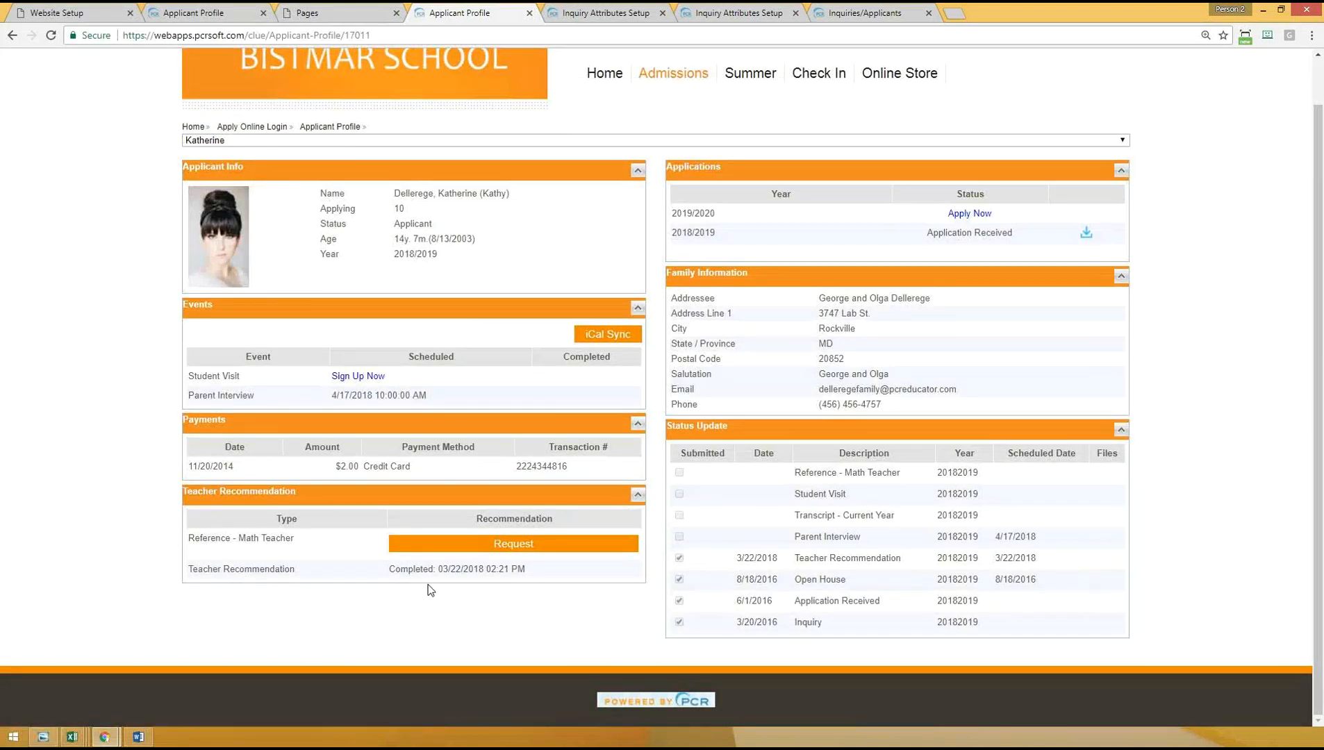
{"action": "left_click_drag", "start_coordinate": [406, 569], "coordinate": [506, 570]}
{"action": "left_click", "coordinate": [489, 584]}
- Open the applicant's Checklists page in PCR Campus and check the Teacher Recommendation's completion entry
{"action": "left_click", "coordinate": [200, 9]}
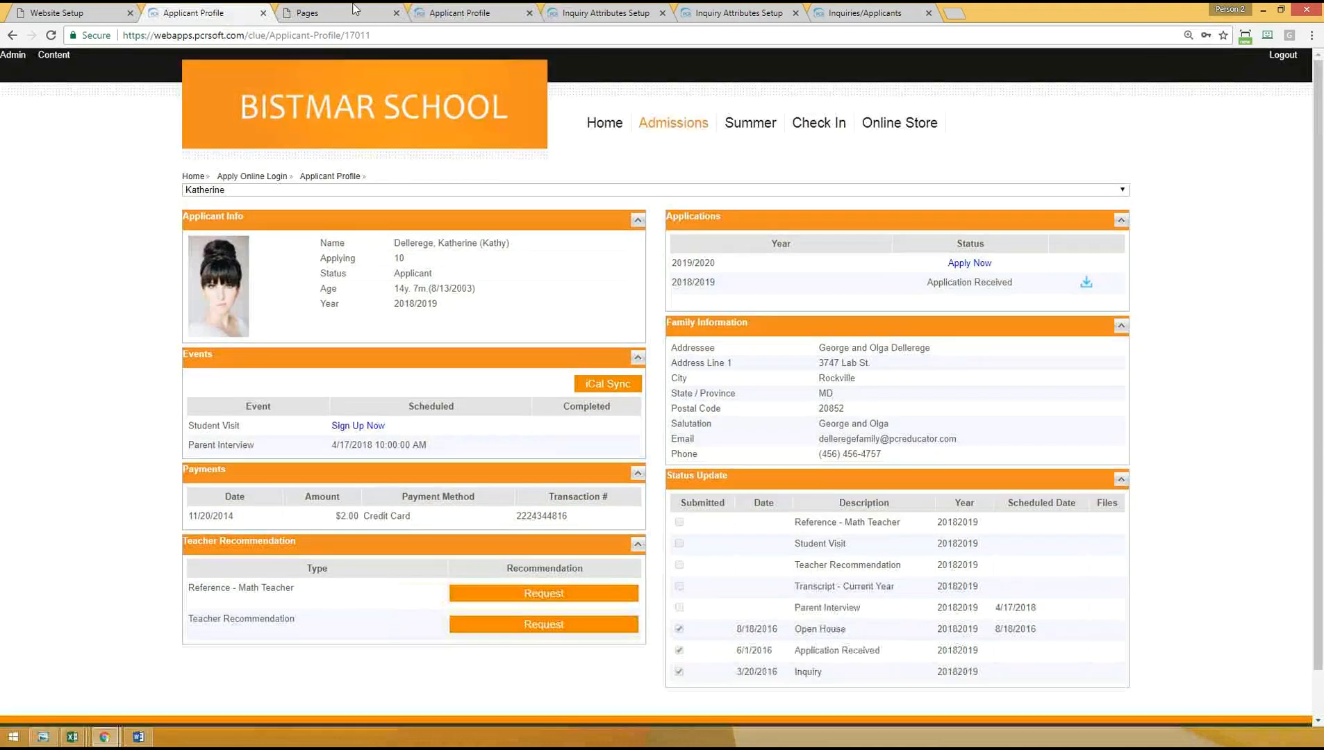
{"action": "left_click", "coordinate": [474, 11]}
{"action": "left_click", "coordinate": [712, 8]}
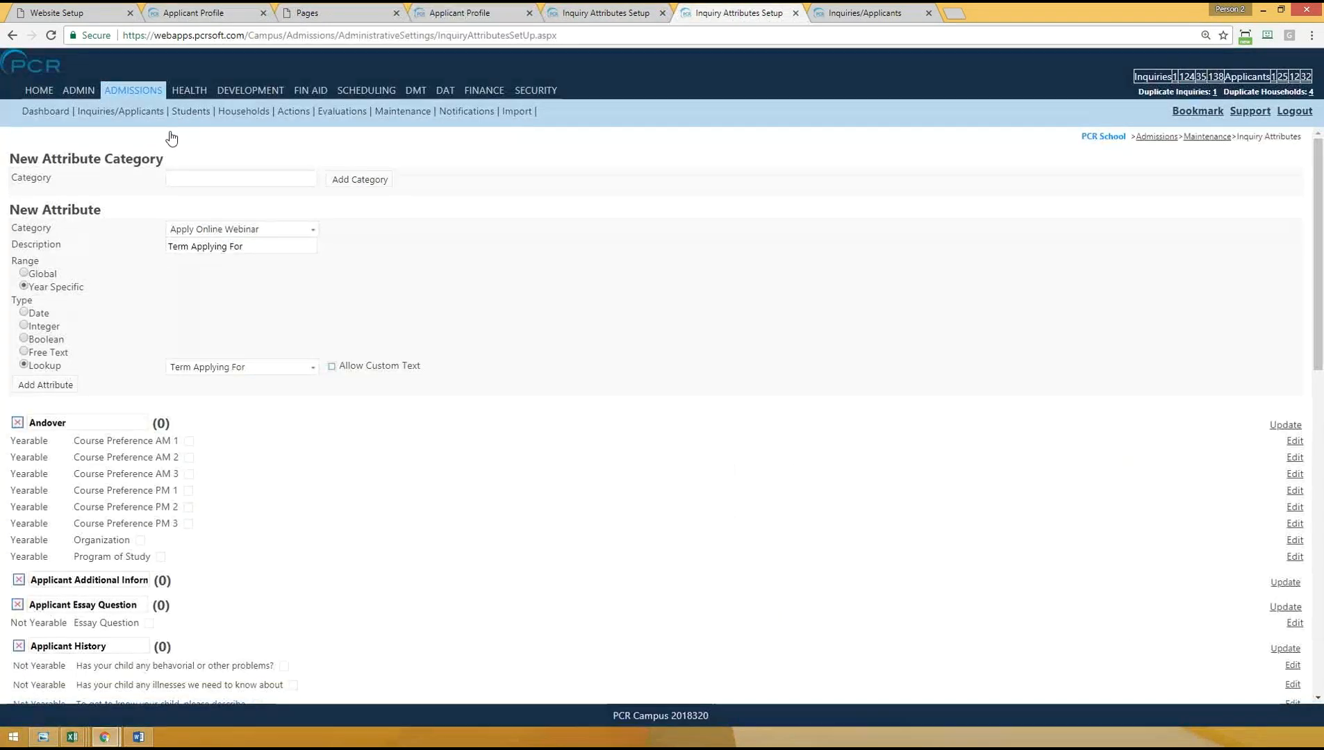
{"action": "left_click", "coordinate": [145, 112]}
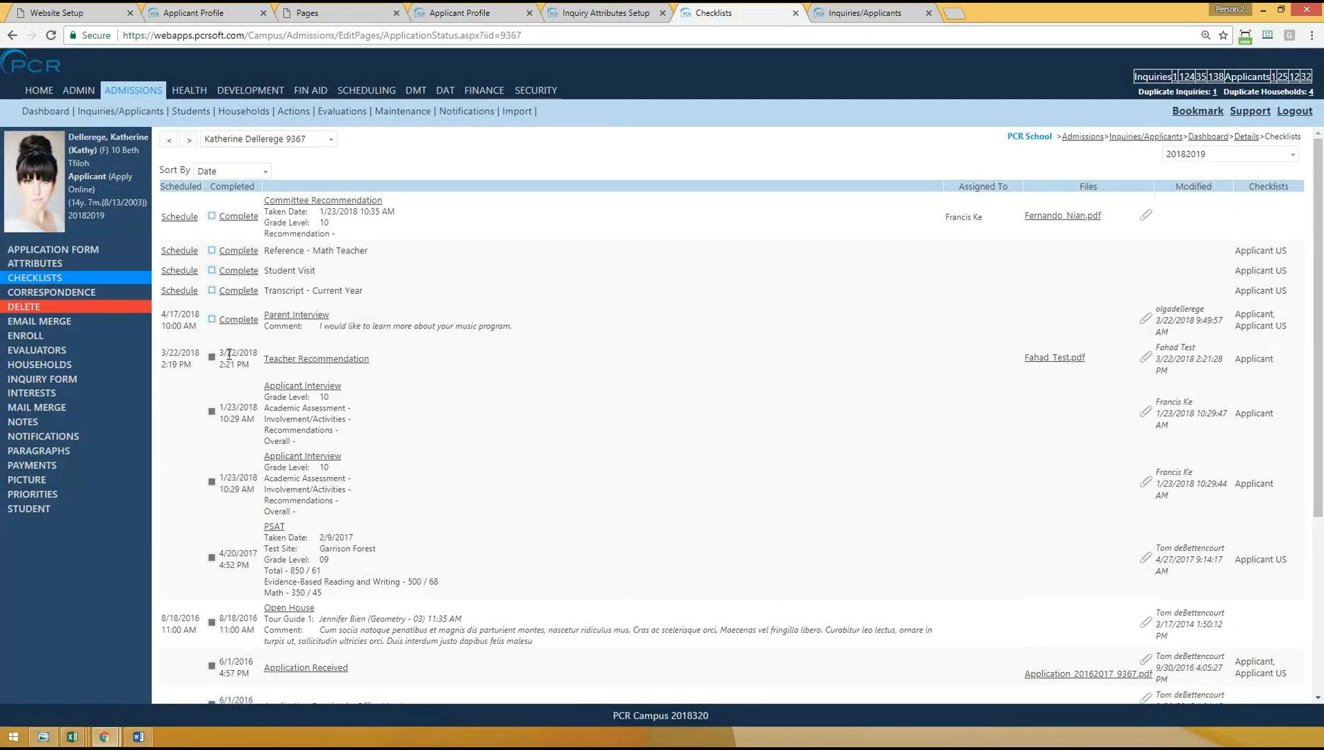
{"action": "left_click_drag", "start_coordinate": [227, 354], "coordinate": [400, 356]}
{"action": "left_click", "coordinate": [486, 355]}
- Review the PDF attached to the Teacher Recommendation, close it and check who last modified the entry
{"action": "left_click", "coordinate": [1052, 362]}
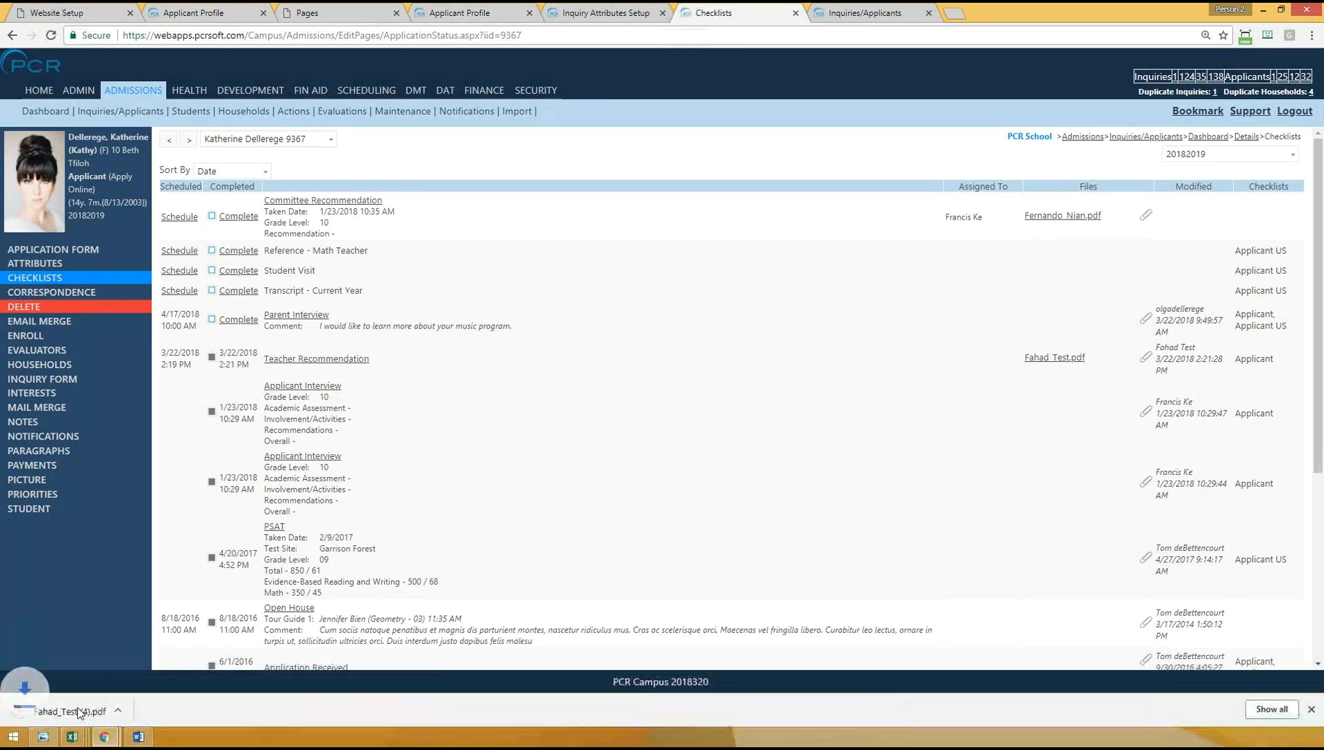
{"action": "left_click", "coordinate": [72, 711]}
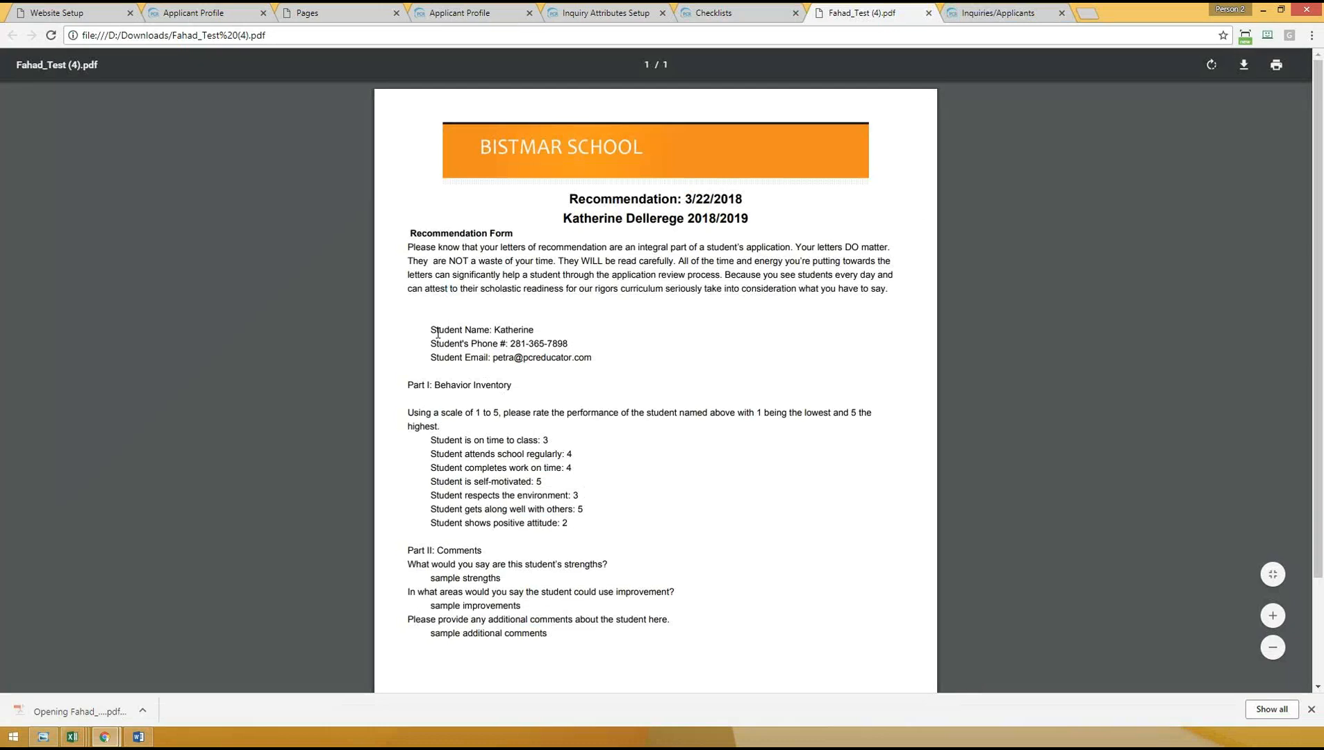
{"action": "scroll", "coordinate": [505, 329], "scroll_direction": "down", "scroll_amount": 3}
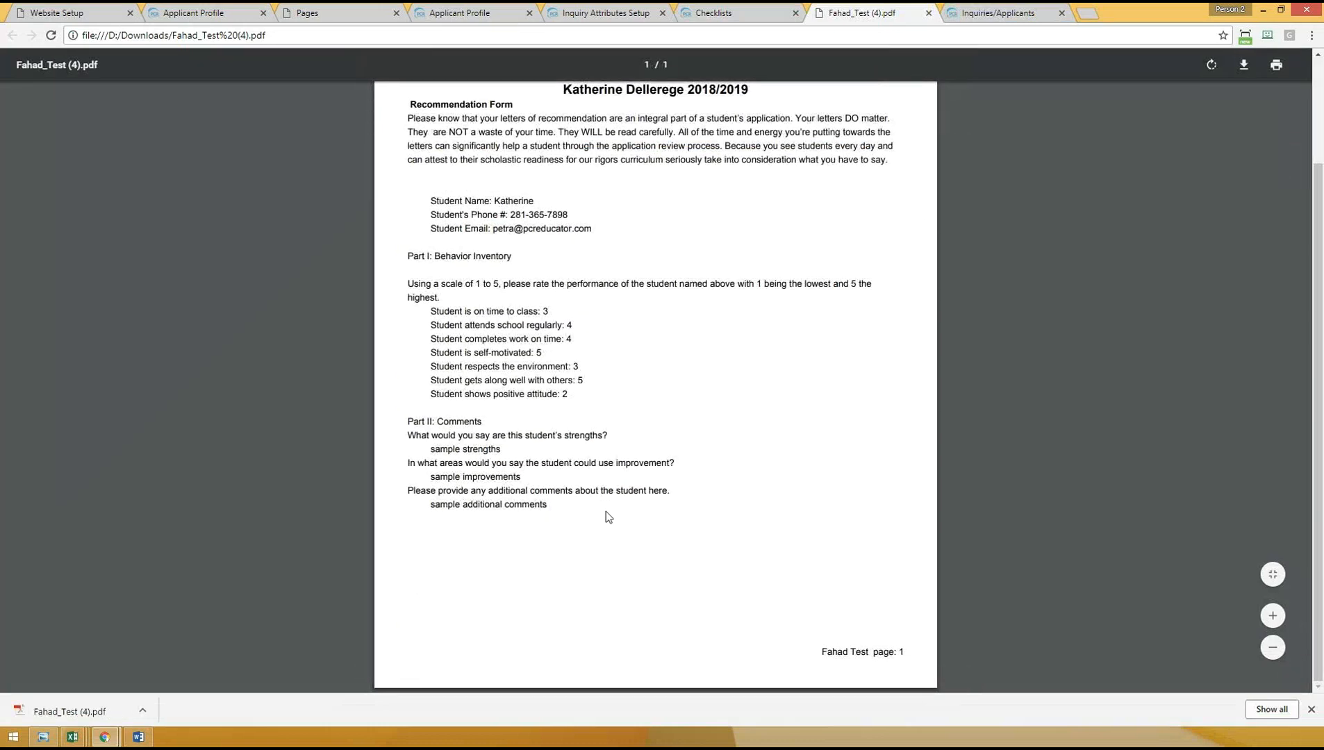
{"action": "scroll", "coordinate": [743, 417], "scroll_direction": "up", "scroll_amount": 3}
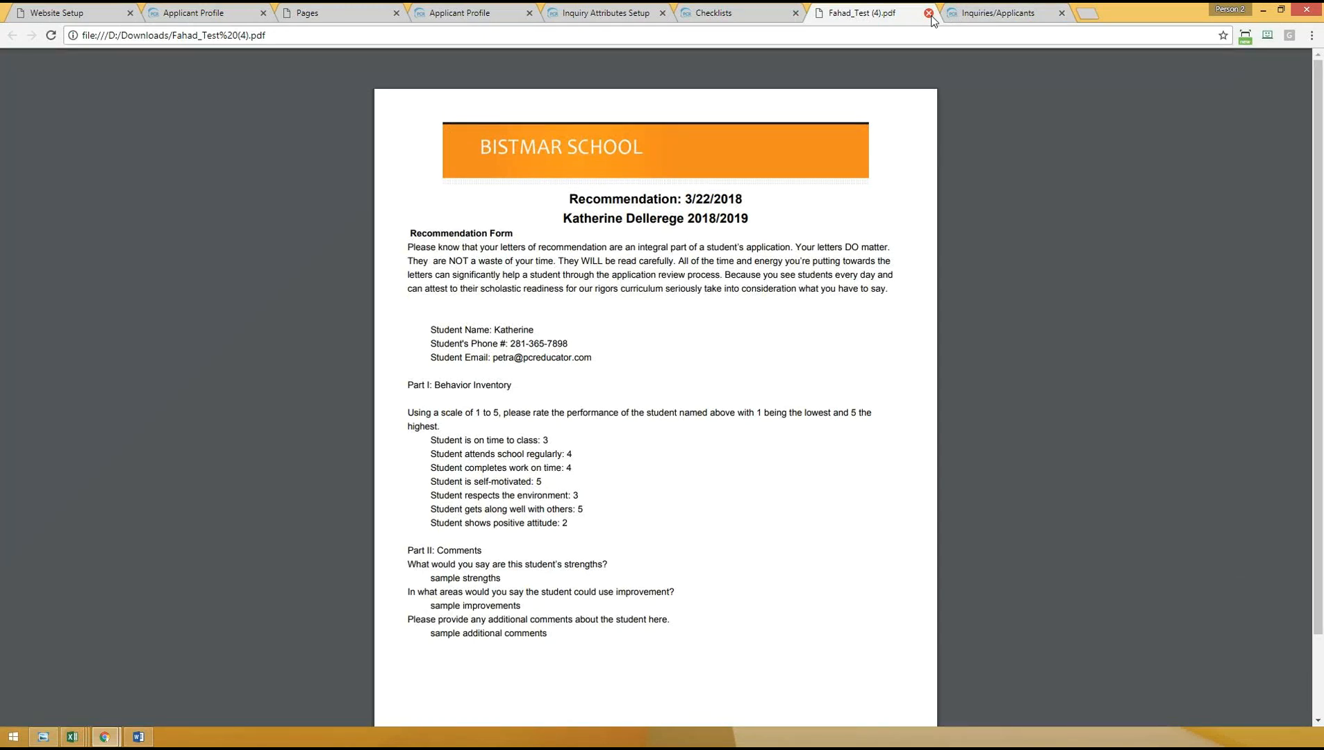
{"action": "left_click", "coordinate": [929, 13]}
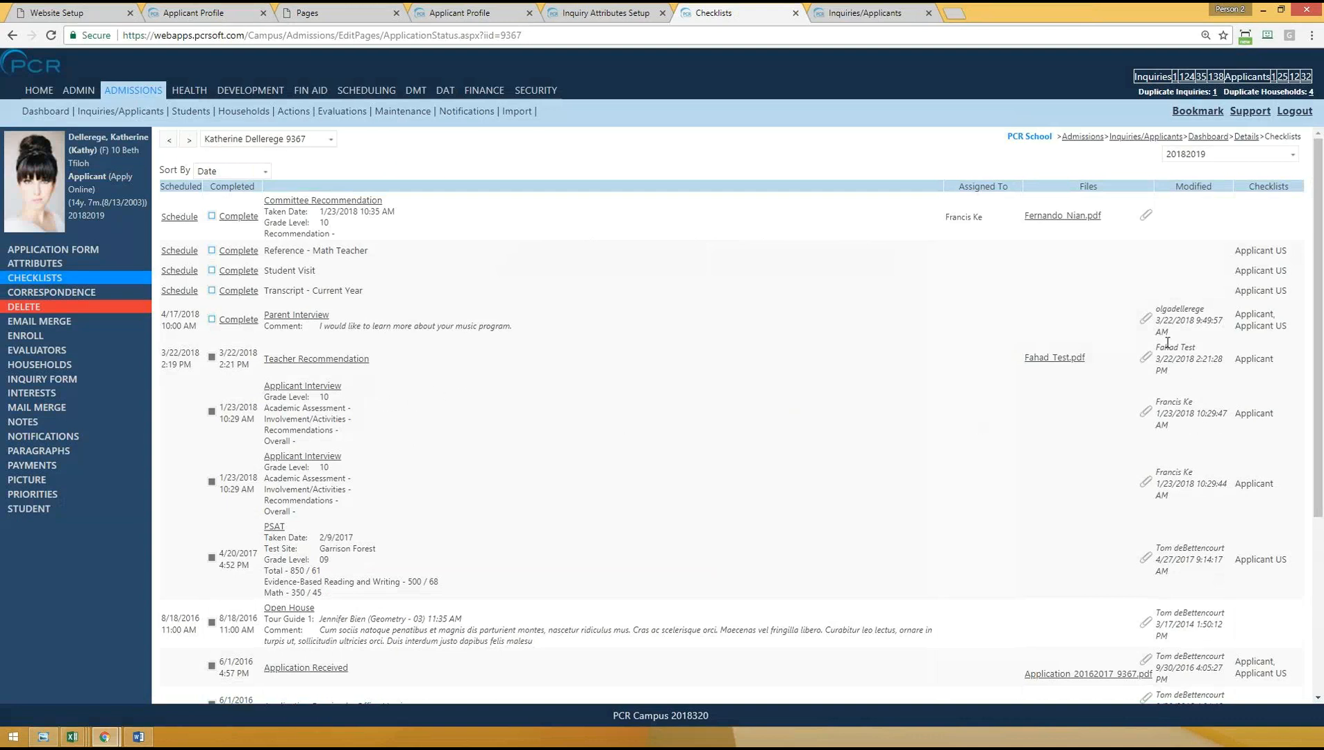
{"action": "left_click_drag", "start_coordinate": [1156, 347], "coordinate": [1198, 345]}
{"action": "left_click", "coordinate": [985, 427]}
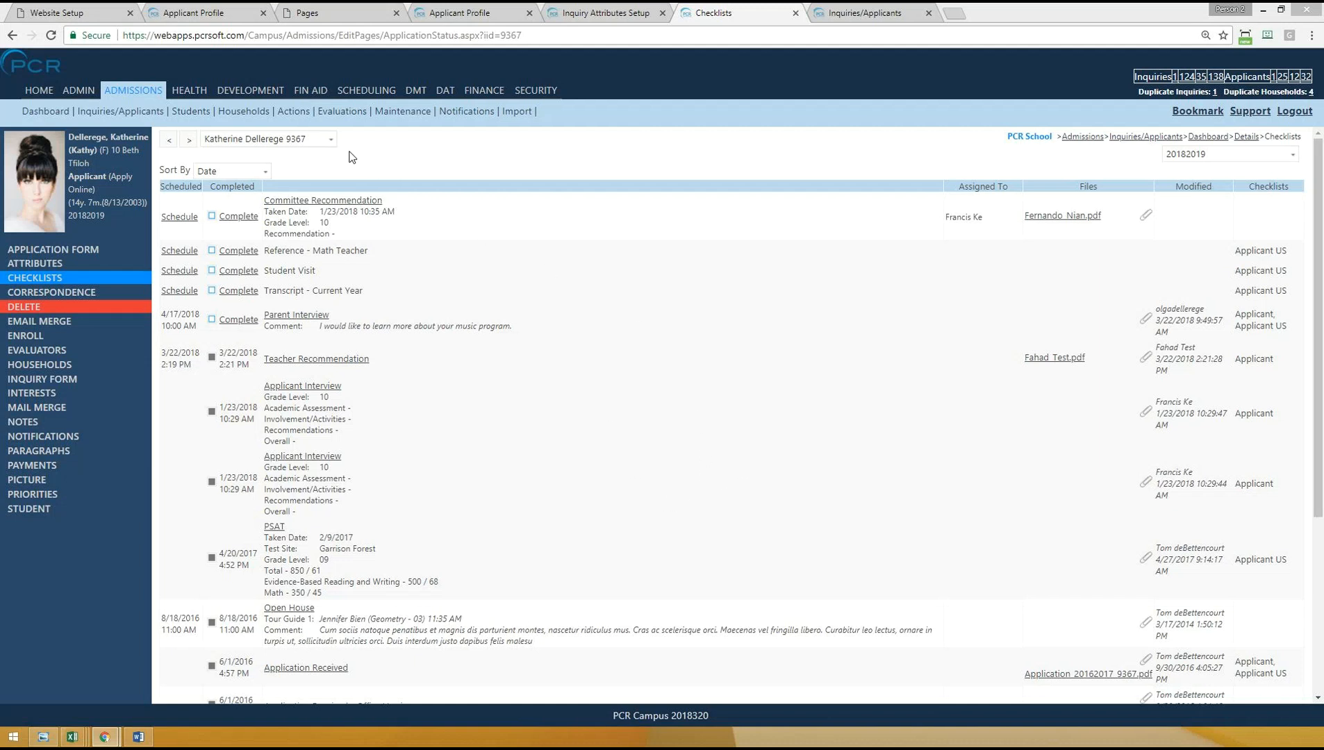
- Select only the applicant's Teacher Recommendation in the admissions Actions list and start an Email Merge for it
{"action": "left_click", "coordinate": [291, 114]}
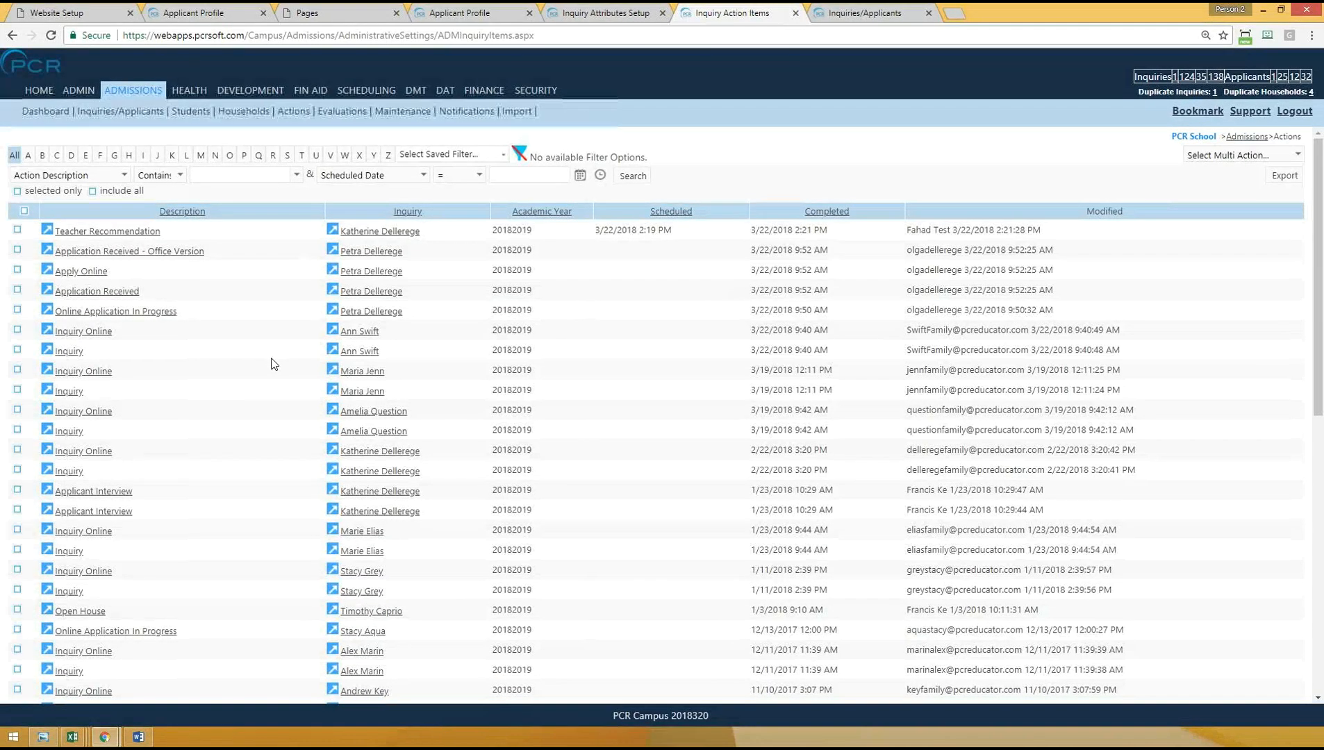
{"action": "left_click", "coordinate": [17, 270]}
{"action": "left_click", "coordinate": [17, 229]}
{"action": "left_click", "coordinate": [1212, 155]}
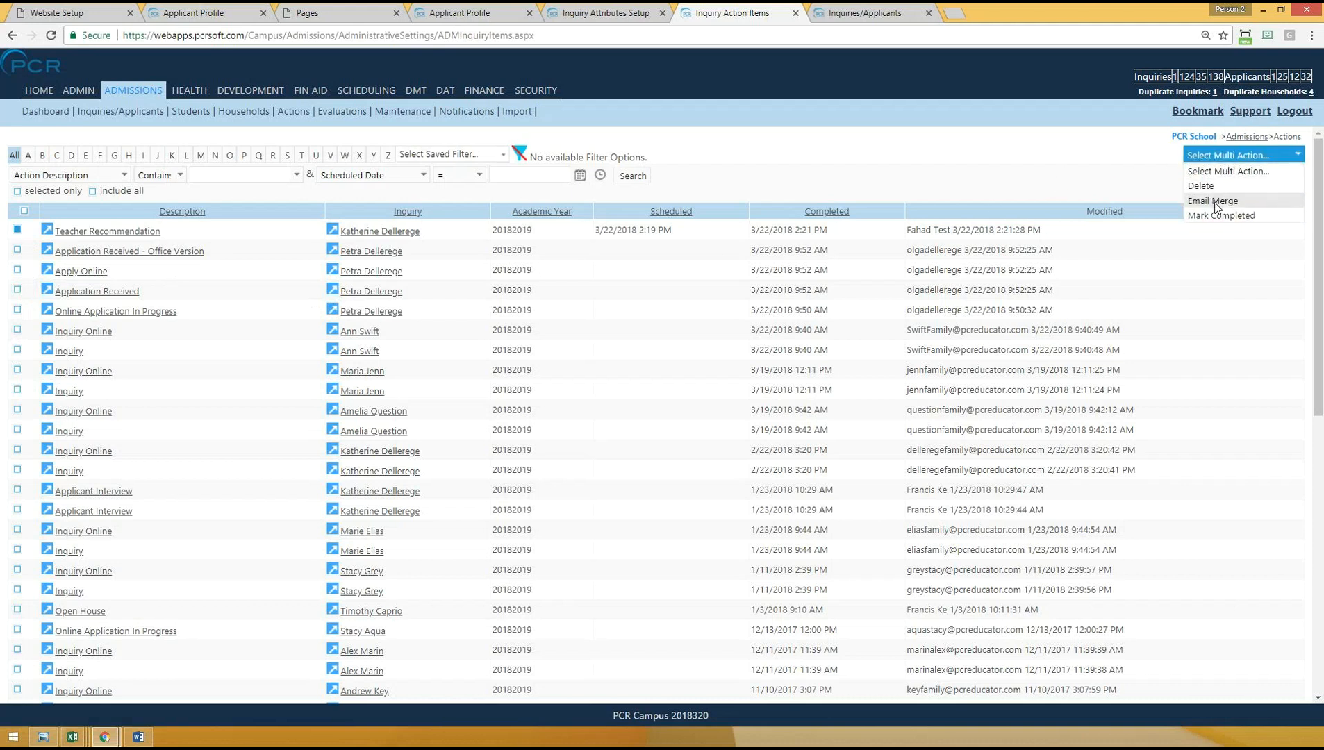
{"action": "left_click", "coordinate": [1212, 202]}
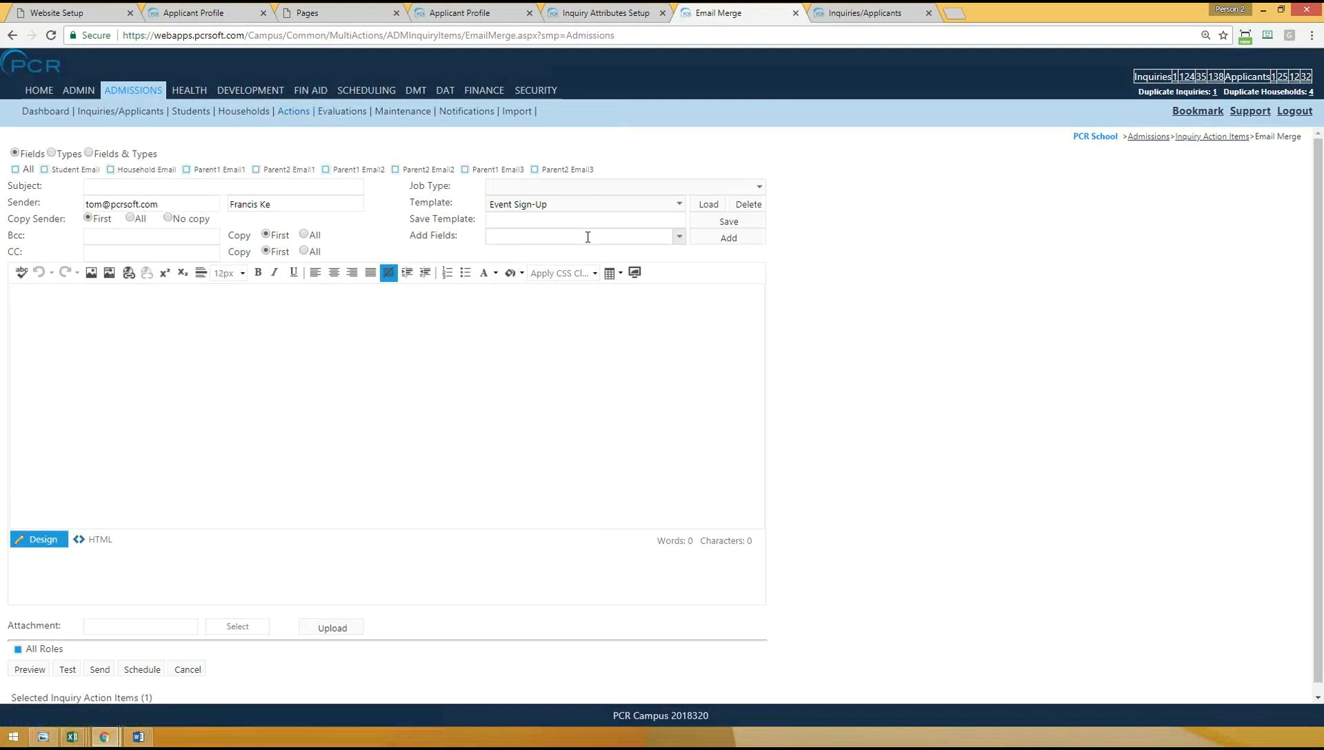
- Look through the available merge fields for those about the recommendation teacher's name and email
{"action": "left_click", "coordinate": [556, 238]}
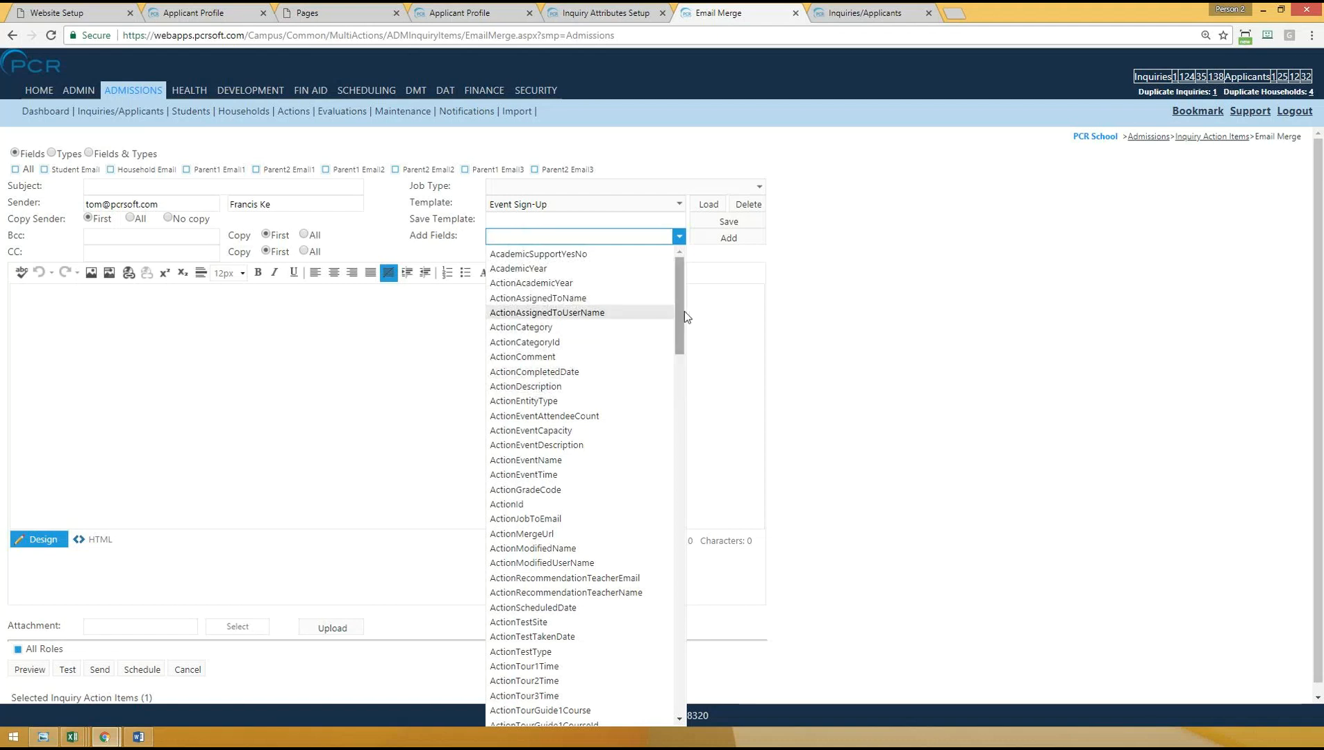
{"action": "left_click_drag", "start_coordinate": [682, 316], "coordinate": [684, 359]}
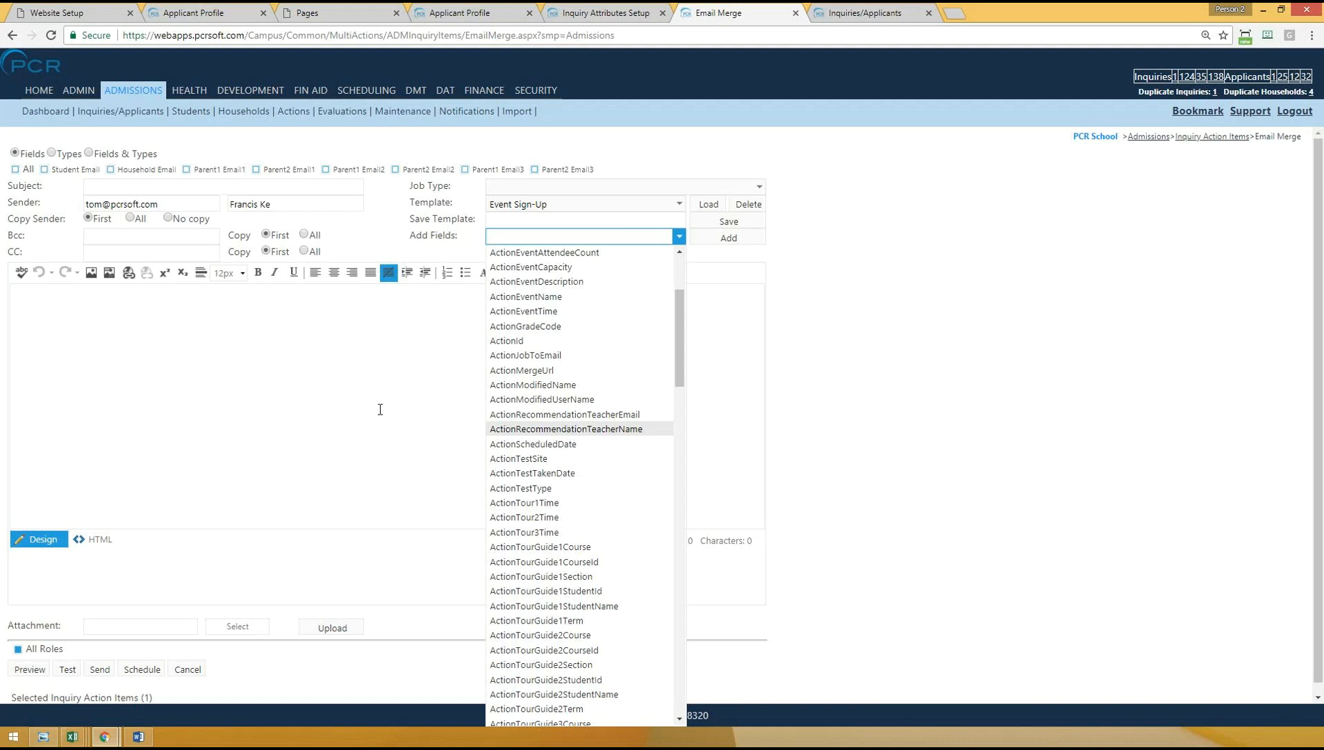
{"action": "left_click", "coordinate": [996, 348]}
- Load the Recommendation Request Html email template and look over its text
{"action": "left_click", "coordinate": [614, 204]}
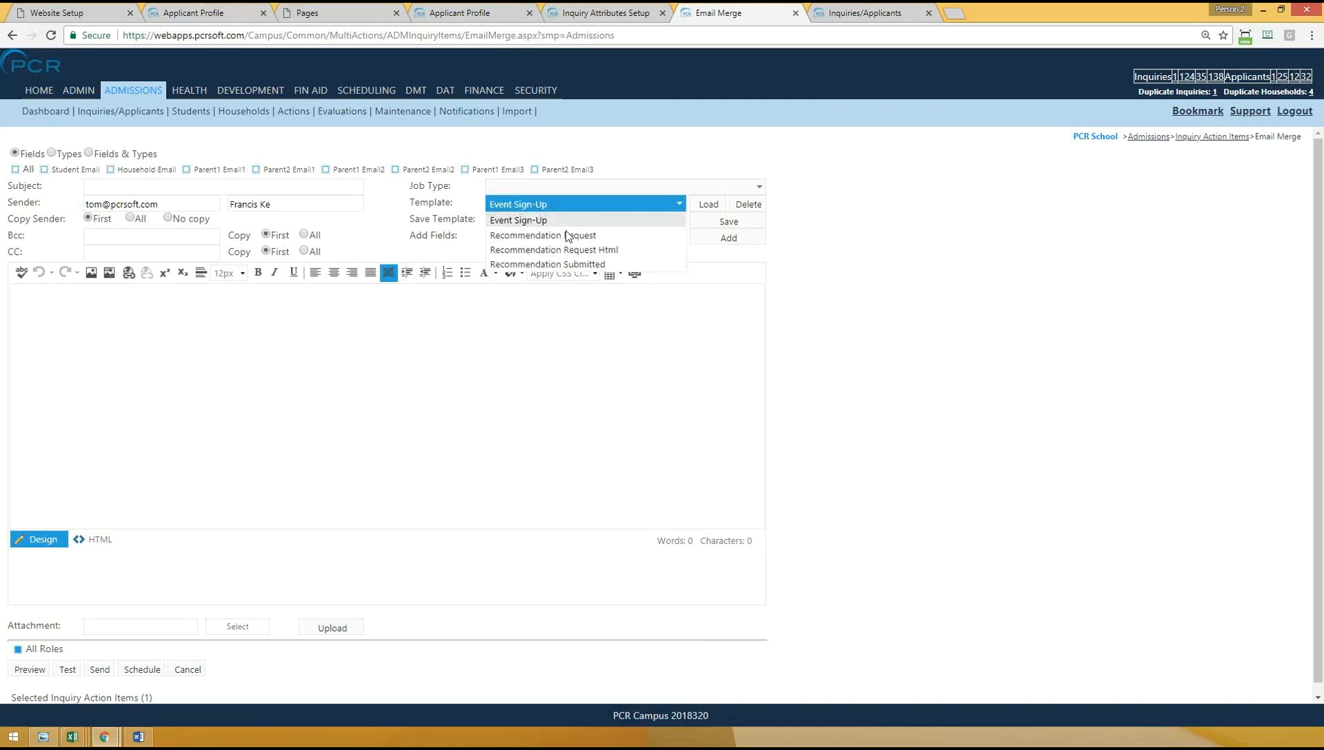
{"action": "left_click", "coordinate": [539, 243]}
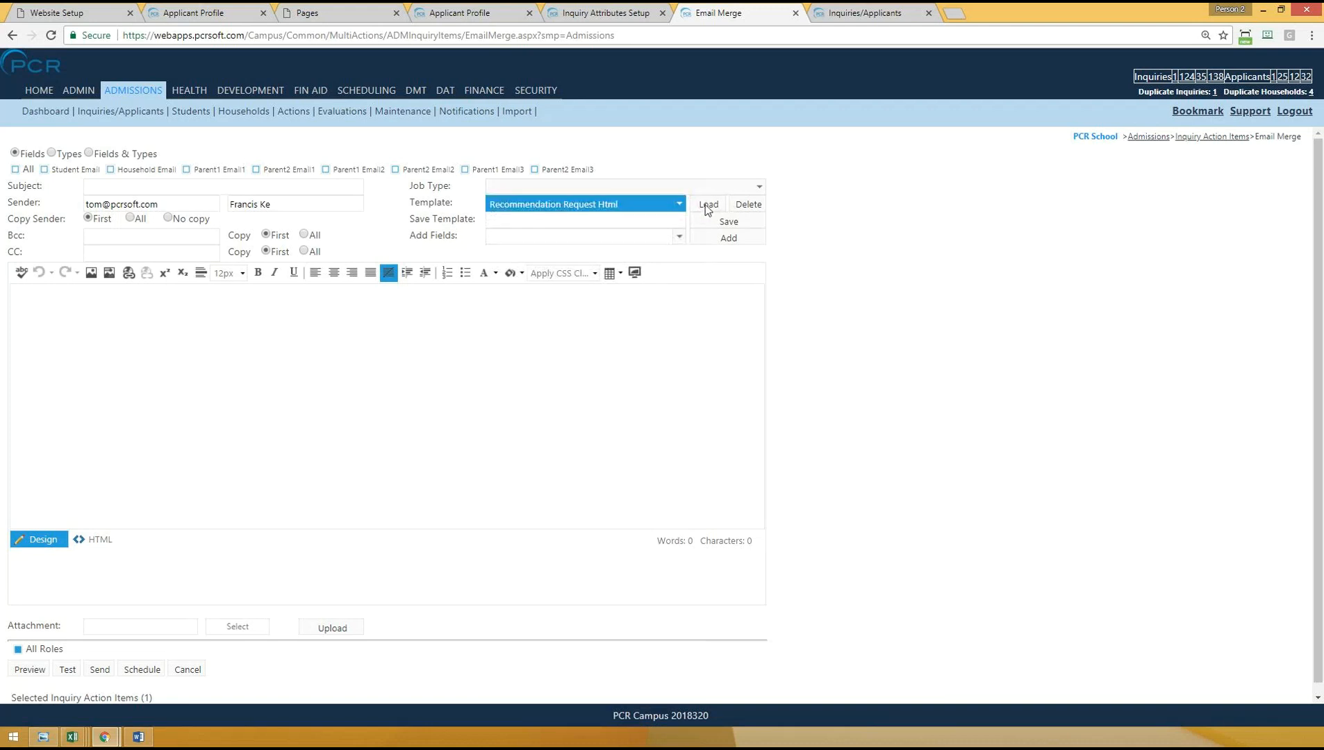
{"action": "left_click", "coordinate": [707, 208]}
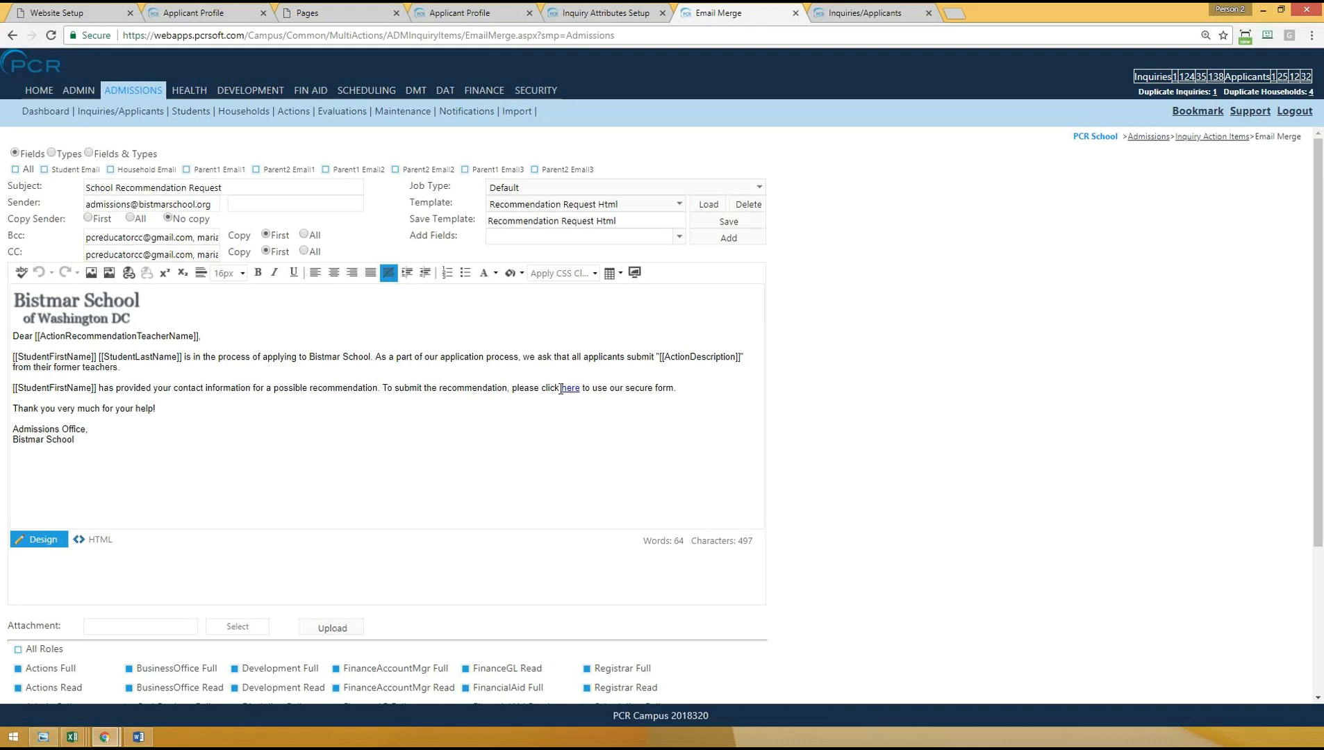
- Insert the ActionMergeUrl field at the start of the email body and delete it again
{"action": "left_click", "coordinate": [544, 237]}
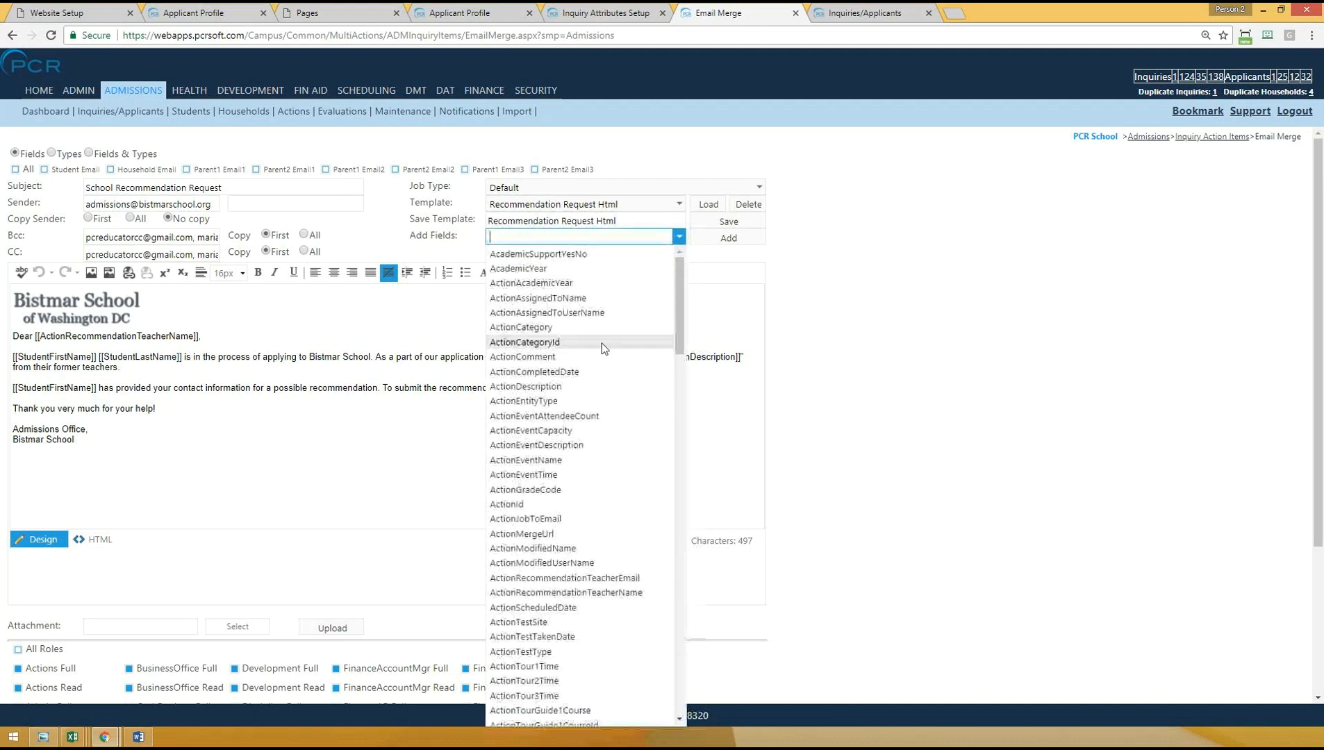
{"action": "left_click", "coordinate": [522, 533]}
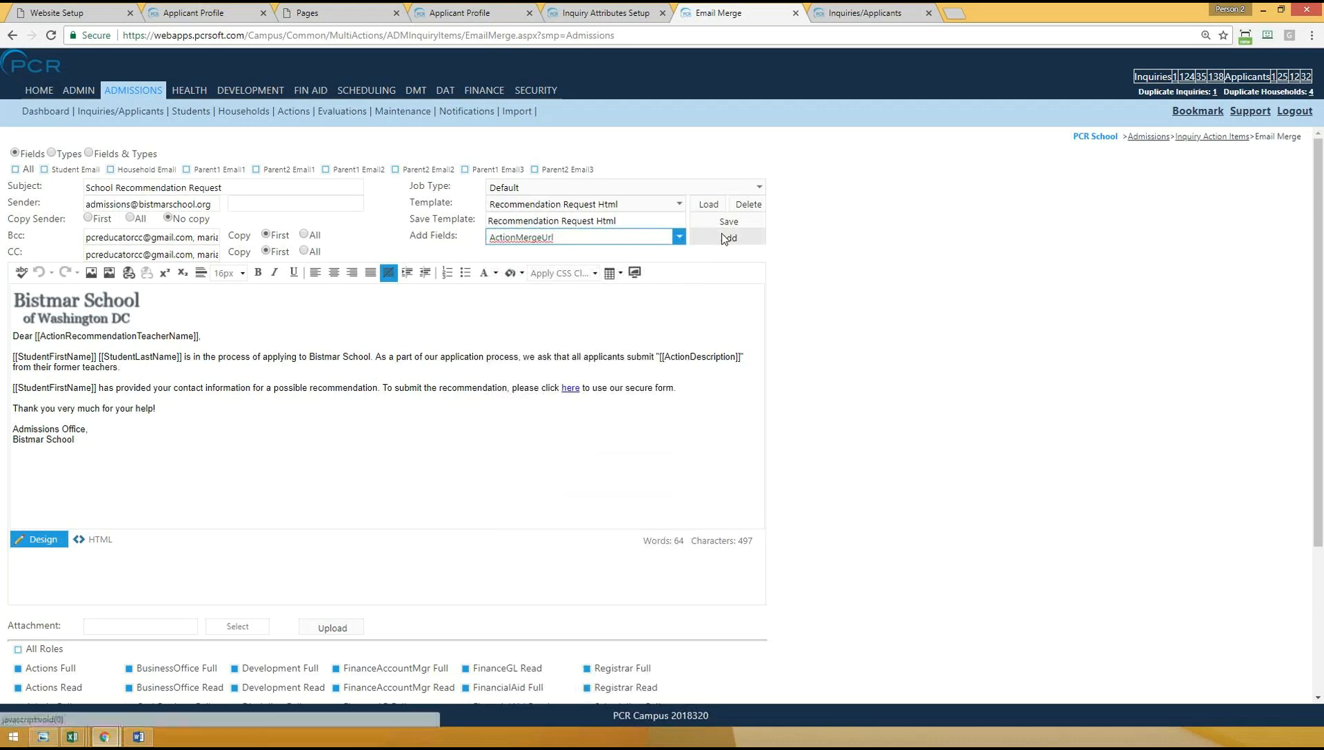
{"action": "left_click", "coordinate": [728, 238]}
{"action": "left_click", "coordinate": [97, 325]}
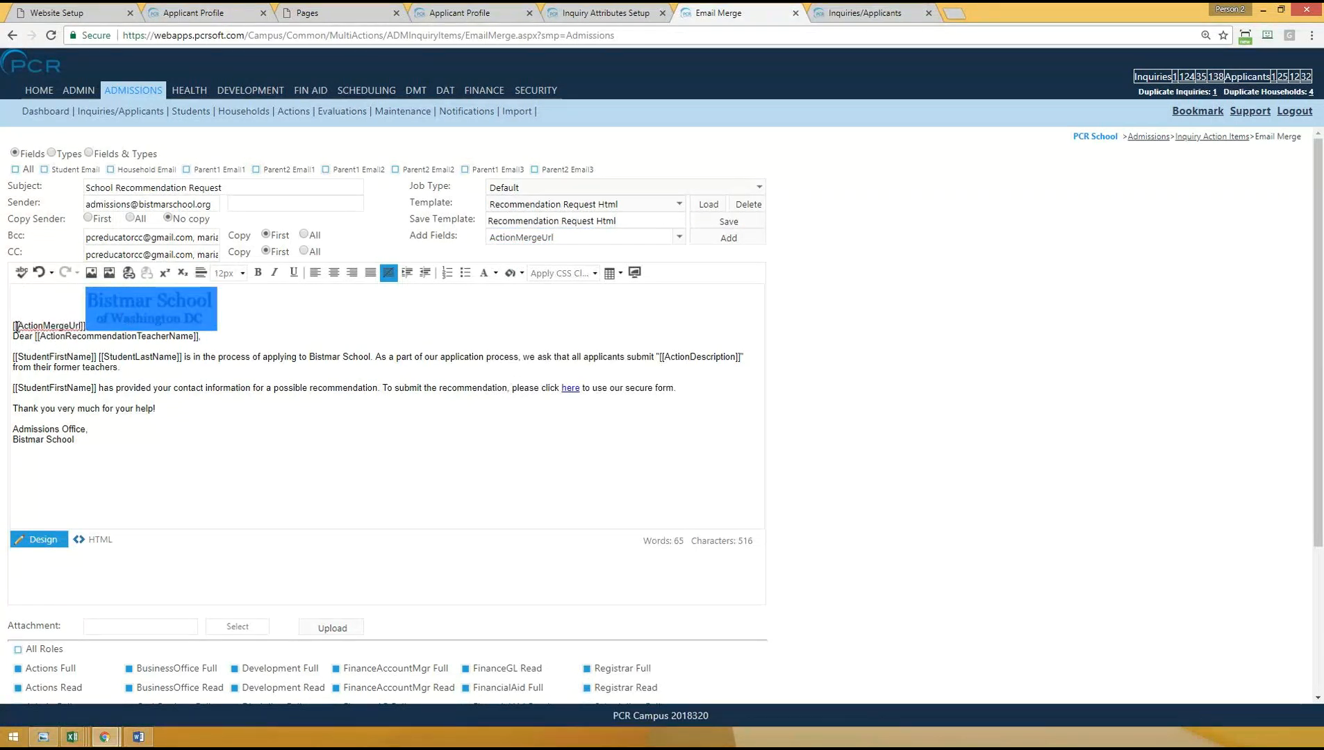
{"action": "left_click_drag", "start_coordinate": [14, 325], "coordinate": [87, 324]}
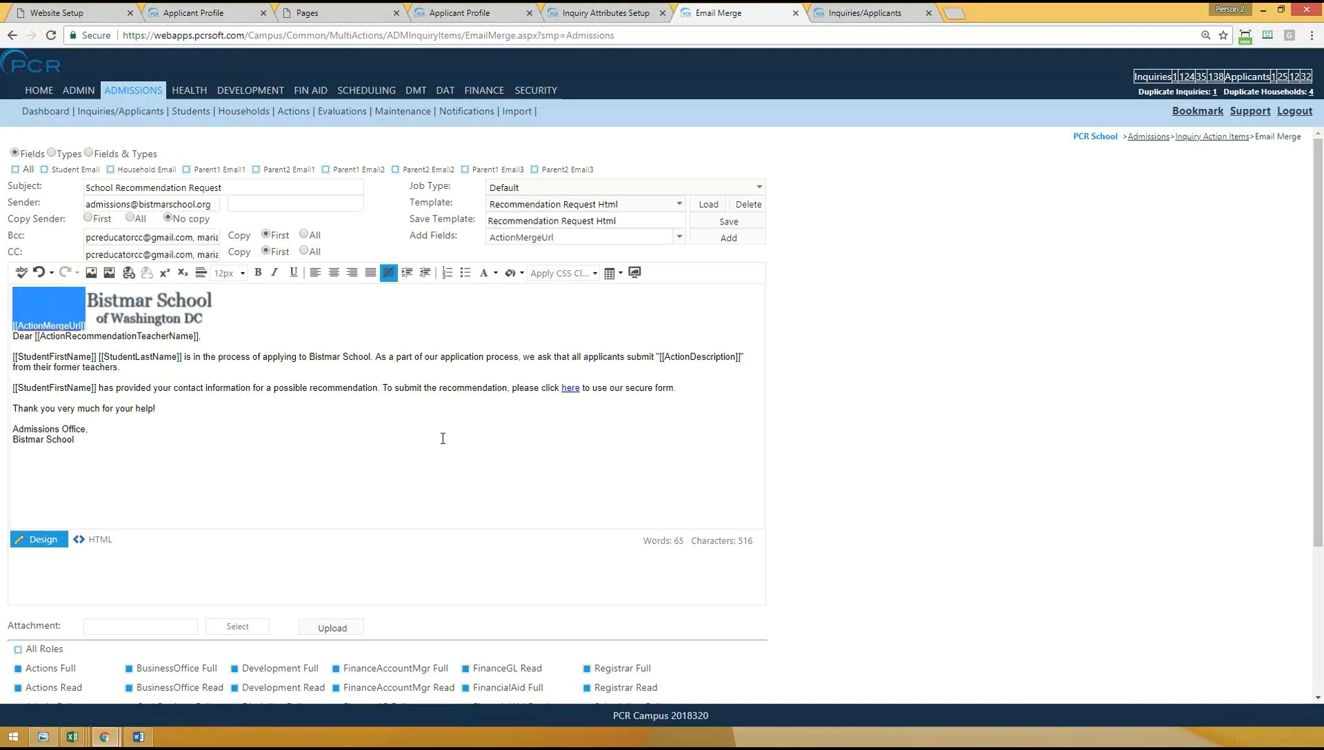
{"action": "key", "text": "Delete"}
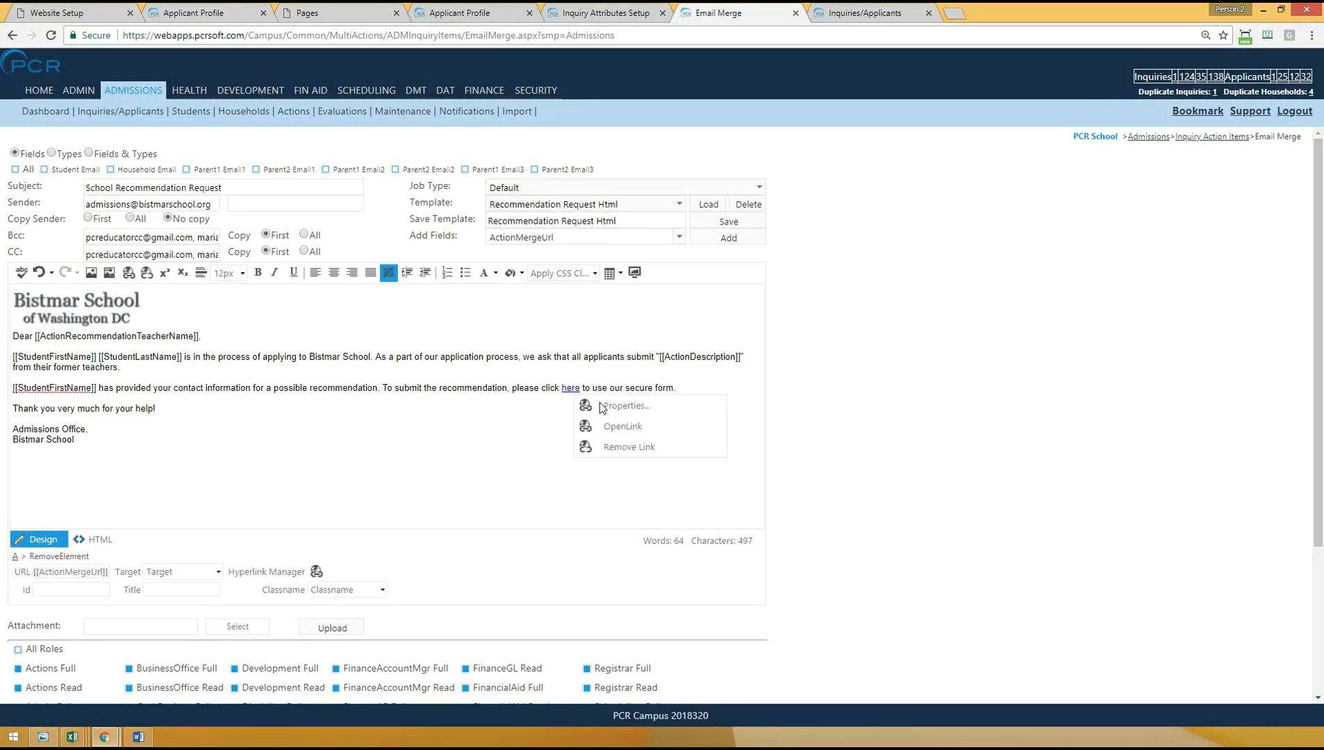
- Inspect the URL behind the "here" link in the email body and close its properties without changes
{"action": "left_click", "coordinate": [622, 406]}
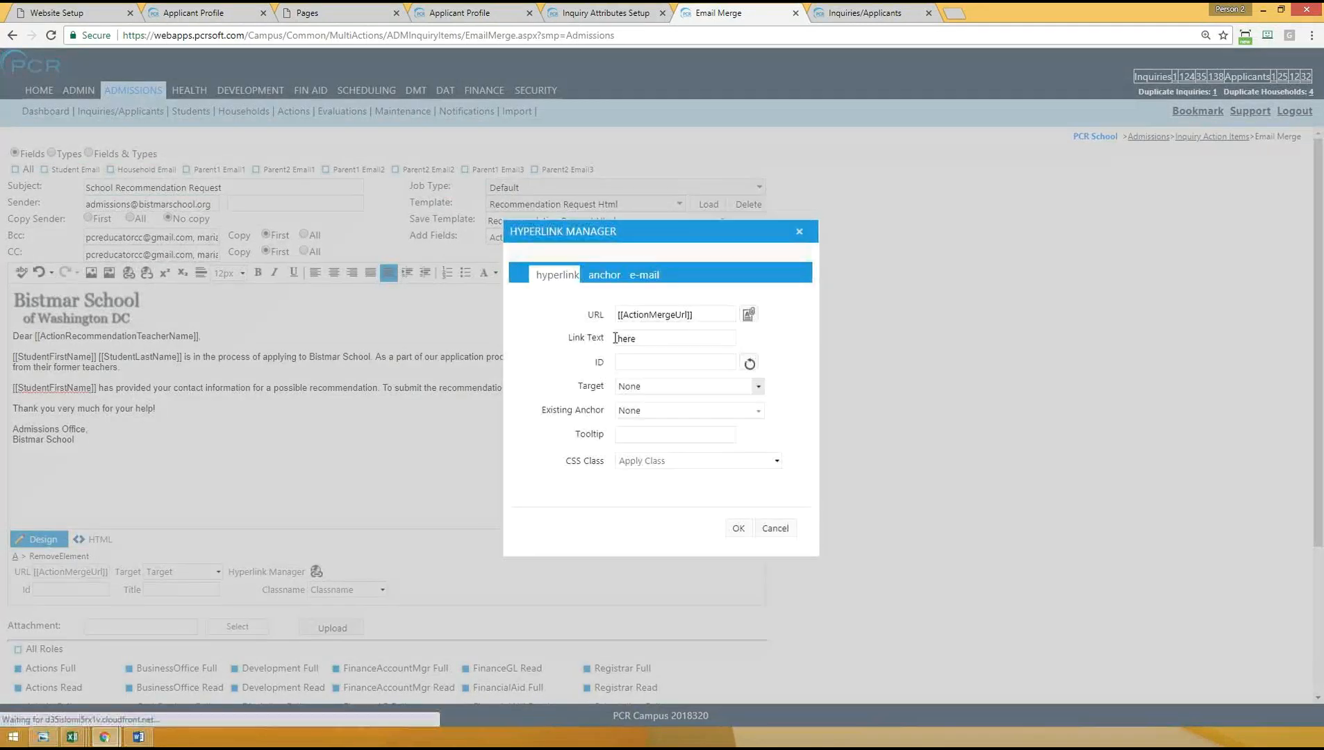
{"action": "left_click_drag", "start_coordinate": [695, 315], "coordinate": [612, 314]}
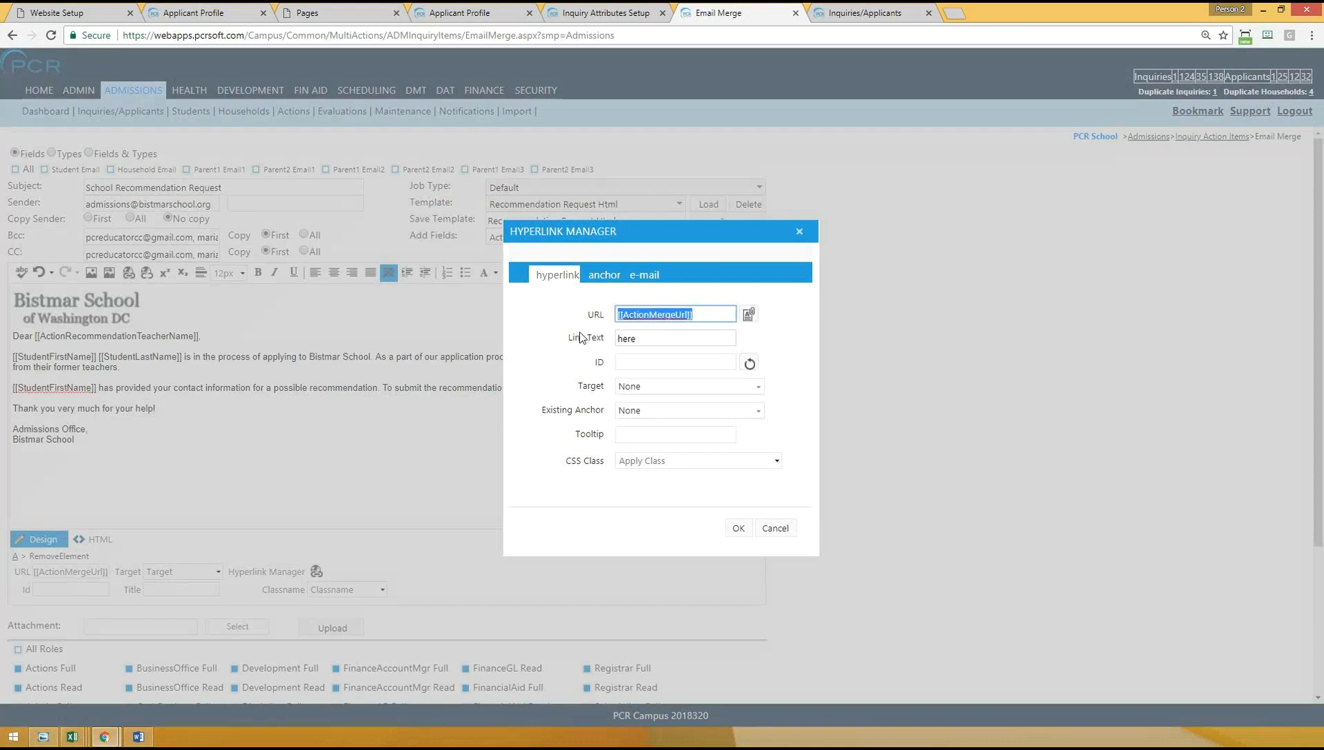
{"action": "left_click", "coordinate": [667, 314]}
{"action": "triple_click", "coordinate": [627, 317]}
{"action": "left_click", "coordinate": [799, 232]}
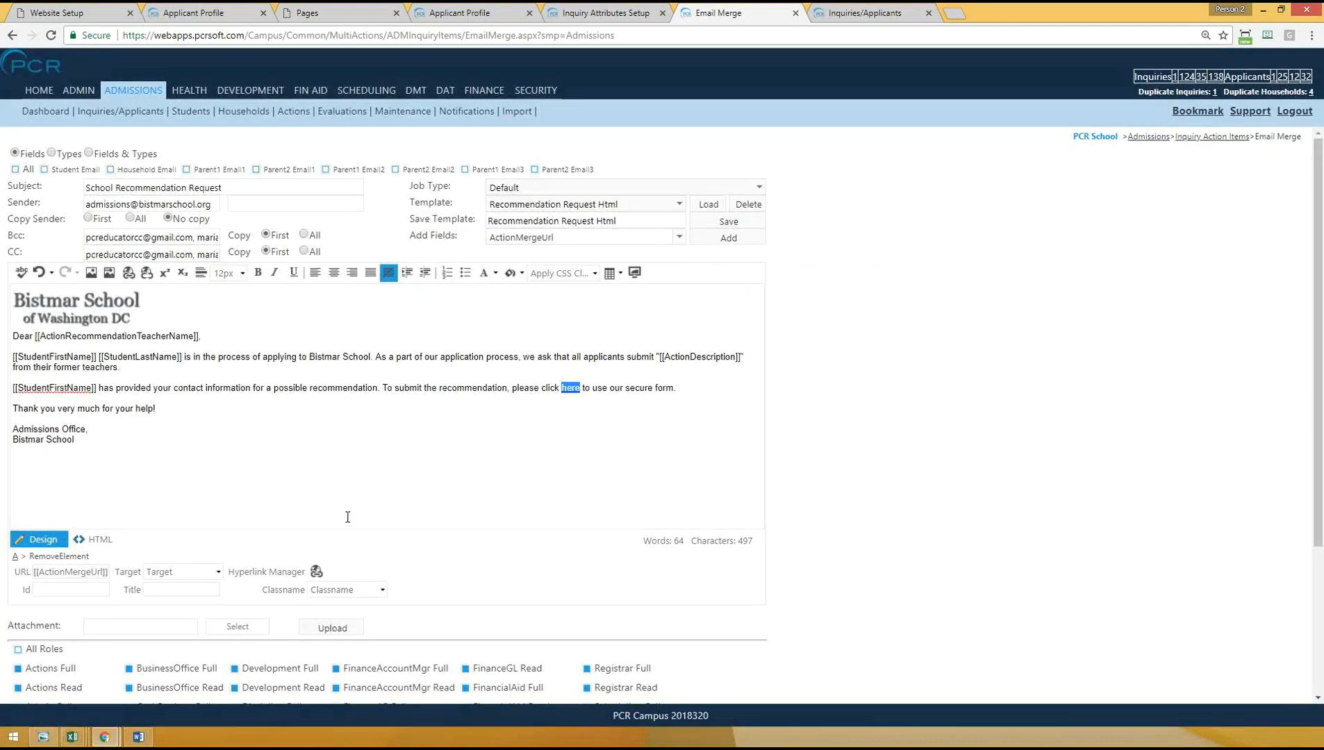
{"action": "left_click", "coordinate": [408, 441]}
- Load the Recommendation Submitted email template and look over its text
{"action": "left_click", "coordinate": [566, 206]}
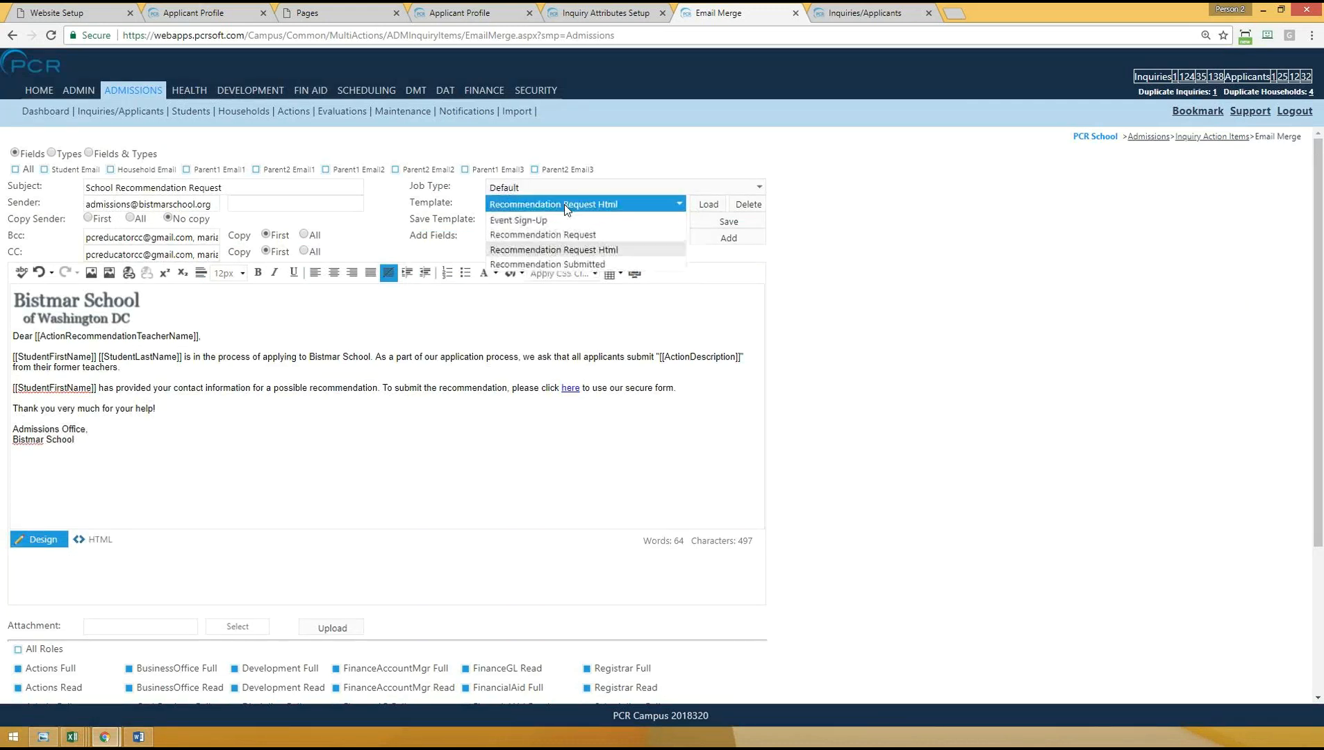
{"action": "left_click", "coordinate": [544, 265]}
{"action": "left_click", "coordinate": [709, 205]}
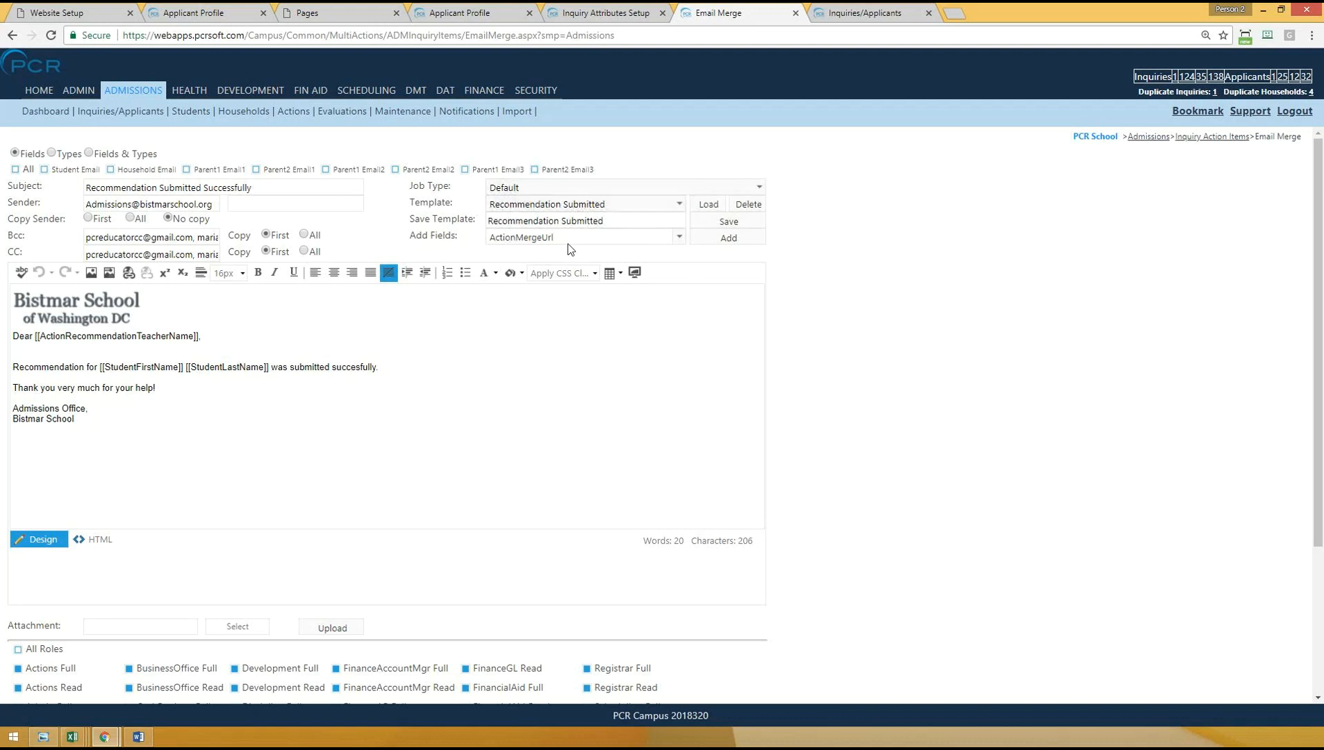
- Load the Event Sign-Up email template and look over its text
{"action": "left_click", "coordinate": [560, 209]}
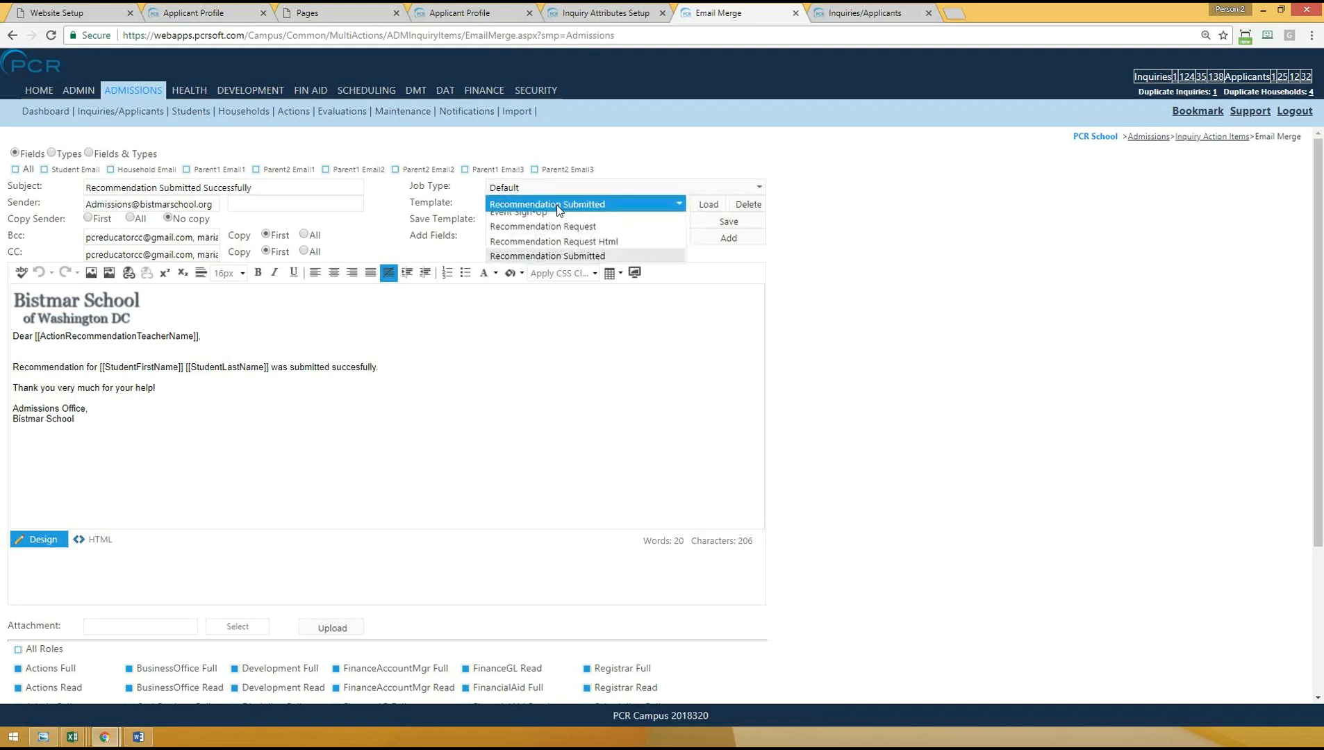
{"action": "left_click", "coordinate": [518, 220]}
{"action": "left_click", "coordinate": [708, 204]}
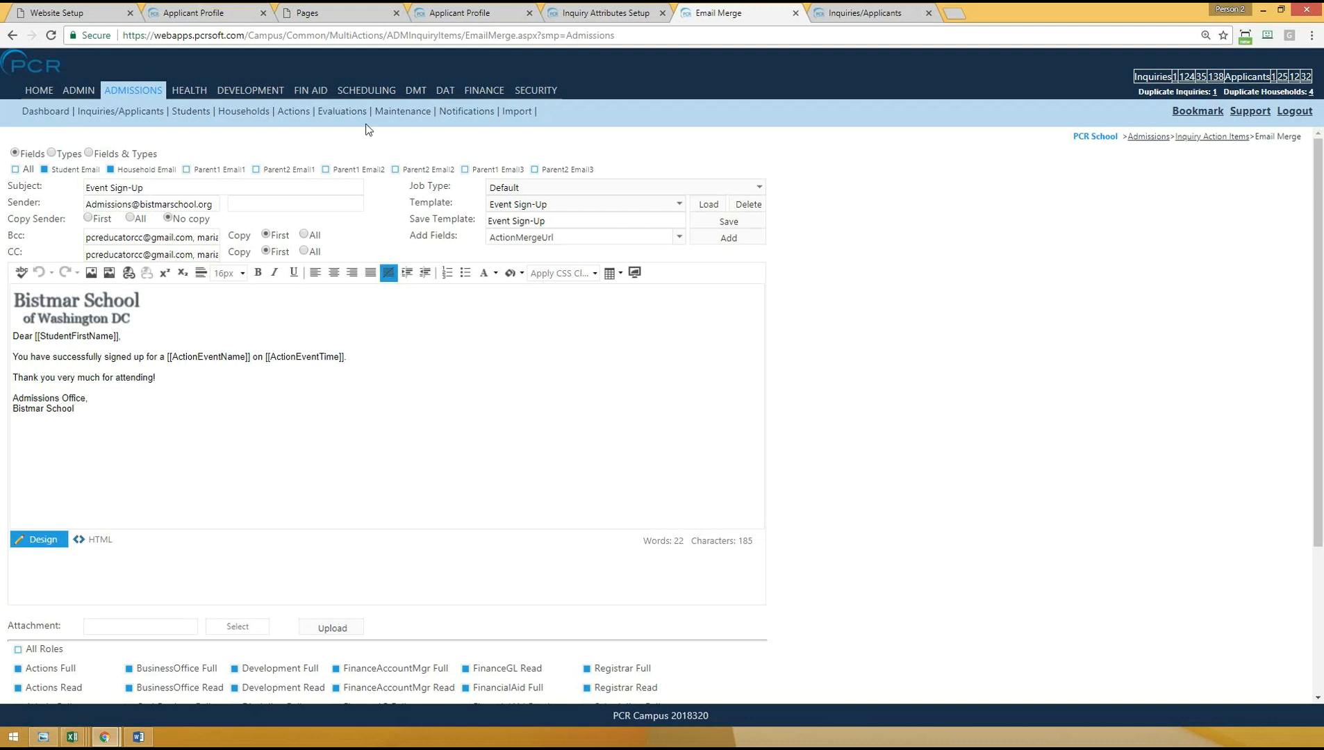
- Open the Inquiry Action Attributes setup and review the attributes listed under the Teacher recommendation category
{"action": "mouse_move", "coordinate": [408, 113]}
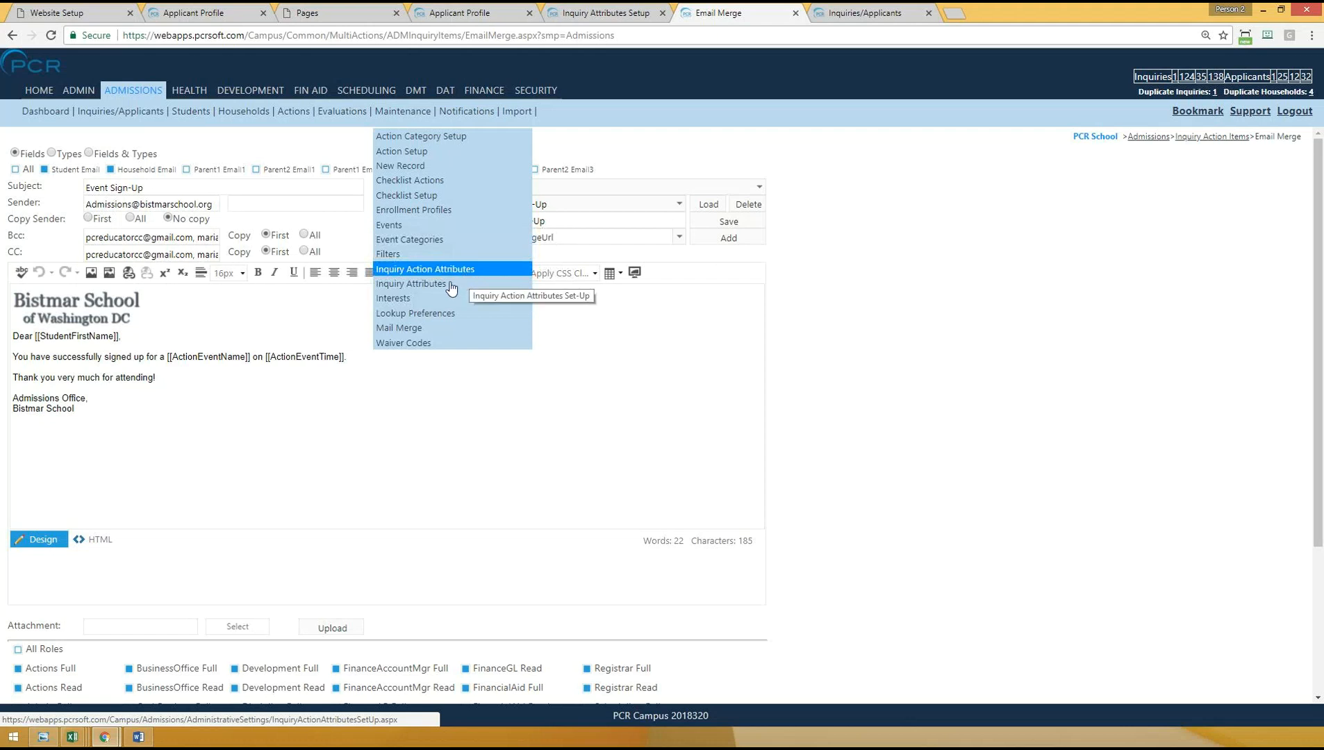
{"action": "left_click", "coordinate": [410, 268]}
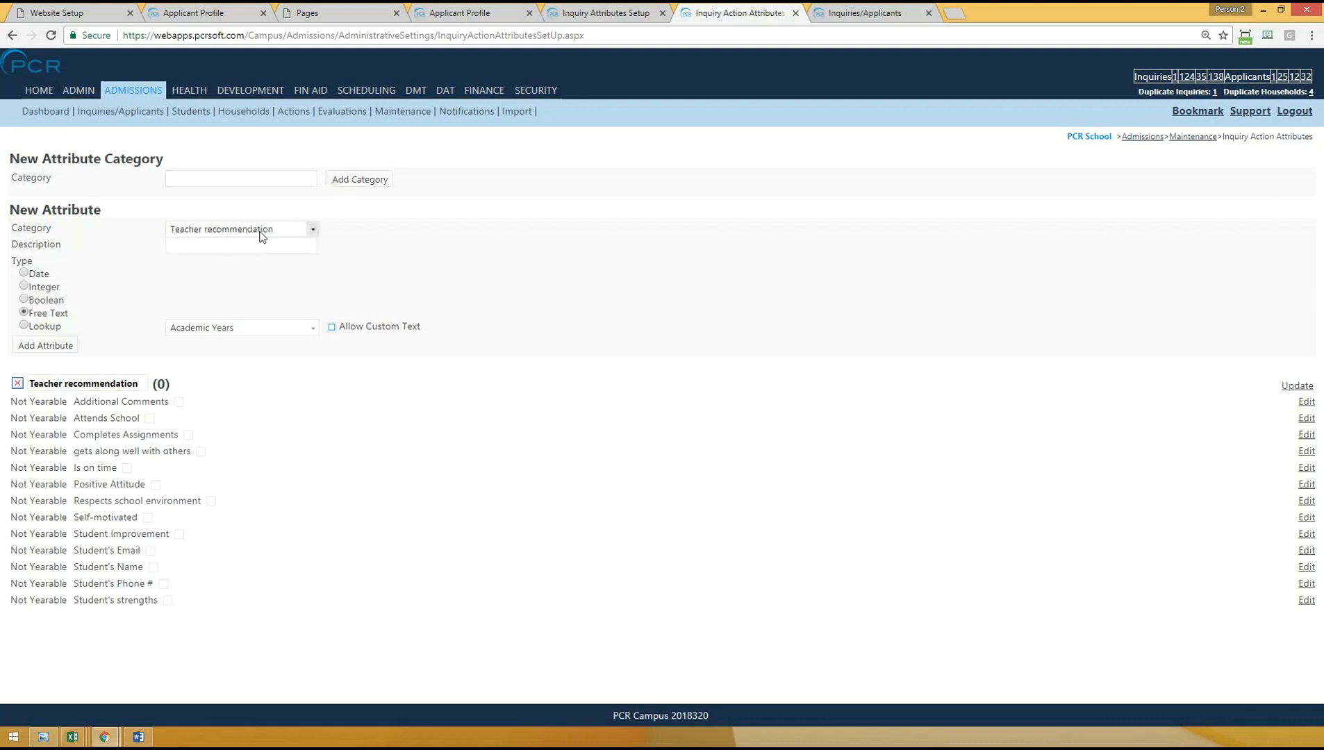
{"action": "left_click", "coordinate": [188, 248]}
{"action": "left_click_drag", "start_coordinate": [55, 404], "coordinate": [148, 603]}
{"action": "left_click", "coordinate": [504, 519]}
- Open Action Setup and set the new type's category to Inquiry Recommendations (Inquiry Recommendation)
{"action": "mouse_move", "coordinate": [403, 112]}
{"action": "mouse_move", "coordinate": [403, 111]}
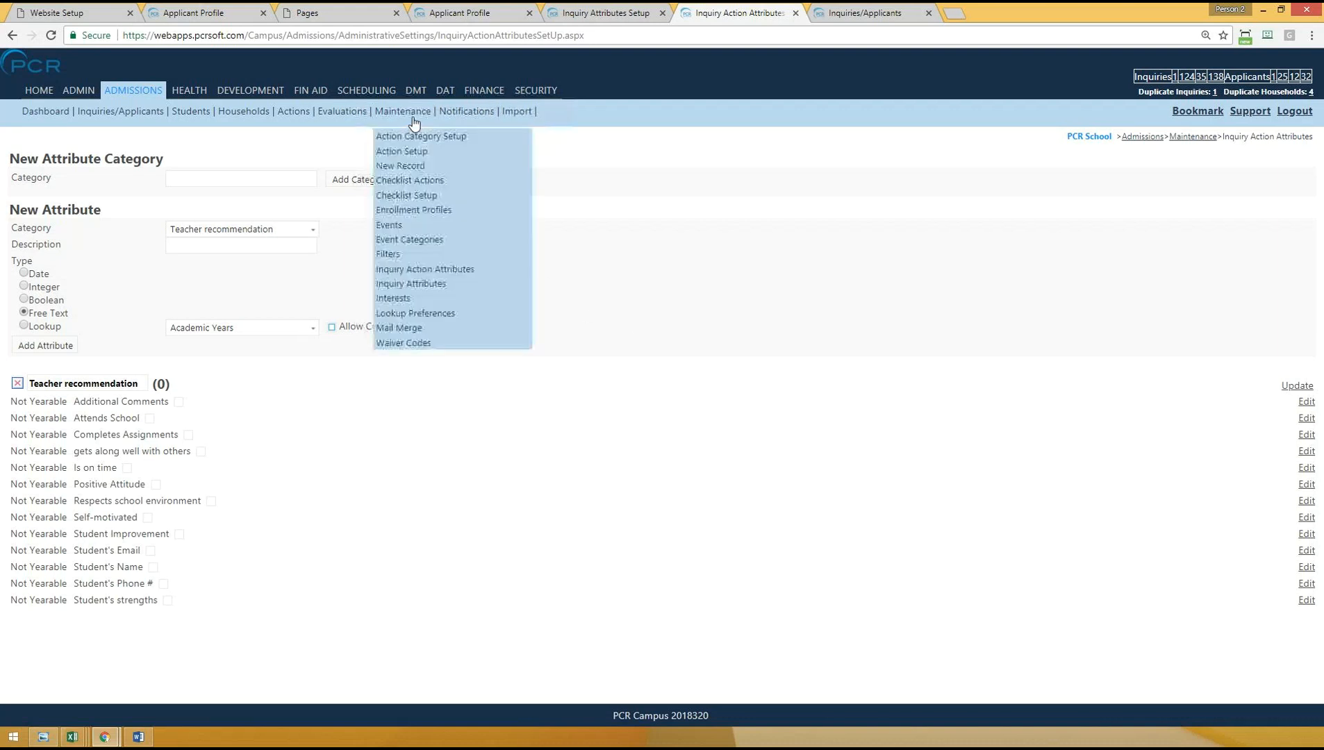
{"action": "left_click", "coordinate": [416, 151]}
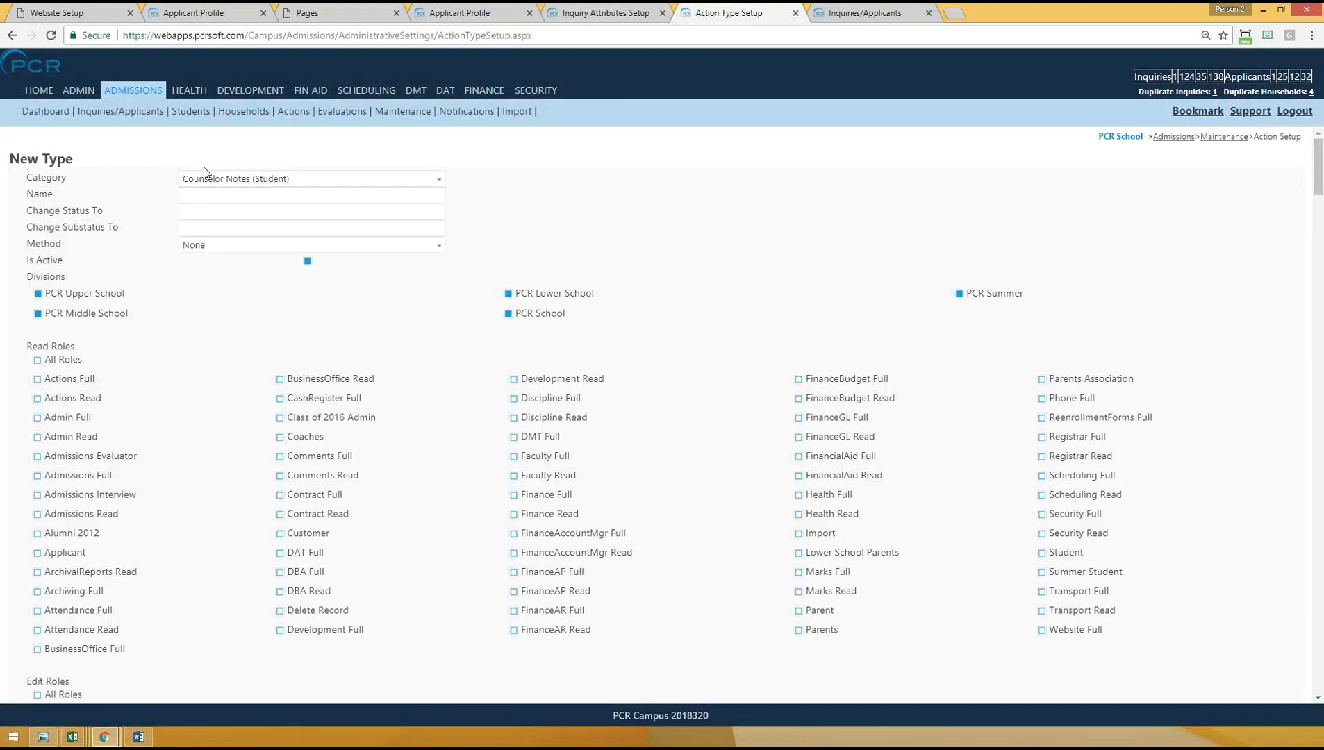
{"action": "left_click", "coordinate": [229, 178]}
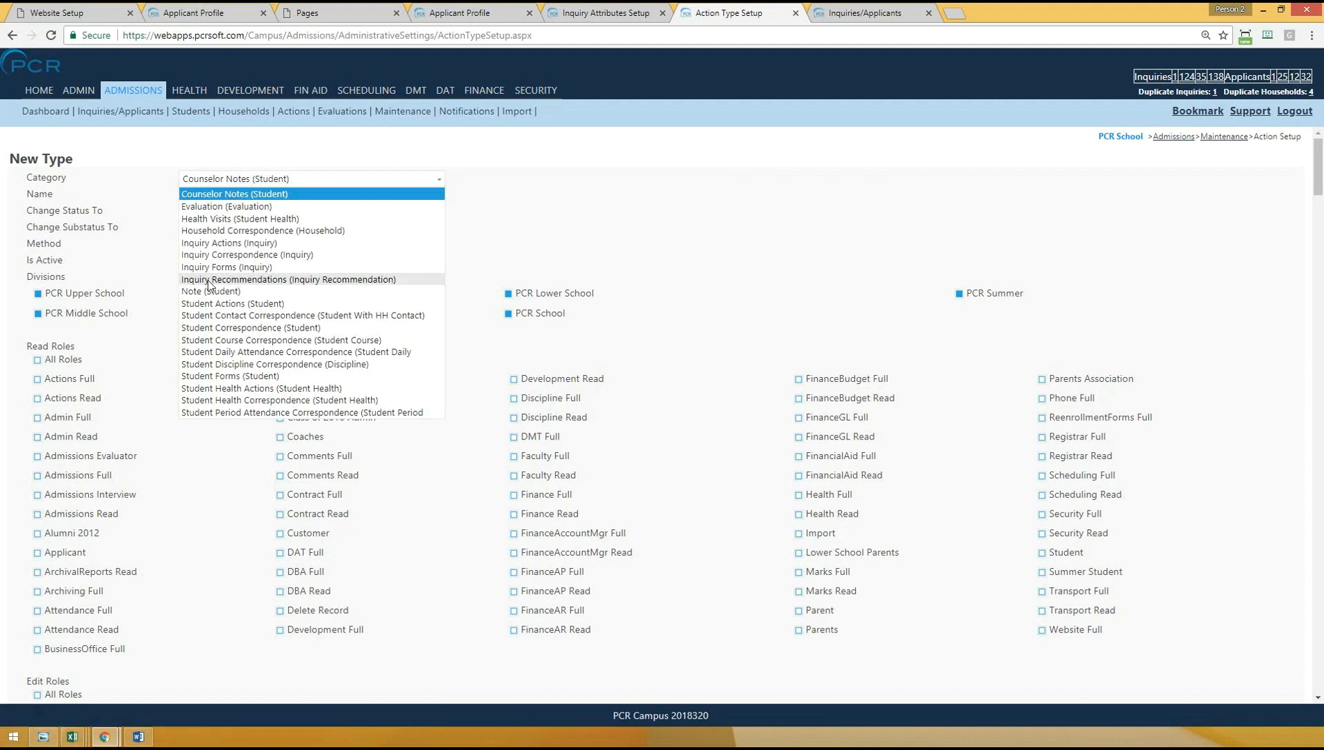
{"action": "left_click", "coordinate": [236, 280]}
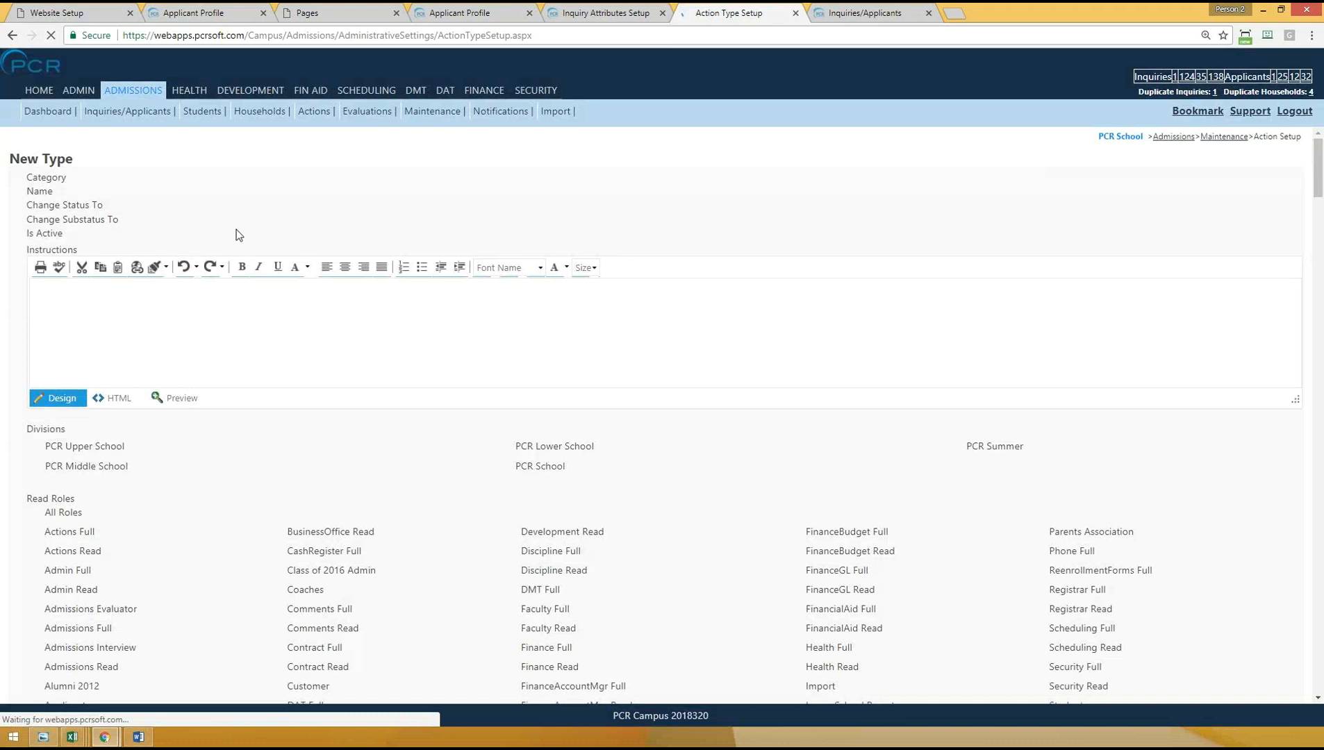
{"action": "left_click", "coordinate": [197, 191]}
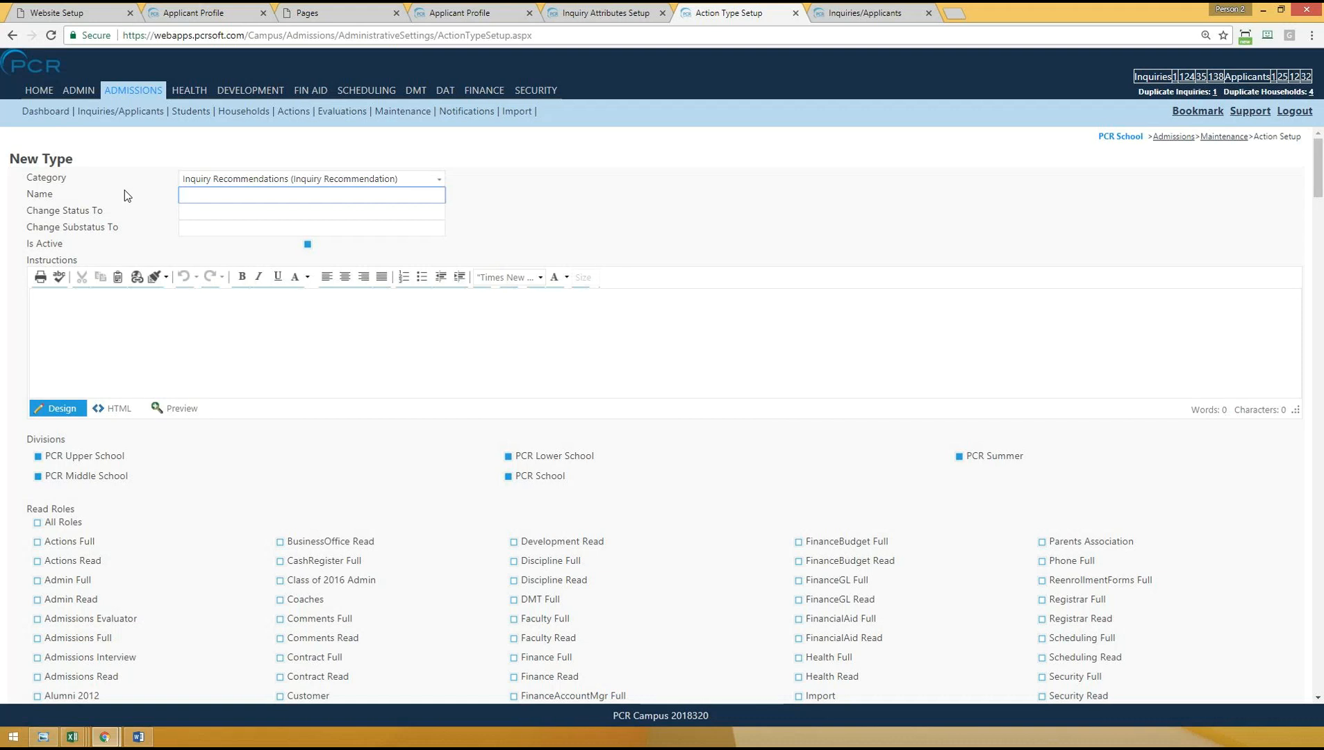
- Give the Admissions Full and Applicant roles read access to the new action type
{"action": "left_click", "coordinate": [172, 519]}
{"action": "scroll", "coordinate": [139, 486], "scroll_direction": "down", "scroll_amount": 2}
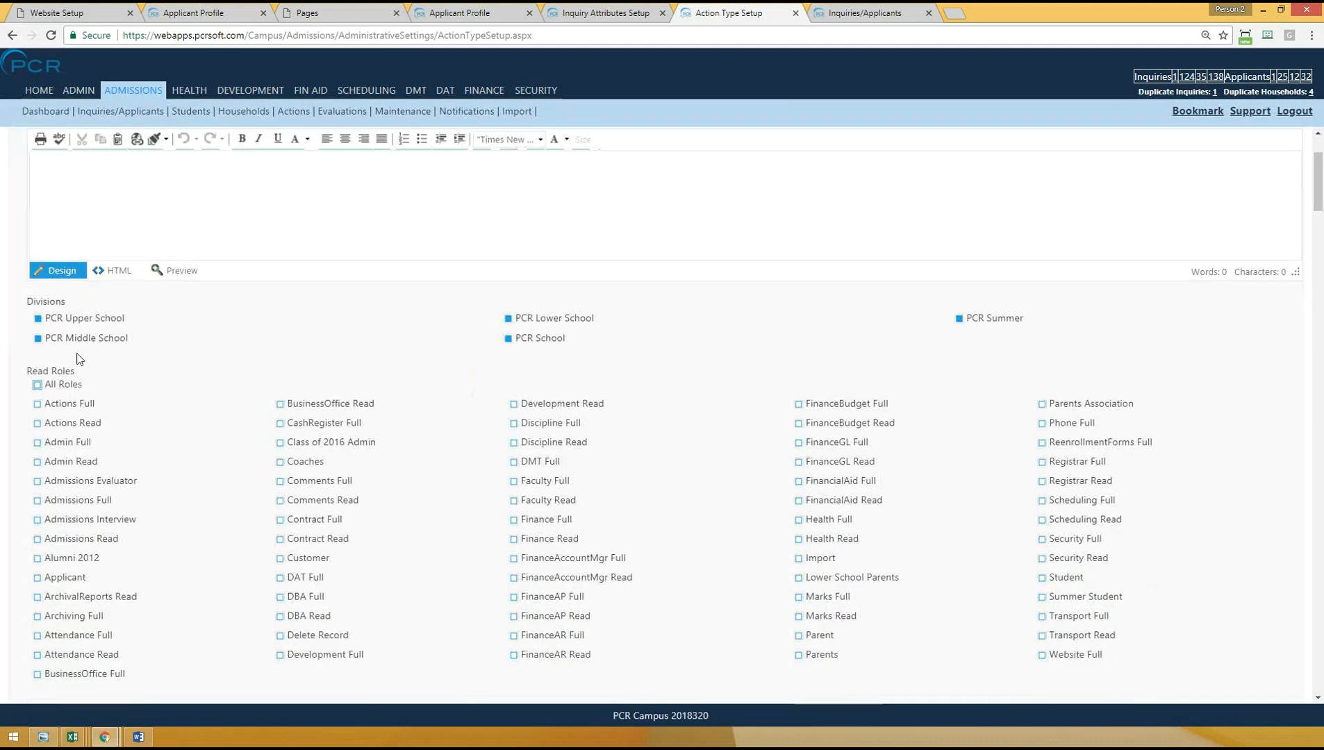
{"action": "scroll", "coordinate": [89, 471], "scroll_direction": "down", "scroll_amount": 1}
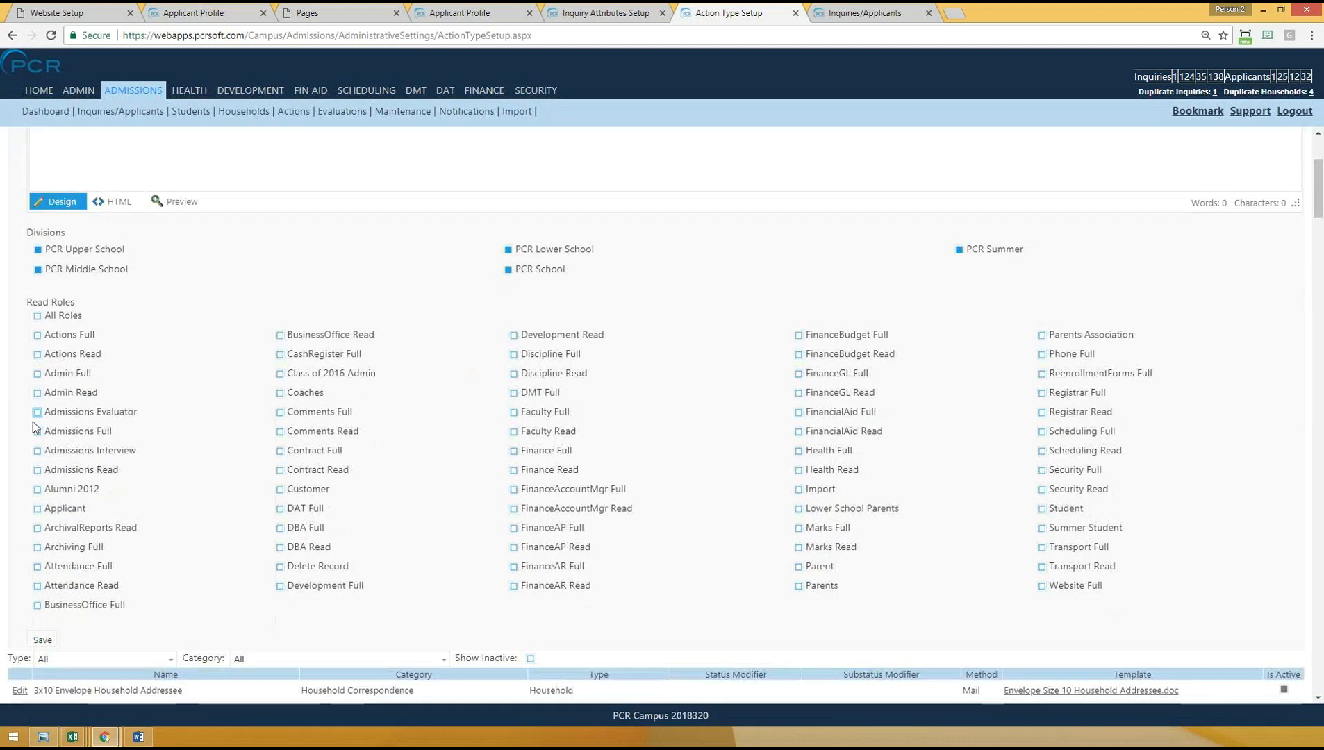
{"action": "left_click", "coordinate": [38, 510]}
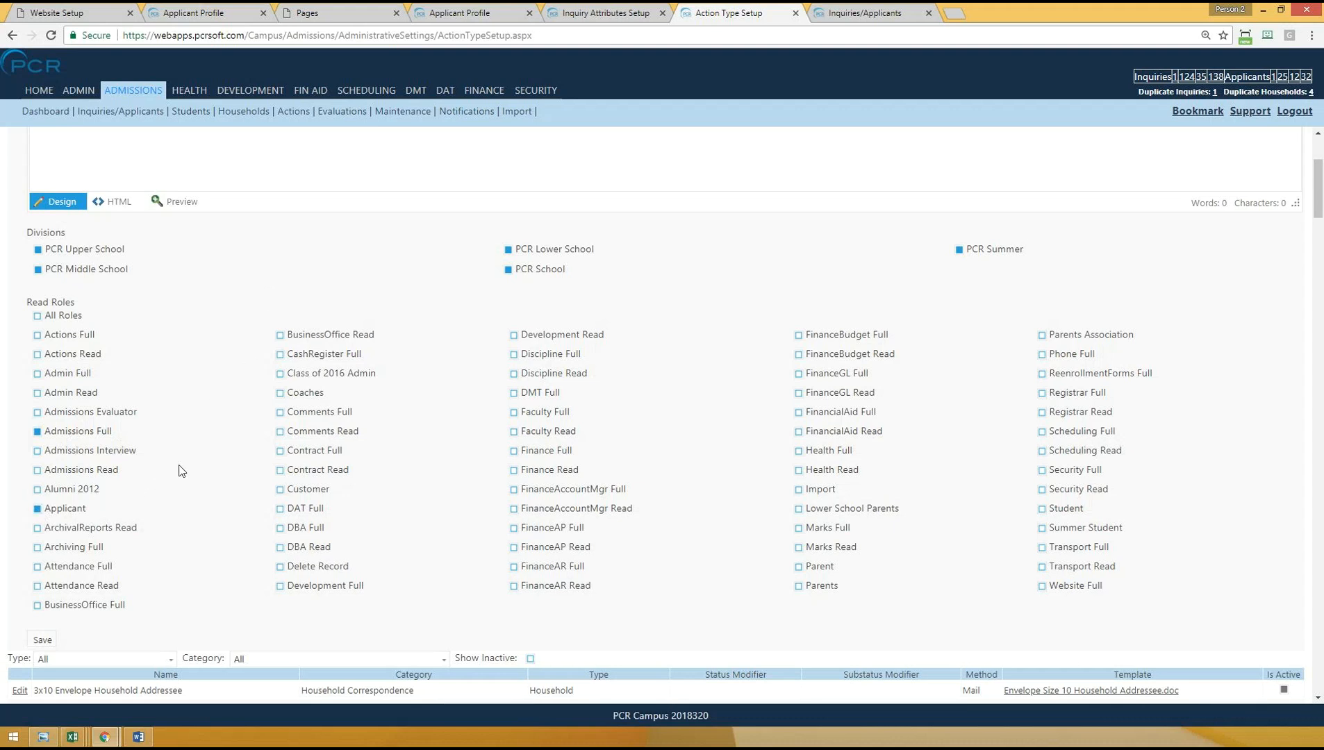
- Check the Teacher Recommendation entry under Status Update on the Applicant Profile page, then return to Action Setup
{"action": "left_click", "coordinate": [457, 12]}
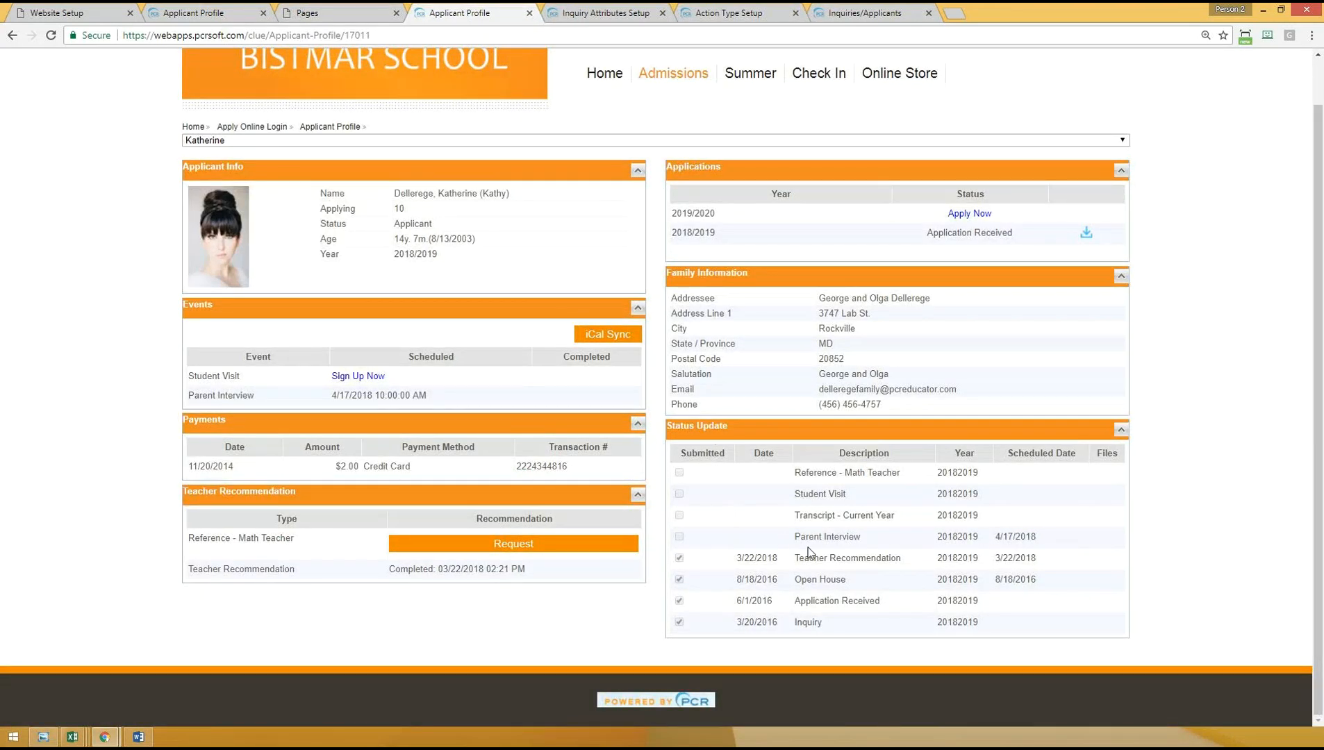
{"action": "left_click_drag", "start_coordinate": [776, 559], "coordinate": [887, 559]}
{"action": "left_click", "coordinate": [812, 586]}
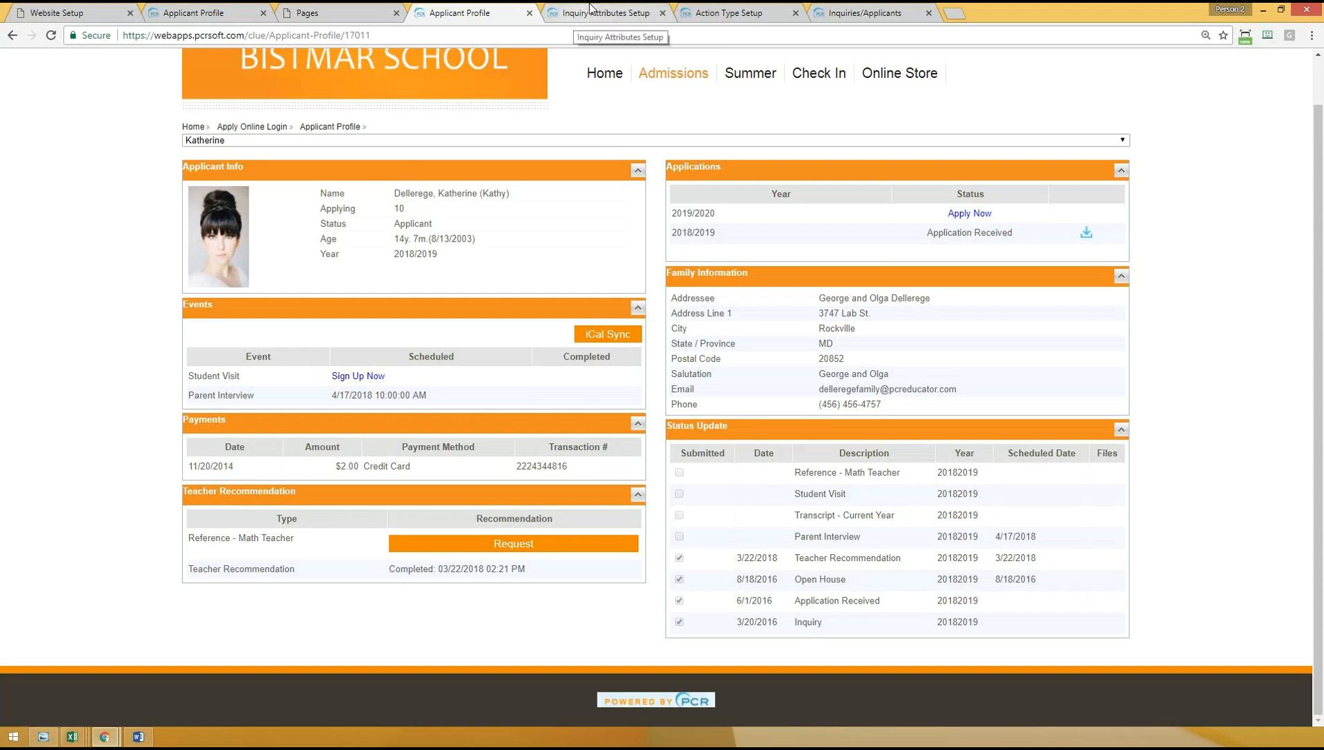
{"action": "left_click", "coordinate": [728, 13]}
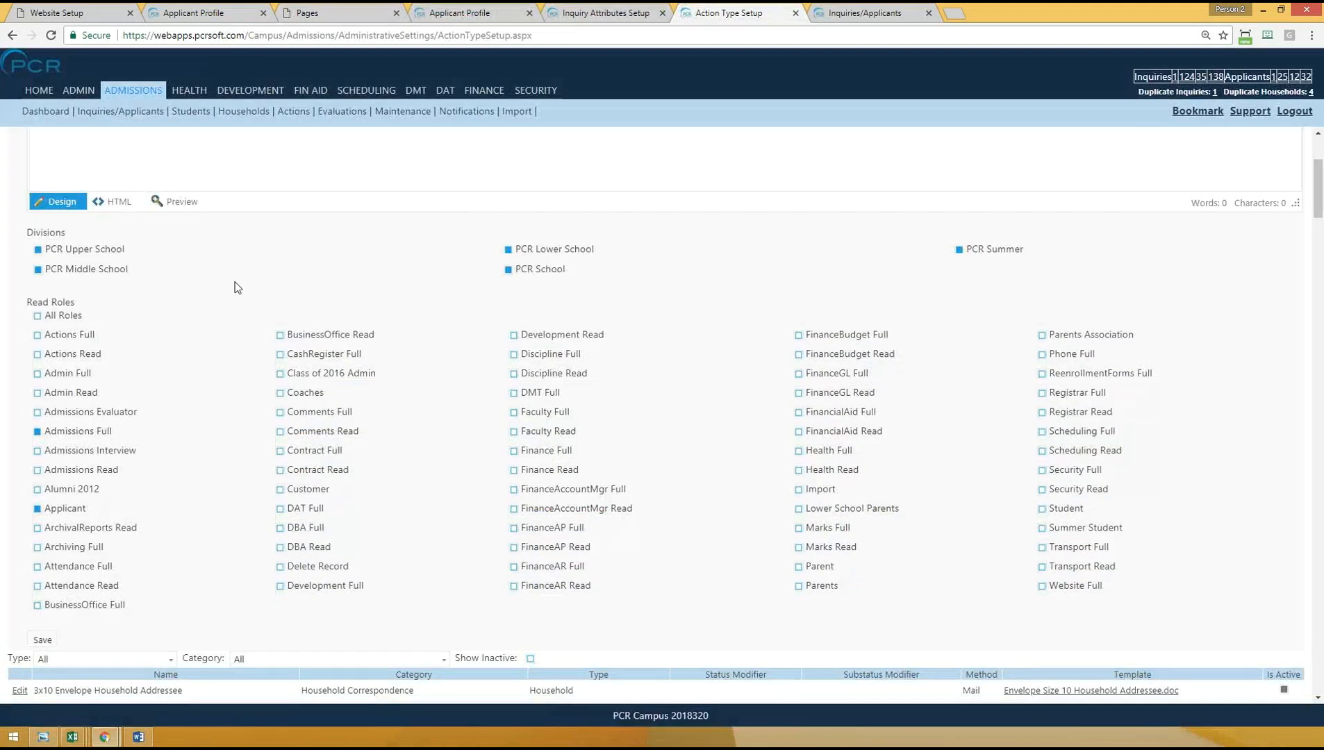
- Review the category, name and status fields of the new action type form
{"action": "scroll", "coordinate": [369, 422], "scroll_direction": "up", "scroll_amount": 3}
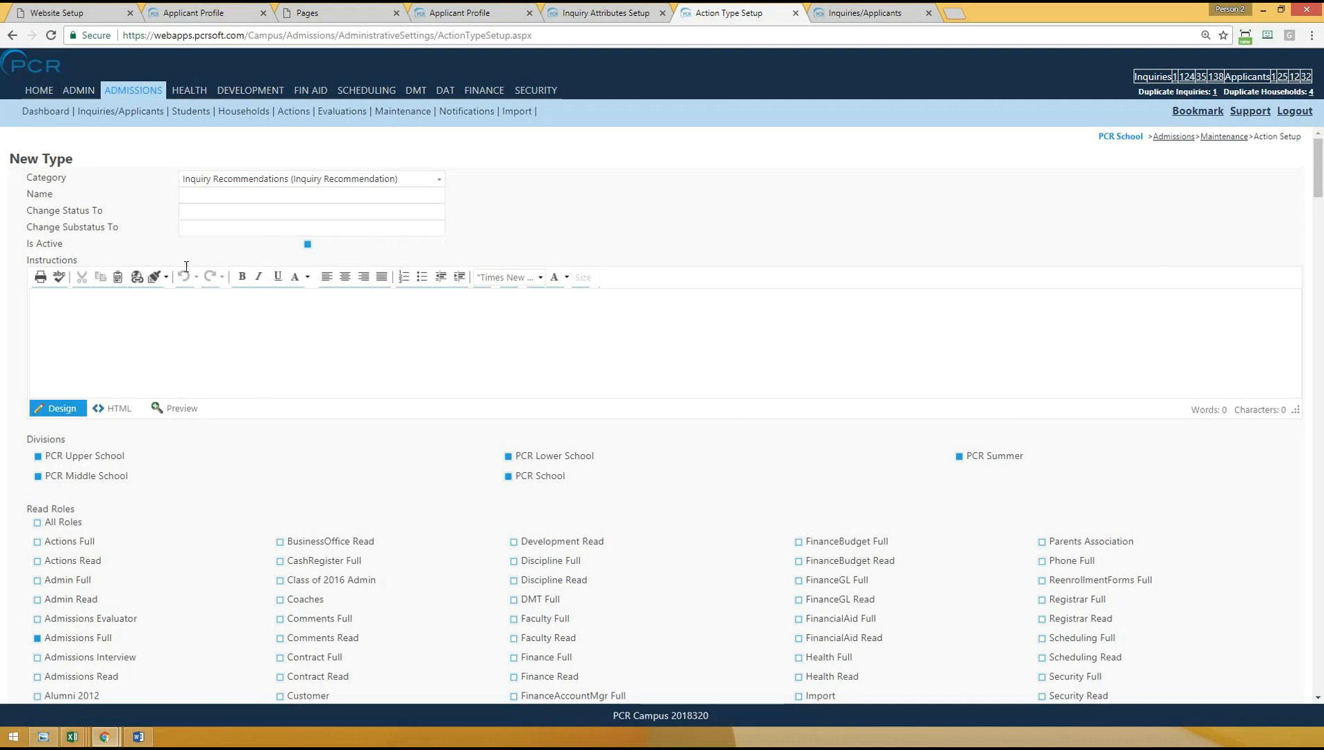
{"action": "left_click_drag", "start_coordinate": [32, 178], "coordinate": [124, 223]}
{"action": "left_click", "coordinate": [47, 179]}
{"action": "left_click_drag", "start_coordinate": [39, 178], "coordinate": [183, 162]}
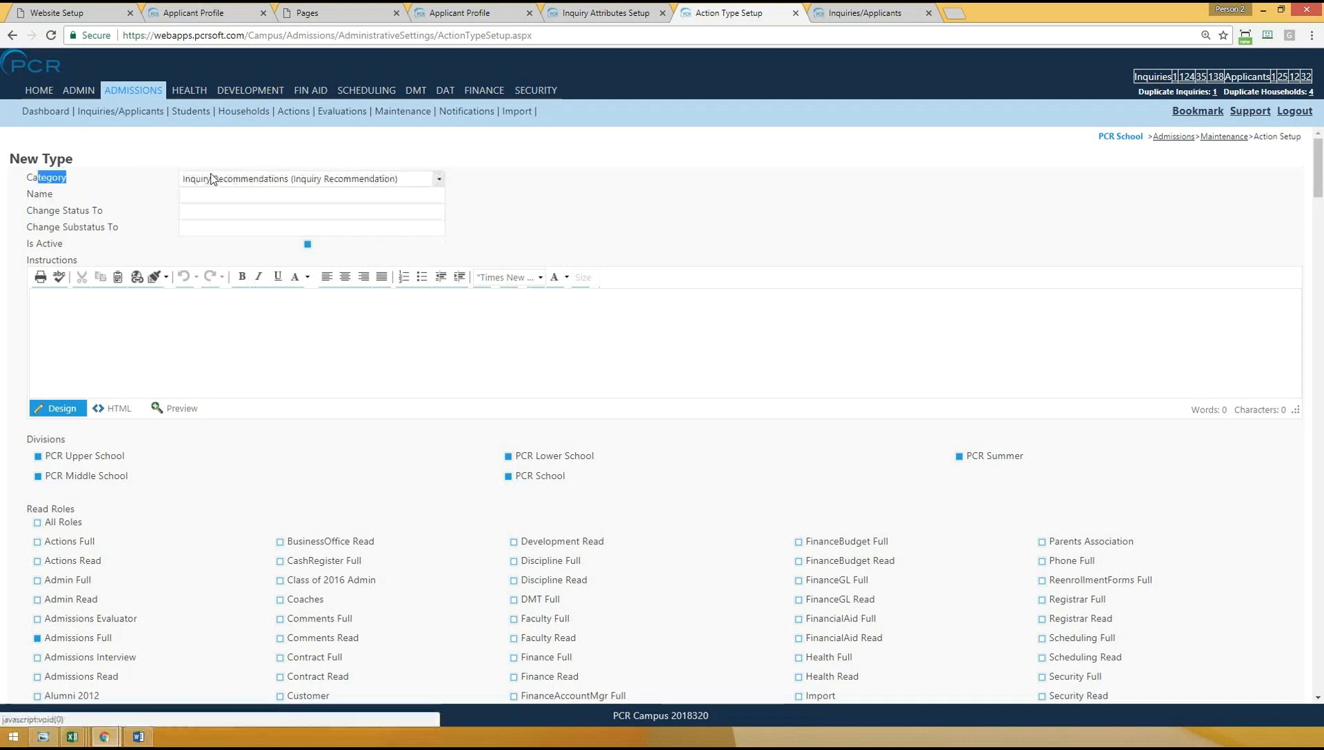
{"action": "left_click", "coordinate": [804, 251]}
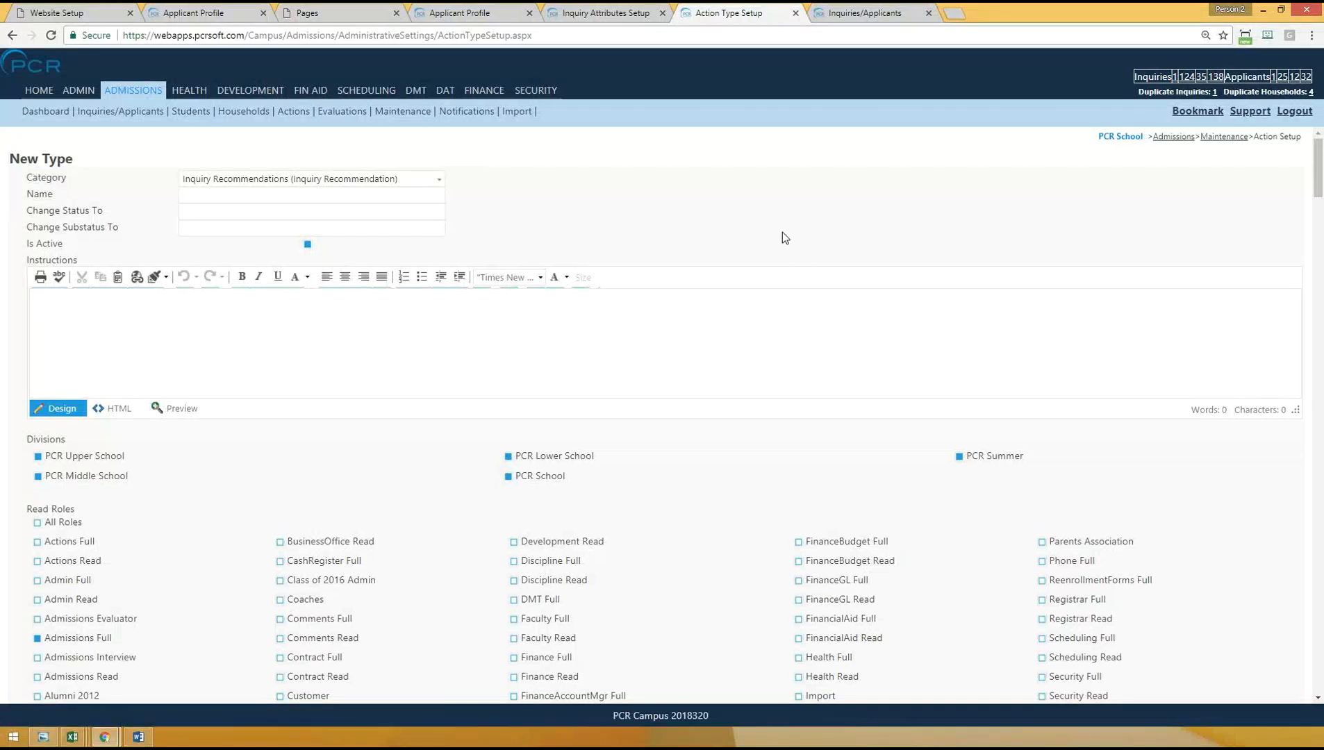
- Filter the existing action types by the Inquiry Recommendations category and examine the Teacher Recommendation entry
{"action": "scroll", "coordinate": [768, 248], "scroll_direction": "down", "scroll_amount": 11}
{"action": "scroll", "coordinate": [335, 251], "scroll_direction": "up", "scroll_amount": 2}
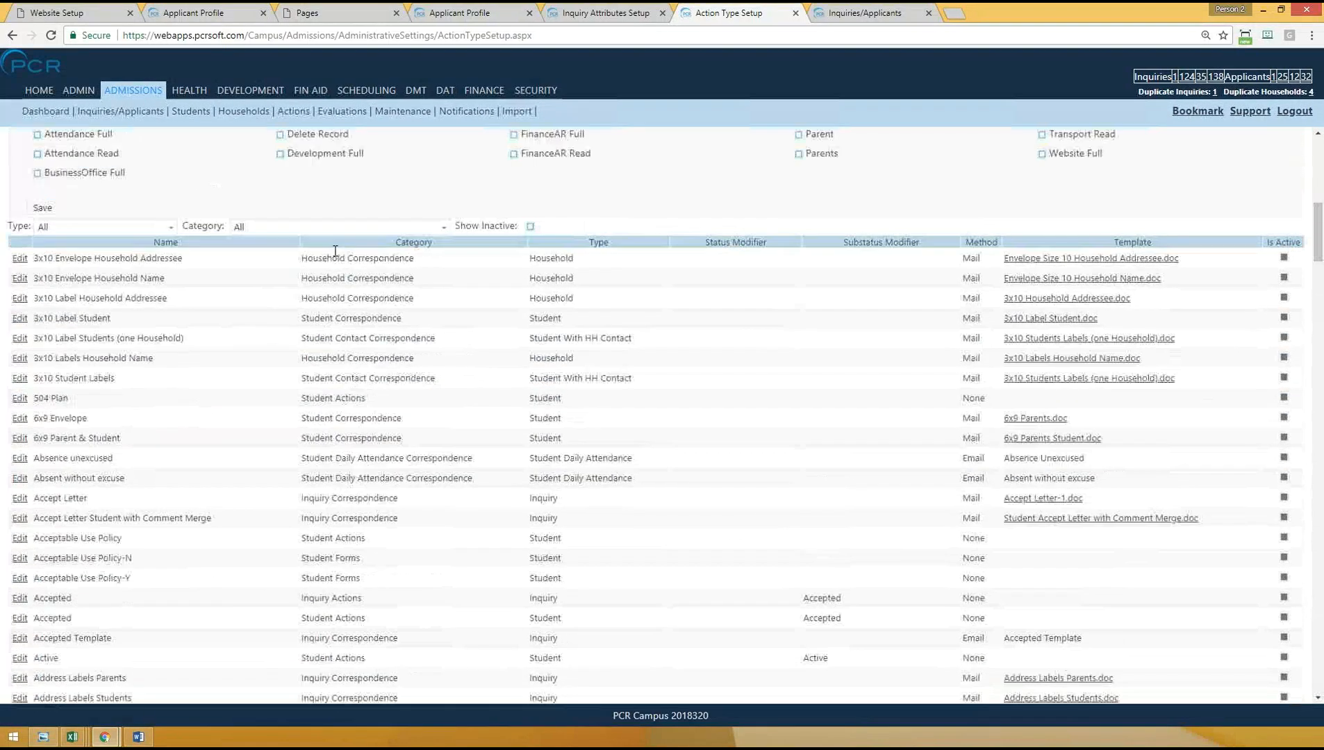
{"action": "left_click", "coordinate": [319, 228]}
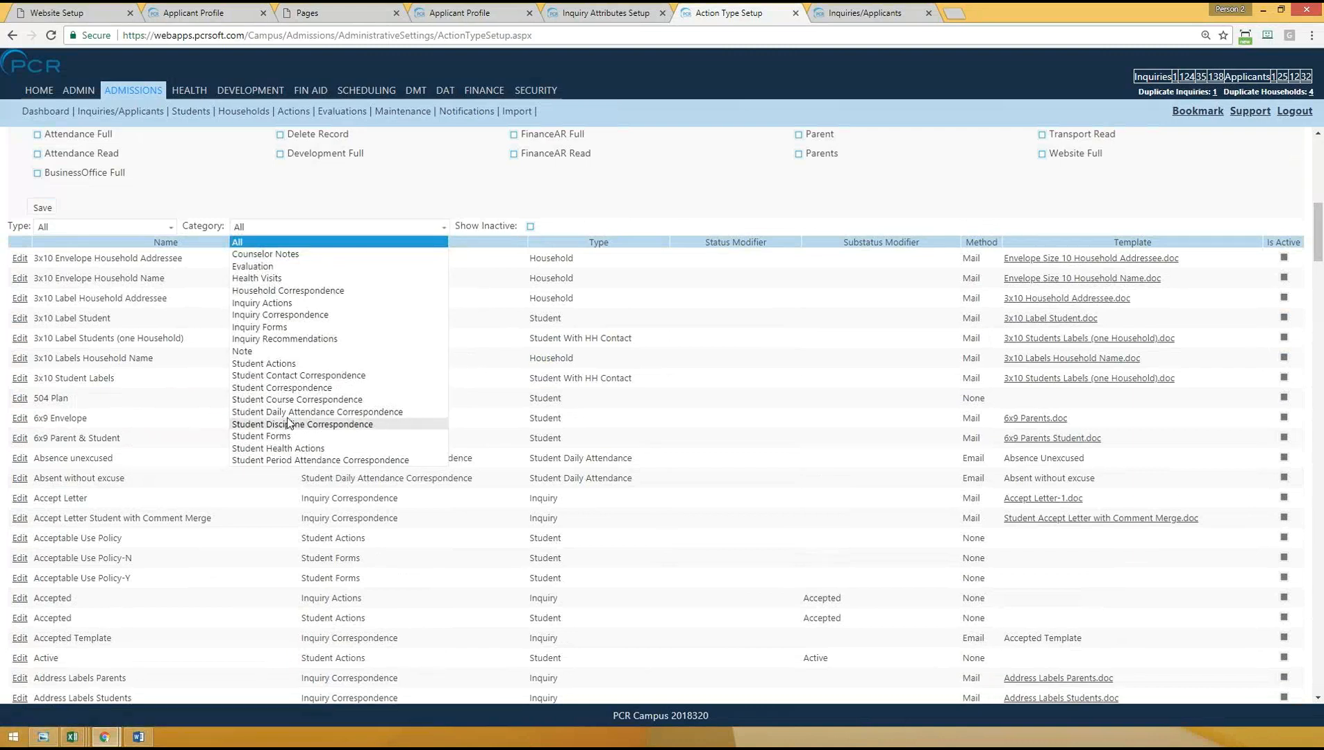
{"action": "left_click", "coordinate": [305, 338]}
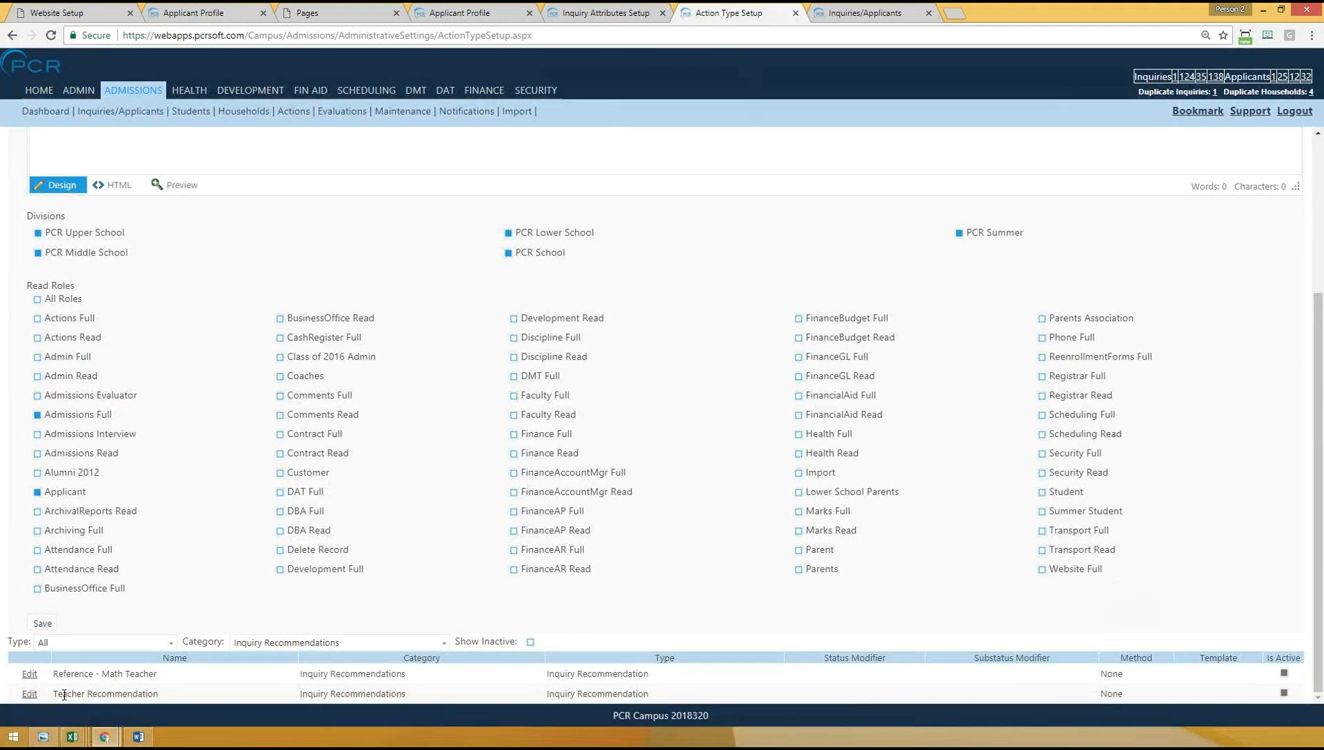
{"action": "left_click_drag", "start_coordinate": [63, 694], "coordinate": [455, 691]}
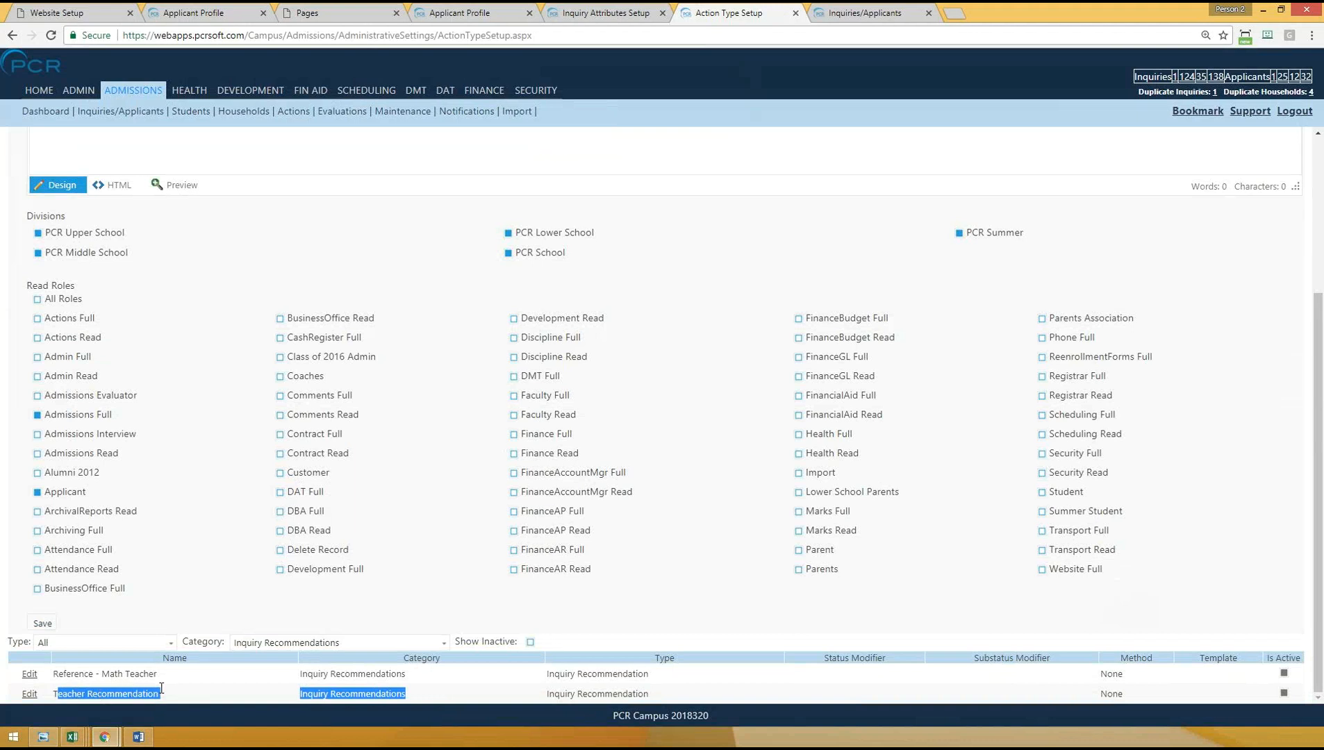
{"action": "left_click", "coordinate": [231, 687]}
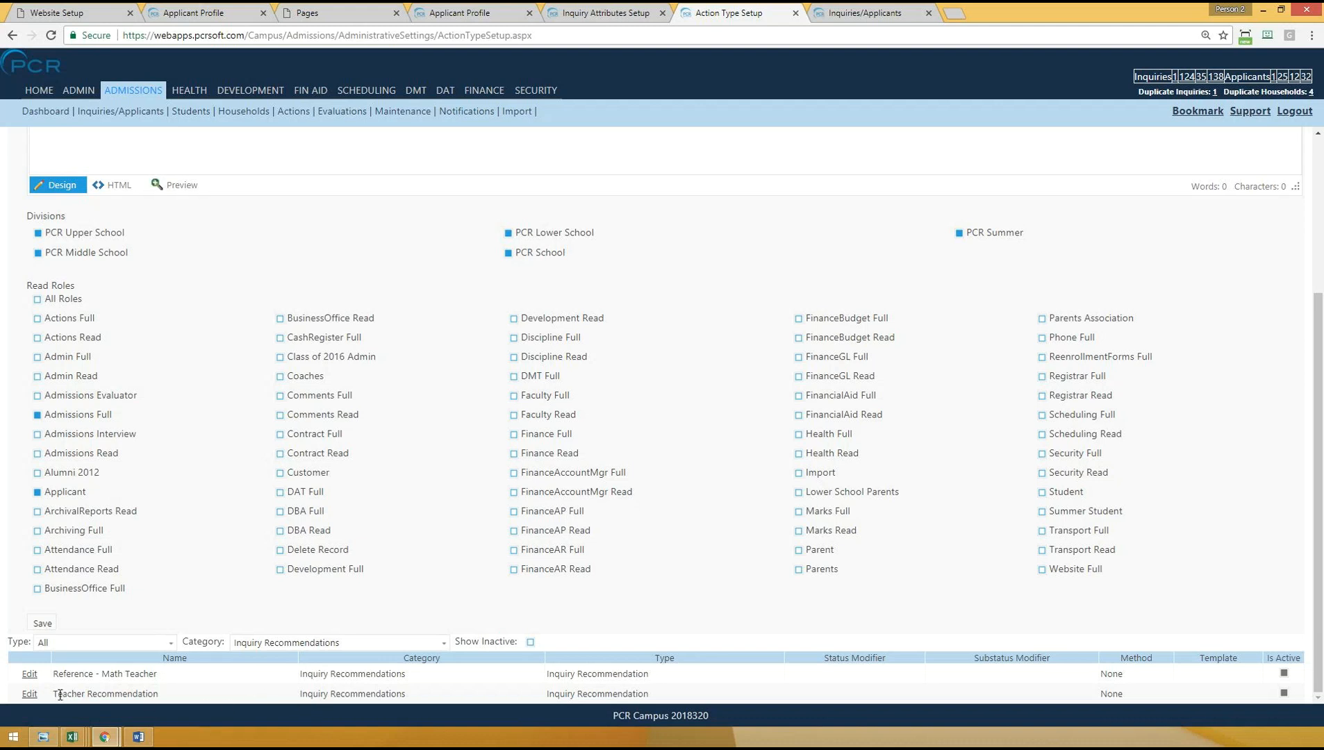
- Open Checklist Actions and display the actions of the Applicant LS checklist, then those of the Applicant US checklist
{"action": "mouse_move", "coordinate": [409, 117]}
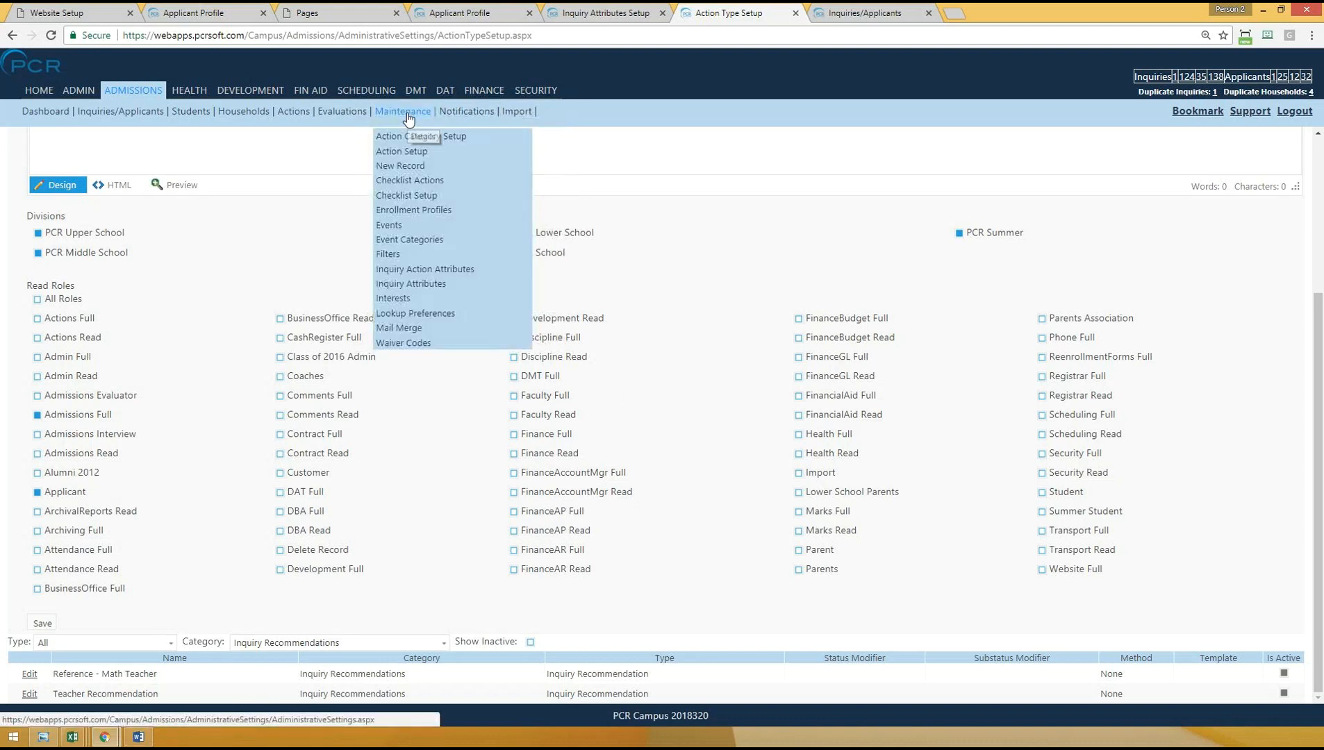
{"action": "left_click", "coordinate": [407, 184]}
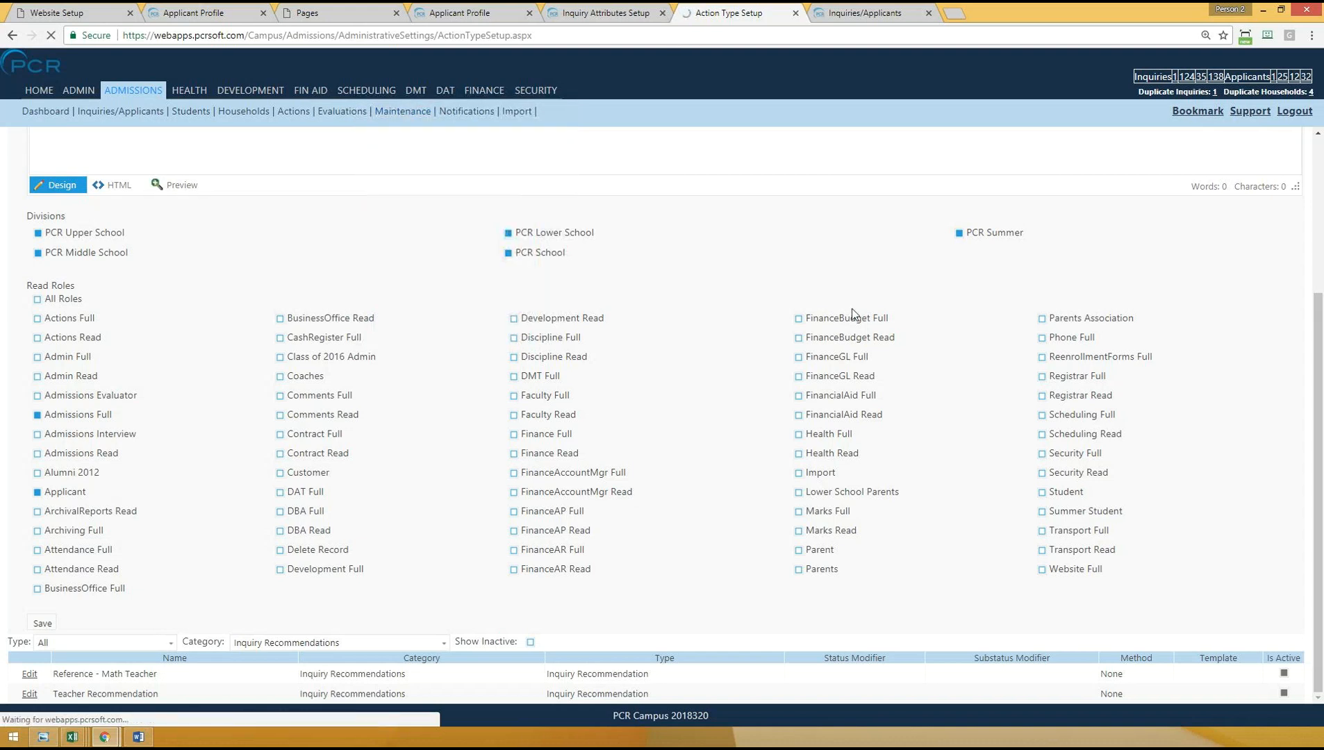
{"action": "left_click", "coordinate": [234, 179]}
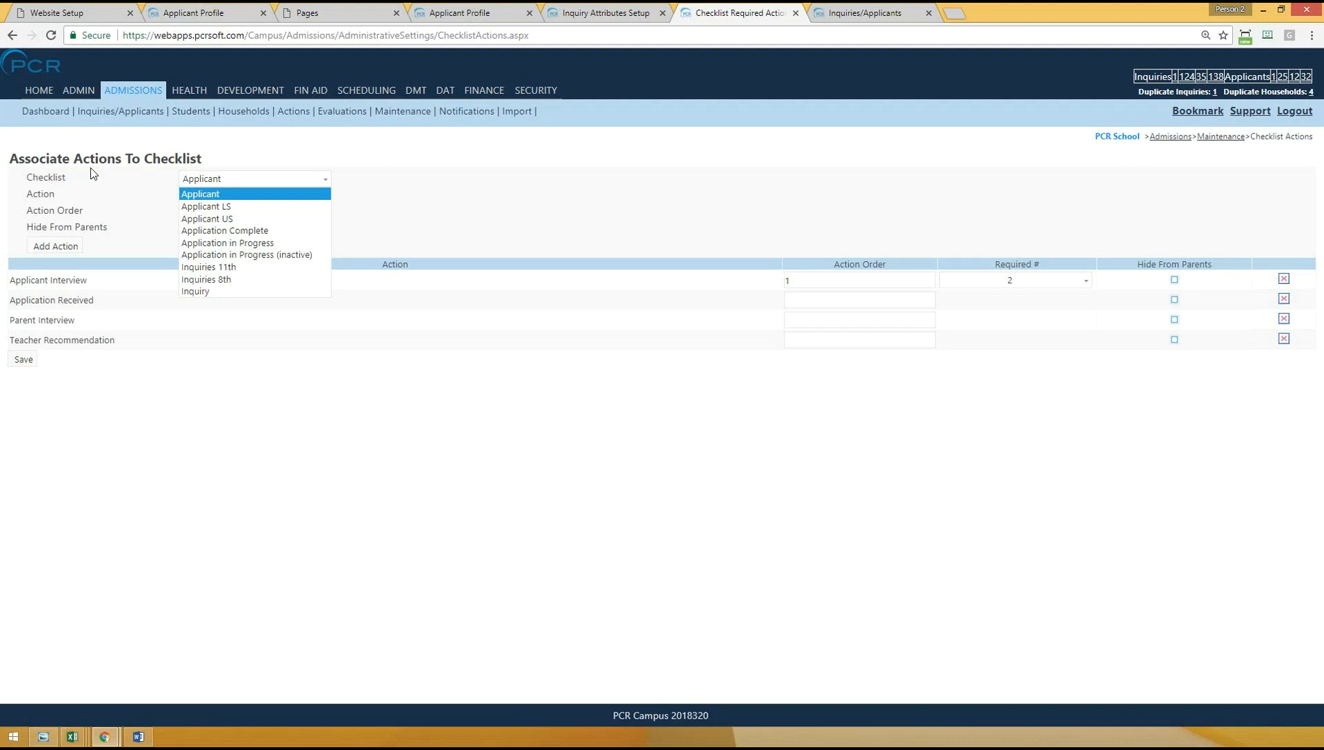
{"action": "left_click", "coordinate": [227, 207]}
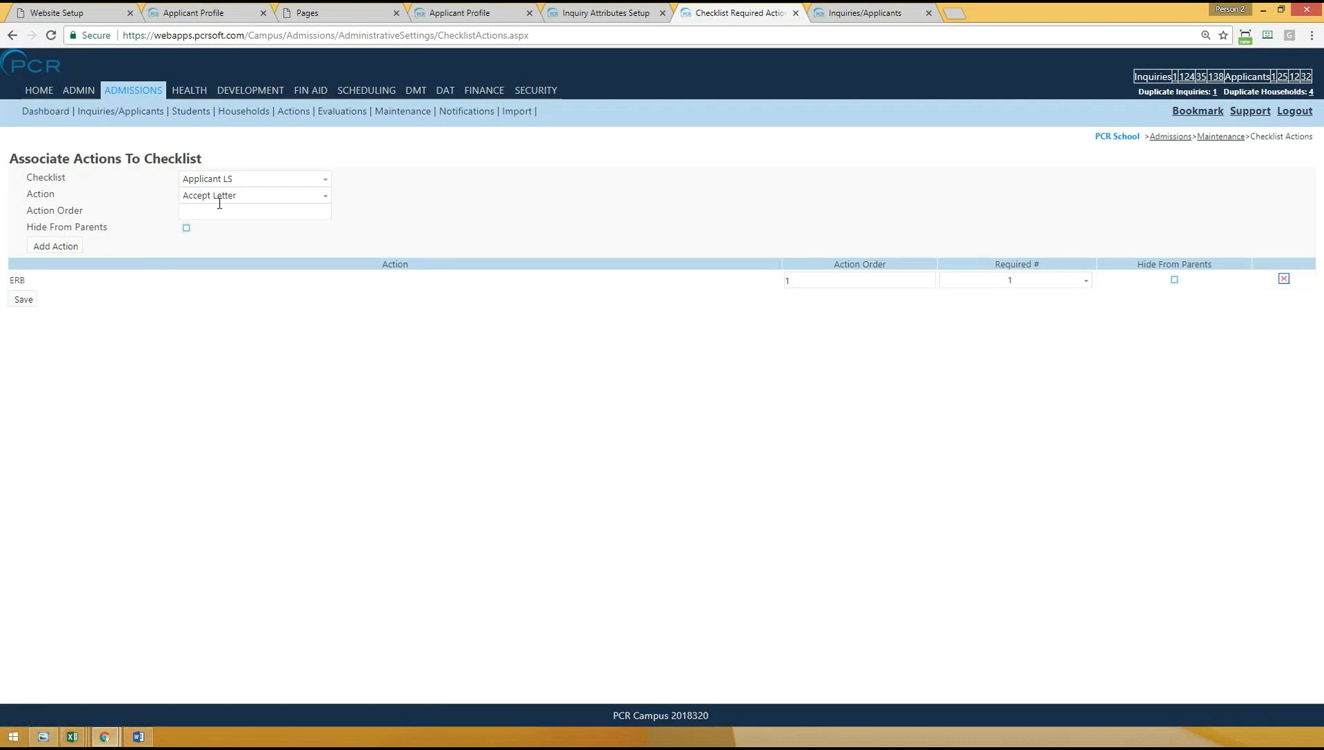
{"action": "left_click", "coordinate": [232, 180]}
{"action": "left_click", "coordinate": [249, 218]}
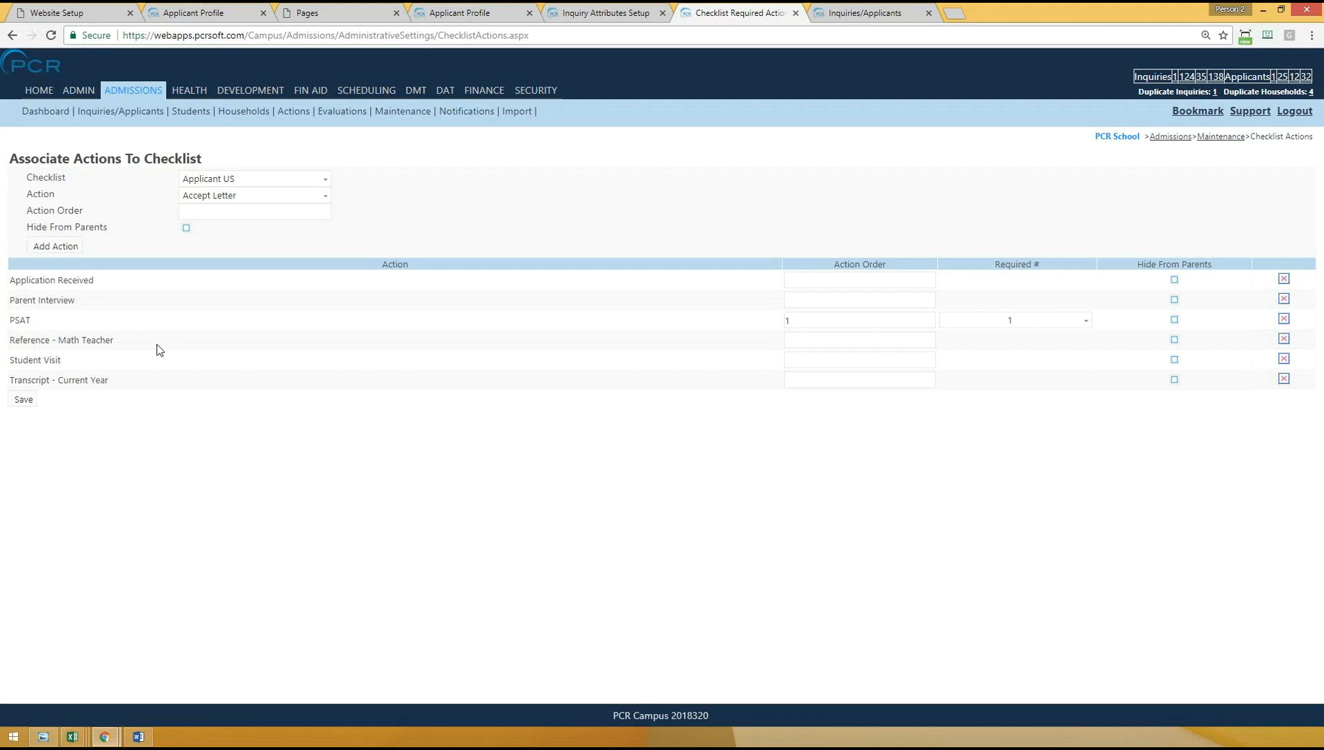
- Display the Applicant checklist and review its associated actions, from Teacher Recommendation up to Applicant Interview
{"action": "left_click", "coordinate": [215, 179]}
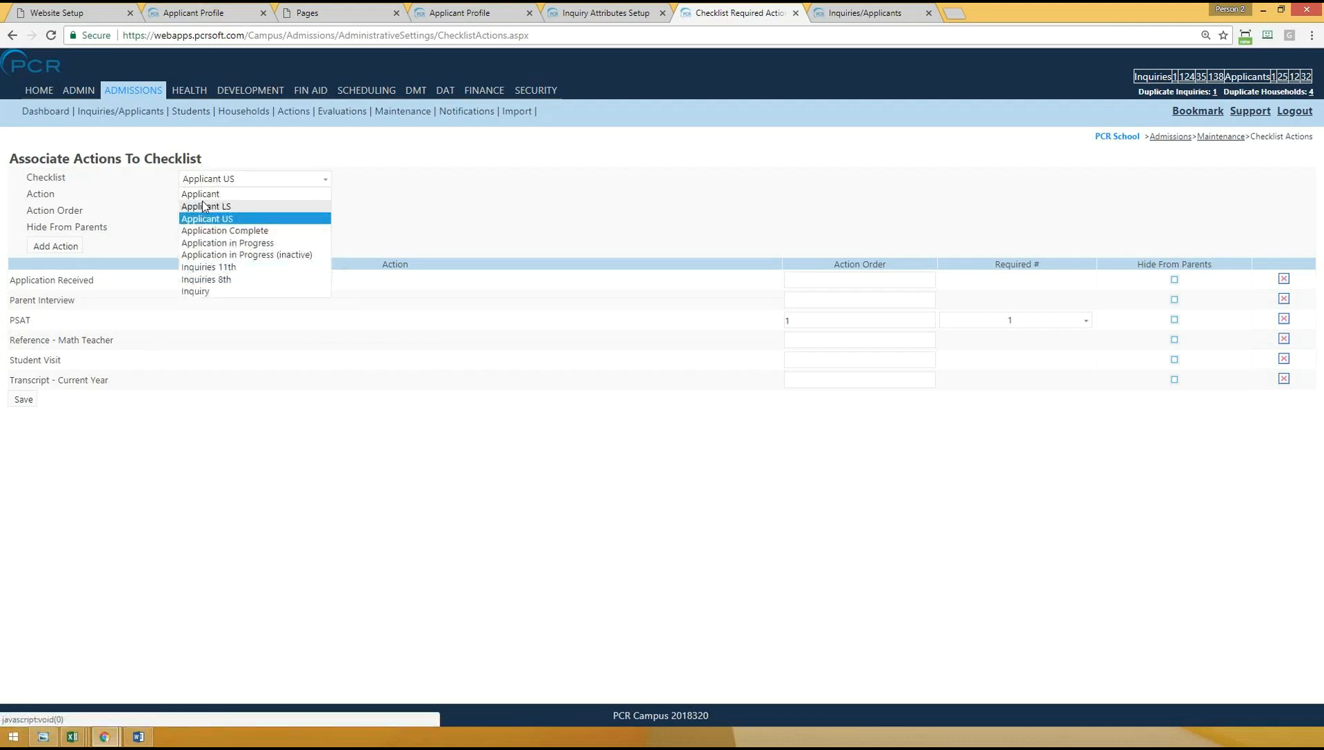
{"action": "left_click", "coordinate": [223, 195]}
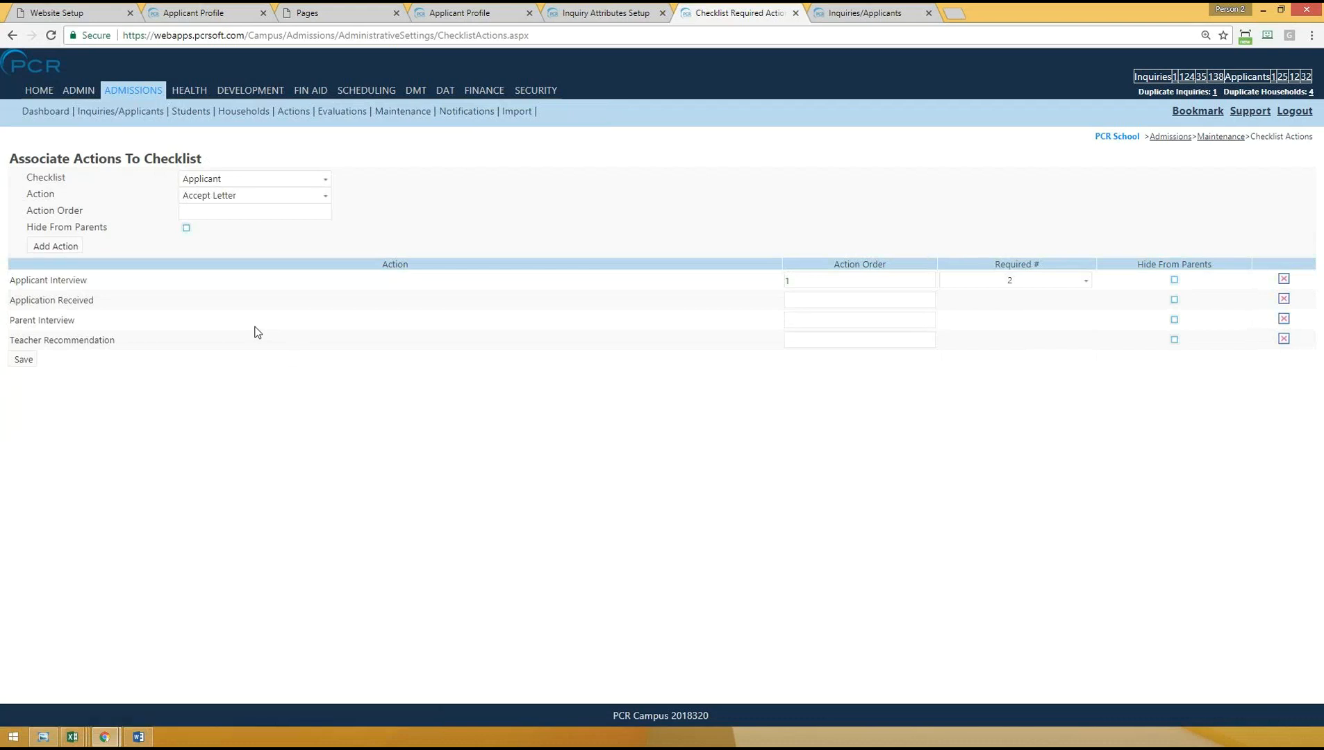
{"action": "left_click_drag", "start_coordinate": [54, 340], "coordinate": [147, 341]}
{"action": "left_click_drag", "start_coordinate": [19, 320], "coordinate": [117, 305]}
{"action": "left_click_drag", "start_coordinate": [21, 280], "coordinate": [106, 285]}
{"action": "left_click", "coordinate": [375, 418]}
- Look through the actions that can be added to the Applicant checklist without choosing one
{"action": "mouse_move", "coordinate": [413, 98]}
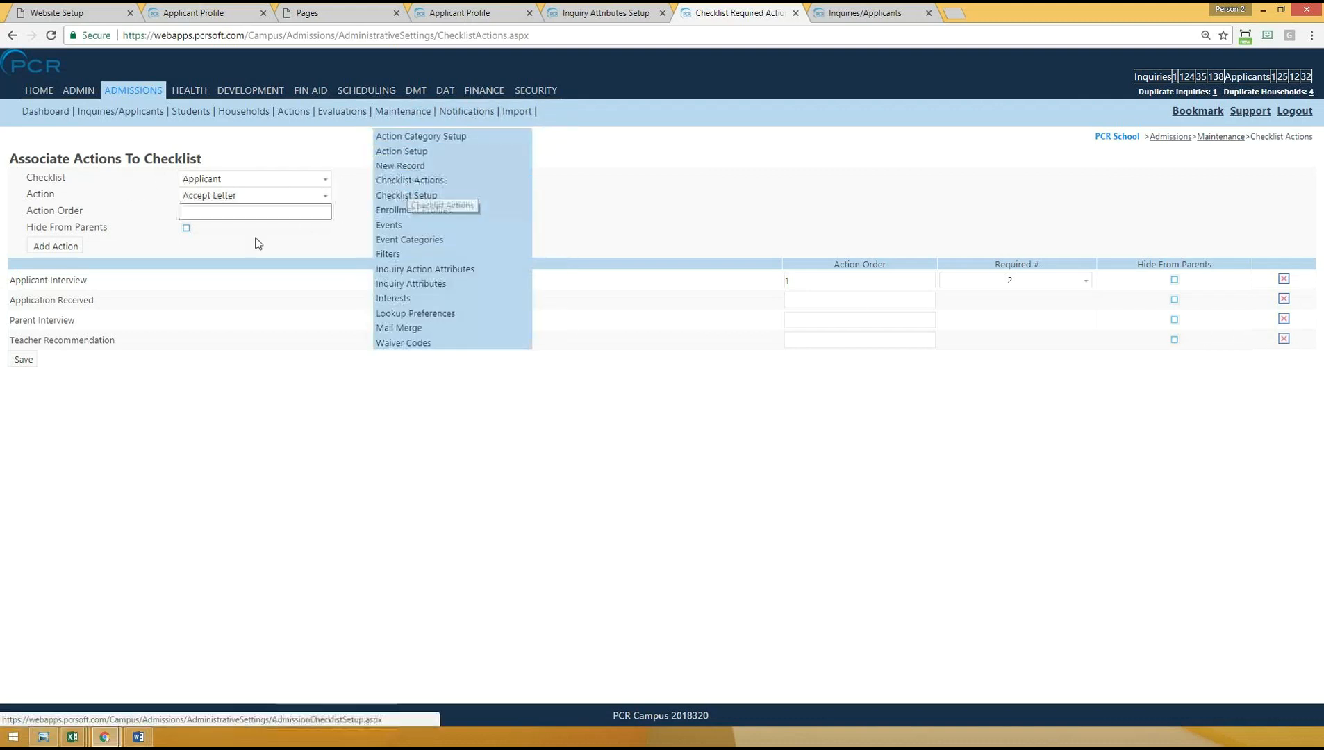
{"action": "left_click", "coordinate": [254, 179]}
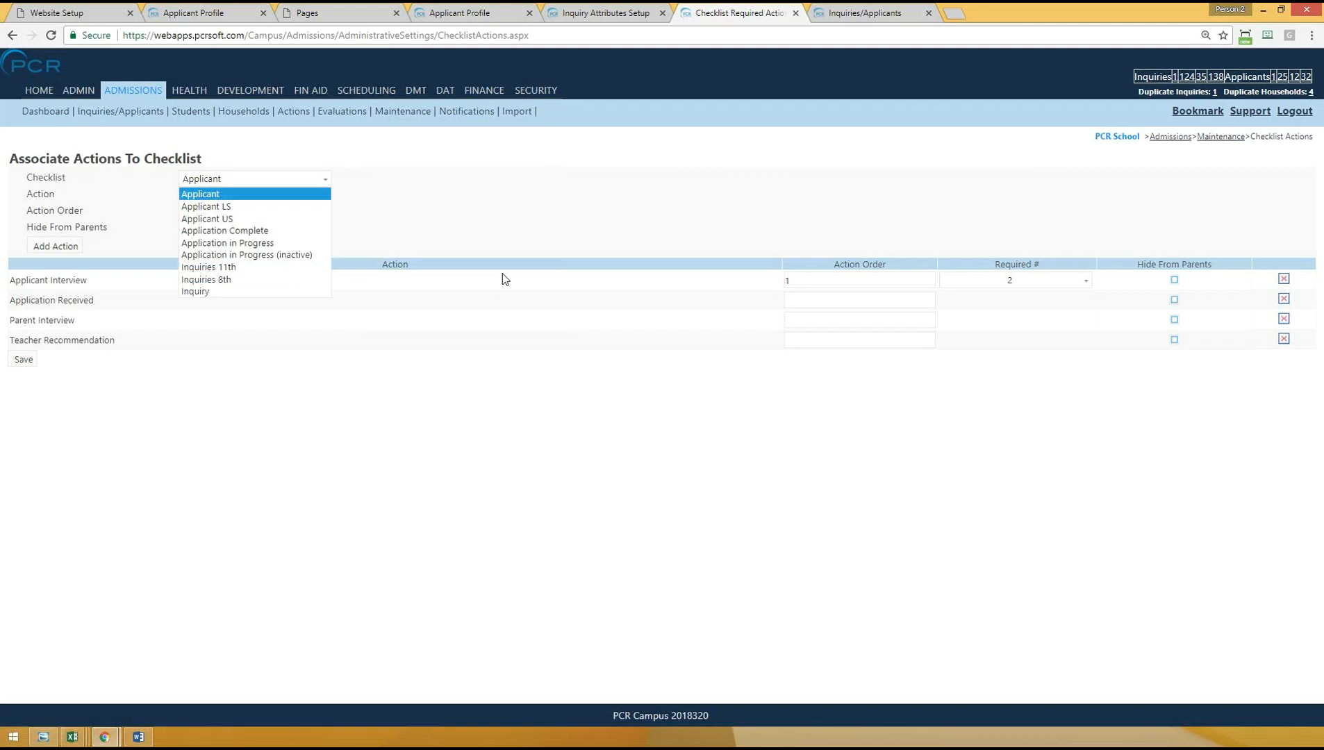
{"action": "left_click", "coordinate": [202, 196]}
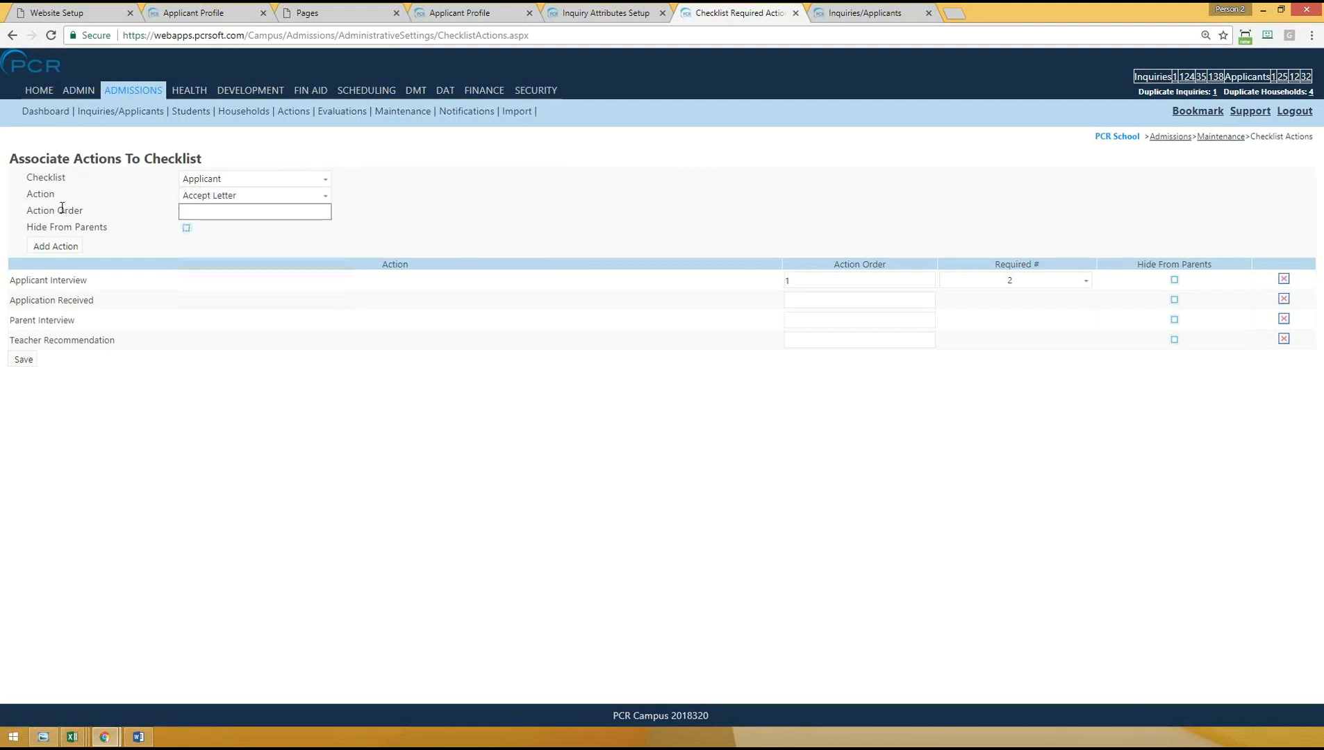
{"action": "left_click", "coordinate": [208, 195]}
{"action": "scroll", "coordinate": [245, 240], "scroll_direction": "down", "scroll_amount": 10}
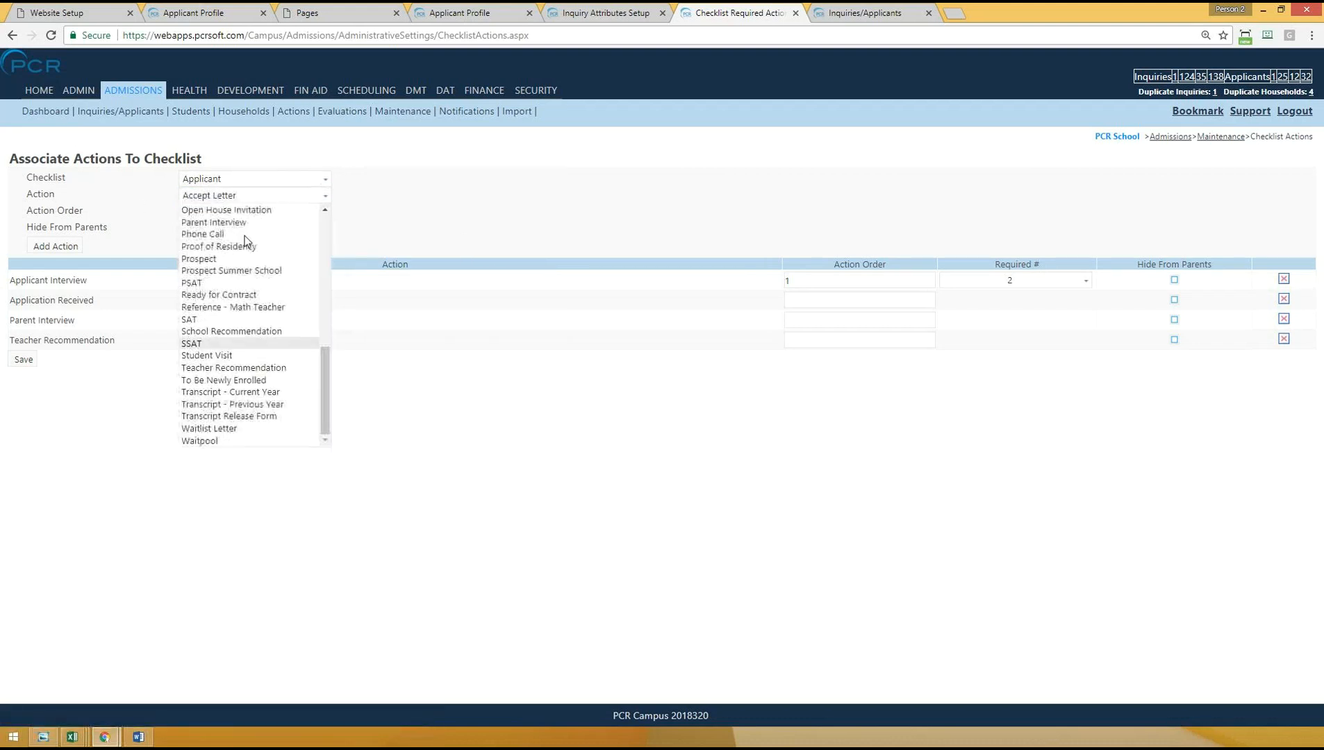
{"action": "left_click", "coordinate": [128, 297]}
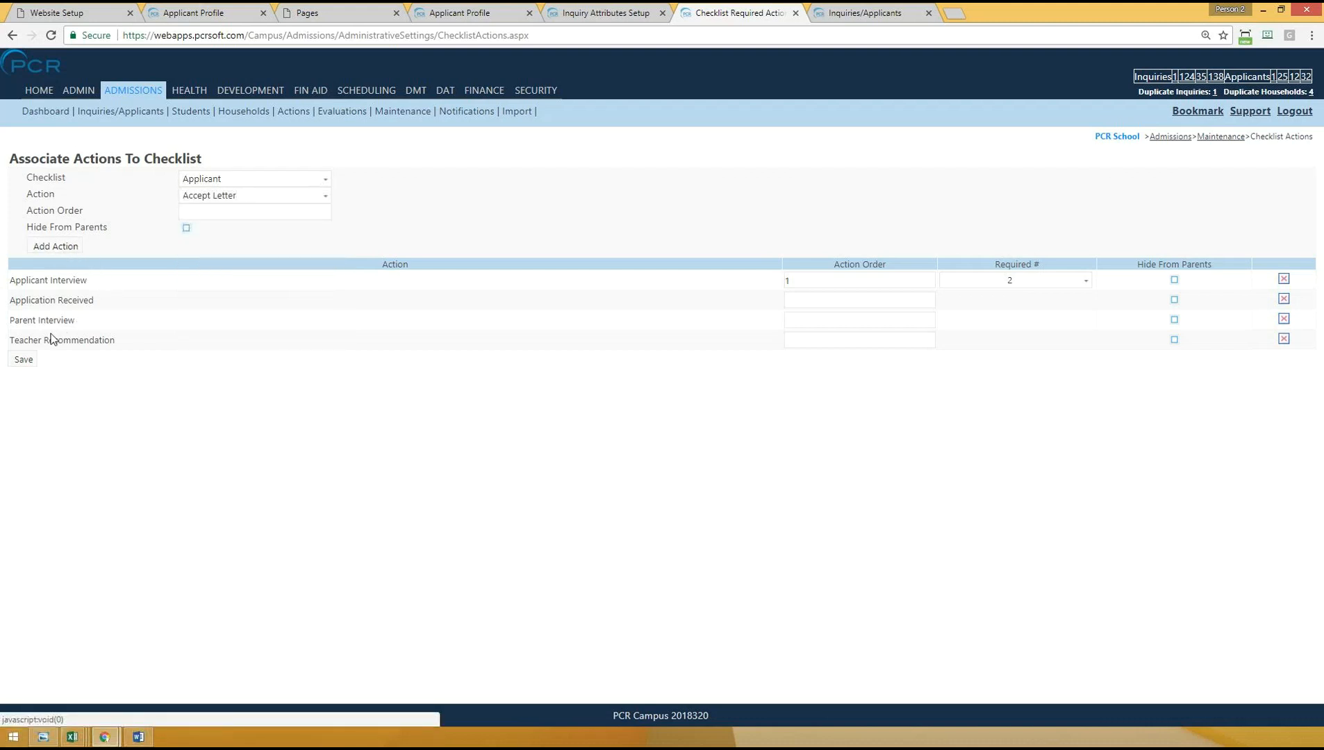
- Check the Teacher Recommendation action on the Applicant checklist, then return to the Applicant Profile page
{"action": "double_click", "coordinate": [142, 340]}
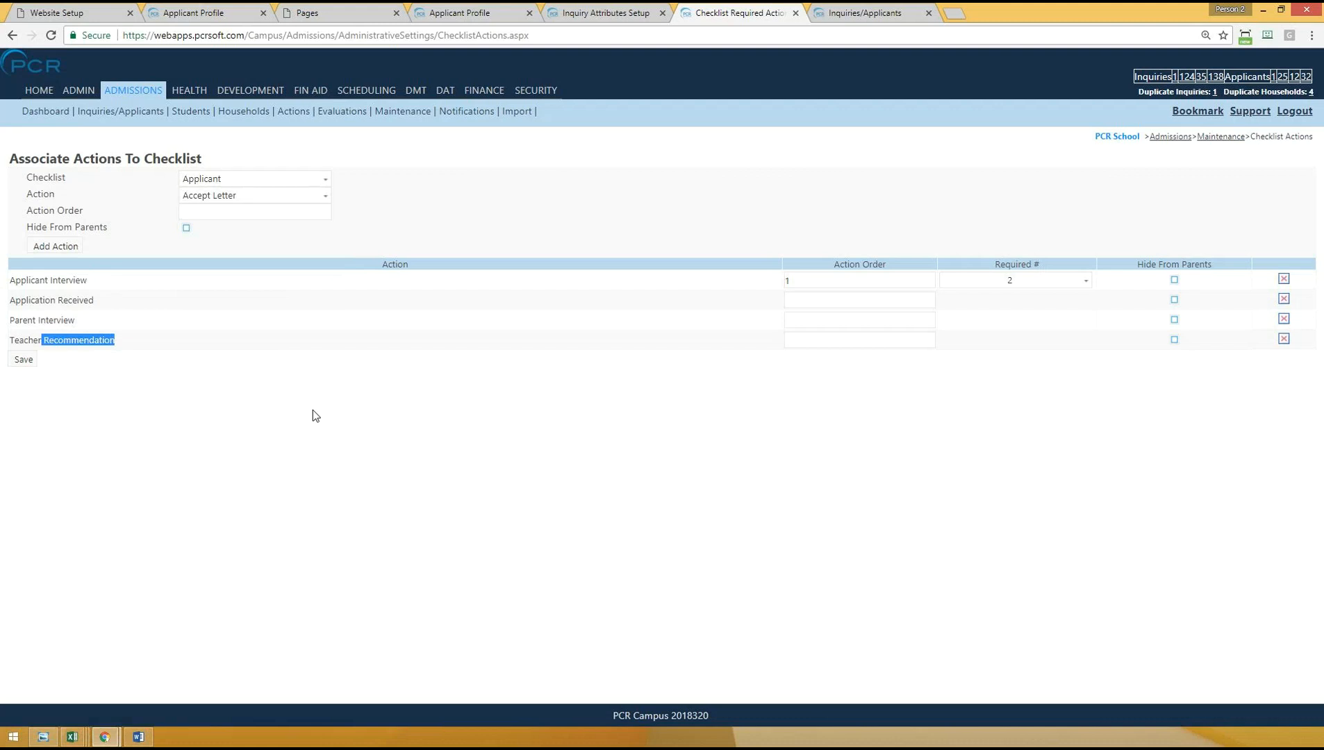
{"action": "left_click_drag", "start_coordinate": [15, 342], "coordinate": [172, 337]}
{"action": "left_click", "coordinate": [205, 297]}
{"action": "left_click", "coordinate": [453, 11]}
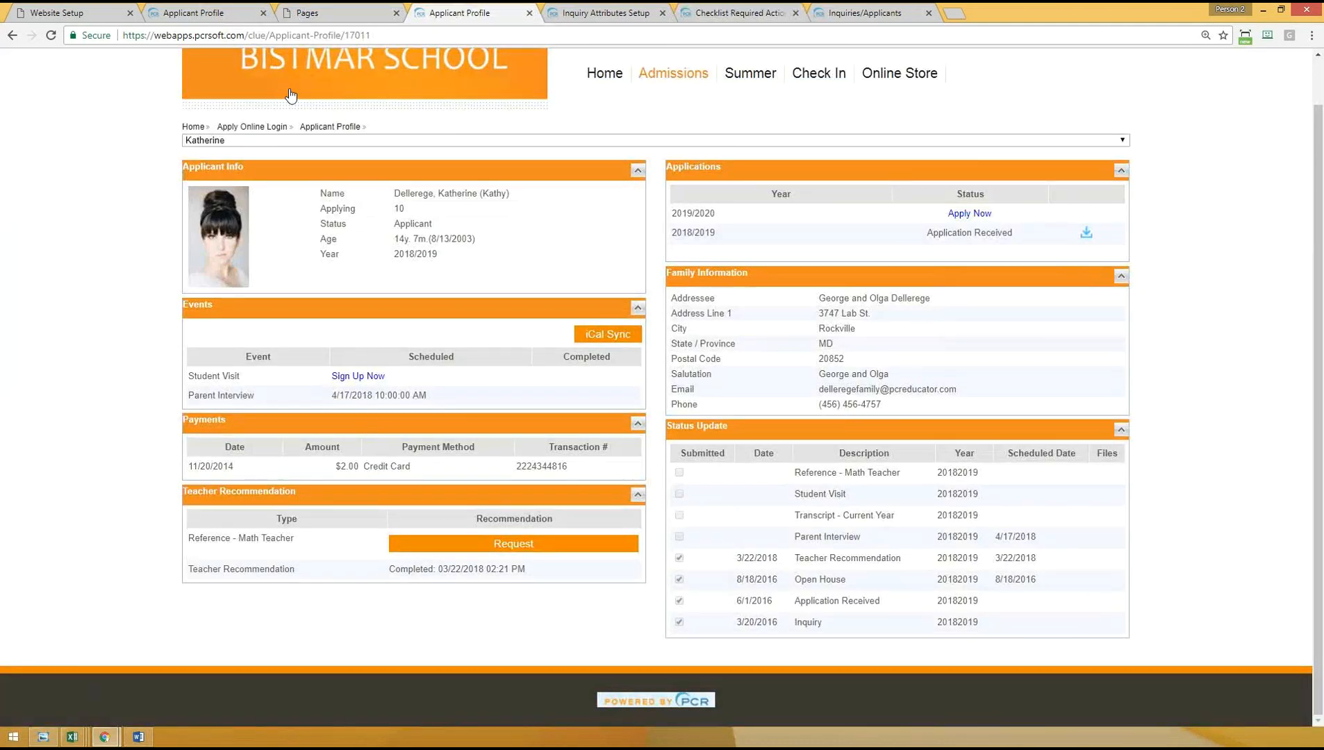
- Reload the Applicant Profile page and check its Teacher Recommendation and Status Update sections
{"action": "key", "text": "ctrl+l"}
{"action": "key", "text": "Return"}
{"action": "scroll", "coordinate": [82, 412], "scroll_direction": "up", "scroll_amount": 1}
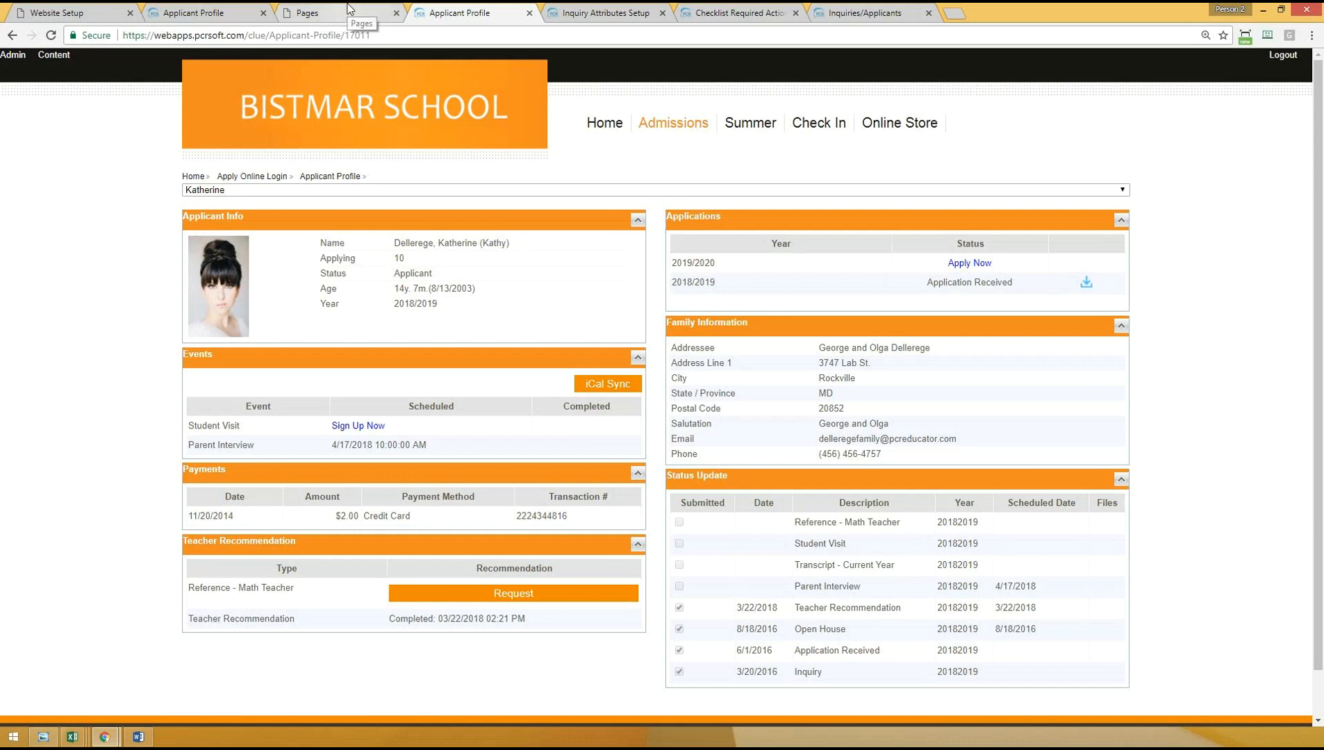
- Open the applicant's checklists from Inquiries/Applicants and delete the completed Teacher Recommendation entry
{"action": "left_click", "coordinate": [743, 12]}
{"action": "left_click", "coordinate": [141, 112]}
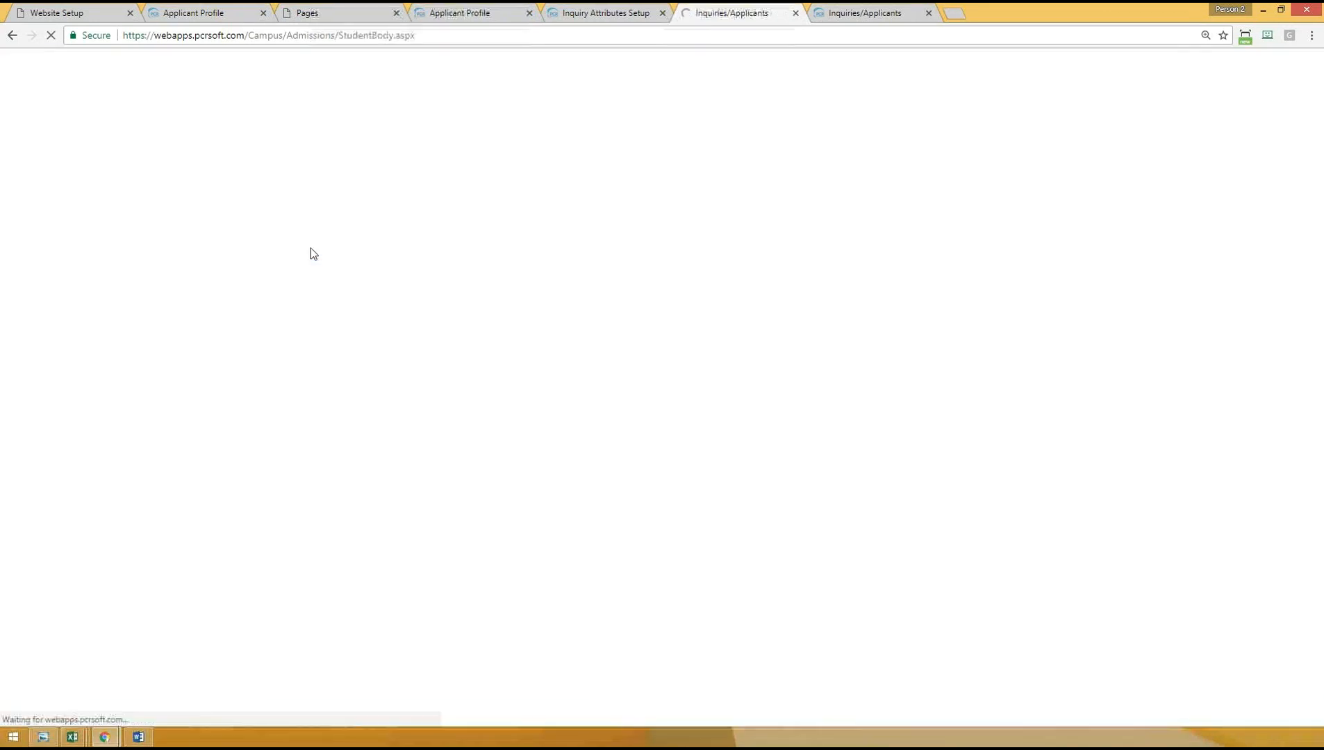
{"action": "left_click", "coordinate": [362, 236]}
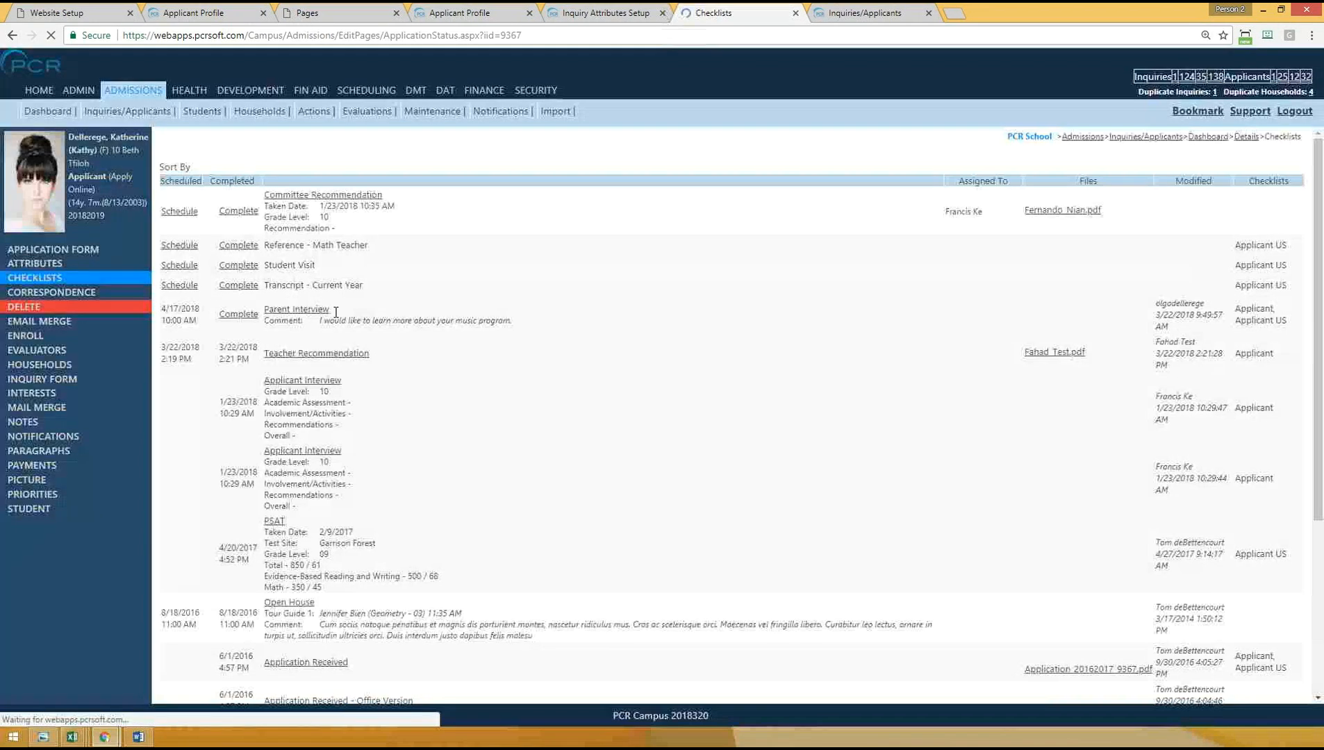
{"action": "left_click", "coordinate": [324, 361]}
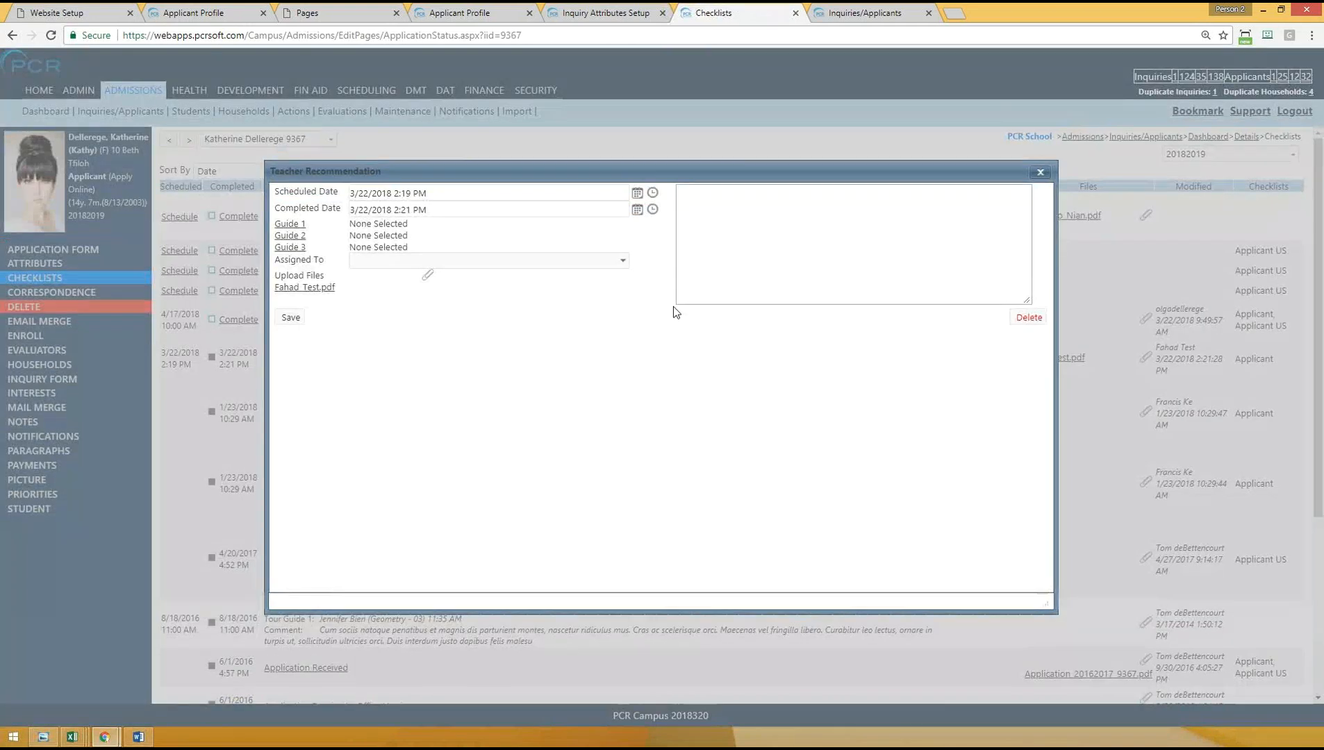
{"action": "left_click", "coordinate": [1040, 318]}
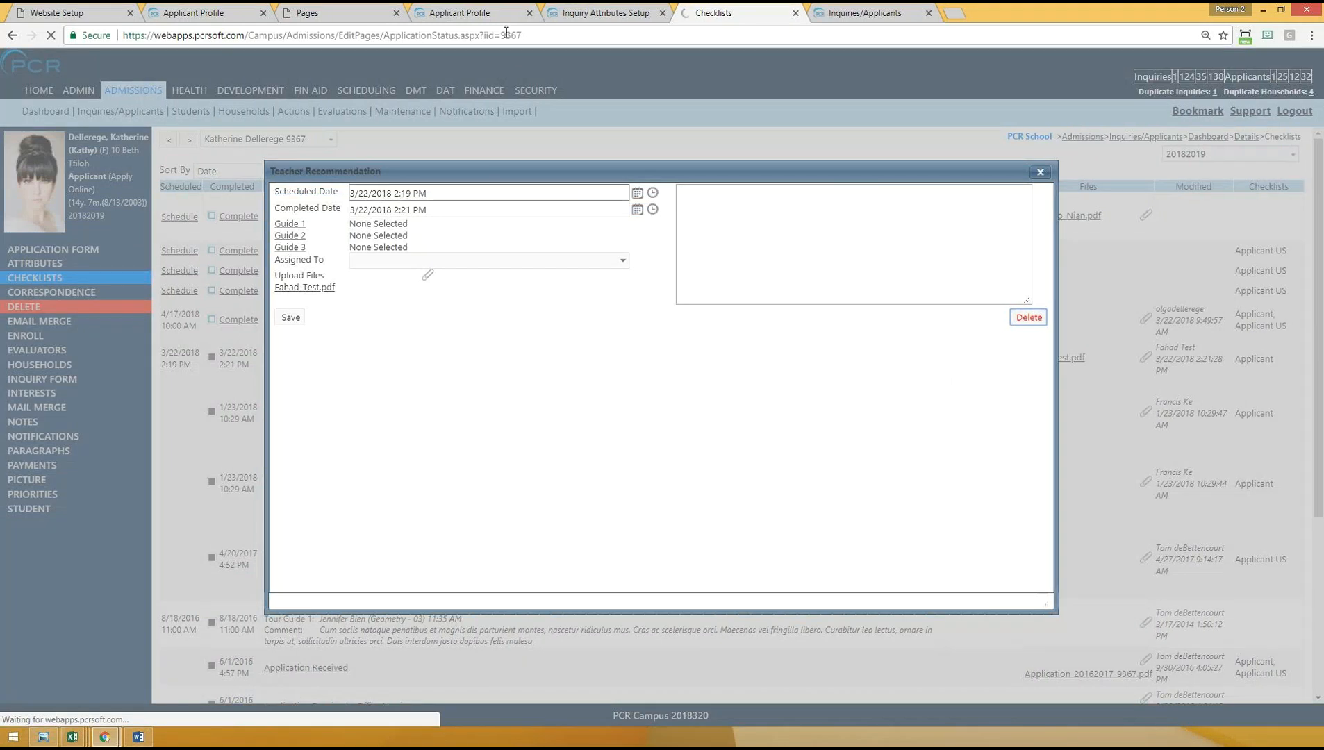
- Reload the Applicant Profile page, check its Teacher Recommendation section, and open the request form for the Teacher Recommendation type
{"action": "left_click", "coordinate": [455, 13]}
{"action": "left_click", "coordinate": [446, 35]}
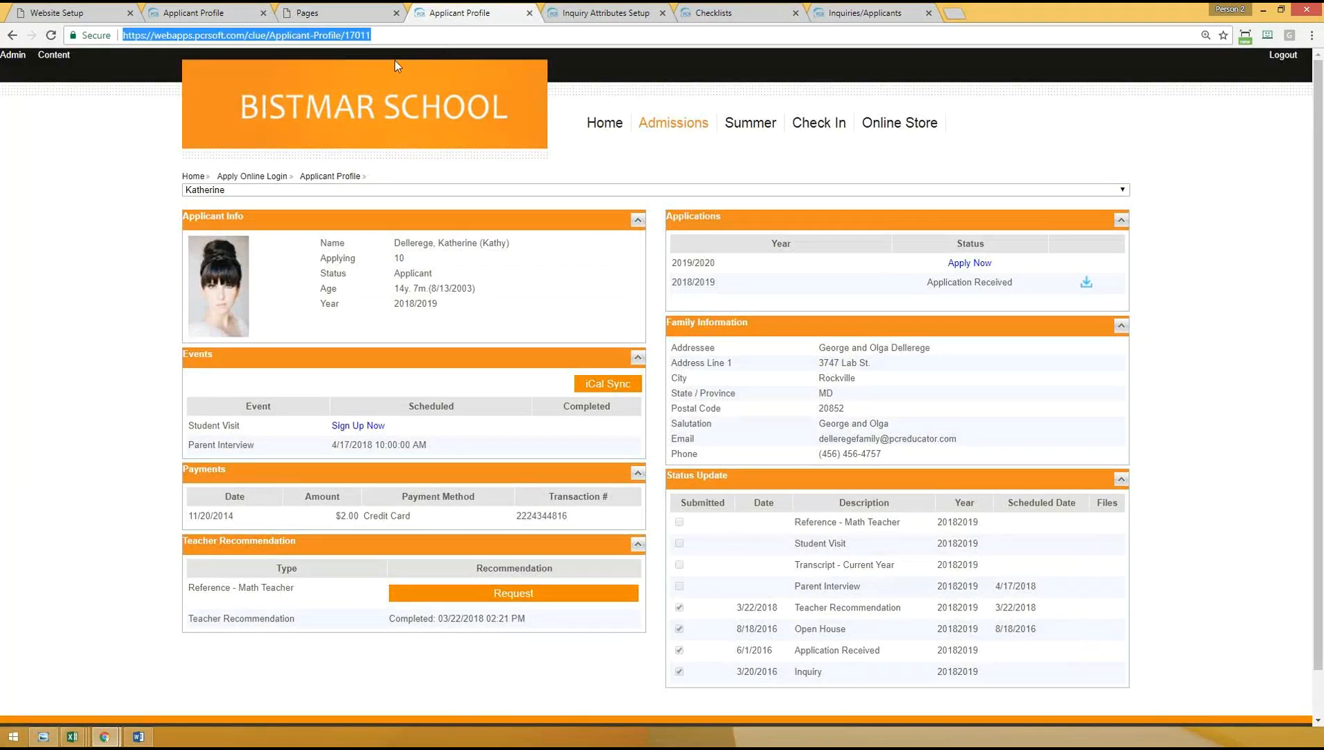
{"action": "key", "text": "Return"}
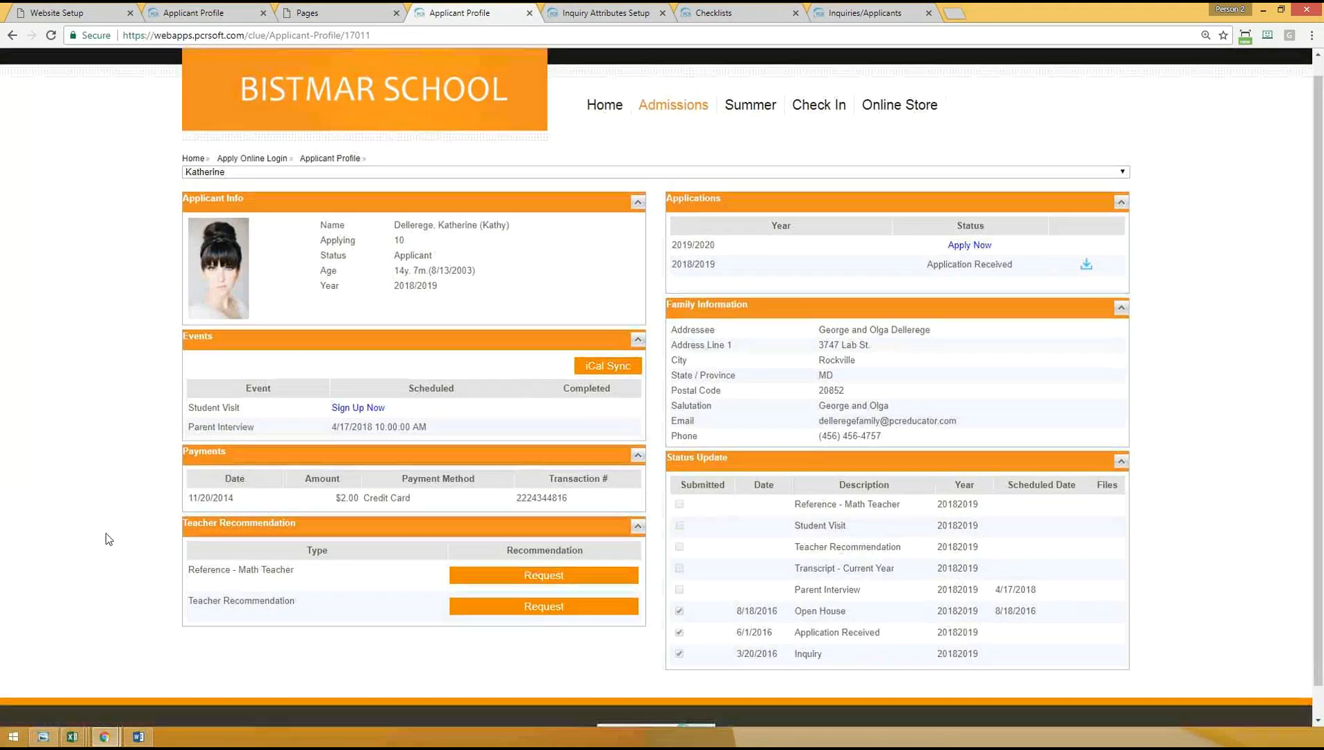
{"action": "scroll", "coordinate": [108, 539], "scroll_direction": "down", "scroll_amount": 1}
{"action": "left_click_drag", "start_coordinate": [198, 570], "coordinate": [308, 573]}
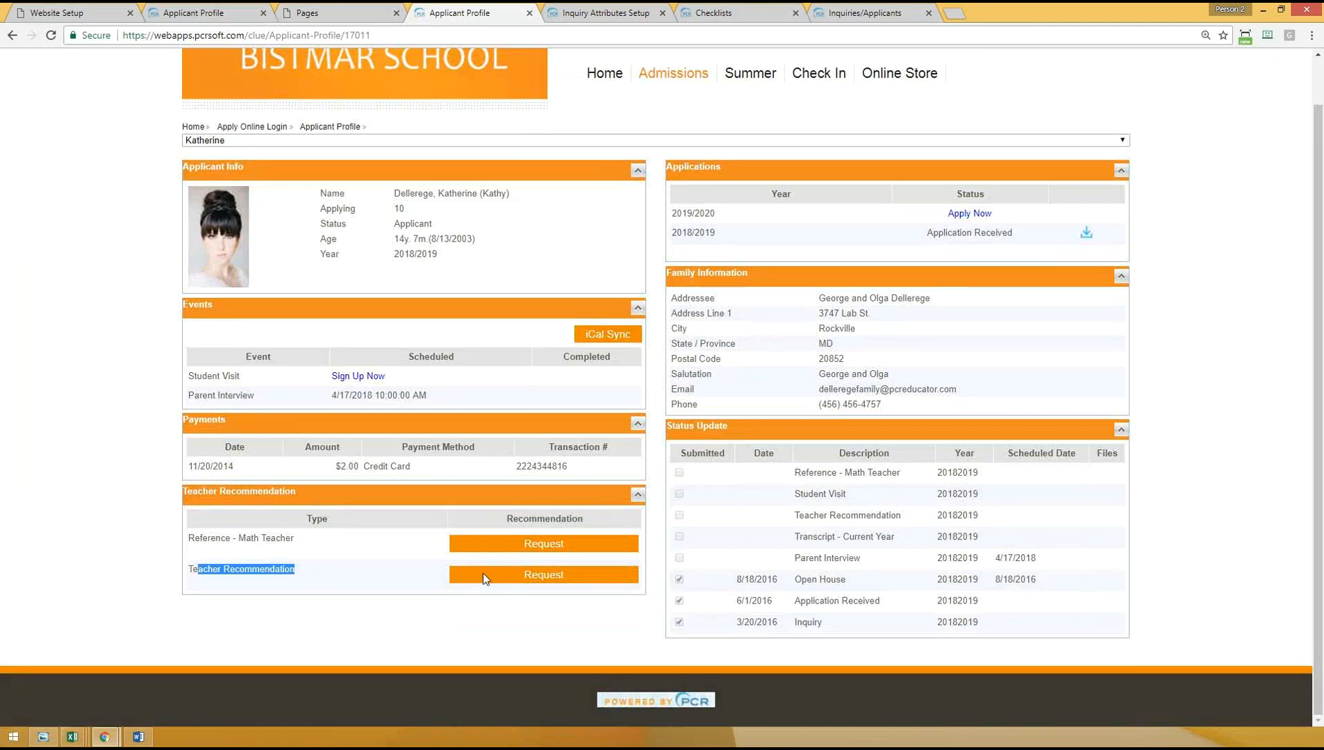
{"action": "left_click", "coordinate": [134, 438]}
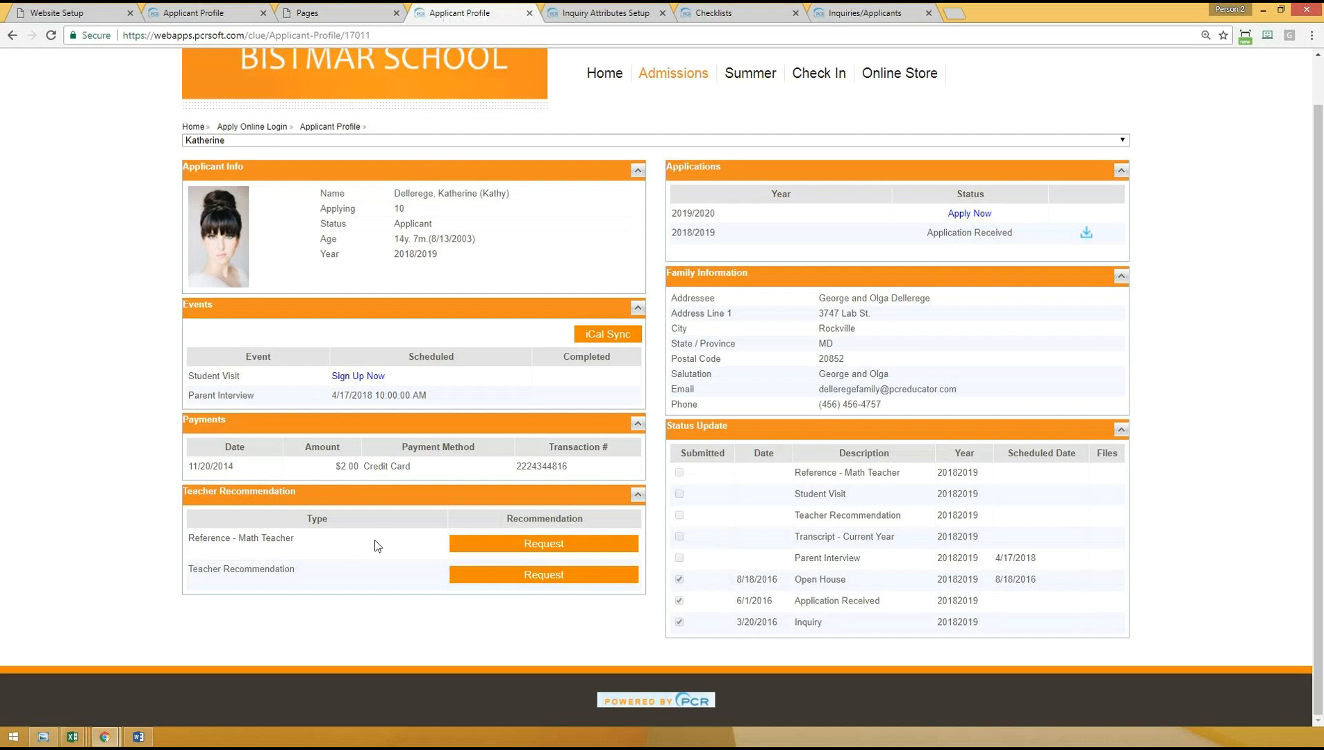
{"action": "left_click", "coordinate": [535, 576]}
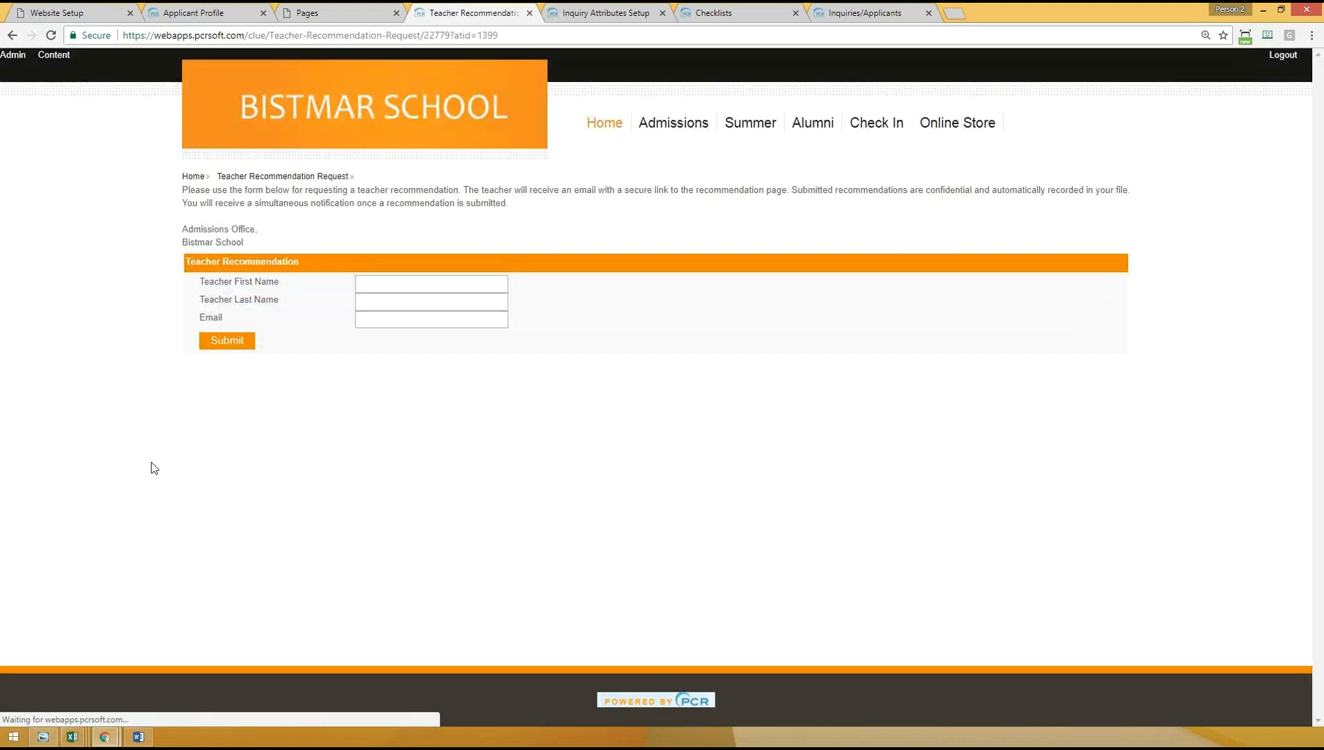
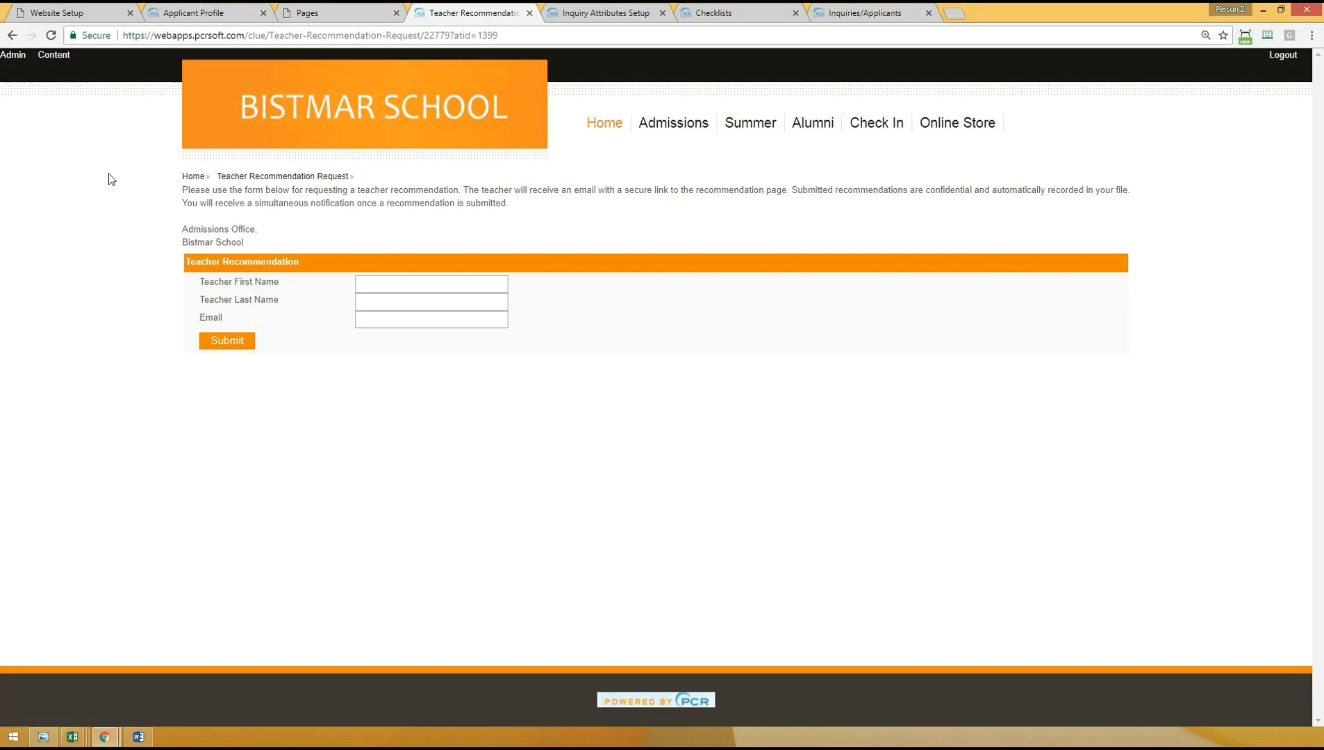
- Search the website's Pages list for page titles containing "recommend"
{"action": "left_click", "coordinate": [332, 8]}
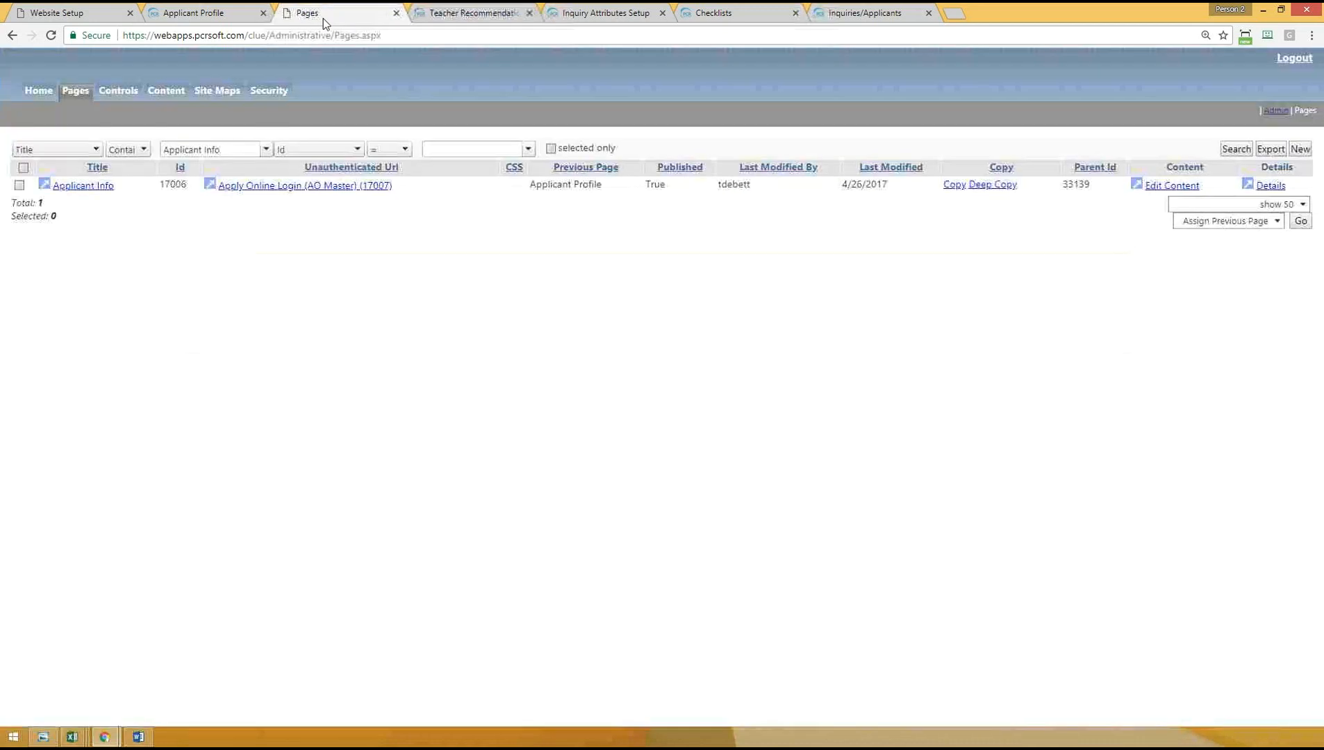
{"action": "left_click", "coordinate": [219, 149]}
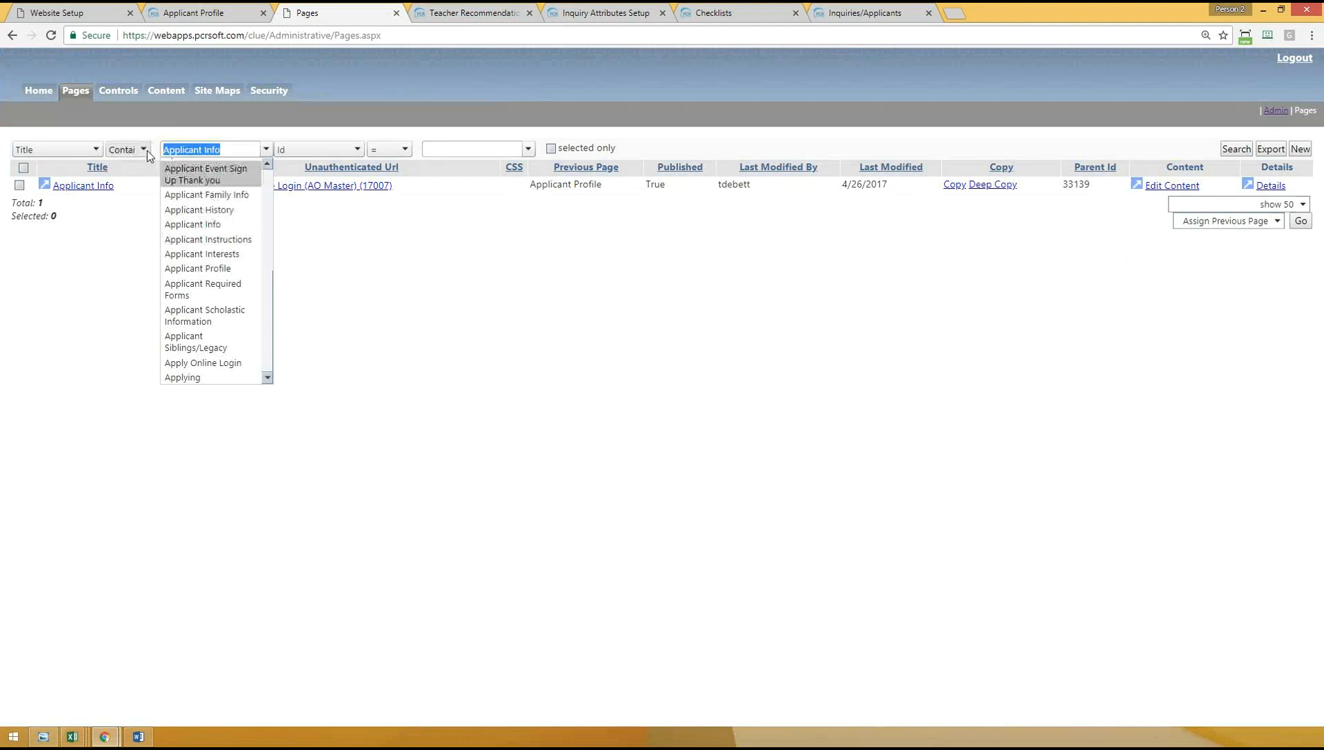
{"action": "type", "text": "recomme"}
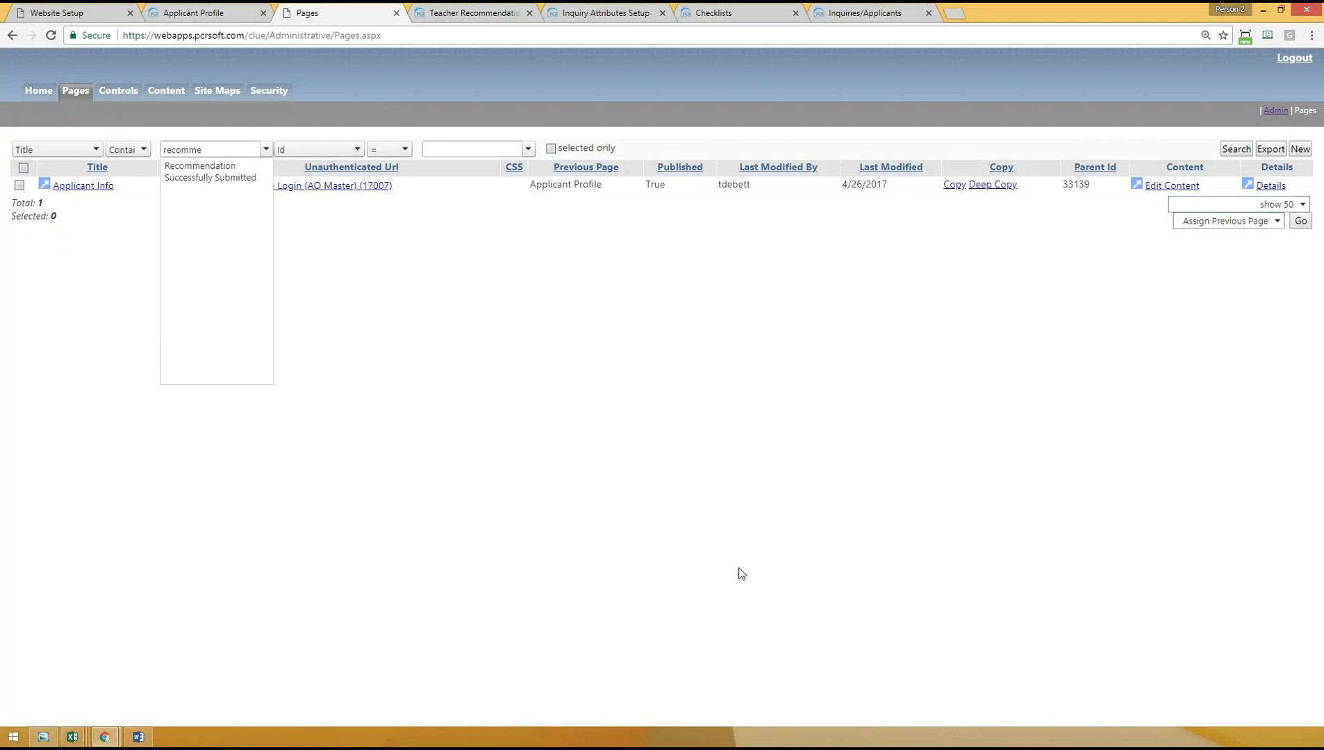
{"action": "type", "text": "nd"}
{"action": "left_click", "coordinate": [1231, 152]}
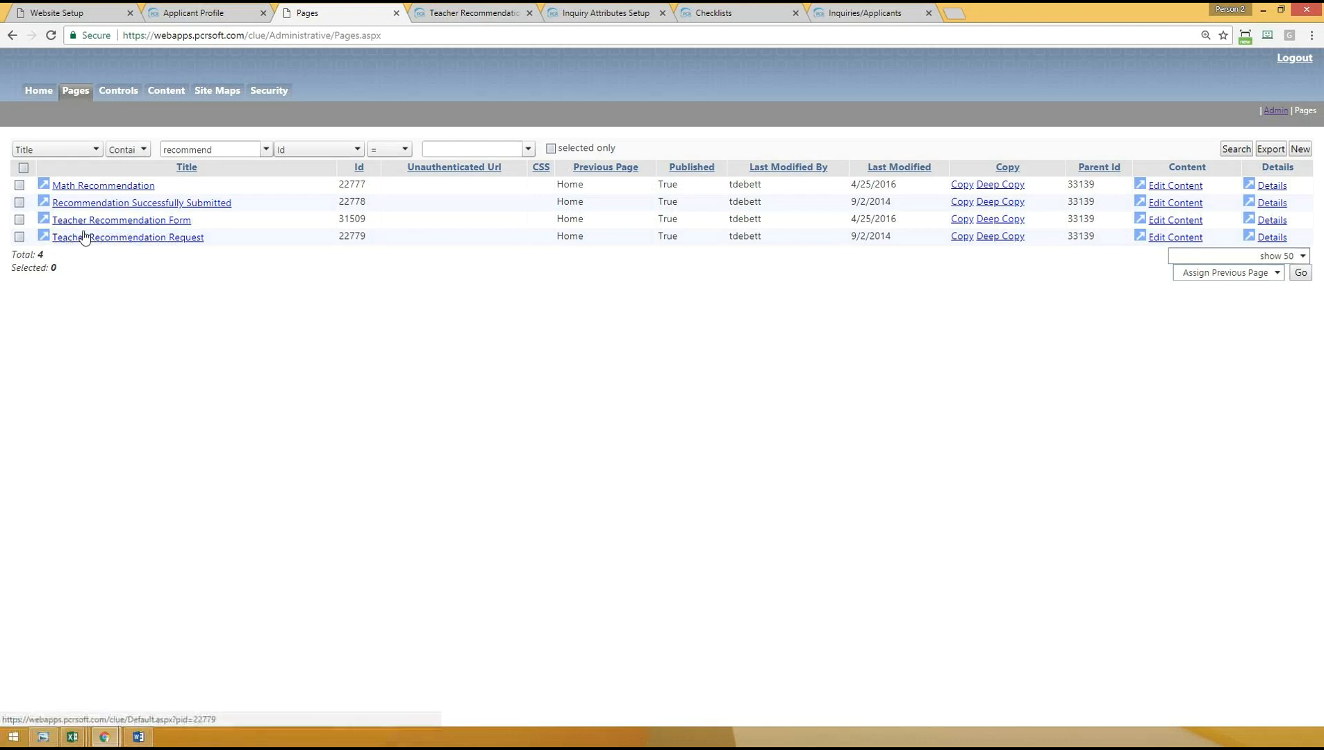
- Review the recommendation pages in the list and compare them with the recommendation types on the Applicant Profile page
{"action": "left_click_drag", "start_coordinate": [192, 220], "coordinate": [54, 221]}
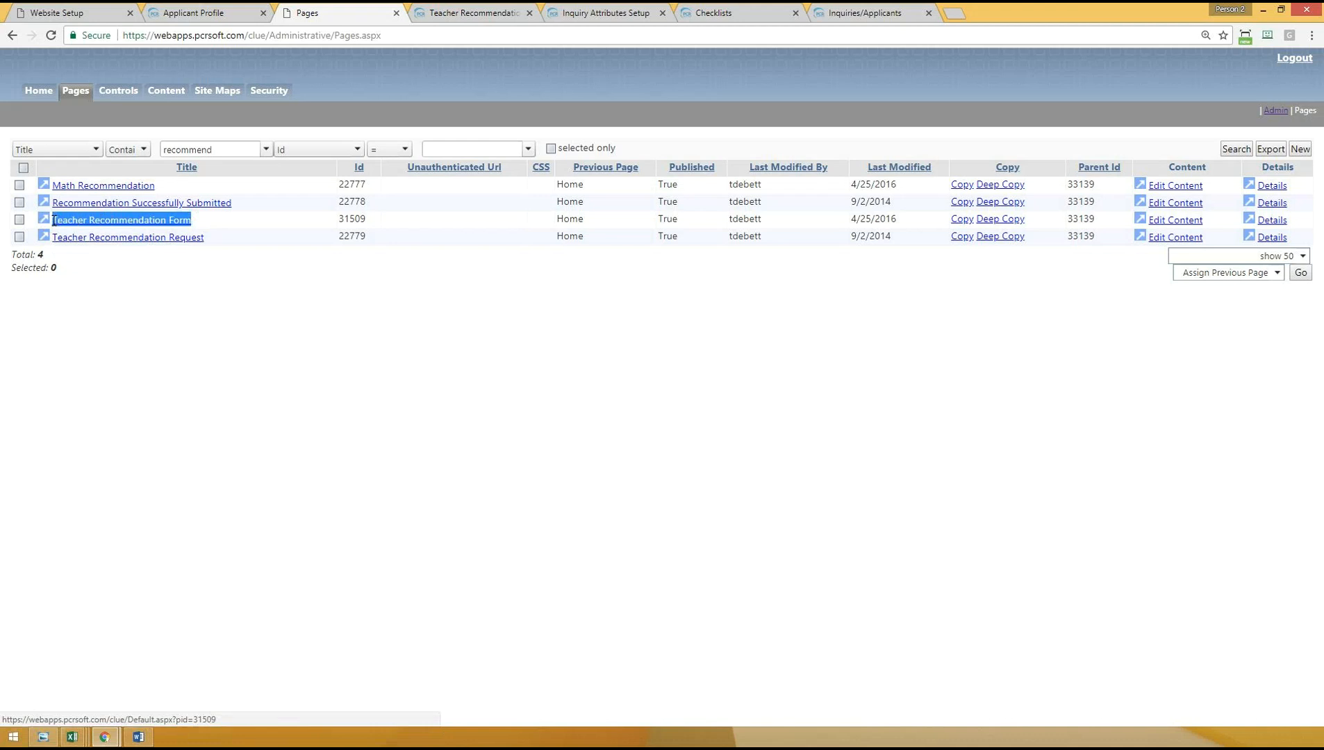
{"action": "left_click", "coordinate": [174, 282]}
{"action": "left_click_drag", "start_coordinate": [233, 203], "coordinate": [51, 203]}
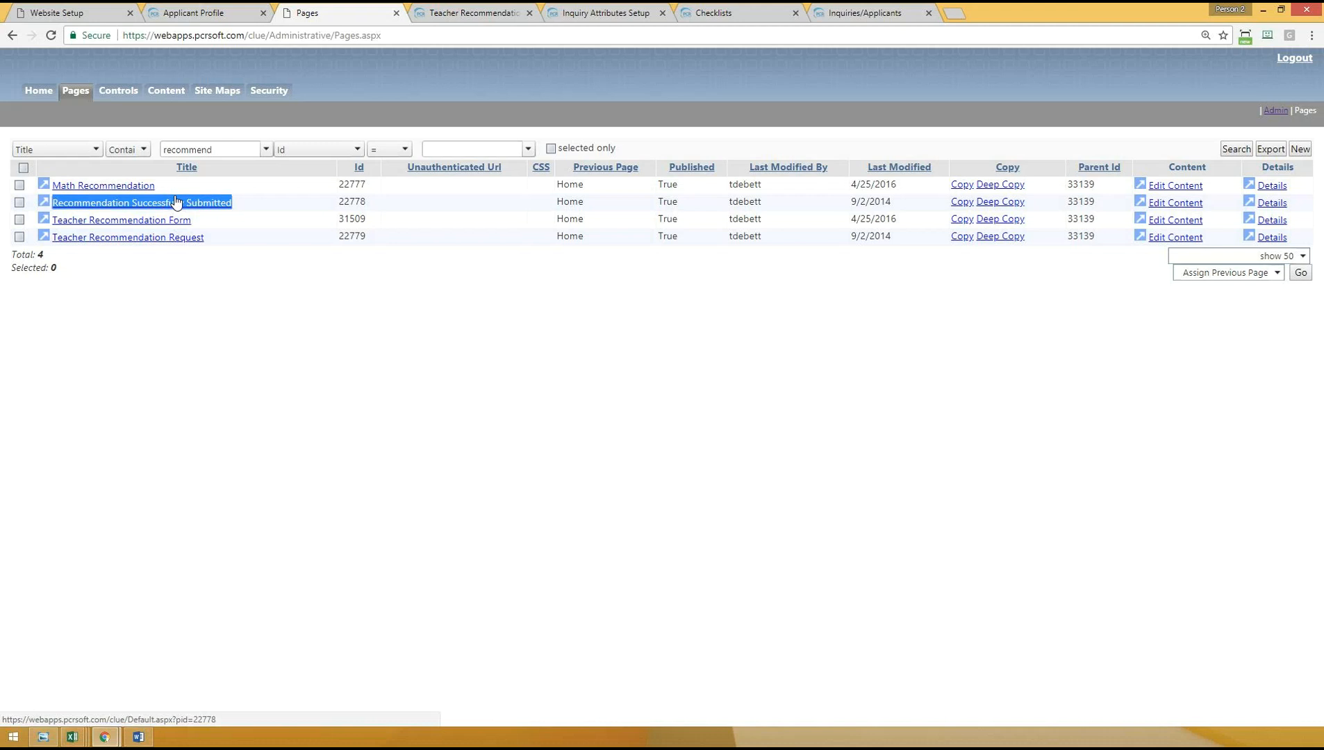
{"action": "left_click", "coordinate": [187, 308]}
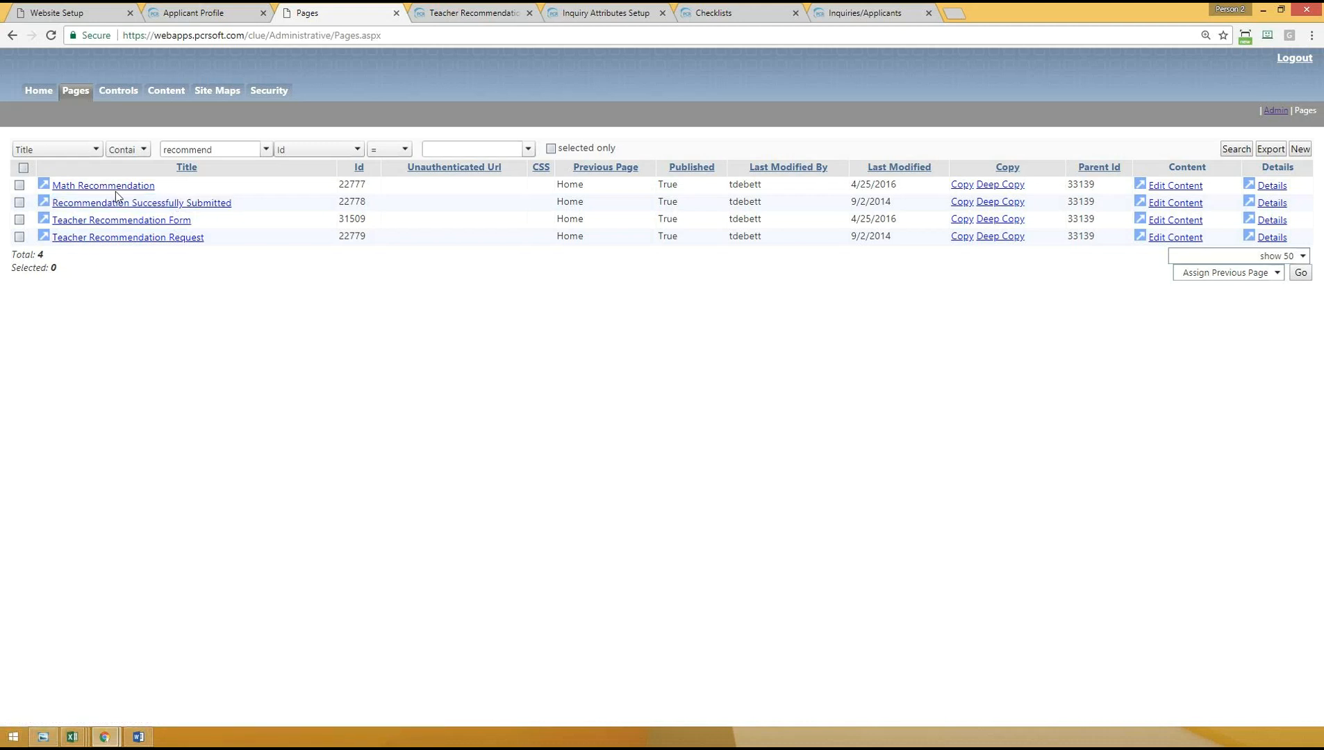
{"action": "left_click", "coordinate": [193, 12]}
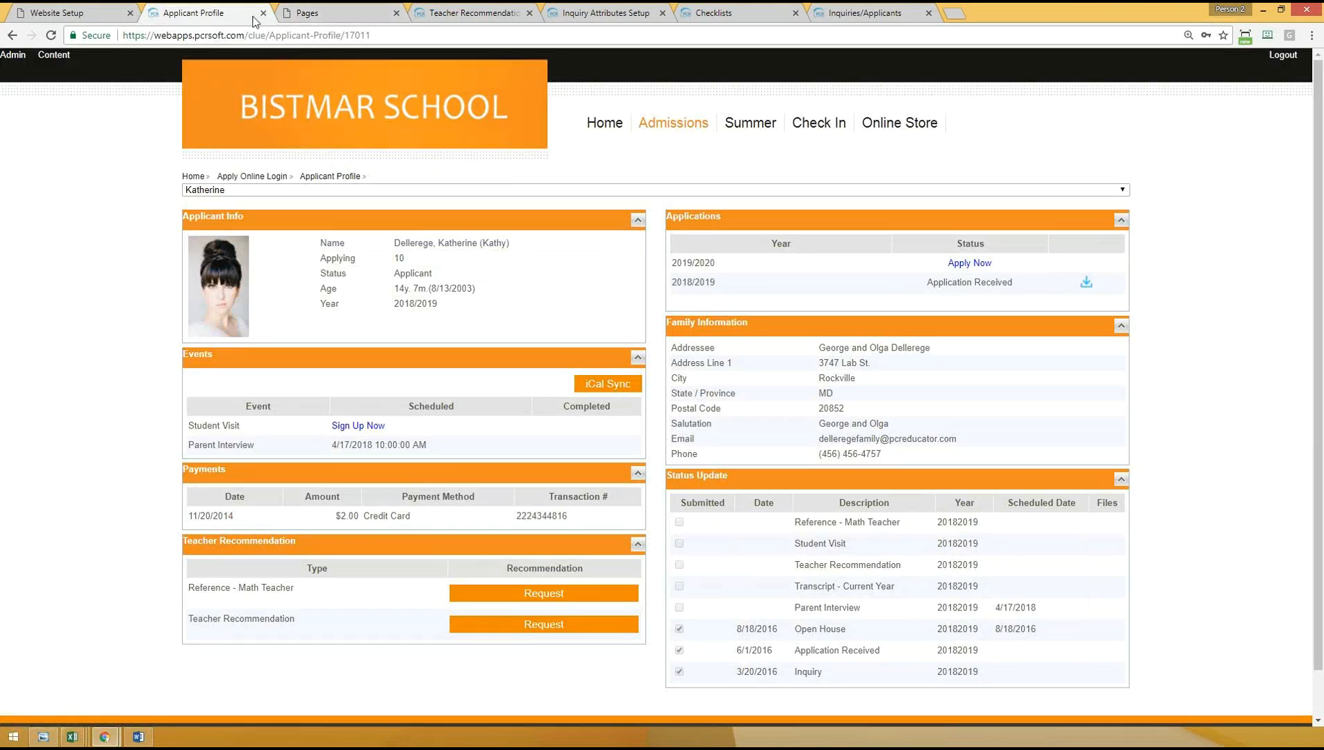
{"action": "left_click", "coordinate": [342, 15]}
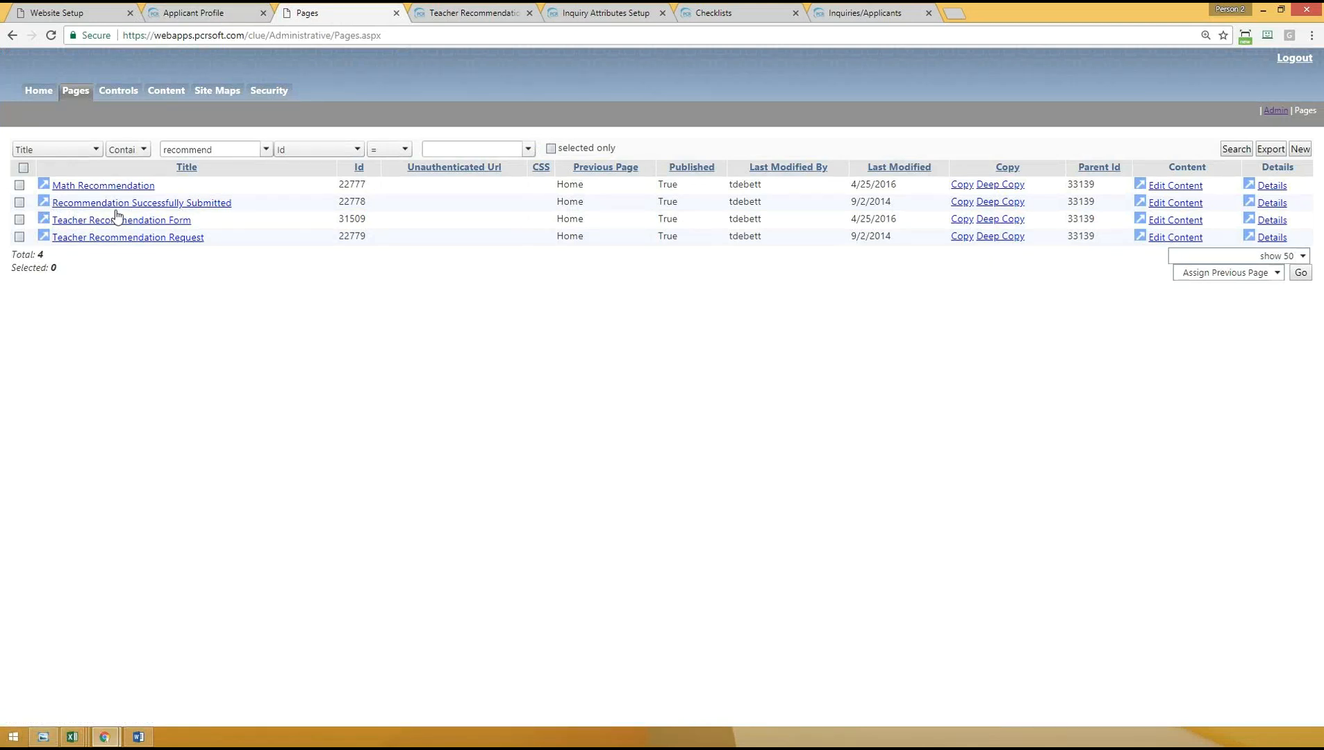
- Open the Recommendation Successfully Submitted page in its content editor, review the thank-you text, and close the page
{"action": "left_click", "coordinate": [43, 206]}
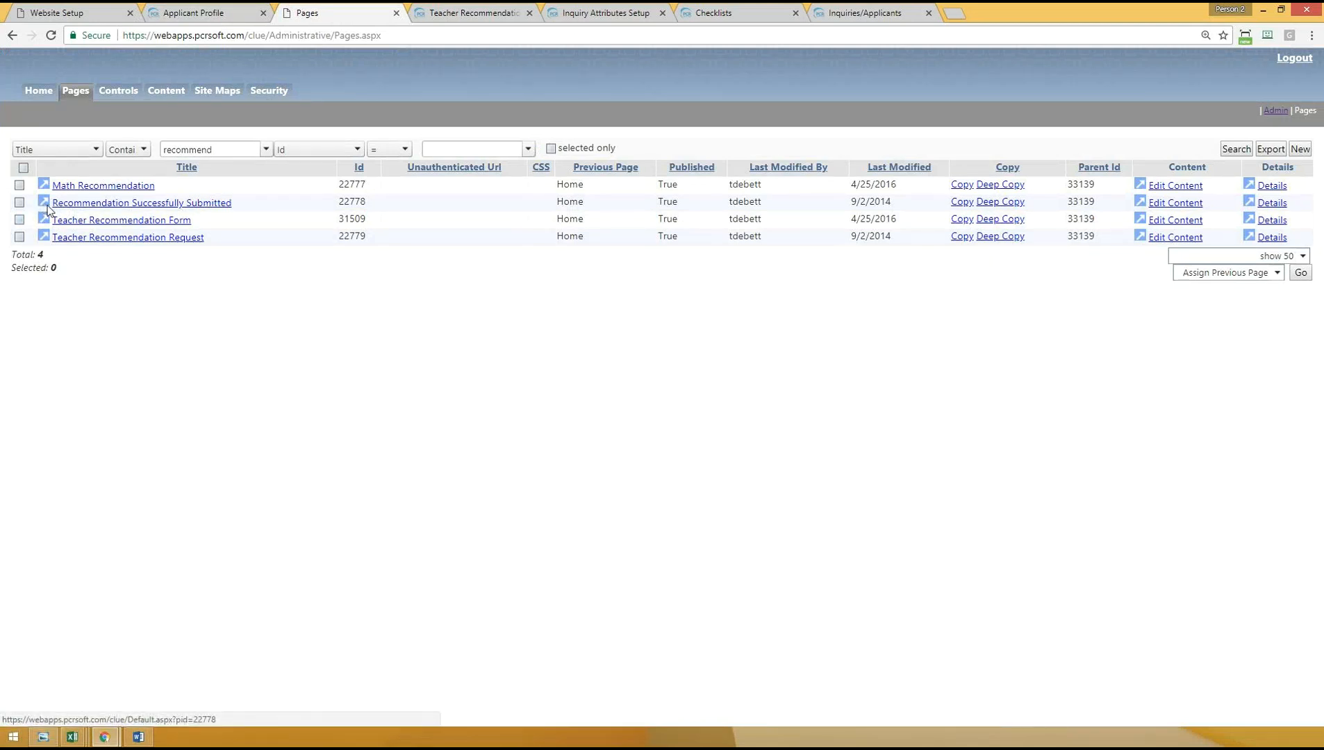
{"action": "left_click_drag", "start_coordinate": [195, 190], "coordinate": [428, 276]}
{"action": "left_click", "coordinate": [428, 276]}
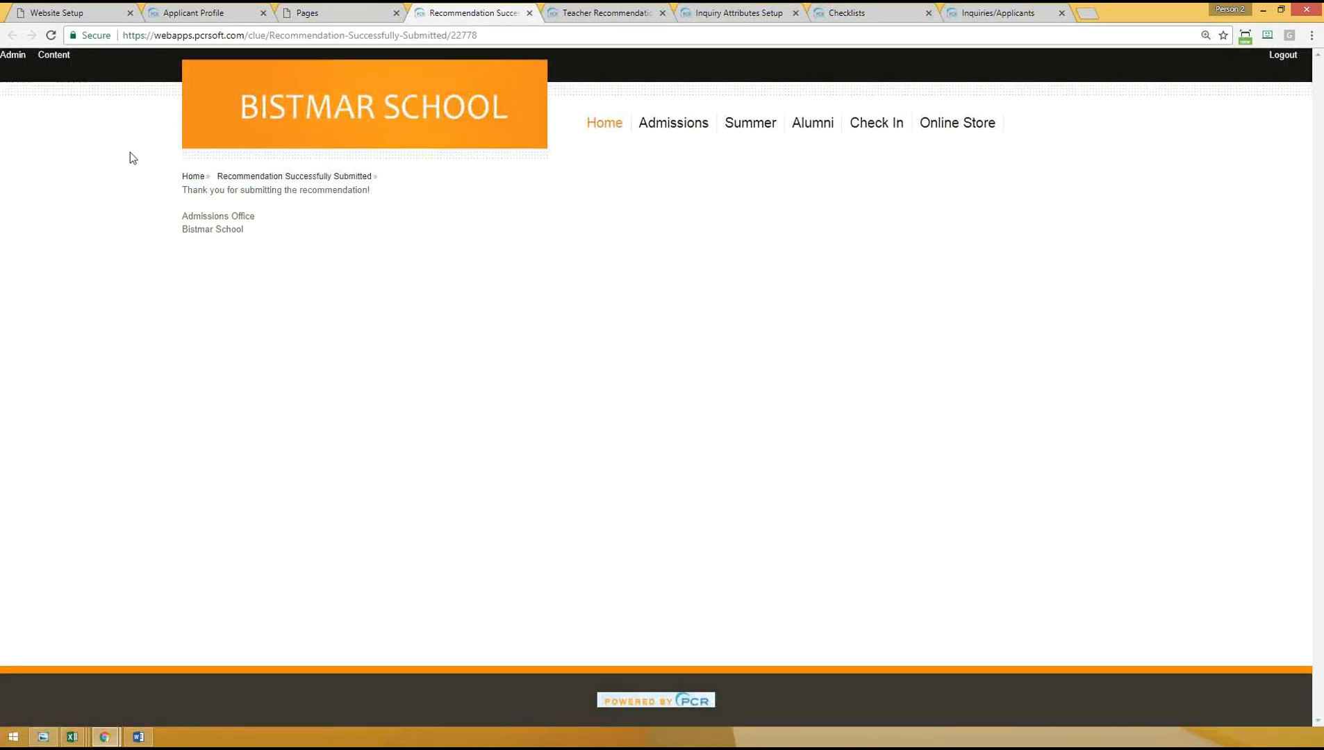
{"action": "left_click", "coordinate": [56, 60]}
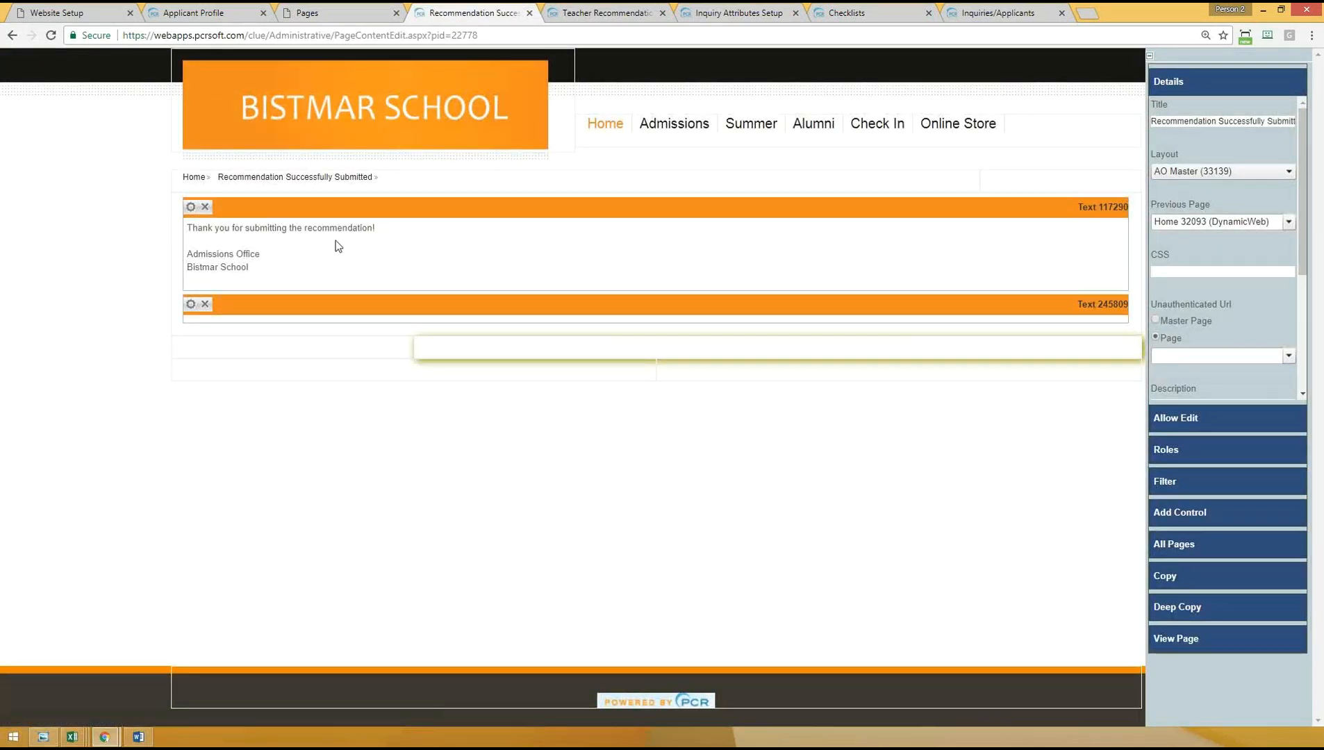
{"action": "left_click_drag", "start_coordinate": [186, 228], "coordinate": [278, 282]}
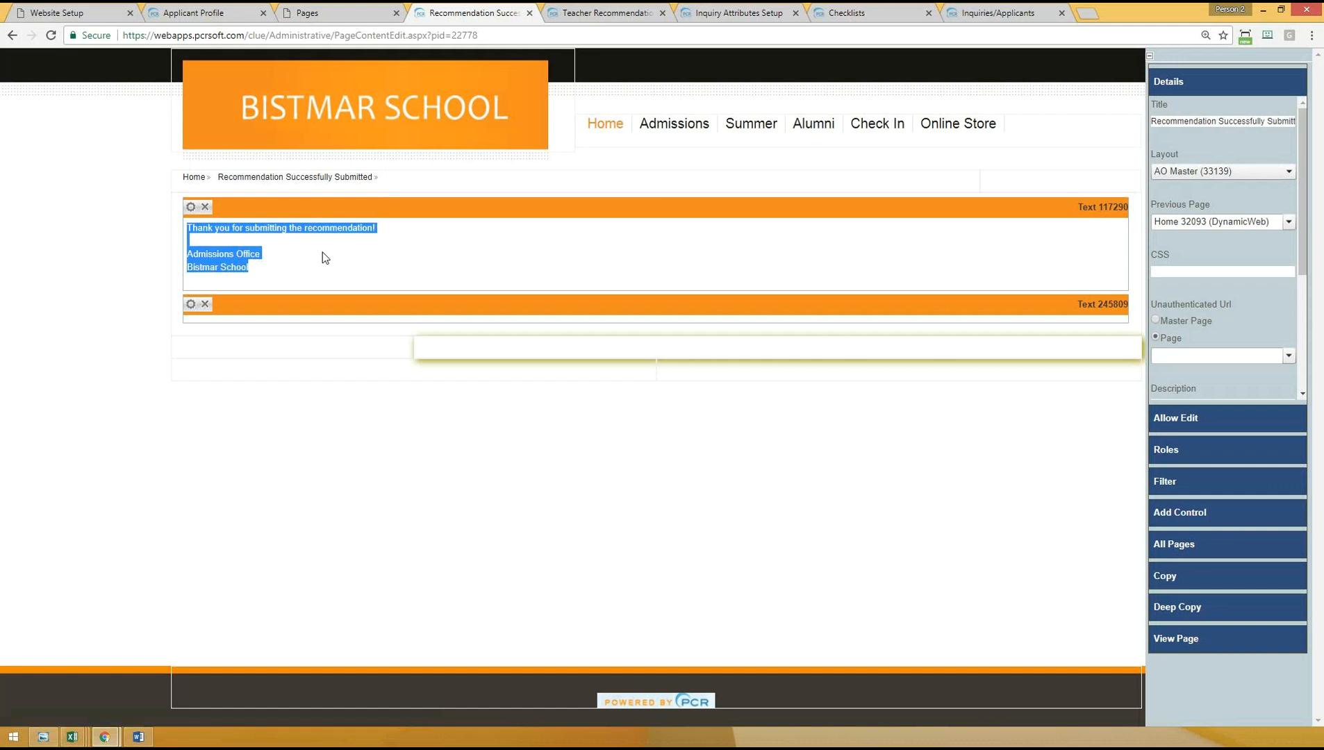
{"action": "left_click", "coordinate": [530, 14]}
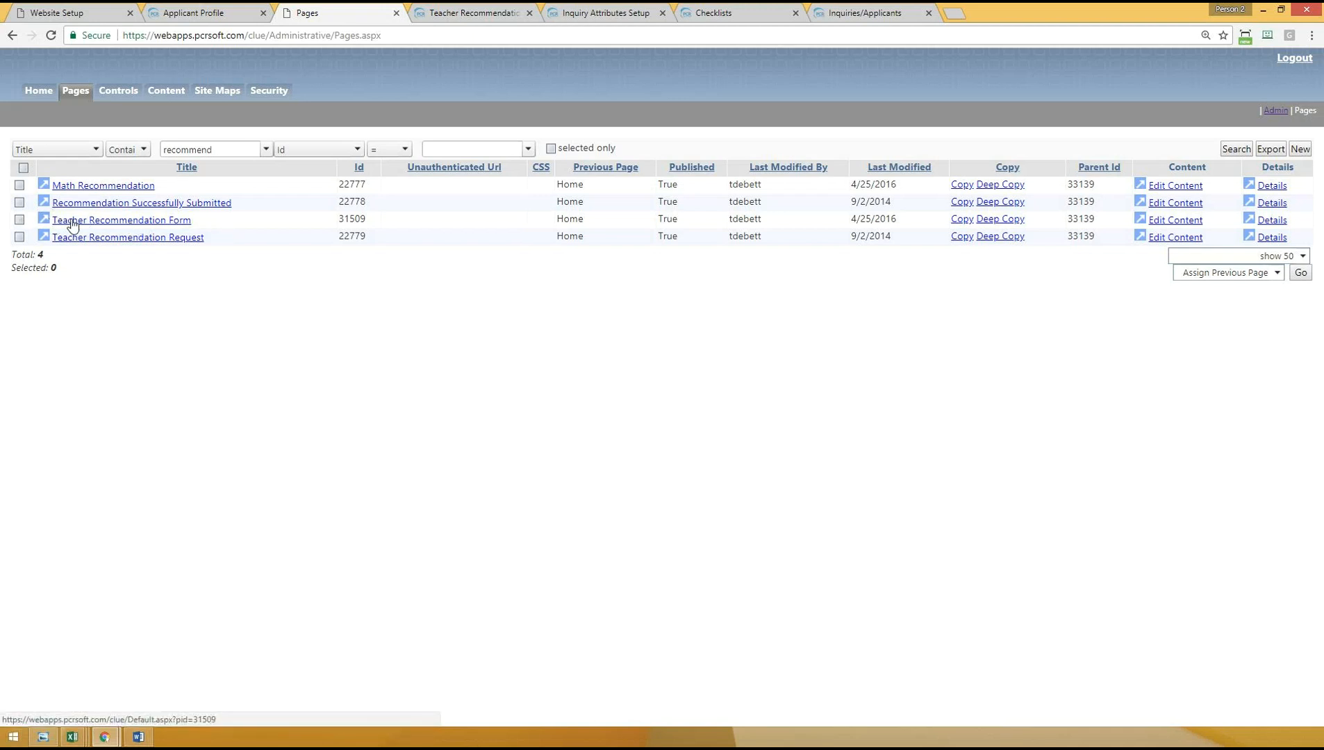
- Open the Teacher Recommendation Form page and read through its sections
{"action": "left_click", "coordinate": [44, 220]}
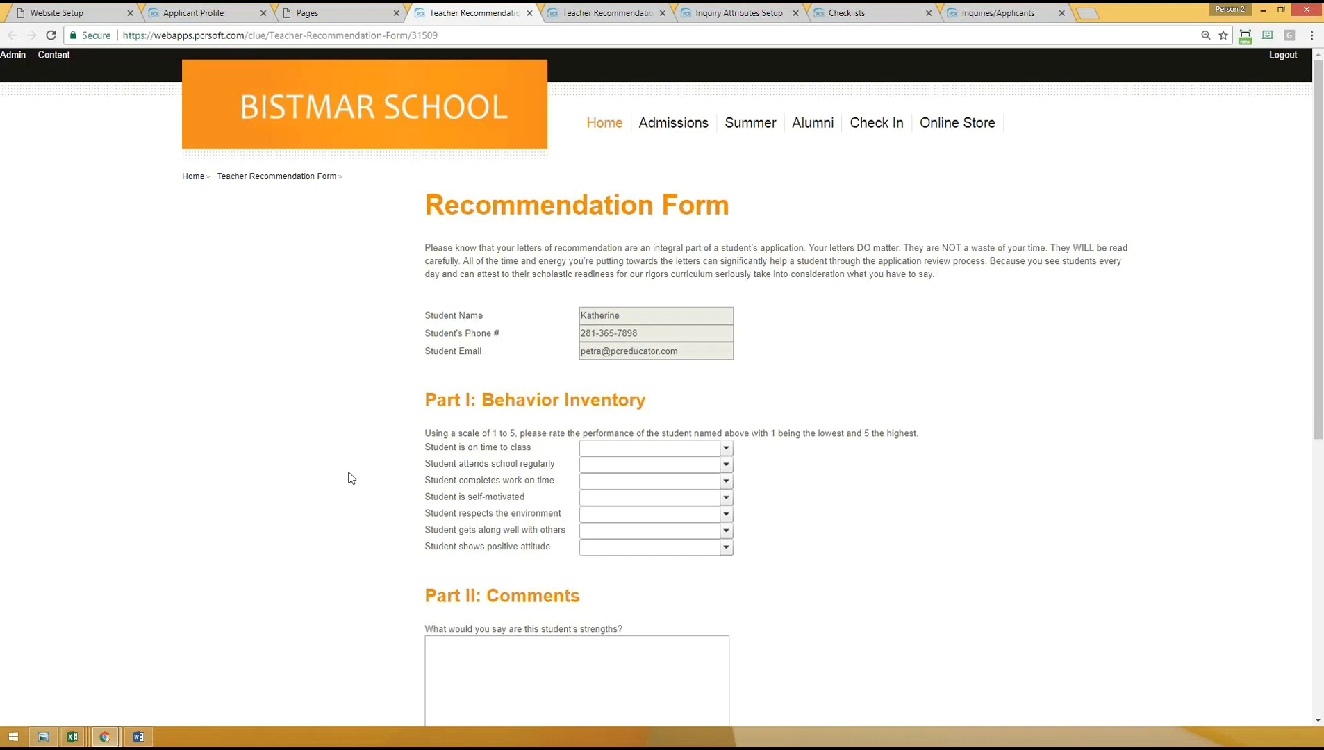
{"action": "scroll", "coordinate": [347, 476], "scroll_direction": "down", "scroll_amount": 7}
{"action": "scroll", "coordinate": [378, 473], "scroll_direction": "up", "scroll_amount": 7}
{"action": "scroll", "coordinate": [379, 403], "scroll_direction": "down", "scroll_amount": 7}
{"action": "scroll", "coordinate": [379, 426], "scroll_direction": "up", "scroll_amount": 7}
- Open the content editor for the Teacher Recommendation Form and list the Updatable controls available to add
{"action": "left_click", "coordinate": [53, 61]}
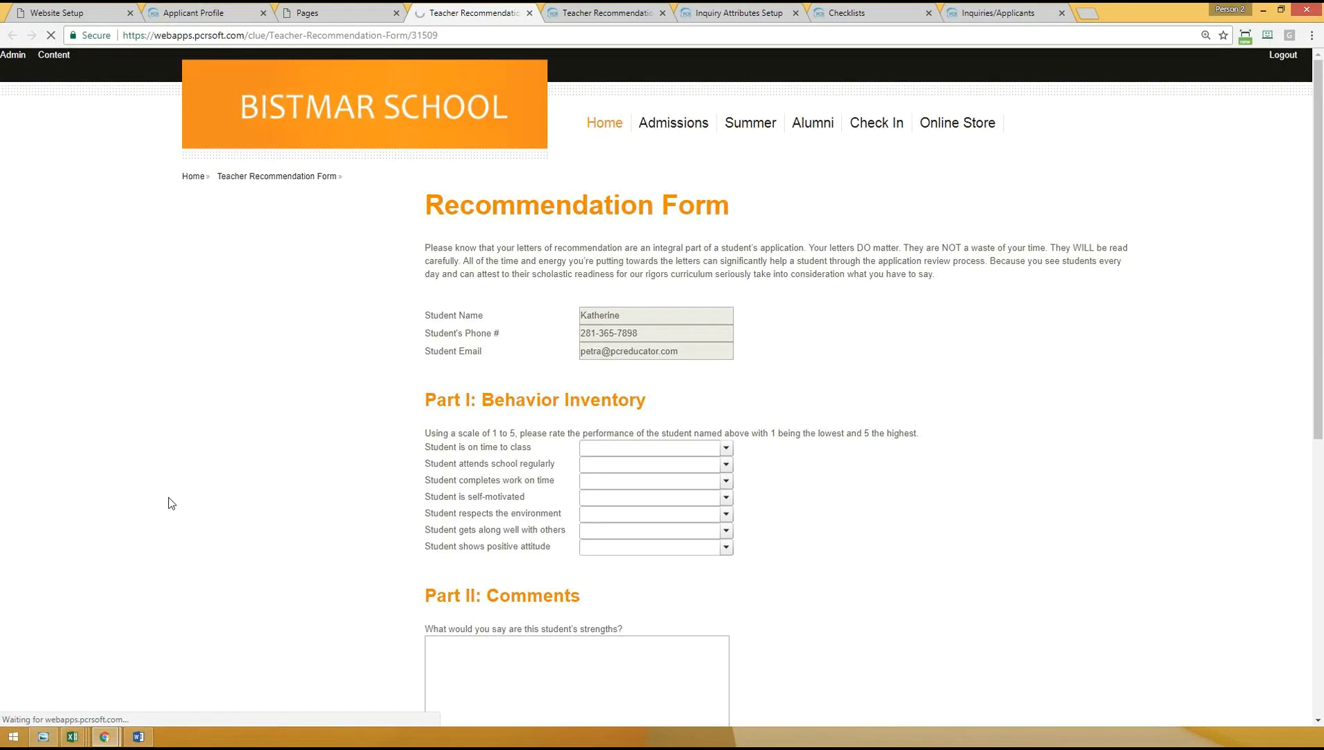
{"action": "scroll", "coordinate": [291, 455], "scroll_direction": "down", "scroll_amount": 1}
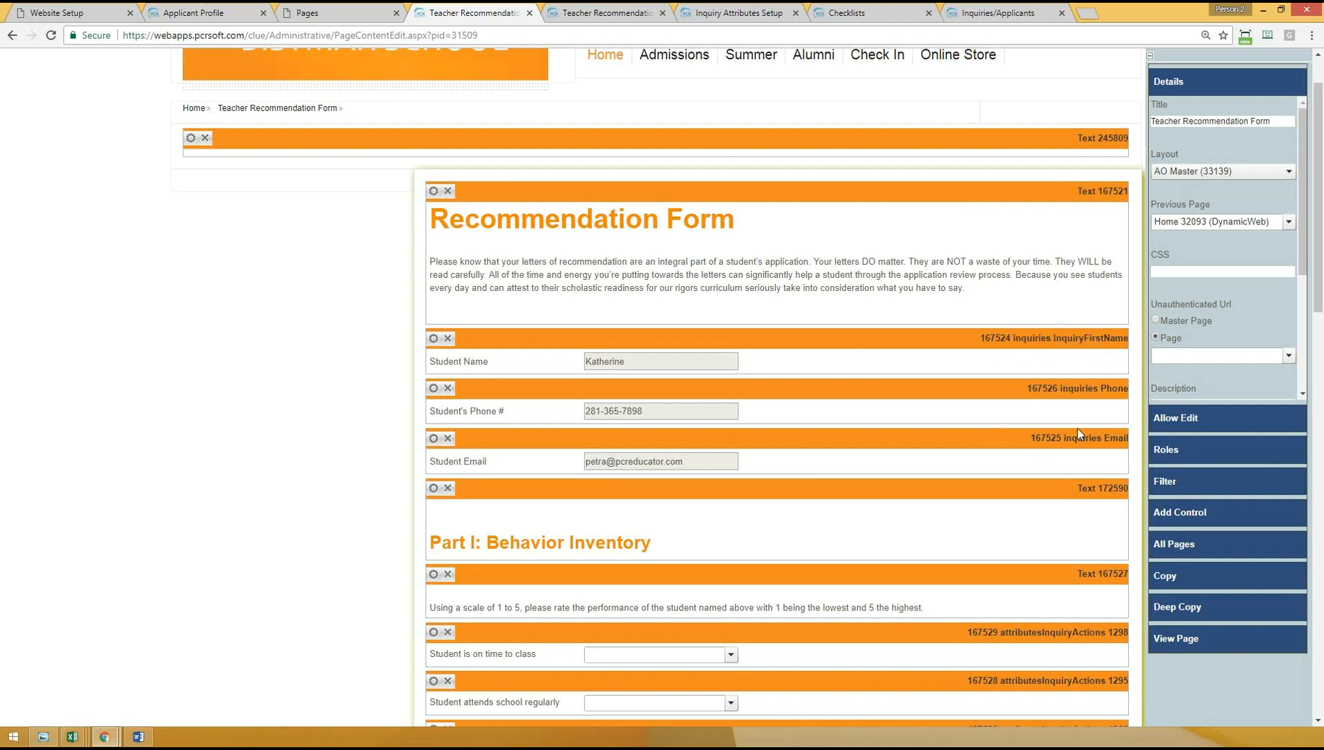
{"action": "left_click", "coordinate": [1182, 518]}
{"action": "scroll", "coordinate": [1191, 438], "scroll_direction": "down", "scroll_amount": 5}
{"action": "left_click", "coordinate": [1171, 496]}
{"action": "scroll", "coordinate": [1219, 485], "scroll_direction": "down", "scroll_amount": 2}
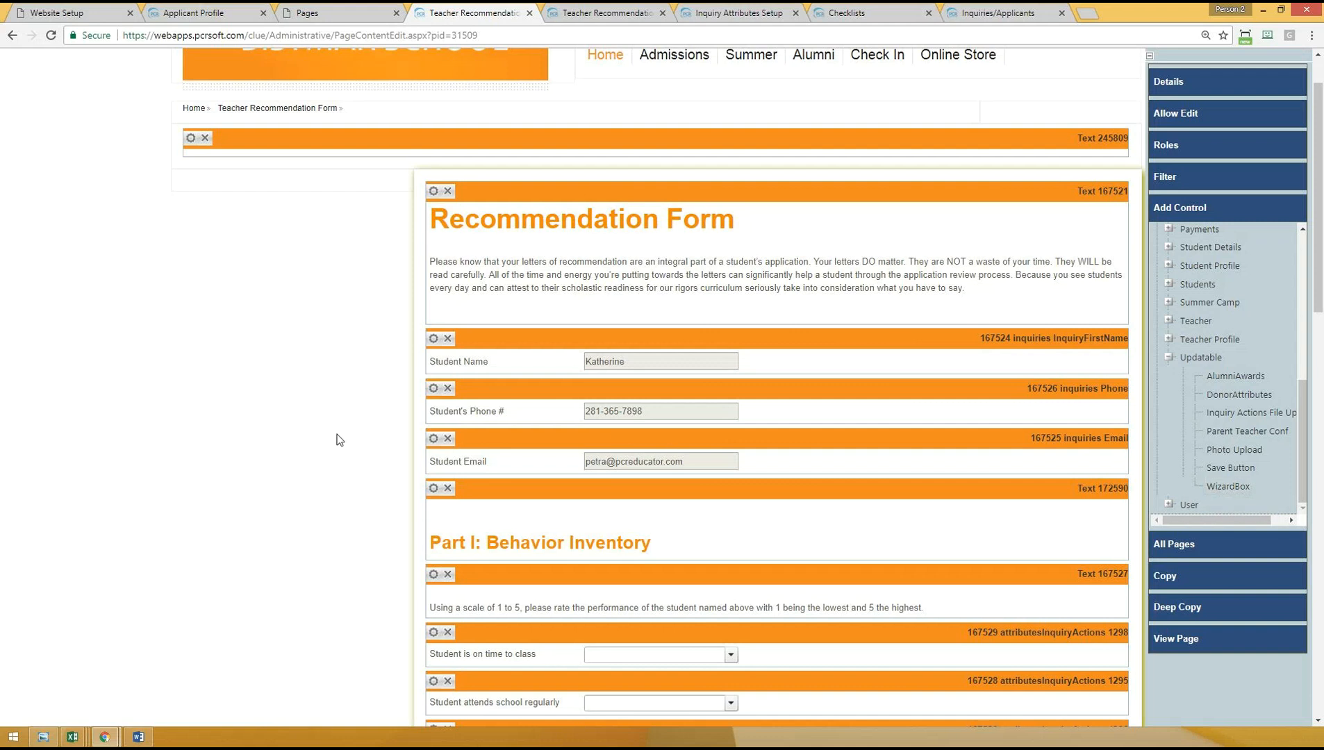
- Examine the form's introductory text, student detail fields and Part I: Behavior Inventory rating controls
{"action": "left_click_drag", "start_coordinate": [441, 219], "coordinate": [1005, 300]}
{"action": "scroll", "coordinate": [282, 463], "scroll_direction": "down", "scroll_amount": 1}
{"action": "scroll", "coordinate": [284, 467], "scroll_direction": "down", "scroll_amount": 2}
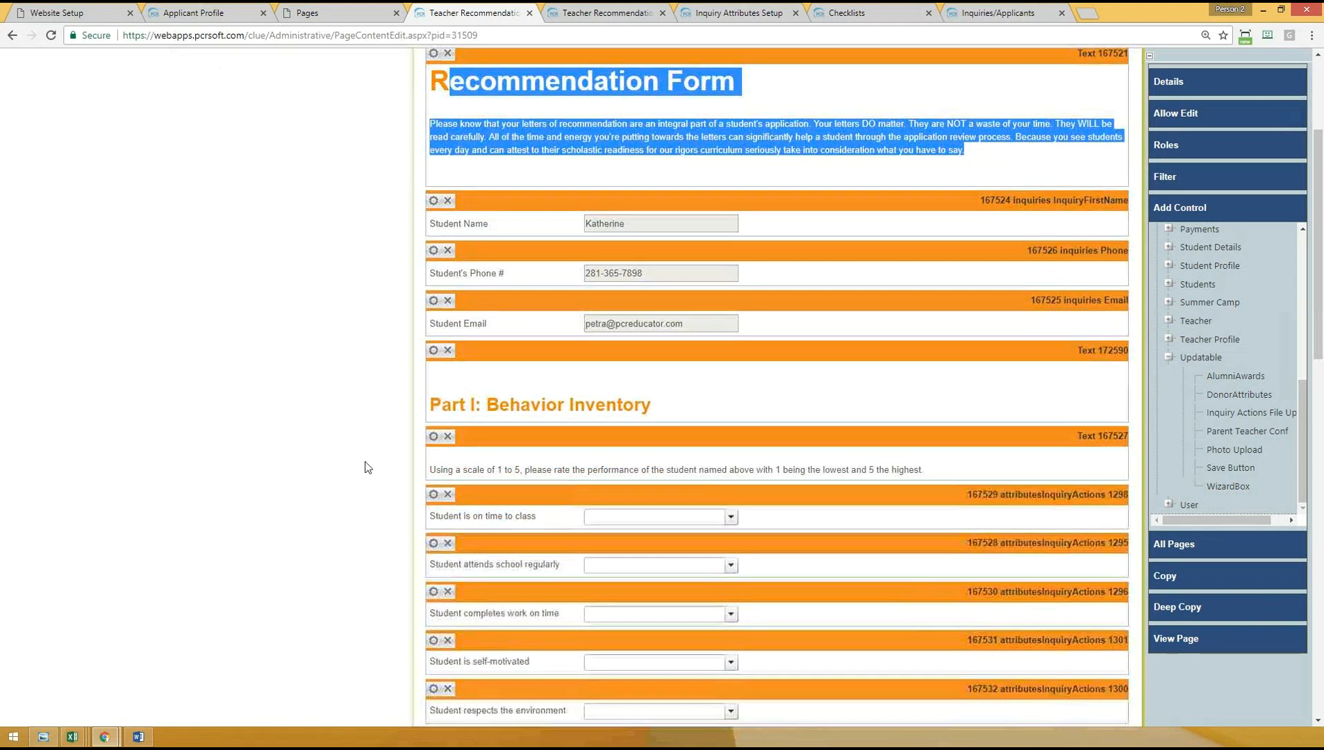
{"action": "scroll", "coordinate": [278, 486], "scroll_direction": "up", "scroll_amount": 4}
{"action": "scroll", "coordinate": [259, 527], "scroll_direction": "down", "scroll_amount": 5}
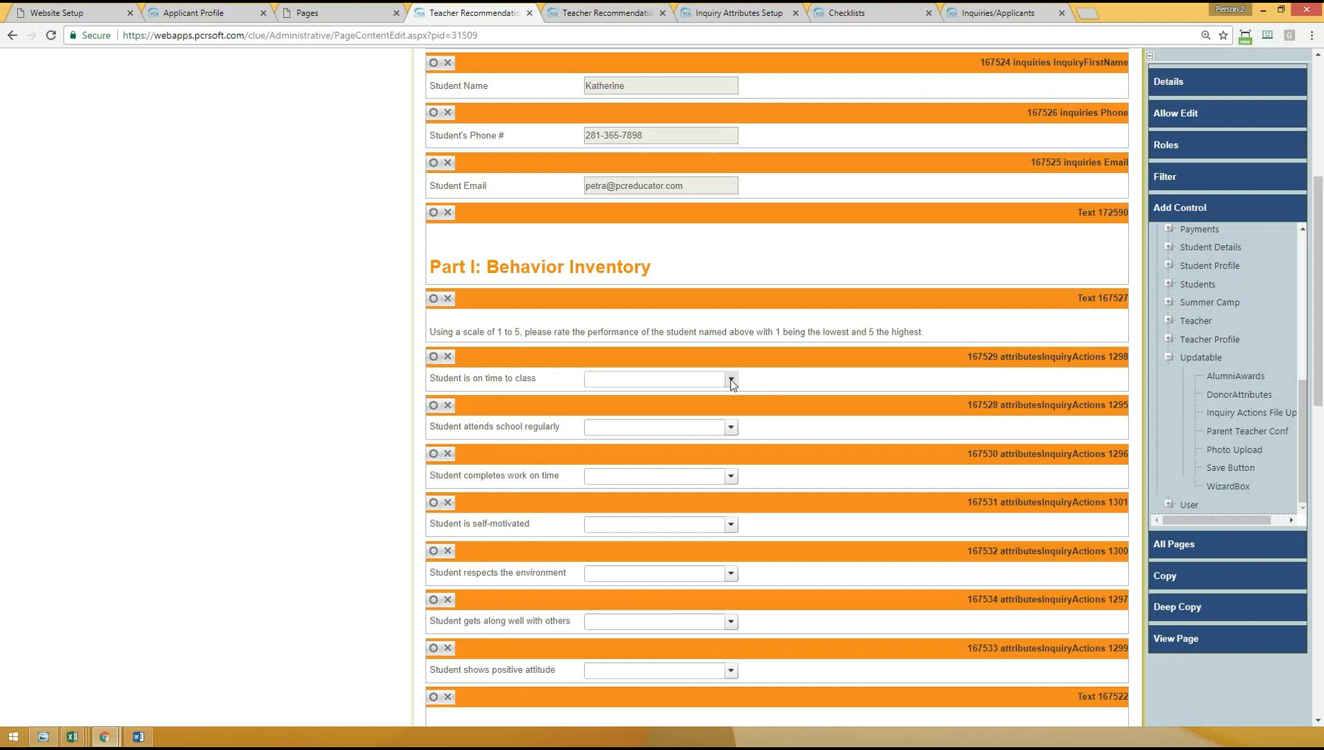
{"action": "scroll", "coordinate": [209, 424], "scroll_direction": "down", "scroll_amount": 2}
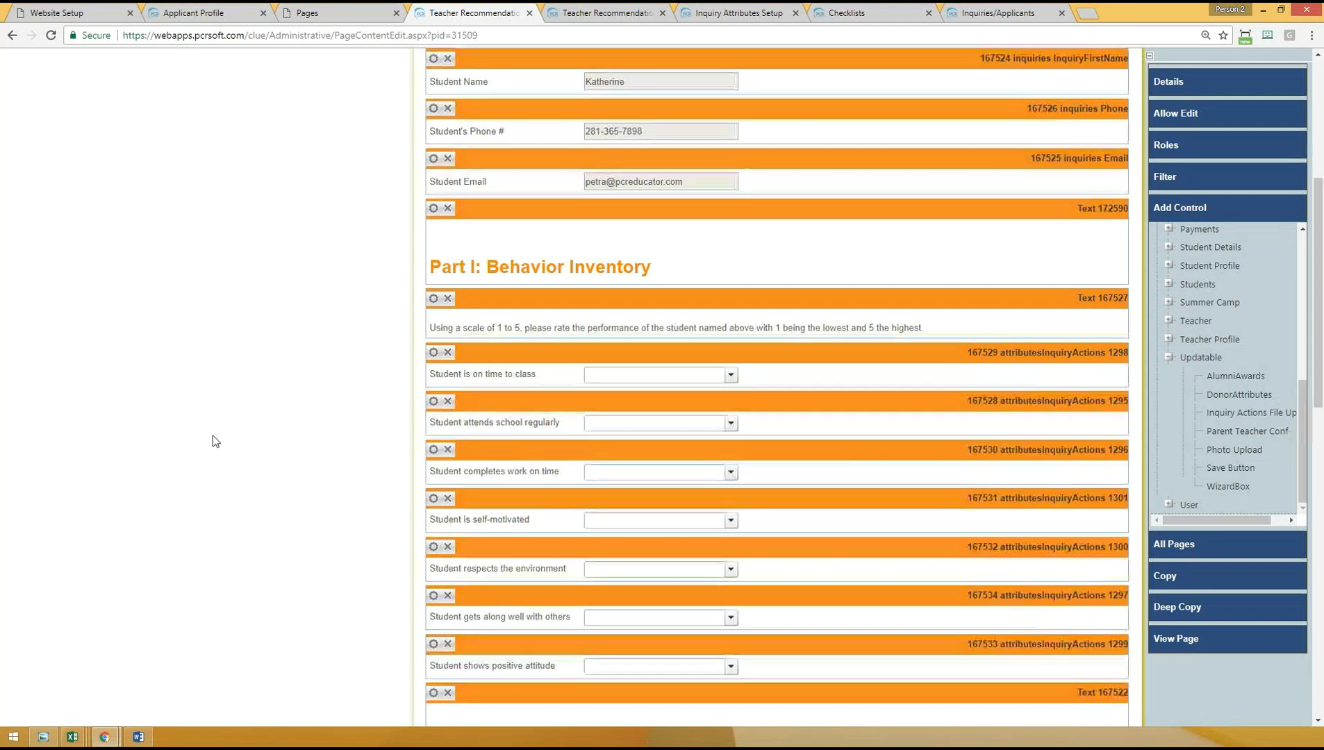
- Add a WizardBox control to the form as a TextBox for the Additional Comments field of attributes inquiry actions
{"action": "left_click", "coordinate": [1224, 484]}
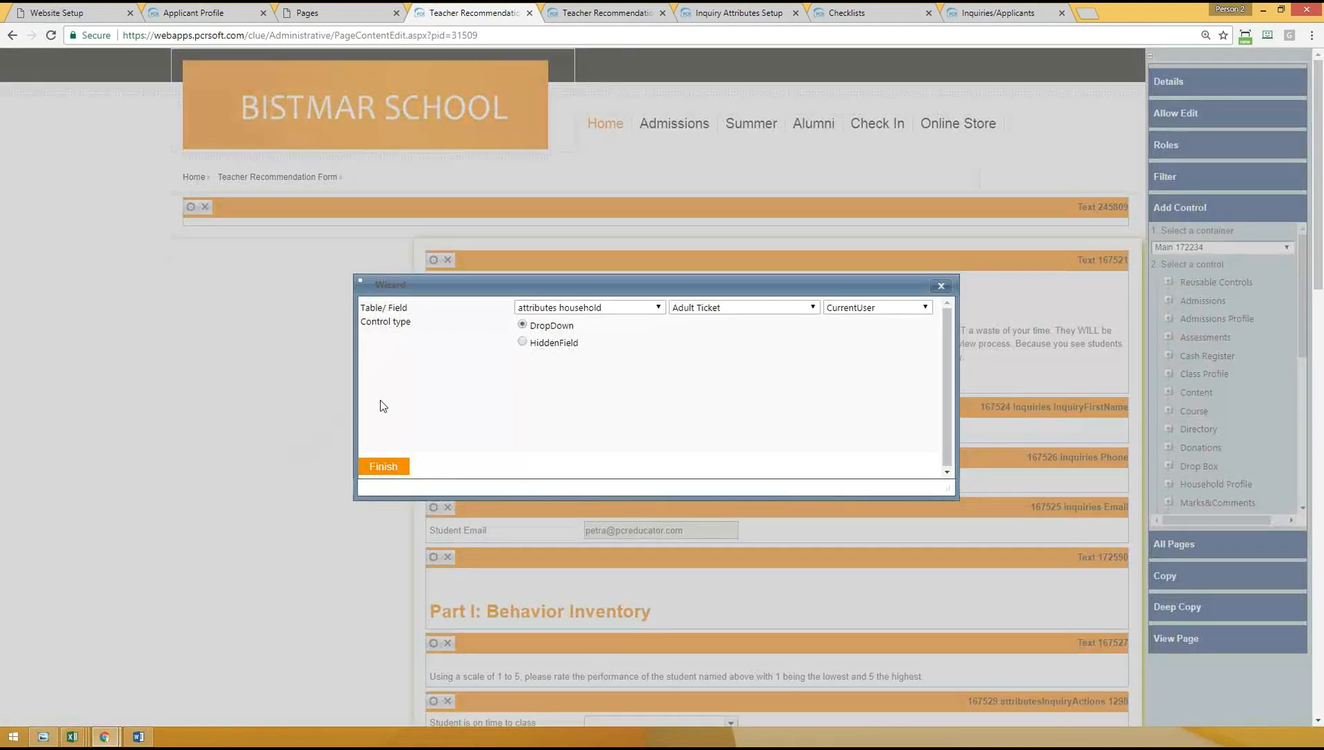
{"action": "left_click", "coordinate": [618, 307]}
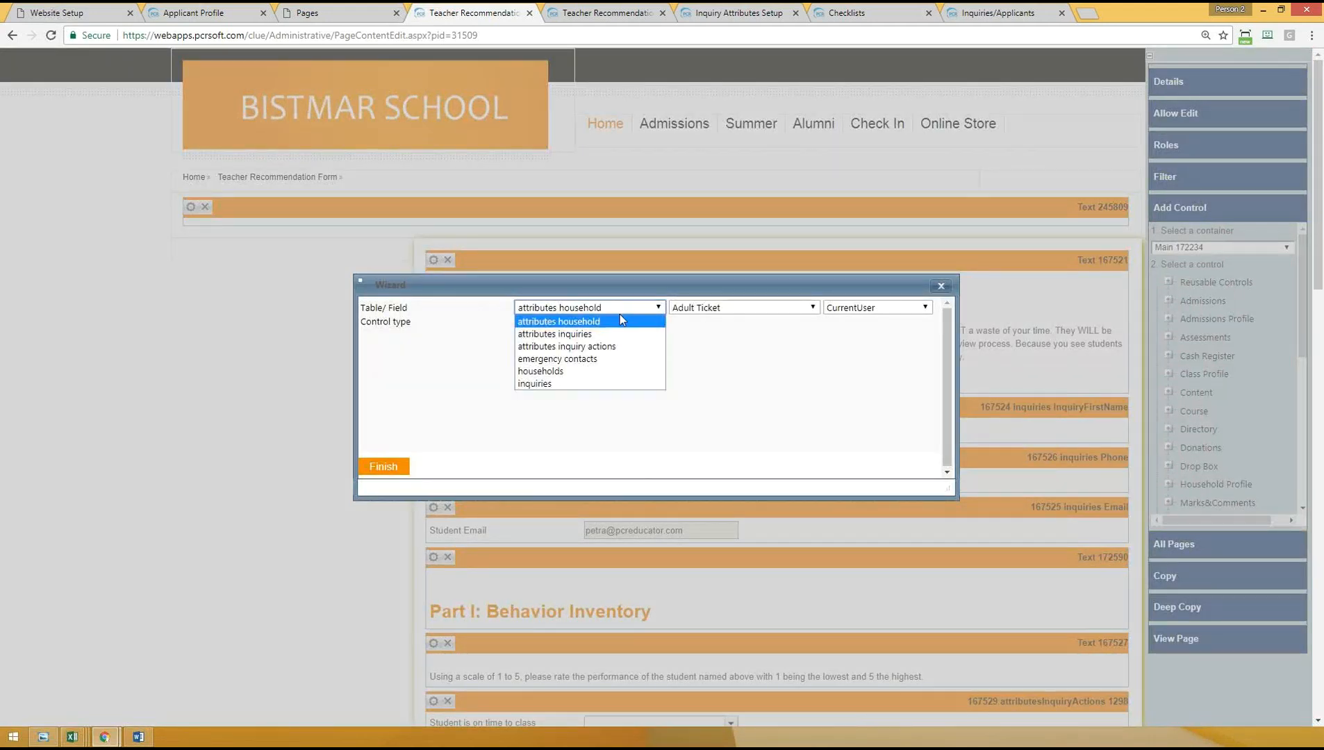
{"action": "left_click", "coordinate": [575, 346]}
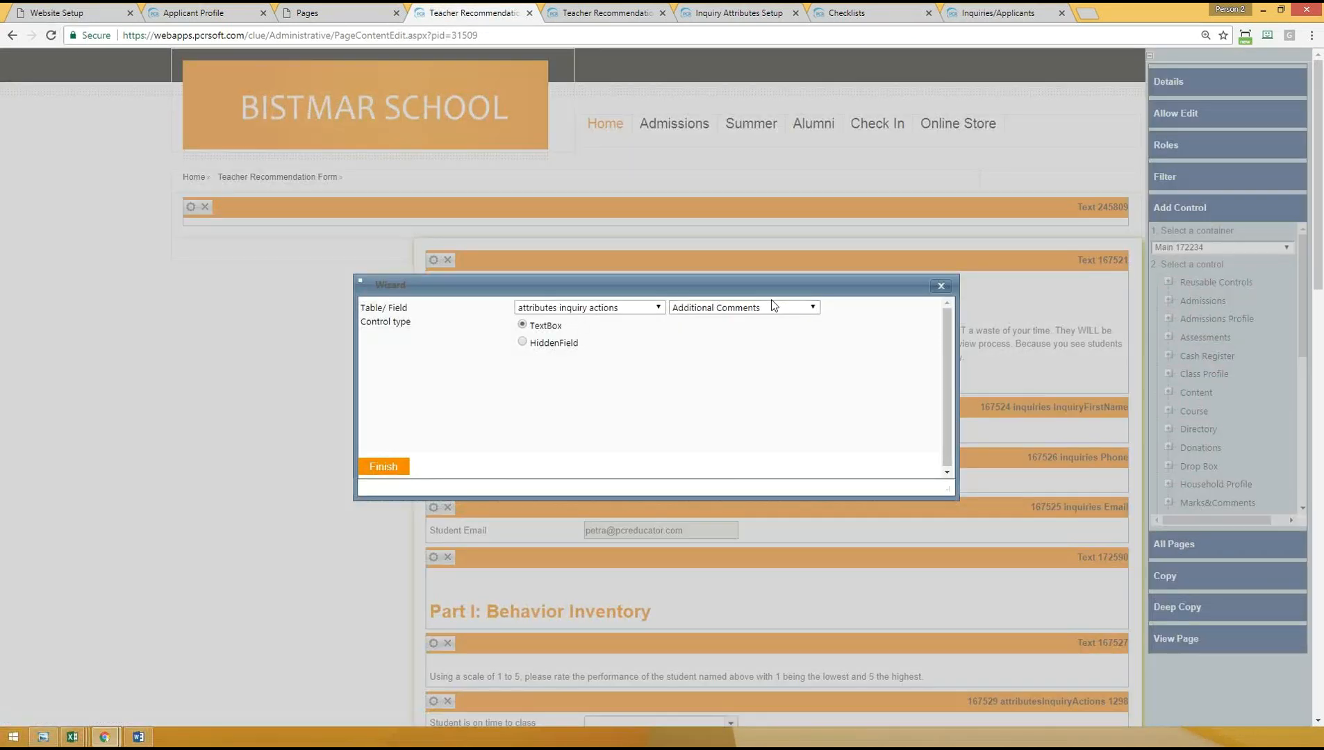
{"action": "left_click", "coordinate": [773, 307]}
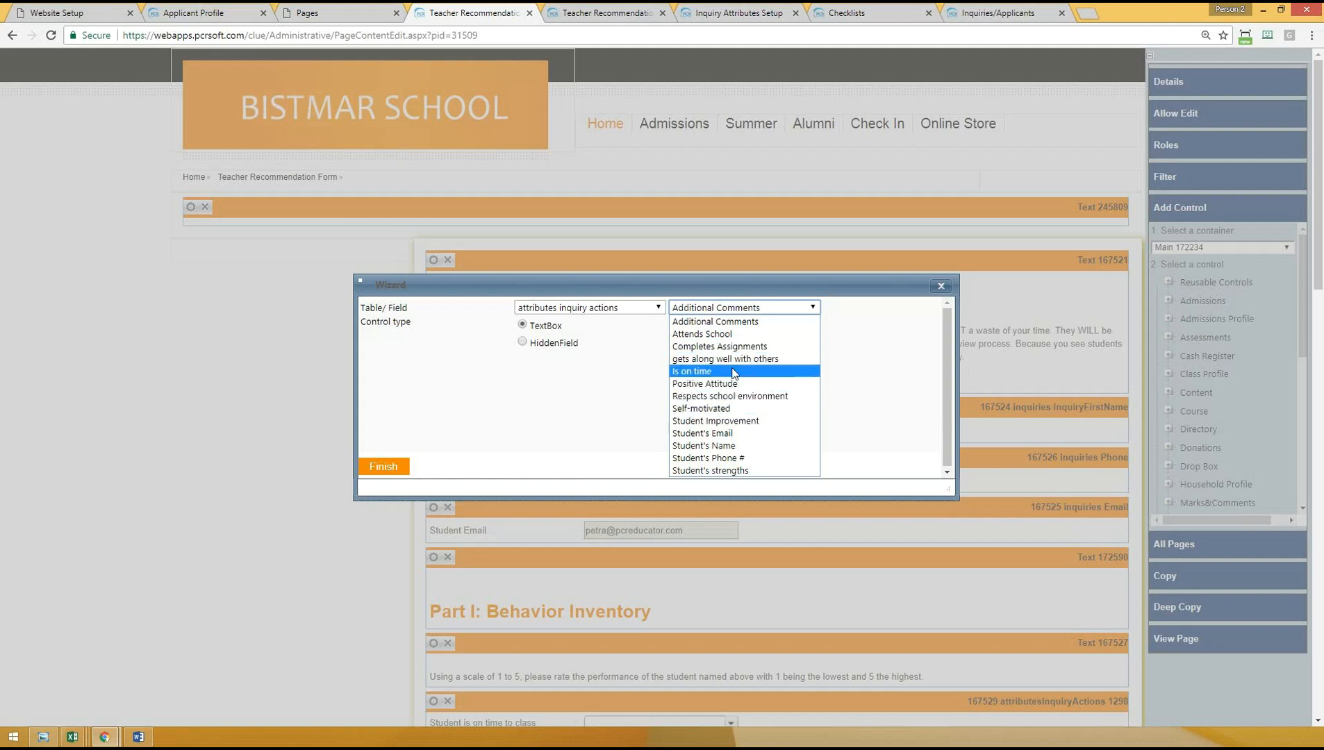
{"action": "left_click", "coordinate": [741, 324]}
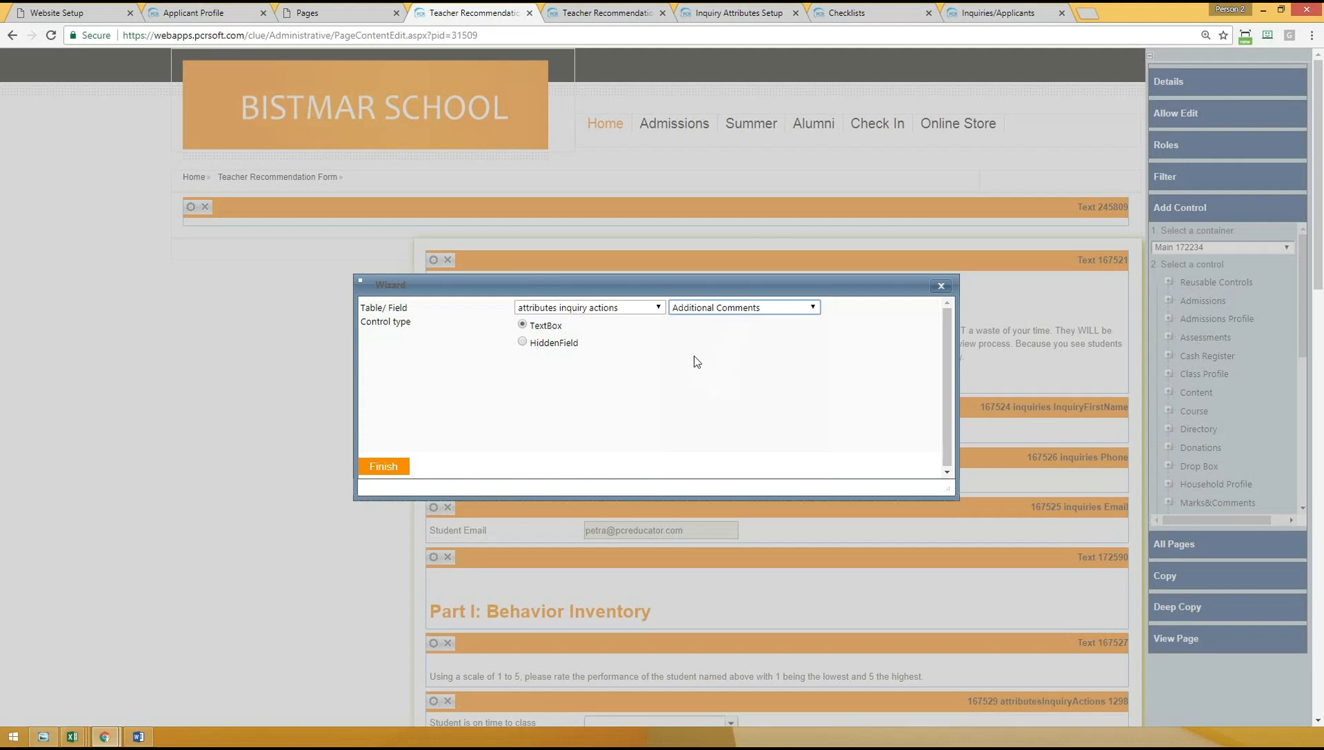
{"action": "left_click", "coordinate": [533, 327]}
{"action": "left_click_drag", "start_coordinate": [534, 327], "coordinate": [567, 329]}
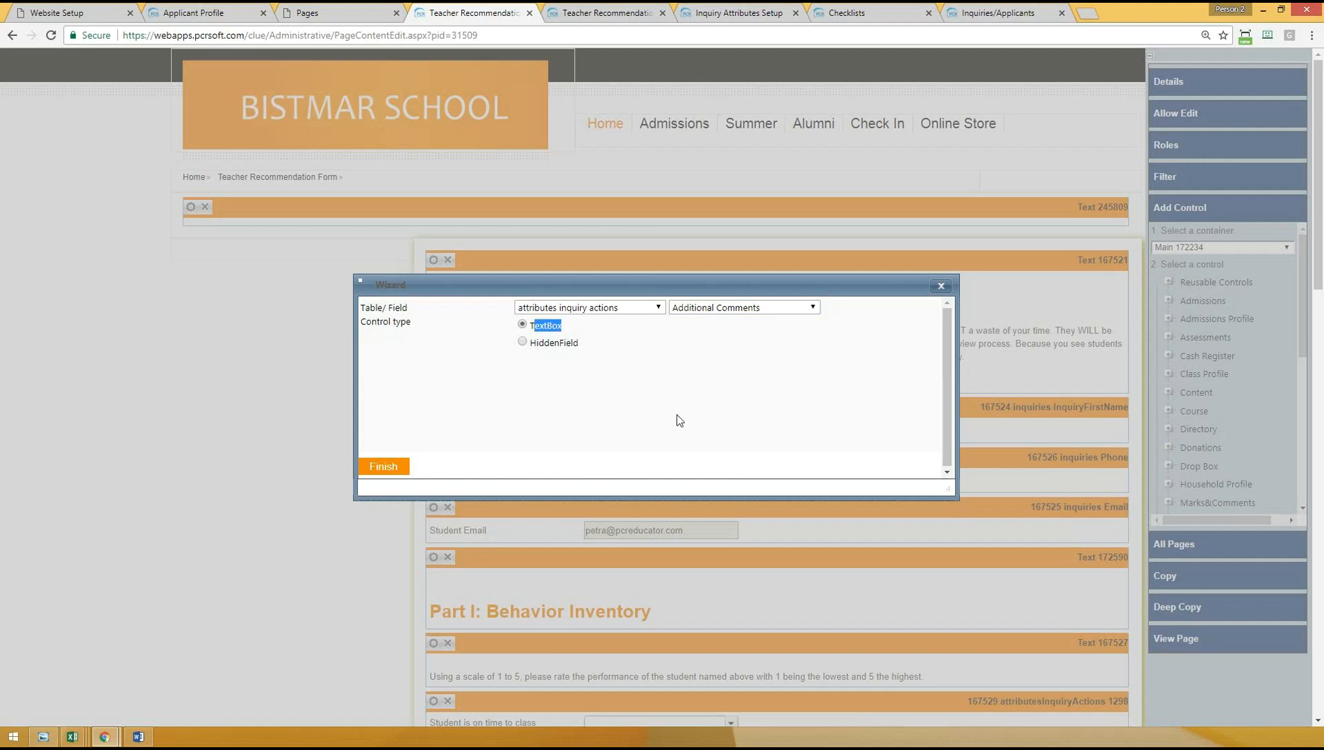
{"action": "left_click", "coordinate": [384, 466]}
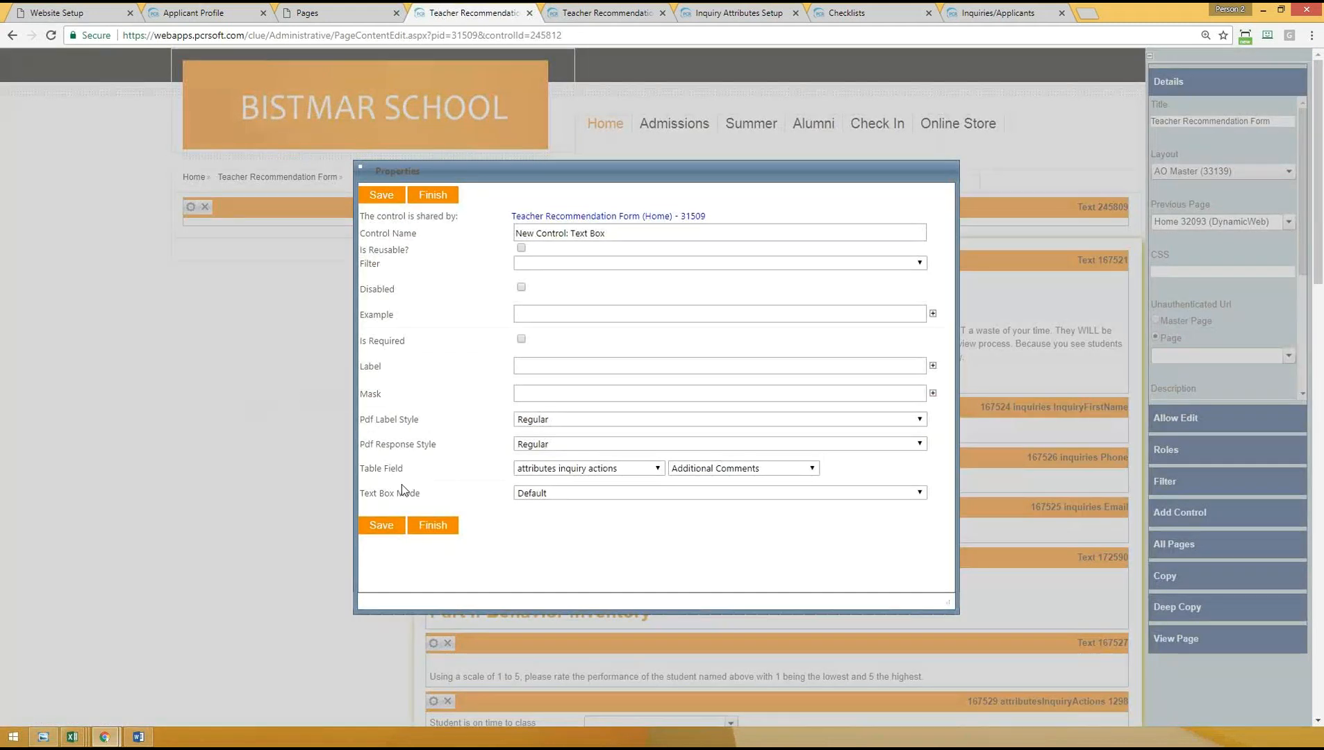
- Try the Multiline With Autosave text box mode for the new control, and set it back to Default
{"action": "left_click", "coordinate": [532, 493]}
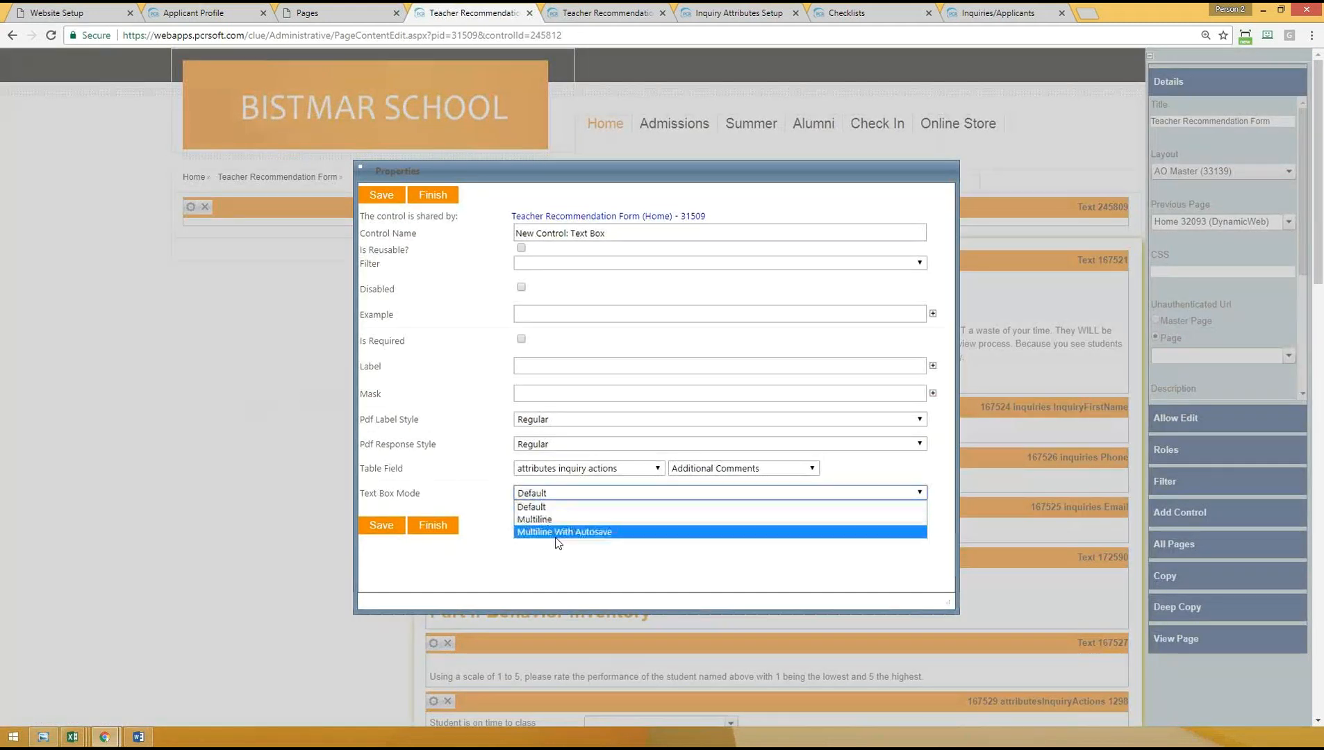
{"action": "left_click", "coordinate": [579, 532]}
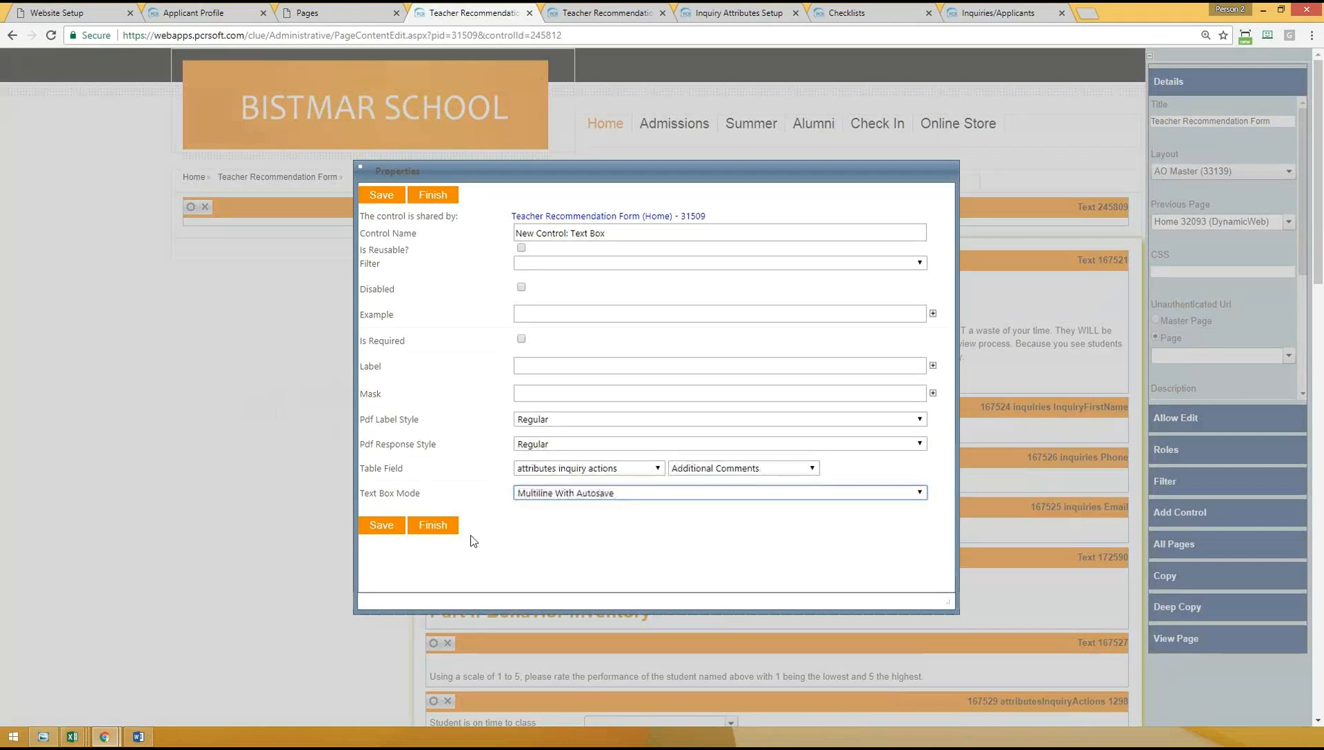
{"action": "left_click", "coordinate": [547, 496]}
{"action": "left_click", "coordinate": [530, 506]}
- Label the new text box control "Additional Comments" and save its properties
{"action": "left_click", "coordinate": [560, 371]}
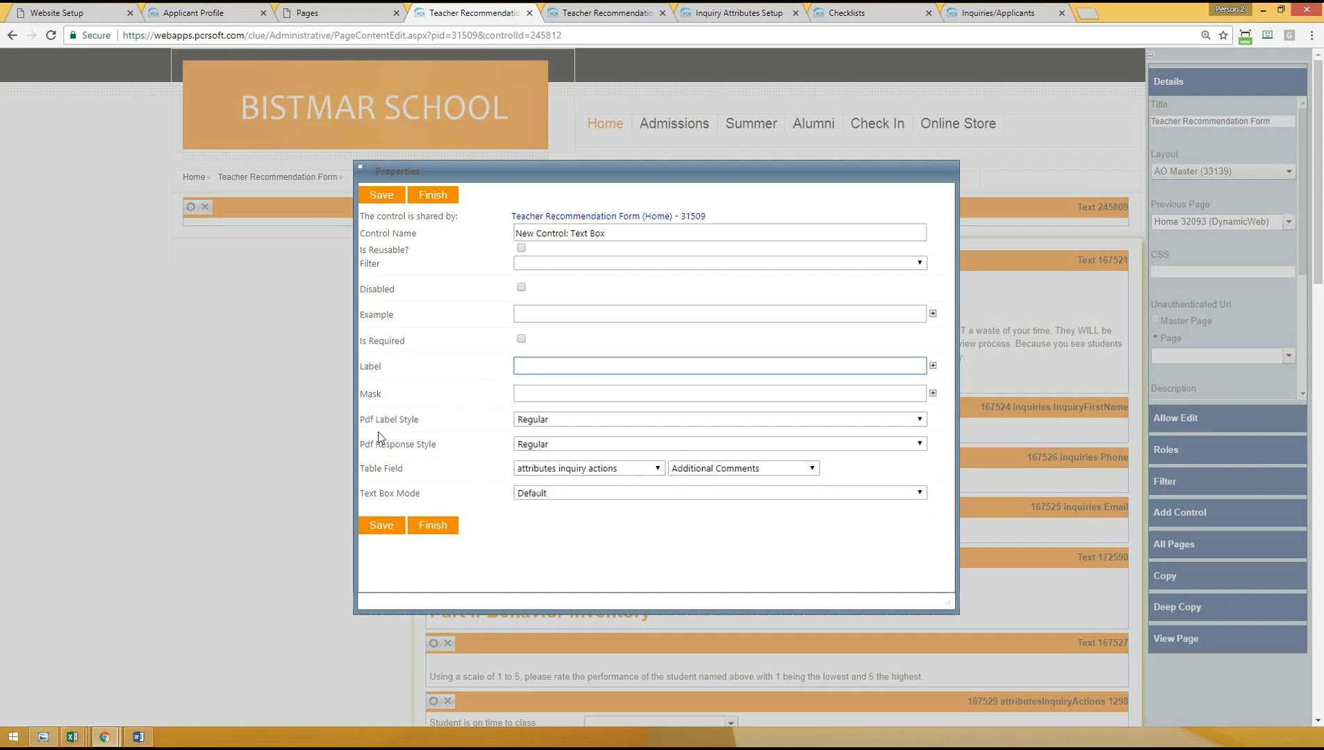
{"action": "type", "text": "Additional Comments"}
{"action": "left_click", "coordinate": [381, 526]}
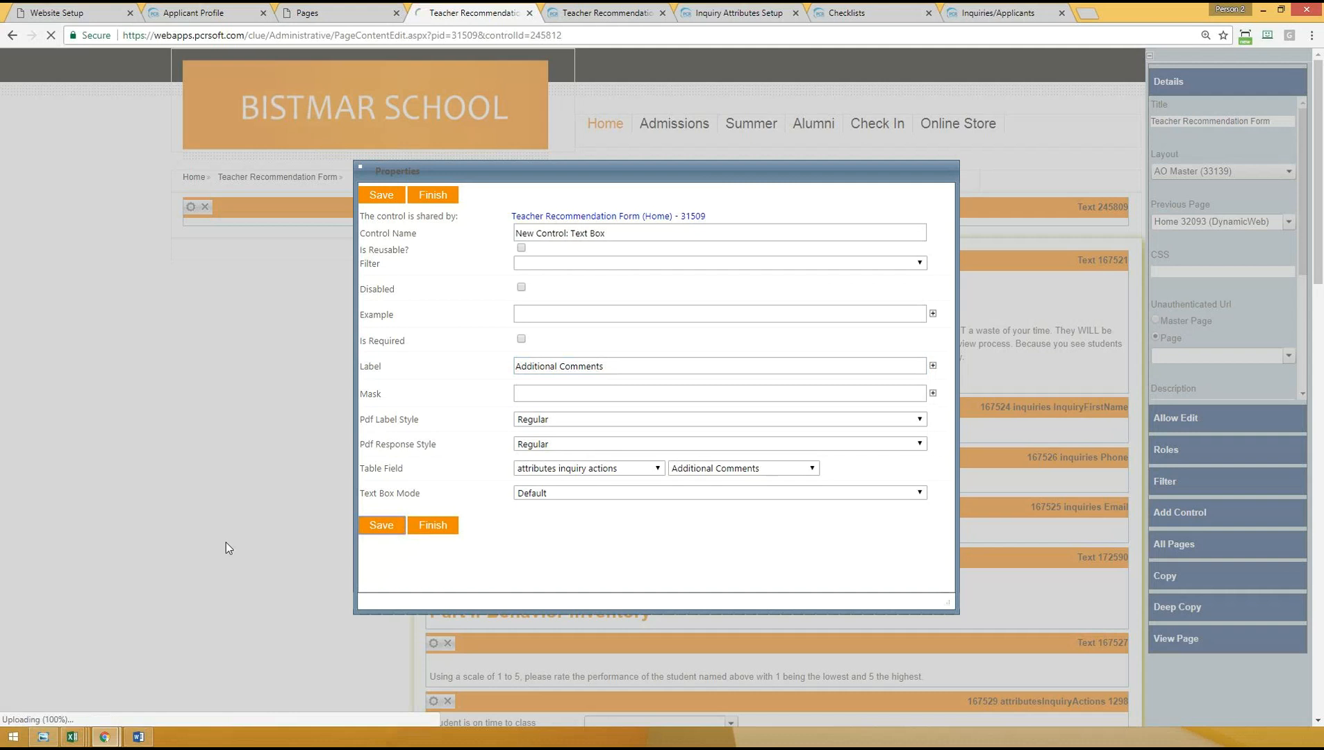
- Check the new Additional Comments text box at the end of the form and delete that control
{"action": "scroll", "coordinate": [289, 559], "scroll_direction": "down", "scroll_amount": 19}
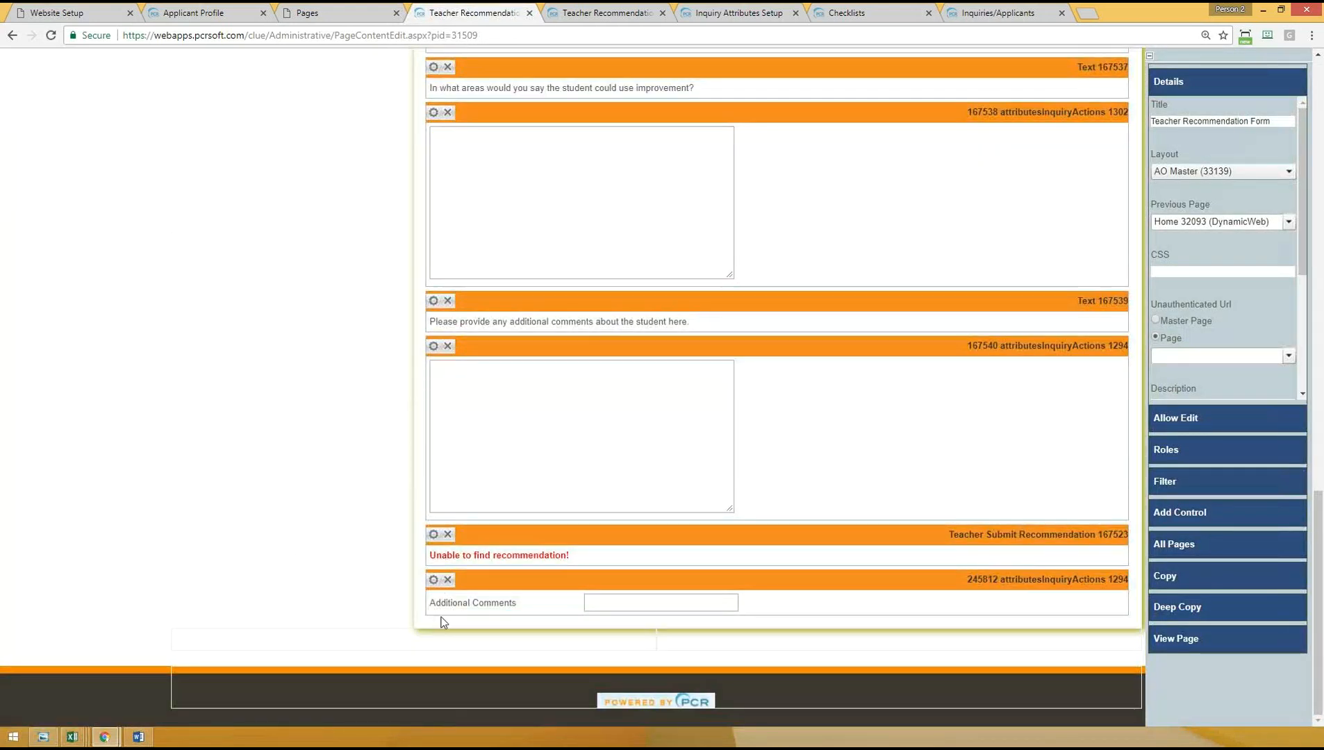
{"action": "left_click_drag", "start_coordinate": [438, 603], "coordinate": [525, 608]}
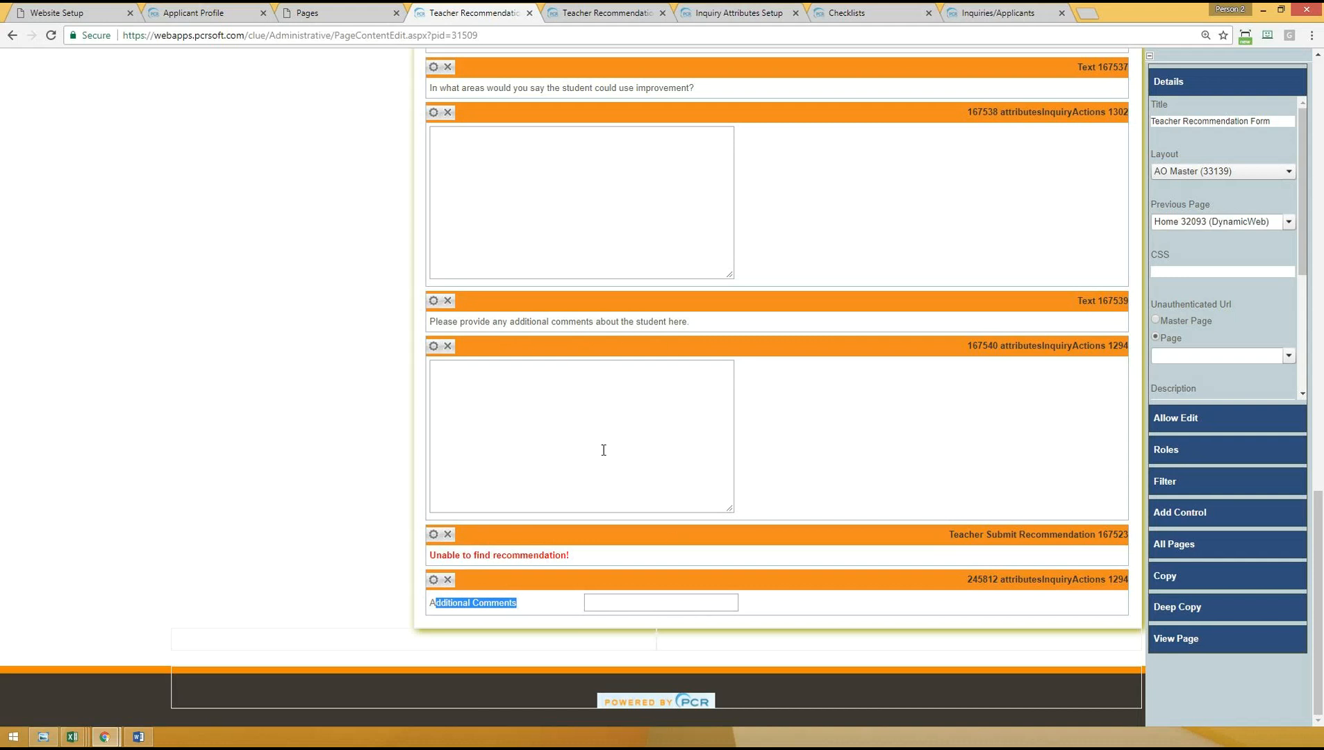
{"action": "left_click", "coordinate": [447, 579]}
{"action": "left_click", "coordinate": [706, 110]}
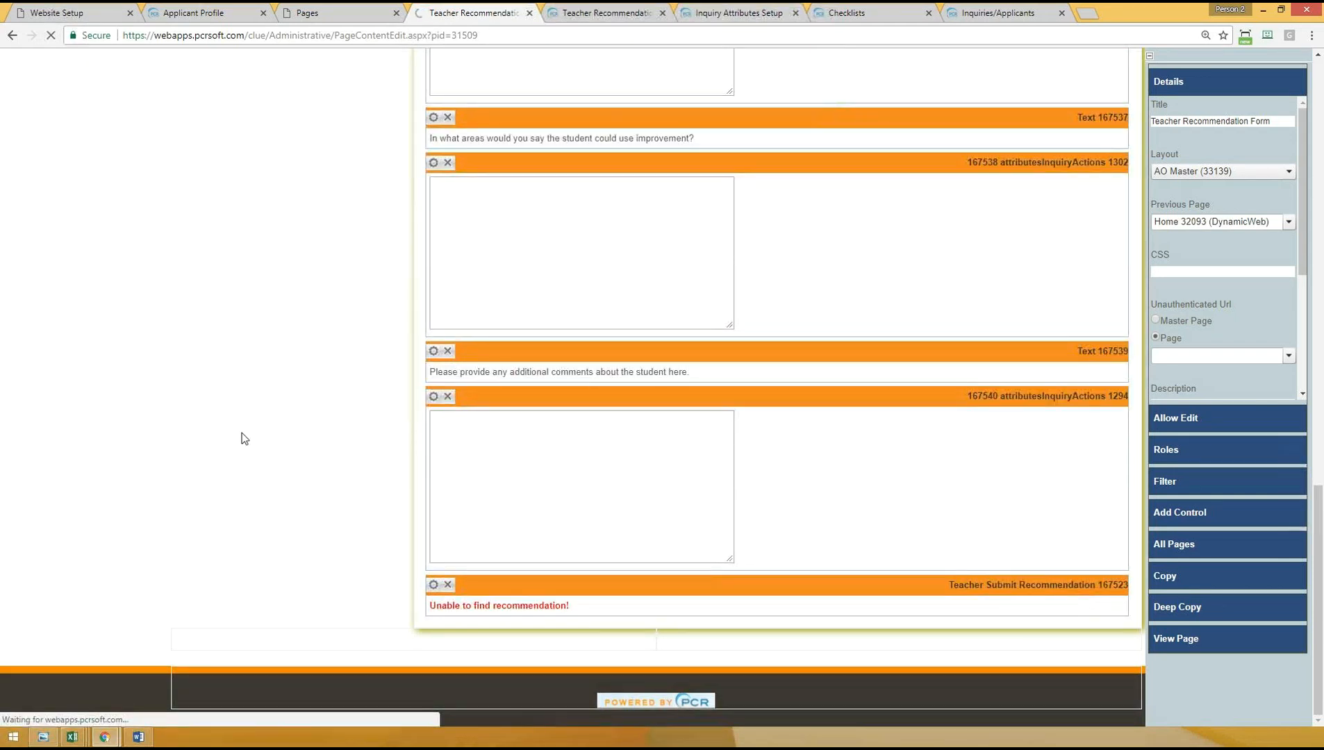
- Check the field assignment of the "Student is on time to class" drop-down control, keep Is on time selected, and save its properties
{"action": "scroll", "coordinate": [292, 493], "scroll_direction": "down", "scroll_amount": 5}
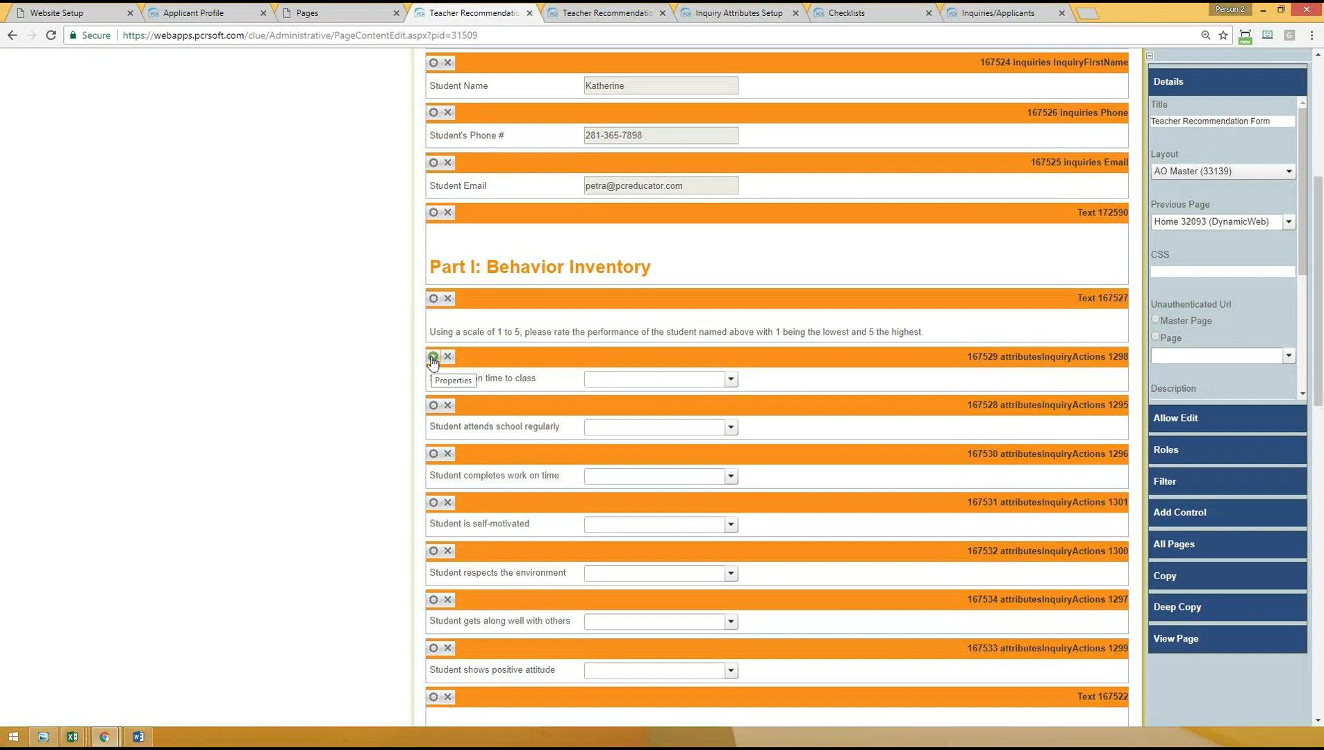
{"action": "left_click", "coordinate": [432, 357]}
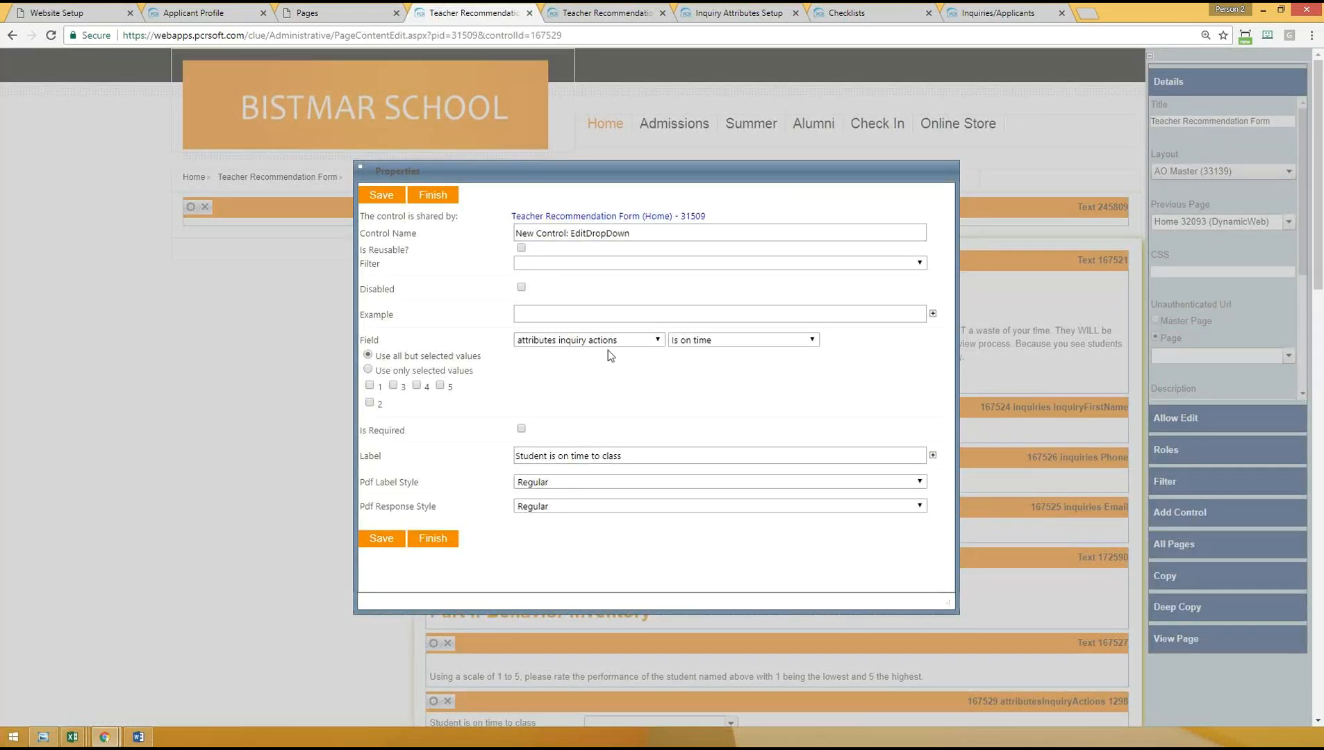
{"action": "left_click", "coordinate": [701, 341]}
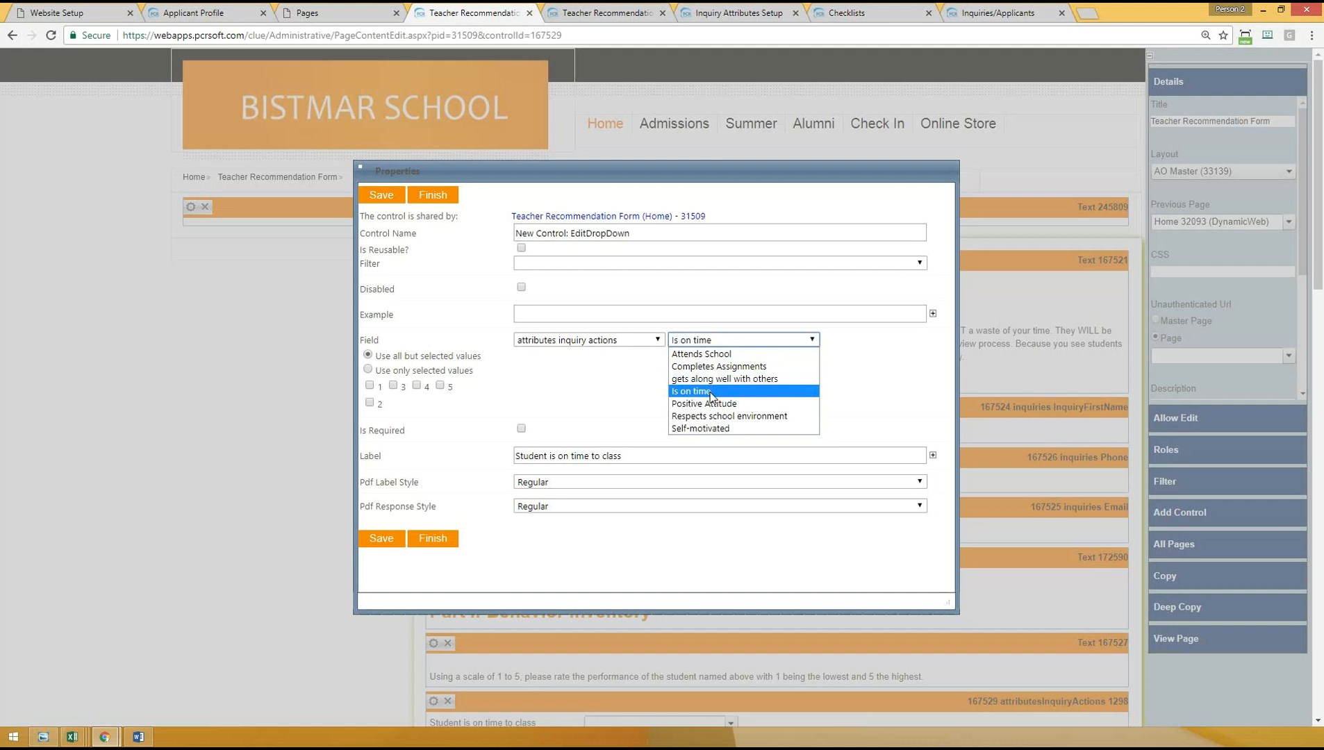
{"action": "left_click", "coordinate": [711, 393]}
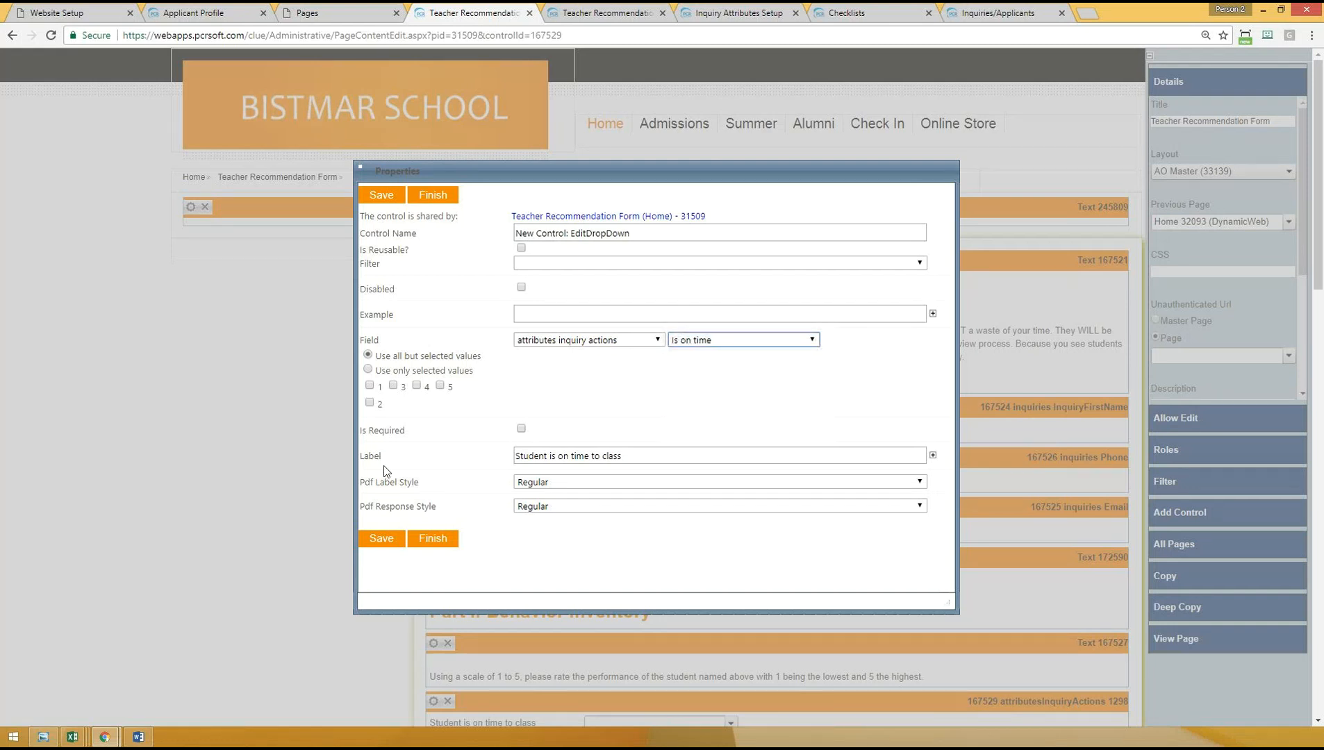
{"action": "left_click", "coordinate": [379, 539]}
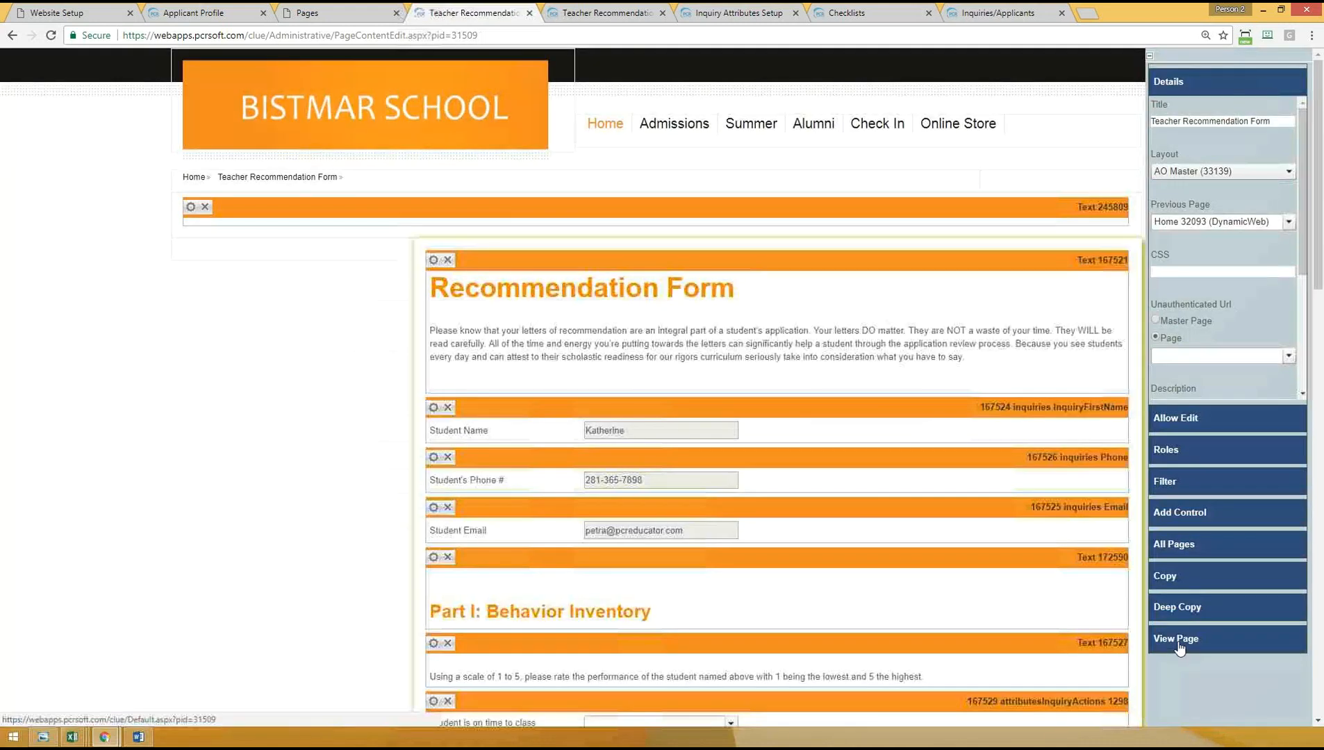
- View the live recommendation form and examine the rating choices and question labels under Part I: Behavior Inventory
{"action": "scroll", "coordinate": [283, 567], "scroll_direction": "down", "scroll_amount": 2}
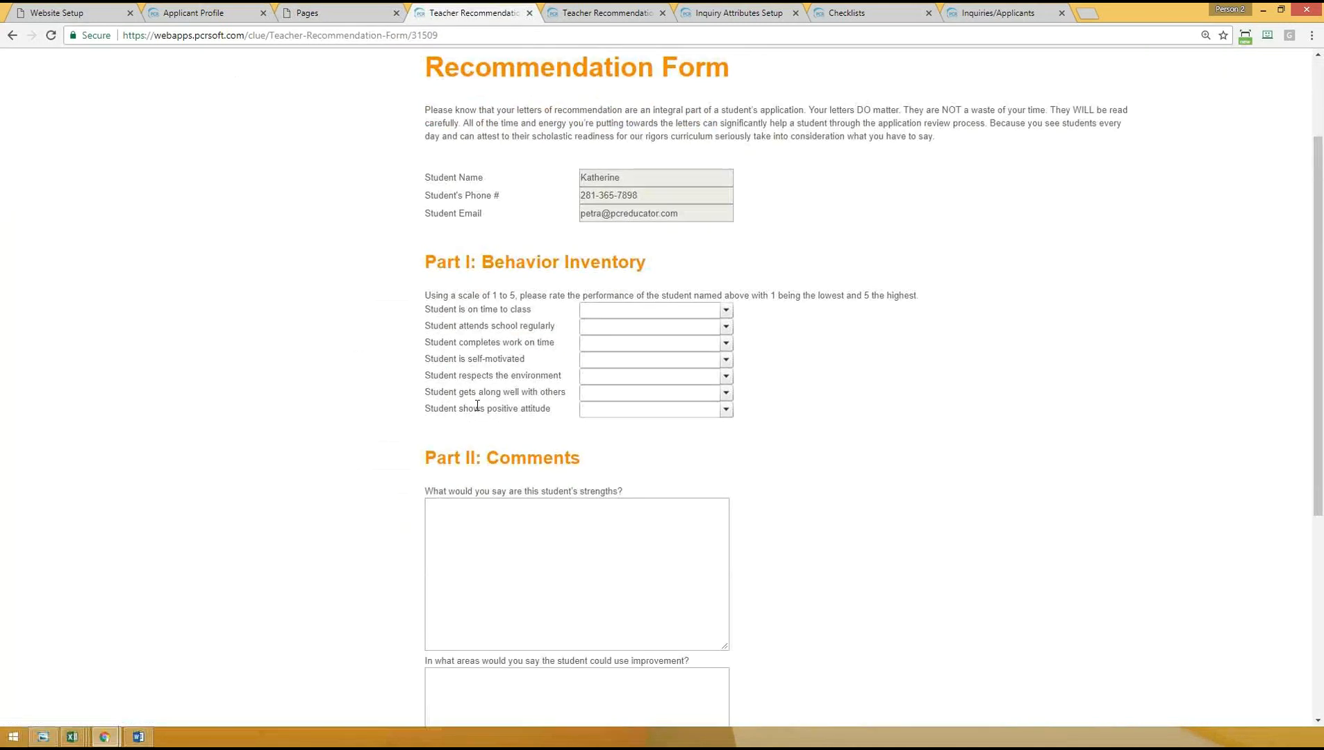
{"action": "left_click", "coordinate": [604, 311]}
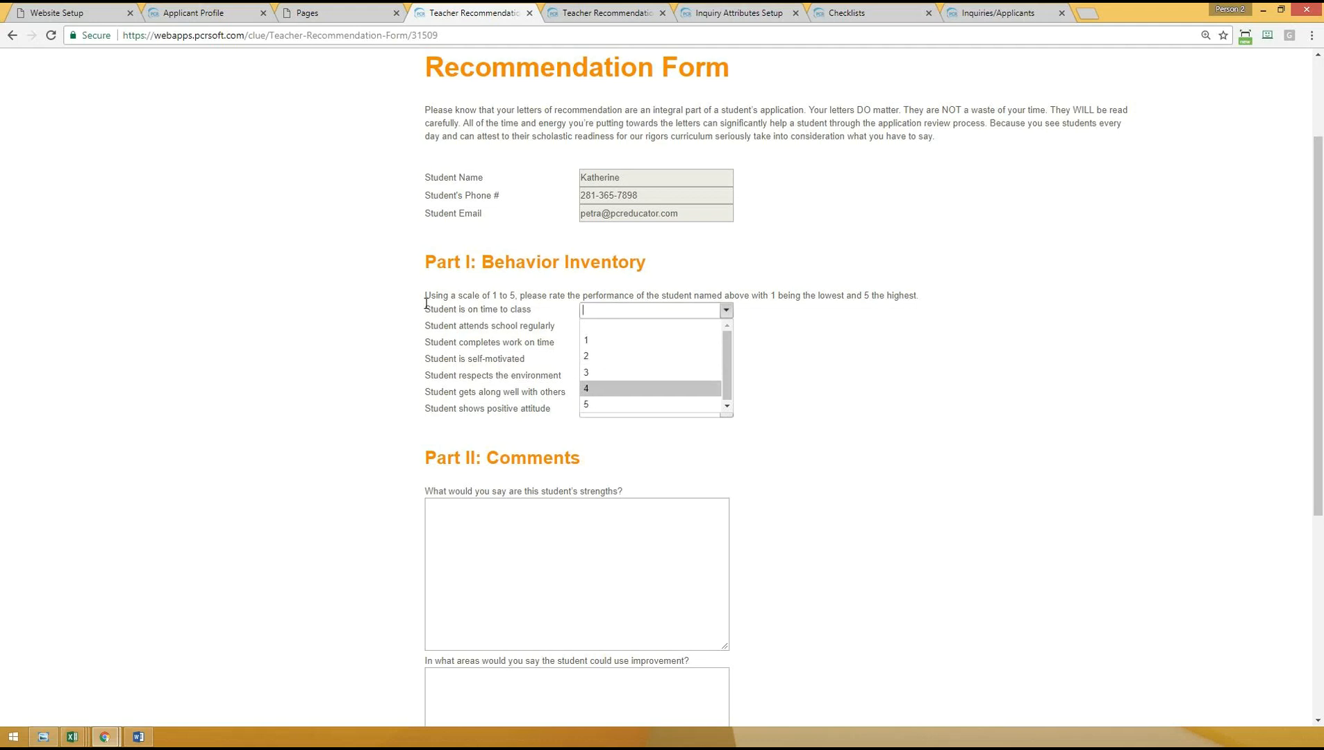
{"action": "left_click_drag", "start_coordinate": [430, 309], "coordinate": [533, 311]}
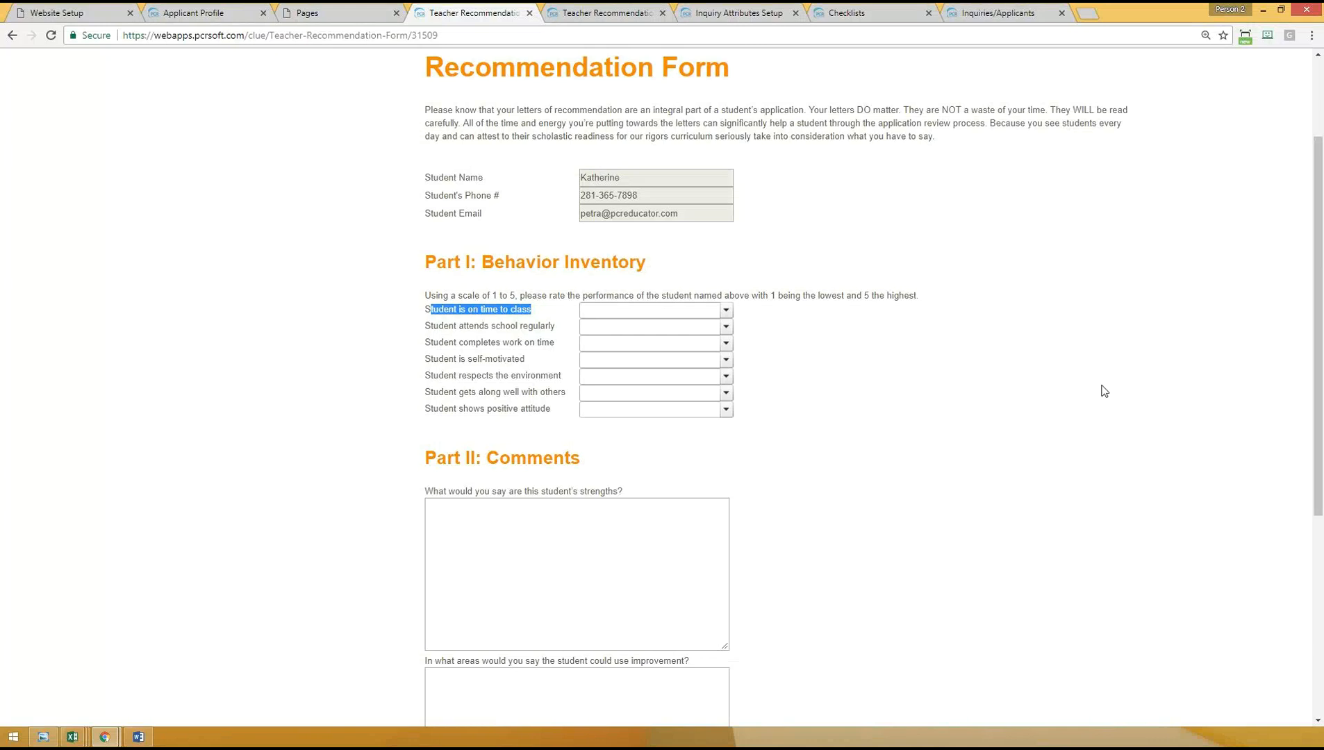
{"action": "left_click", "coordinate": [518, 333]}
{"action": "left_click_drag", "start_coordinate": [431, 309], "coordinate": [524, 311]}
{"action": "left_click", "coordinate": [497, 334]}
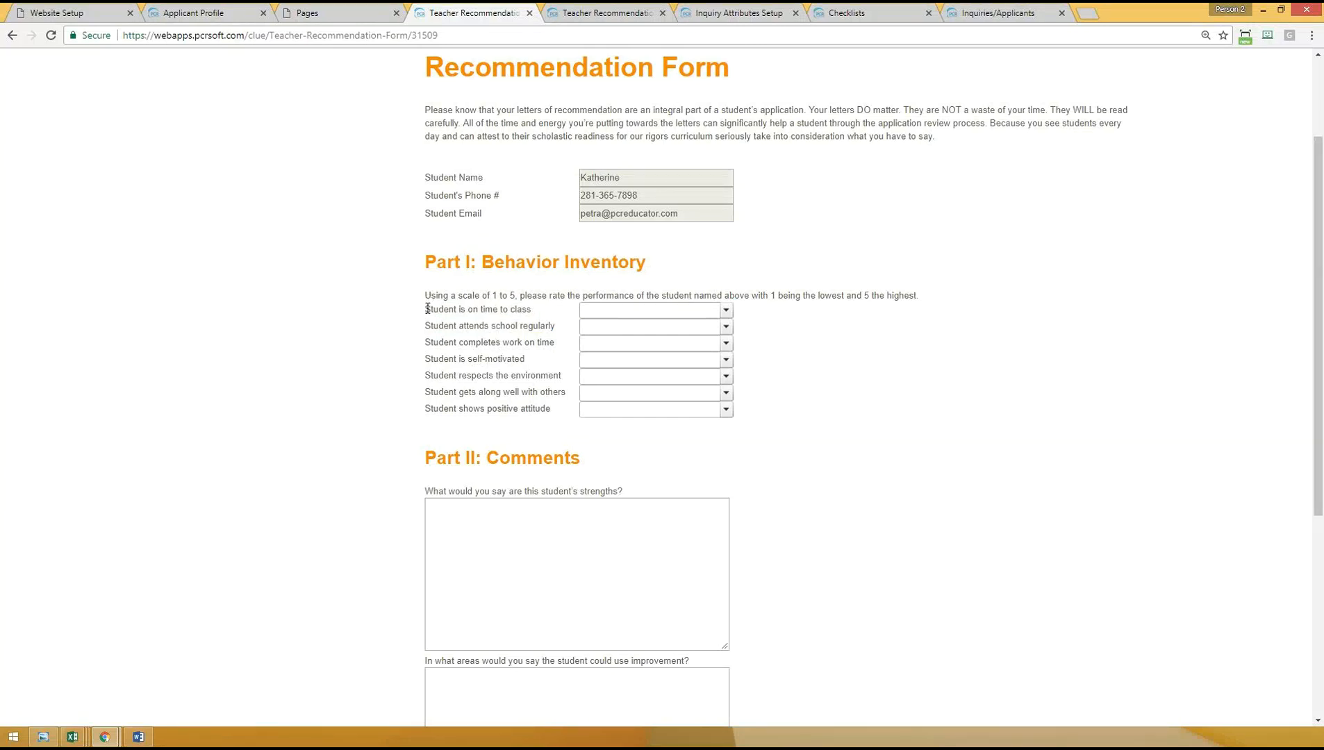
{"action": "triple_click", "coordinate": [454, 310]}
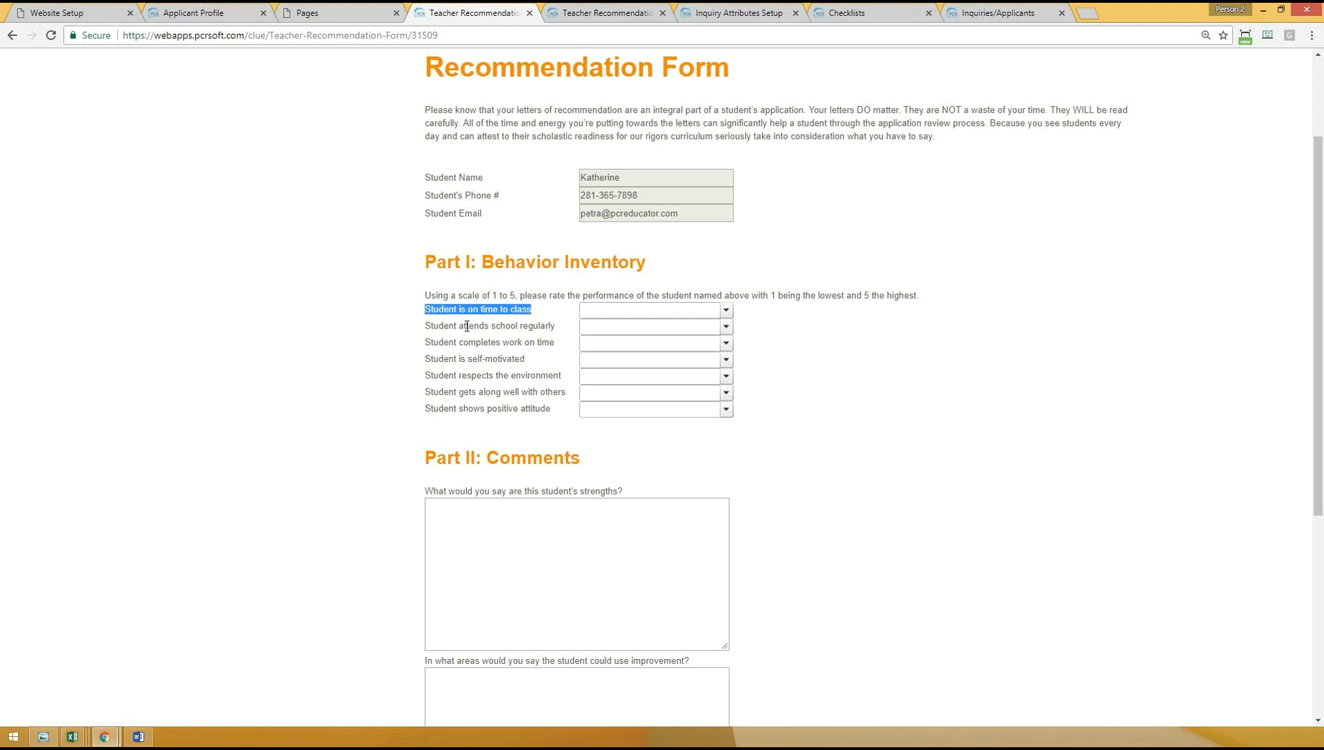
{"action": "left_click_drag", "start_coordinate": [448, 326], "coordinate": [888, 331]}
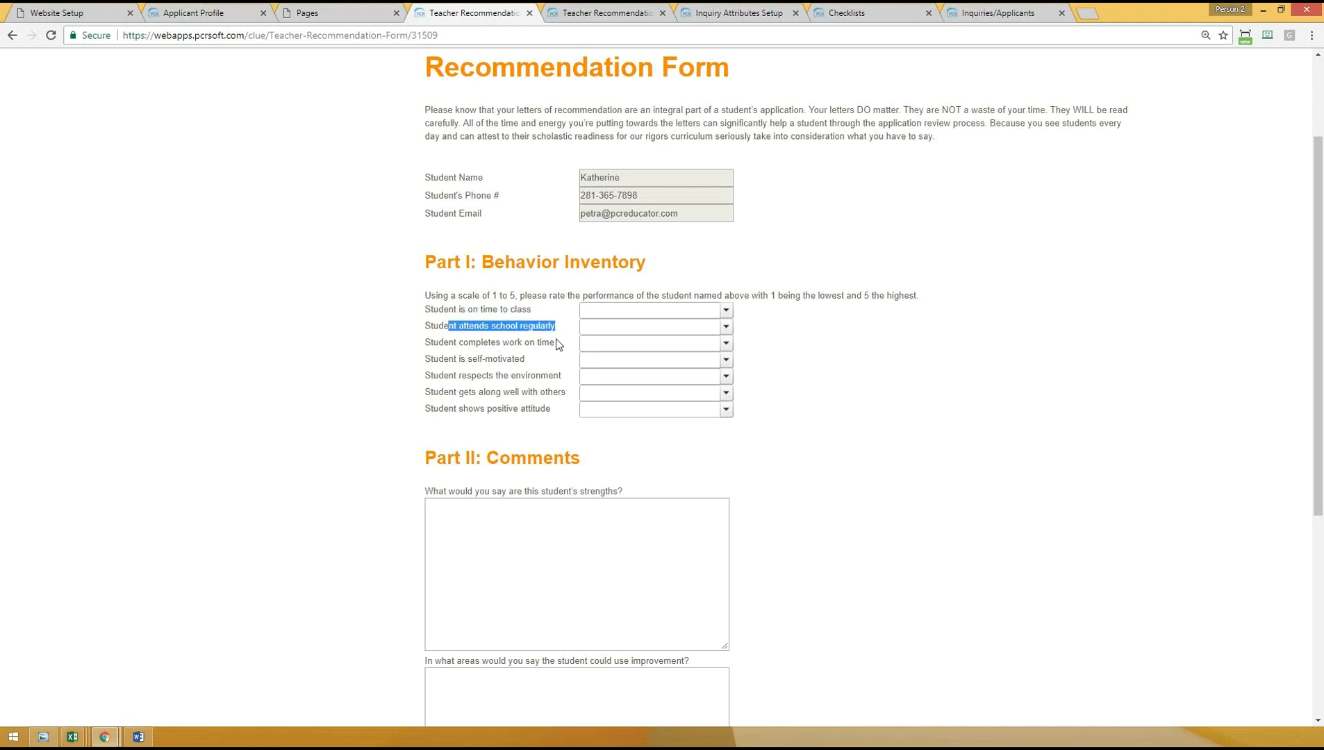
- Review the Part I heading and rating instructions, and look over the rest of the live recommendation form
{"action": "left_click_drag", "start_coordinate": [430, 260], "coordinate": [945, 305]}
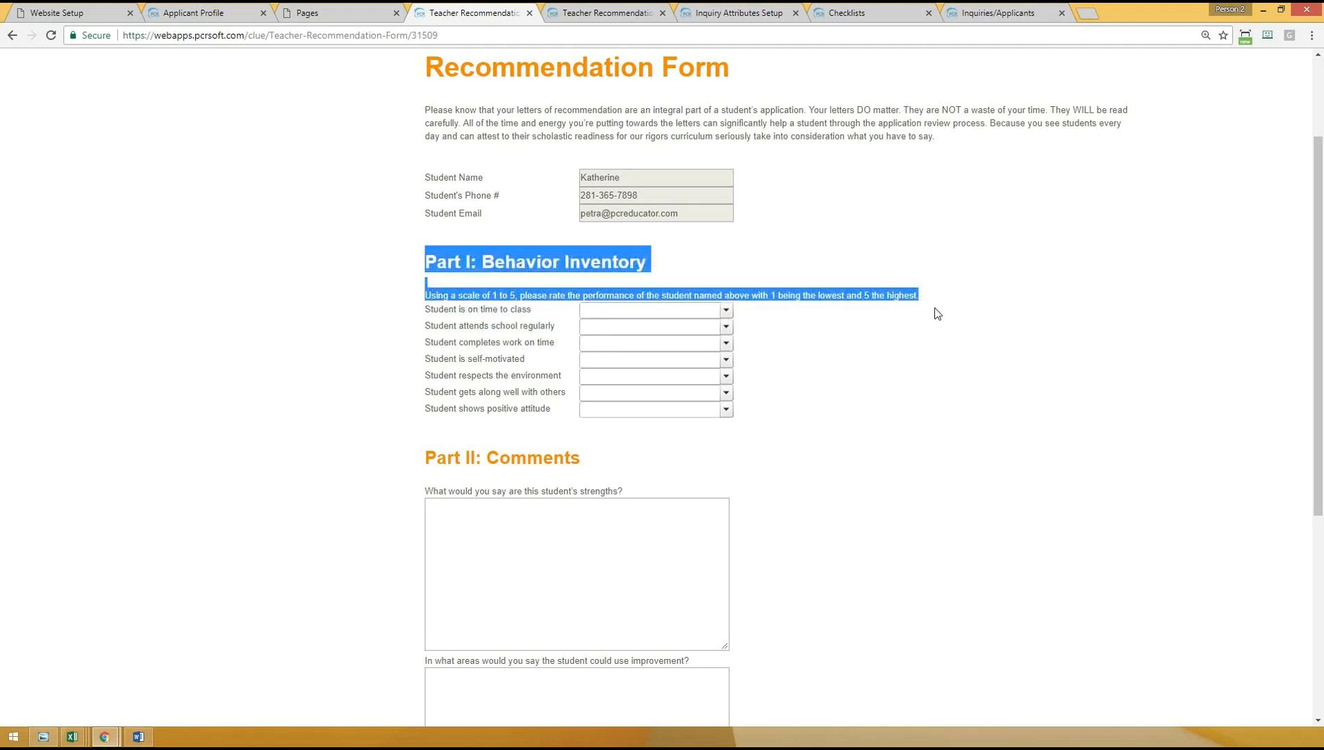
{"action": "scroll", "coordinate": [940, 354], "scroll_direction": "down", "scroll_amount": 3}
{"action": "scroll", "coordinate": [698, 222], "scroll_direction": "up", "scroll_amount": 4}
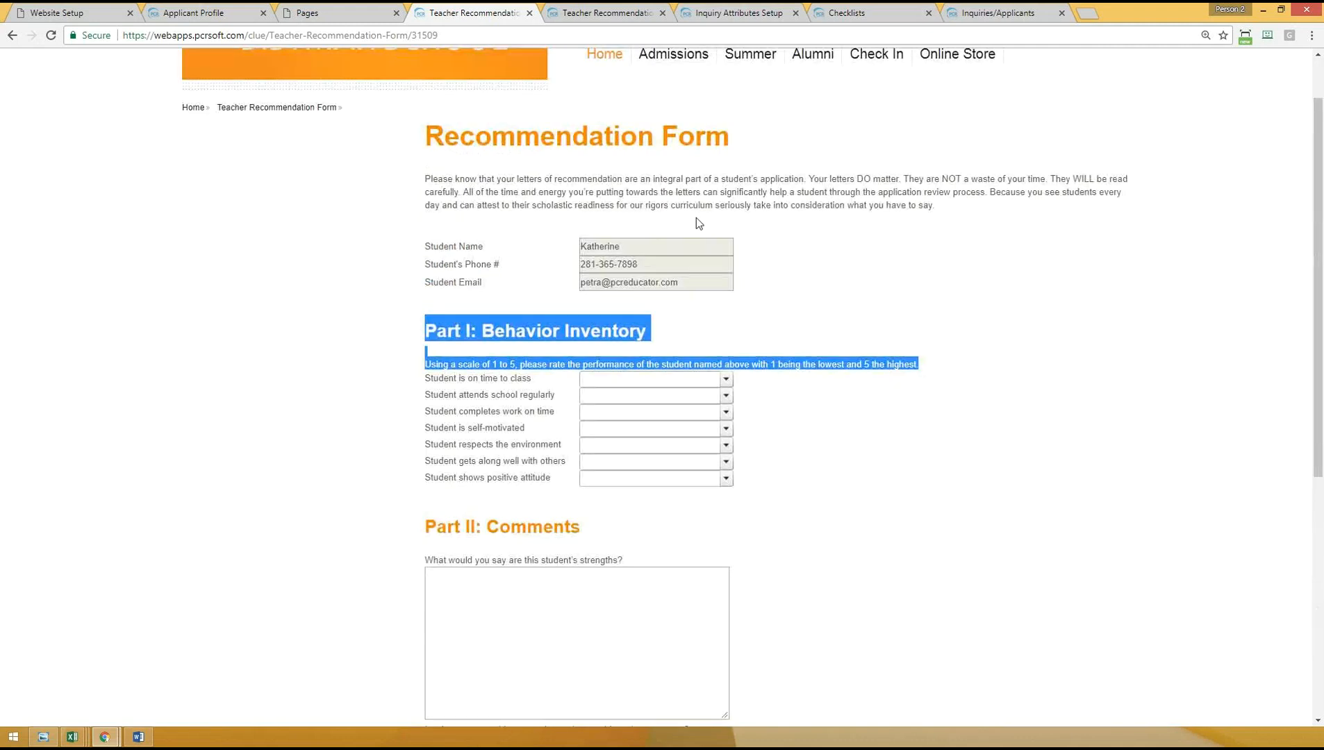
{"action": "scroll", "coordinate": [699, 223], "scroll_direction": "up", "scroll_amount": 1}
{"action": "scroll", "coordinate": [387, 307], "scroll_direction": "down", "scroll_amount": 4}
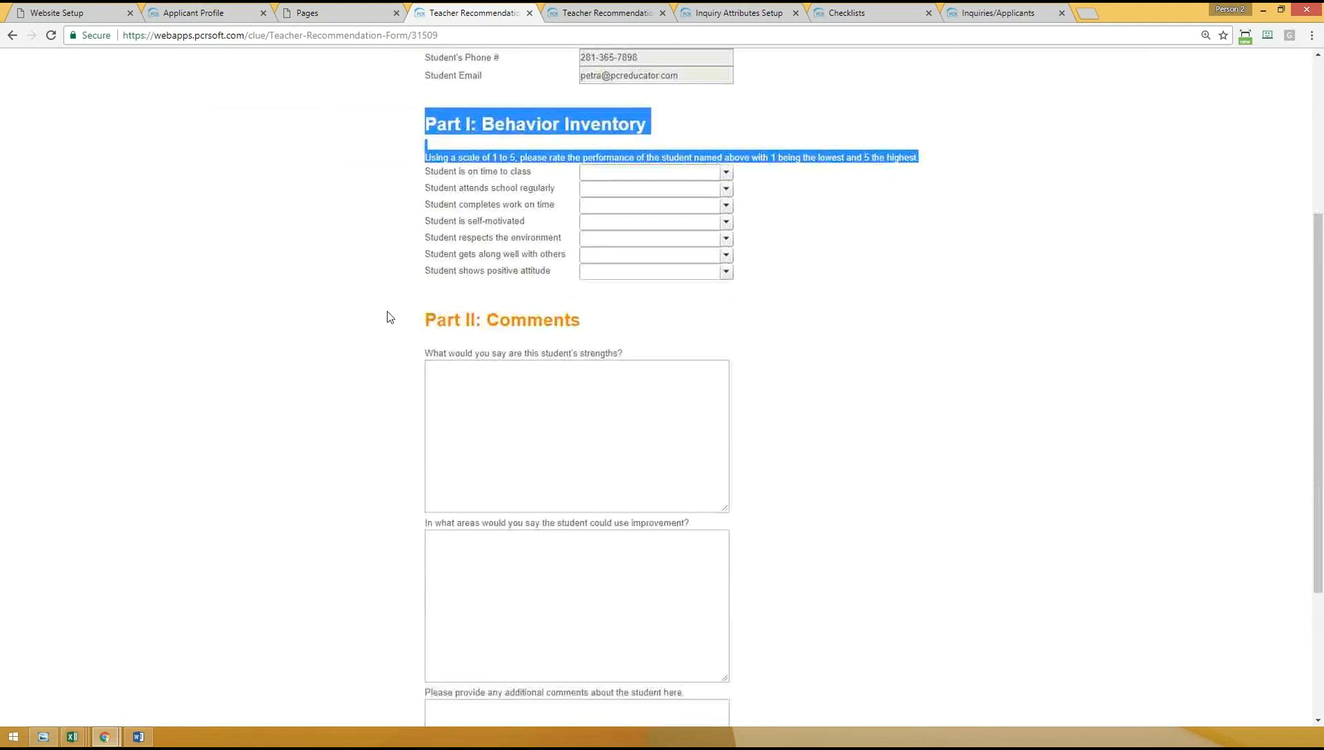
{"action": "scroll", "coordinate": [387, 318], "scroll_direction": "down", "scroll_amount": 3}
{"action": "scroll", "coordinate": [331, 375], "scroll_direction": "up", "scroll_amount": 7}
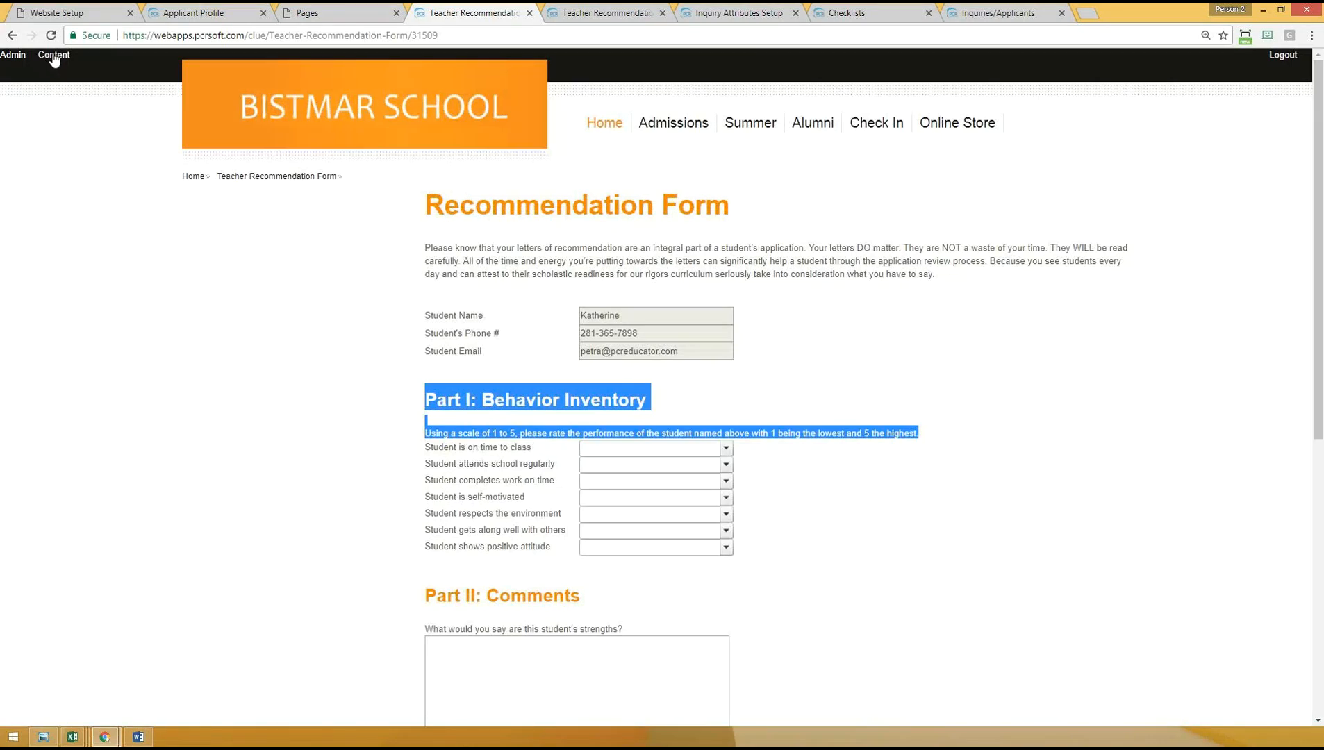
- Return to editing the form's content and locate Teacher Submit Recommendation among the Admissions controls that can be added
{"action": "left_click", "coordinate": [54, 60]}
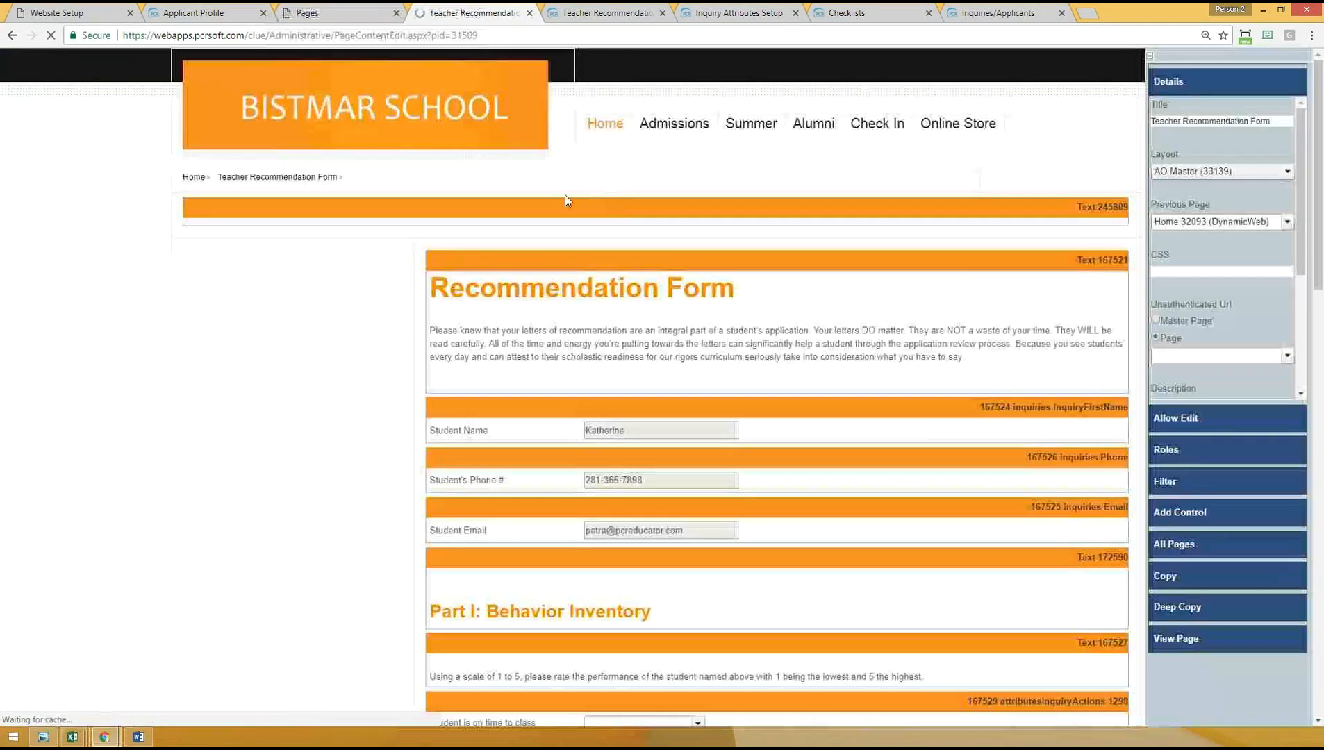
{"action": "scroll", "coordinate": [341, 407], "scroll_direction": "down", "scroll_amount": 15}
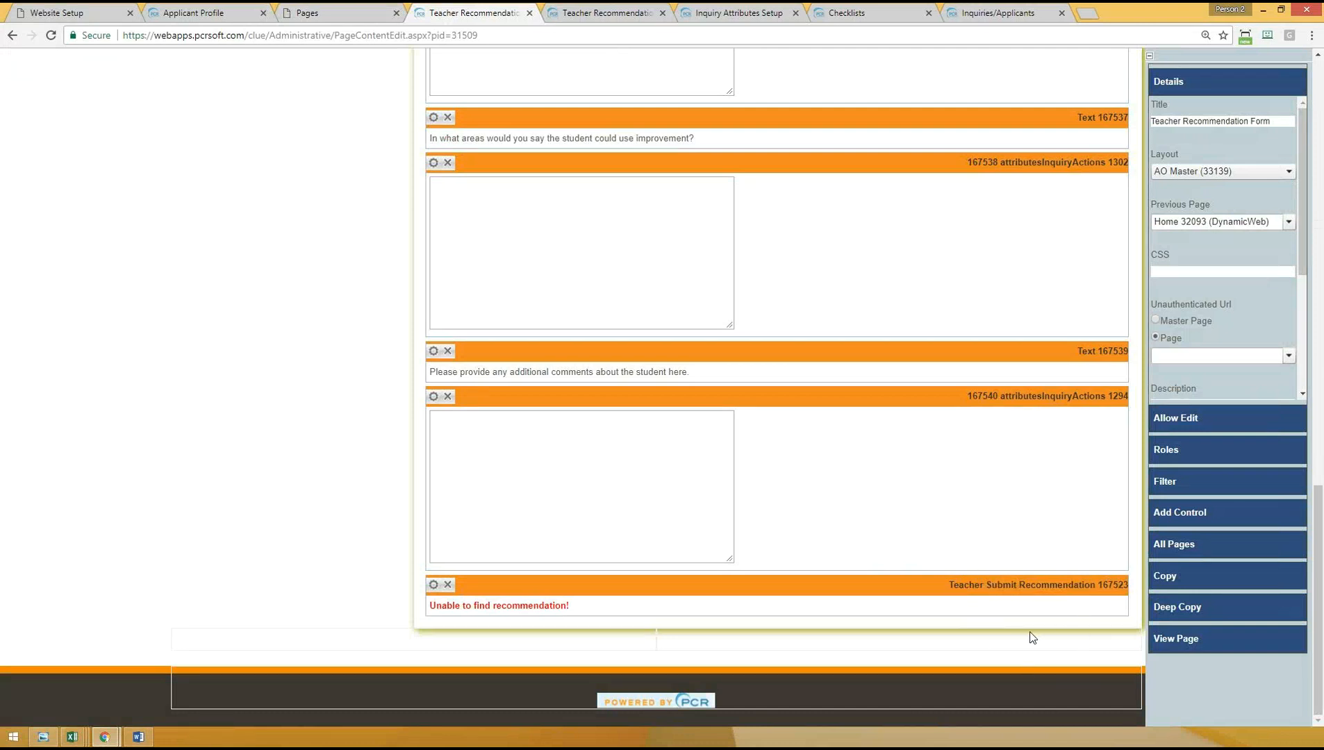
{"action": "left_click", "coordinate": [1164, 516]}
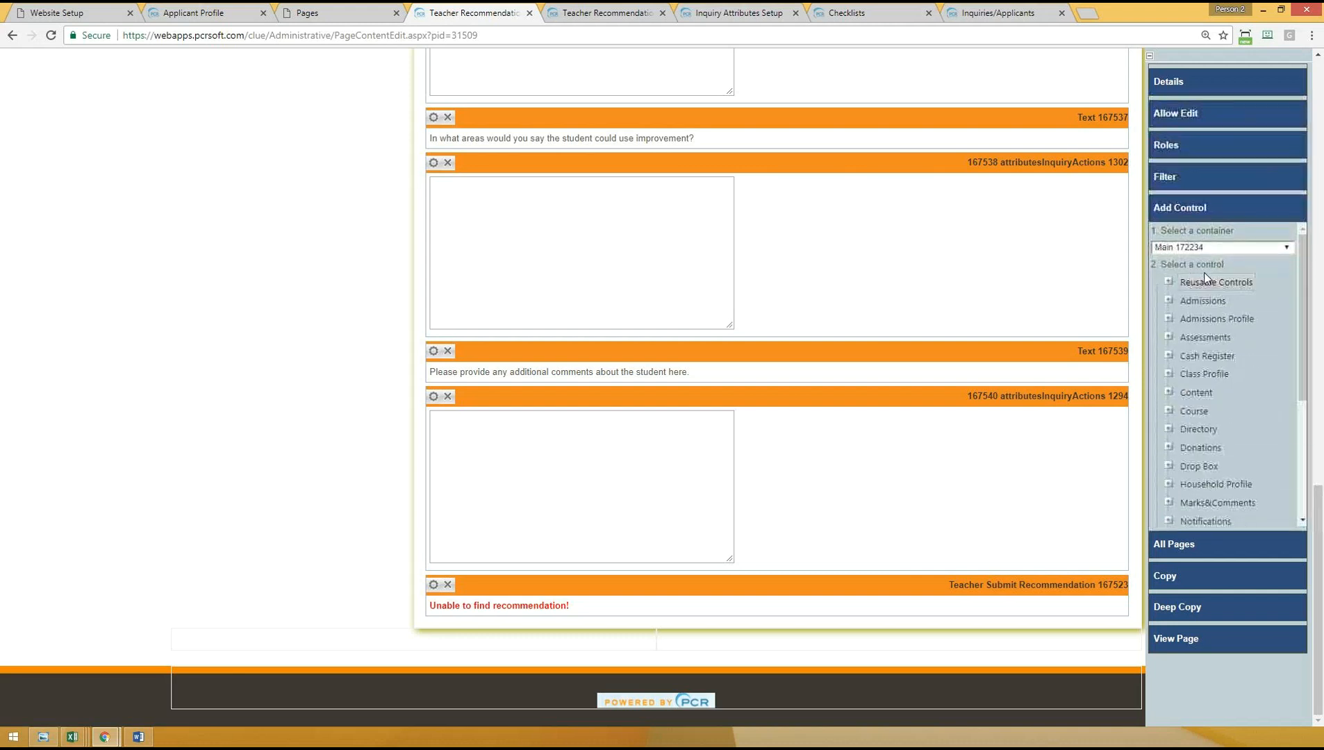
{"action": "left_click", "coordinate": [1169, 301]}
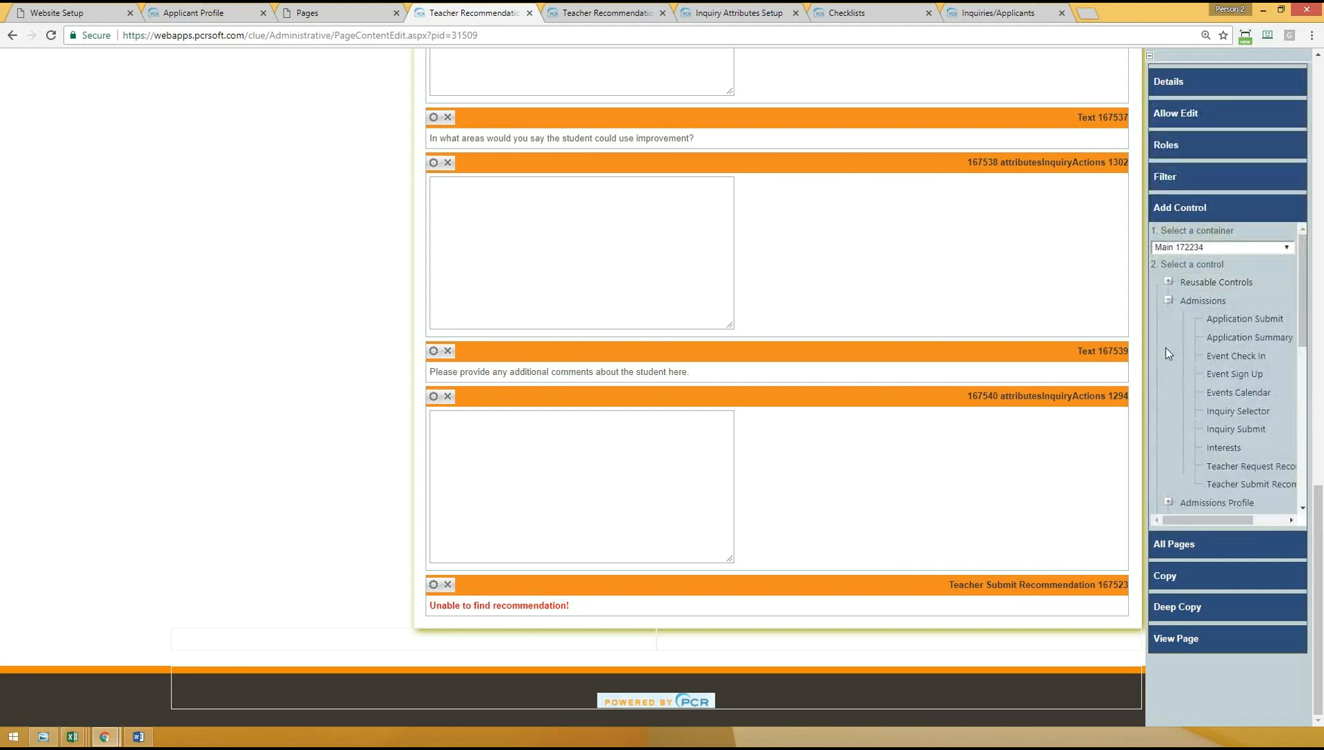
{"action": "scroll", "coordinate": [1234, 518], "scroll_direction": "right", "scroll_amount": 1}
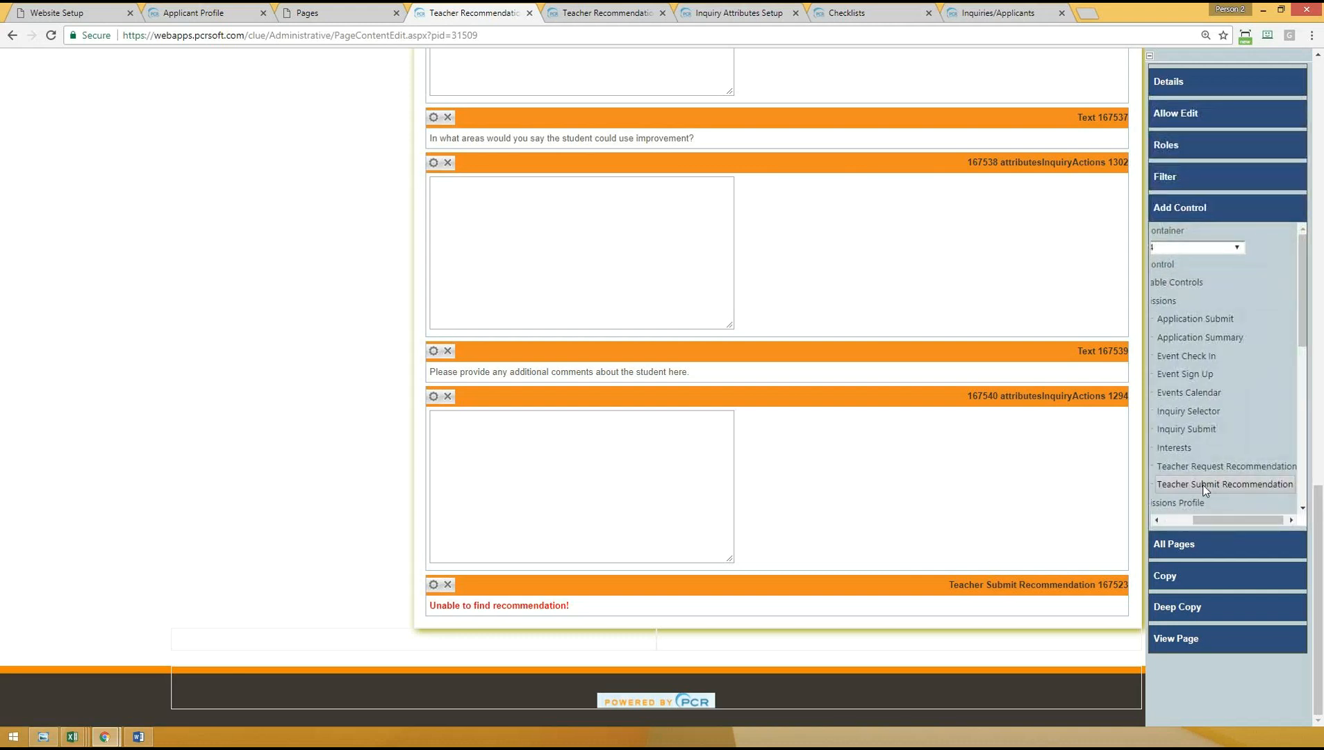
- Open the properties of the form's Teacher Submit Recommendation control and review its submission email template and thank-you page location
{"action": "left_click", "coordinate": [432, 585]}
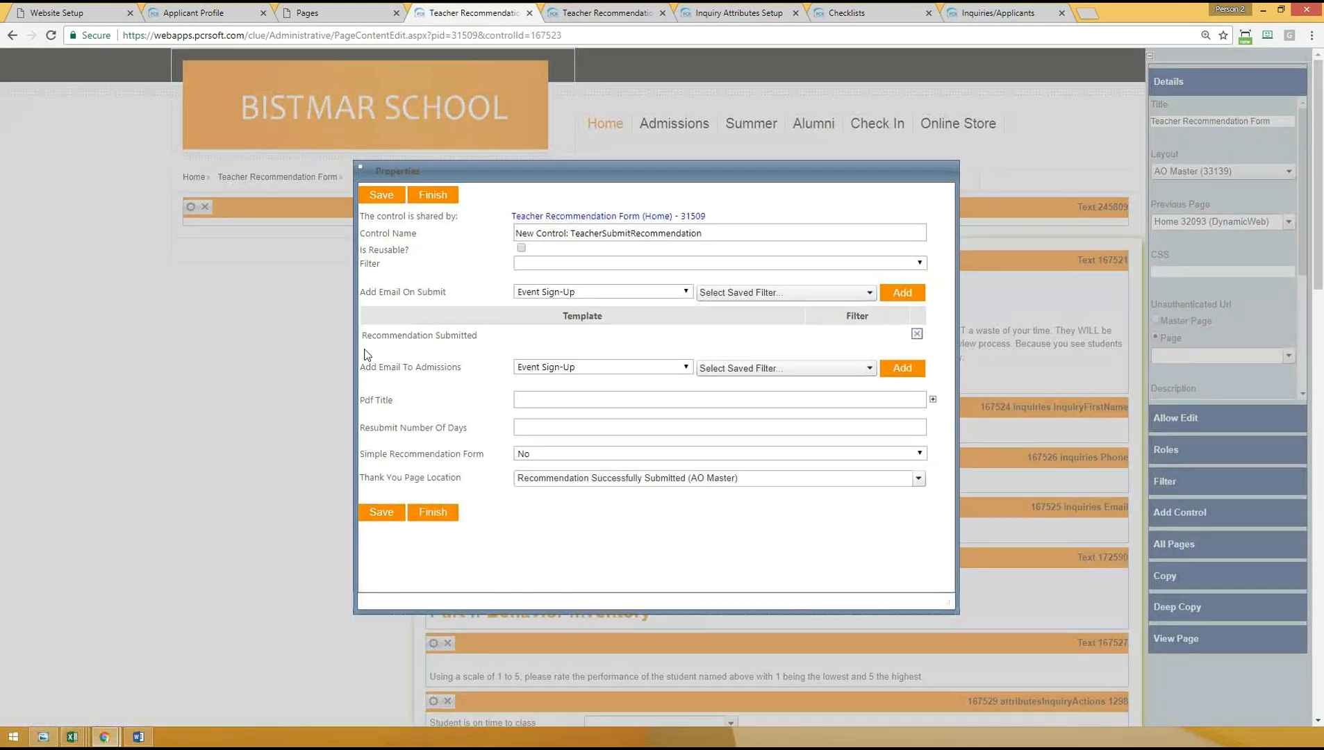
{"action": "left_click_drag", "start_coordinate": [369, 293], "coordinate": [459, 296]}
{"action": "left_click_drag", "start_coordinate": [369, 336], "coordinate": [505, 336]}
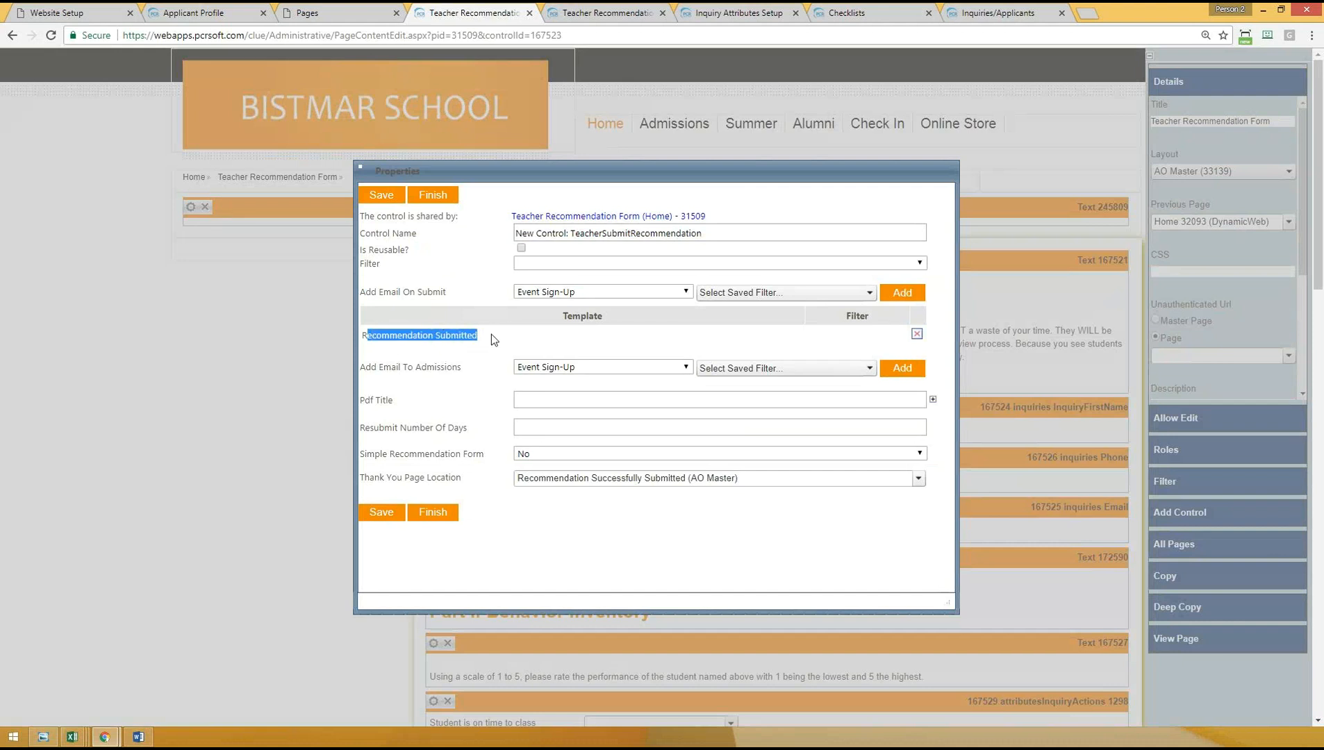
{"action": "left_click", "coordinate": [385, 336]}
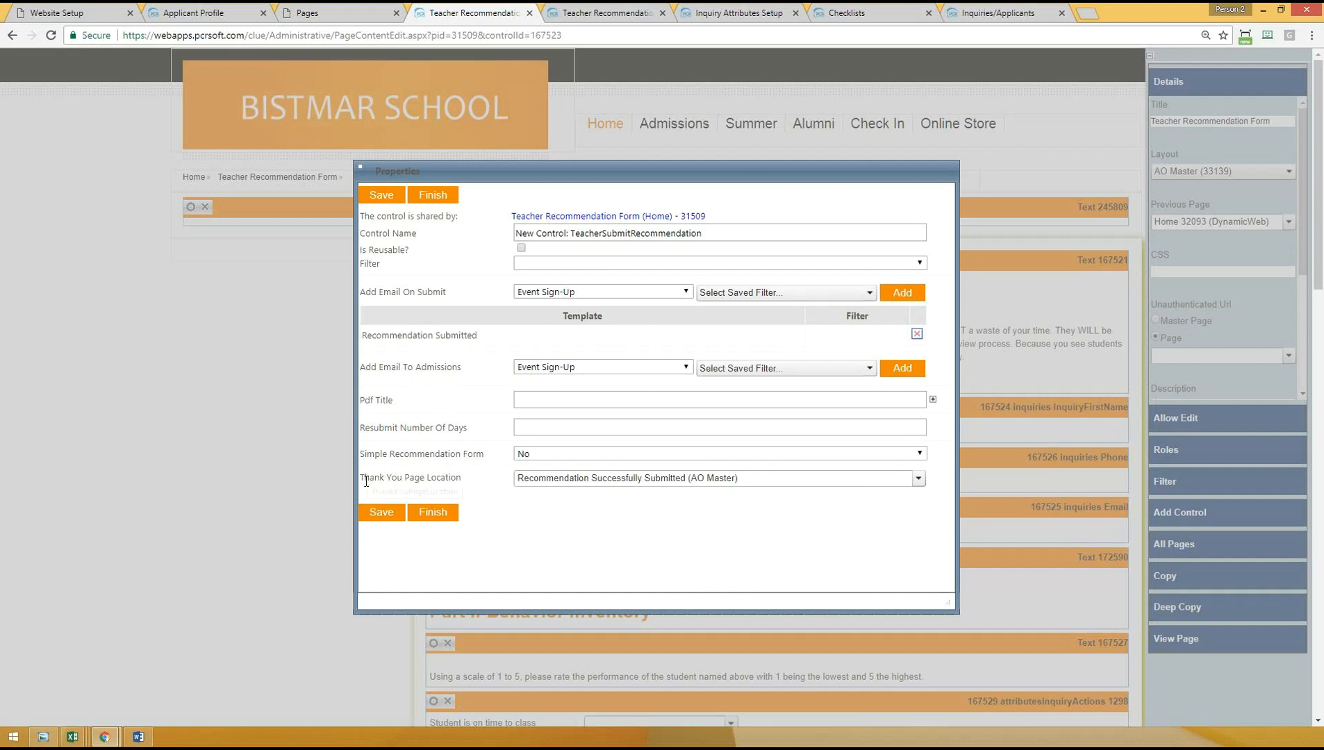
{"action": "left_click_drag", "start_coordinate": [369, 477], "coordinate": [462, 479]}
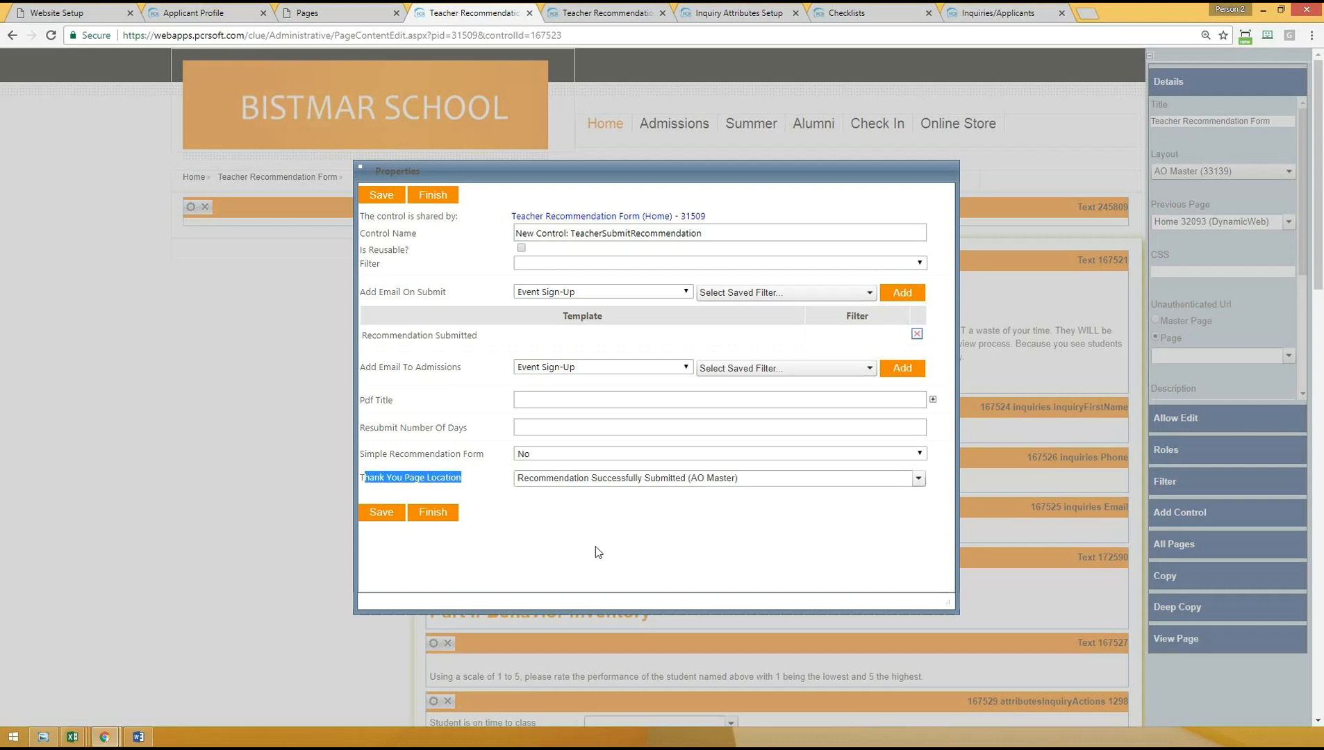
{"action": "left_click", "coordinate": [633, 537]}
- Examine the Simple Recommendation Form choices, keep the setting at No, and save the submit control's properties
{"action": "left_click_drag", "start_coordinate": [373, 454], "coordinate": [503, 456]}
{"action": "left_click", "coordinate": [552, 458]}
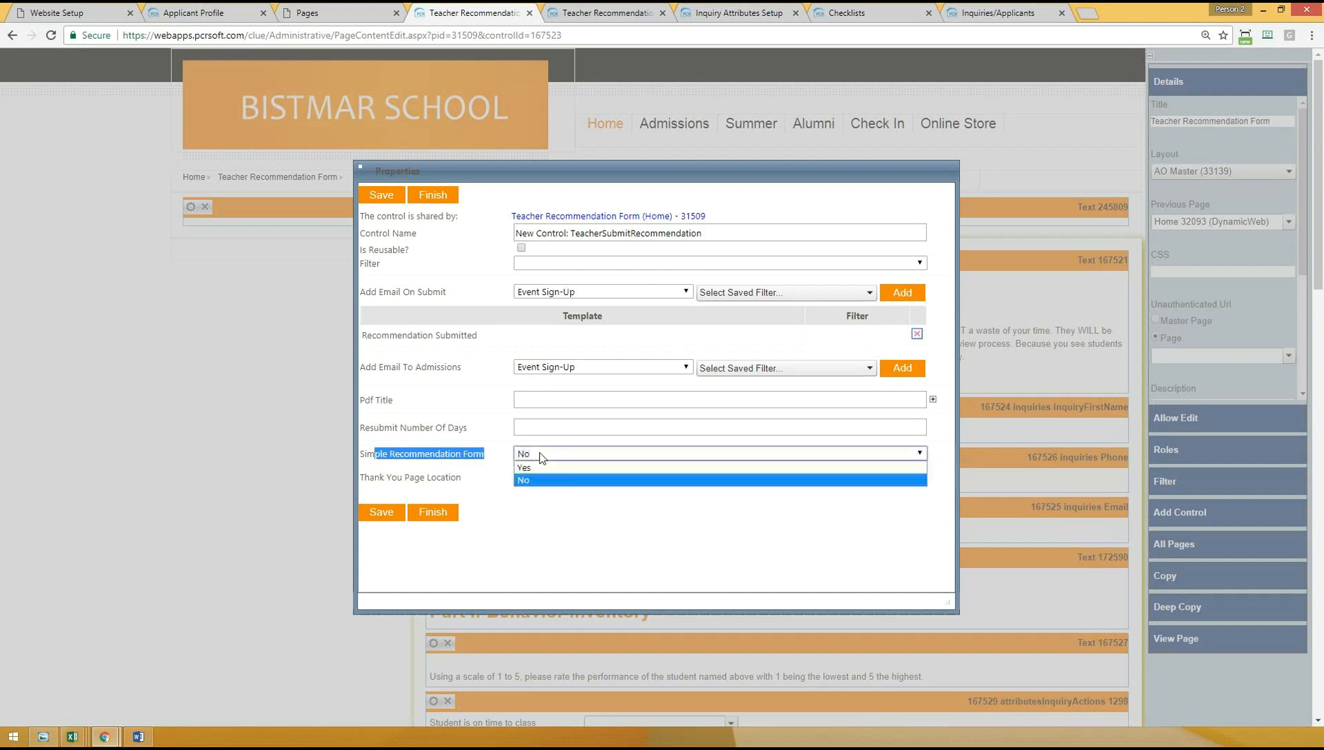
{"action": "left_click", "coordinate": [521, 453]}
{"action": "left_click", "coordinate": [523, 455]}
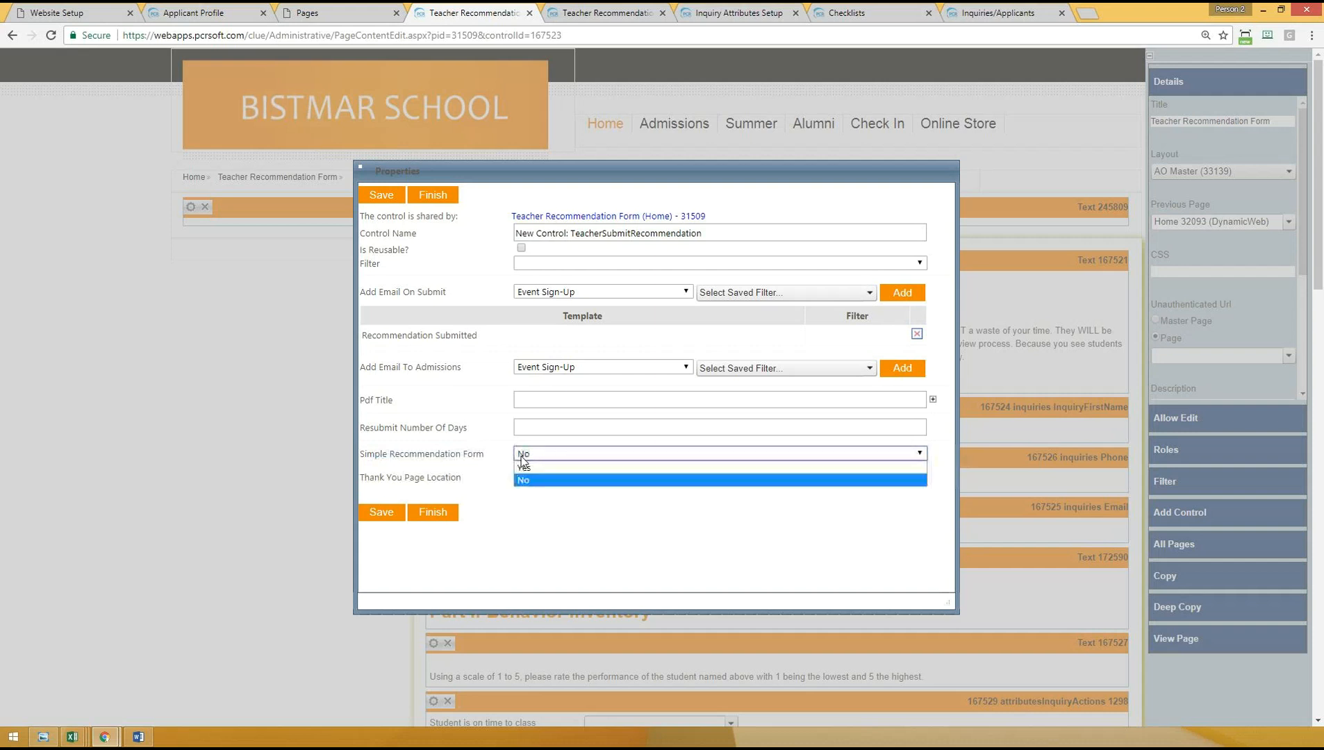
{"action": "left_click", "coordinate": [432, 453]}
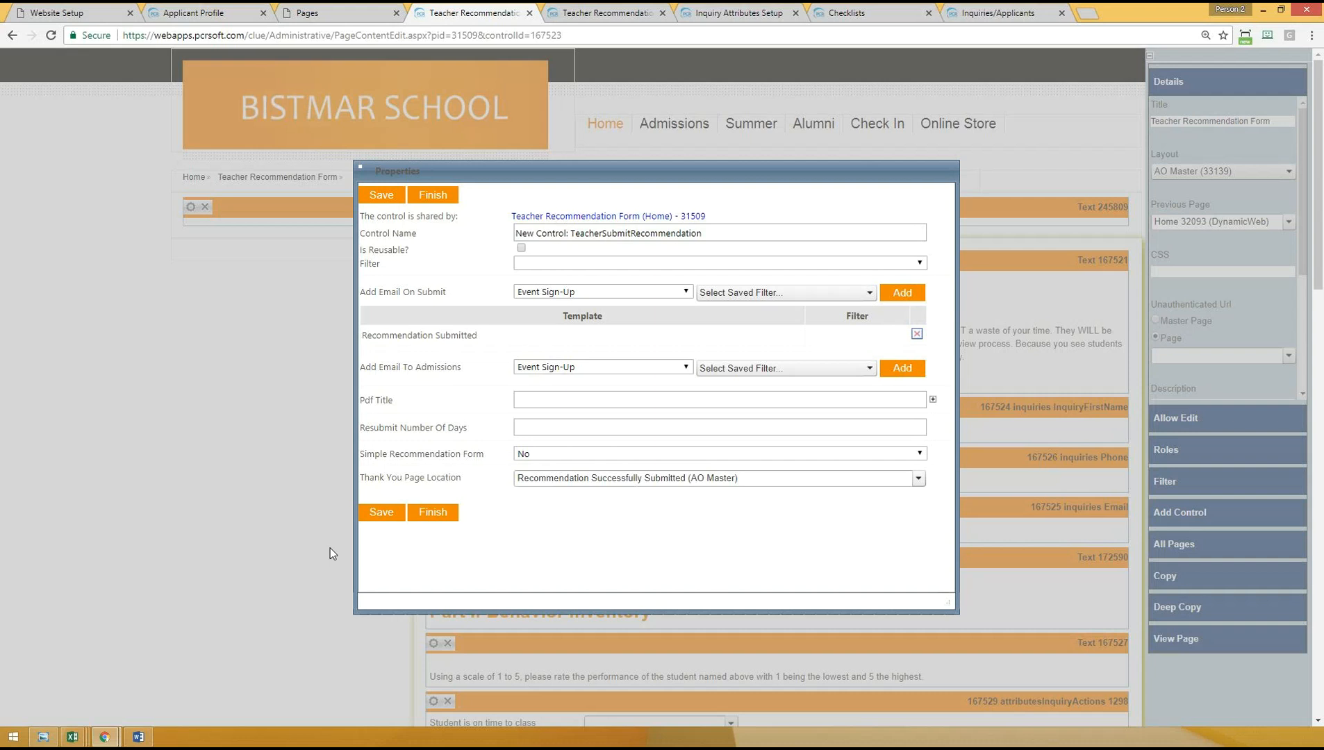
{"action": "left_click", "coordinate": [577, 455]}
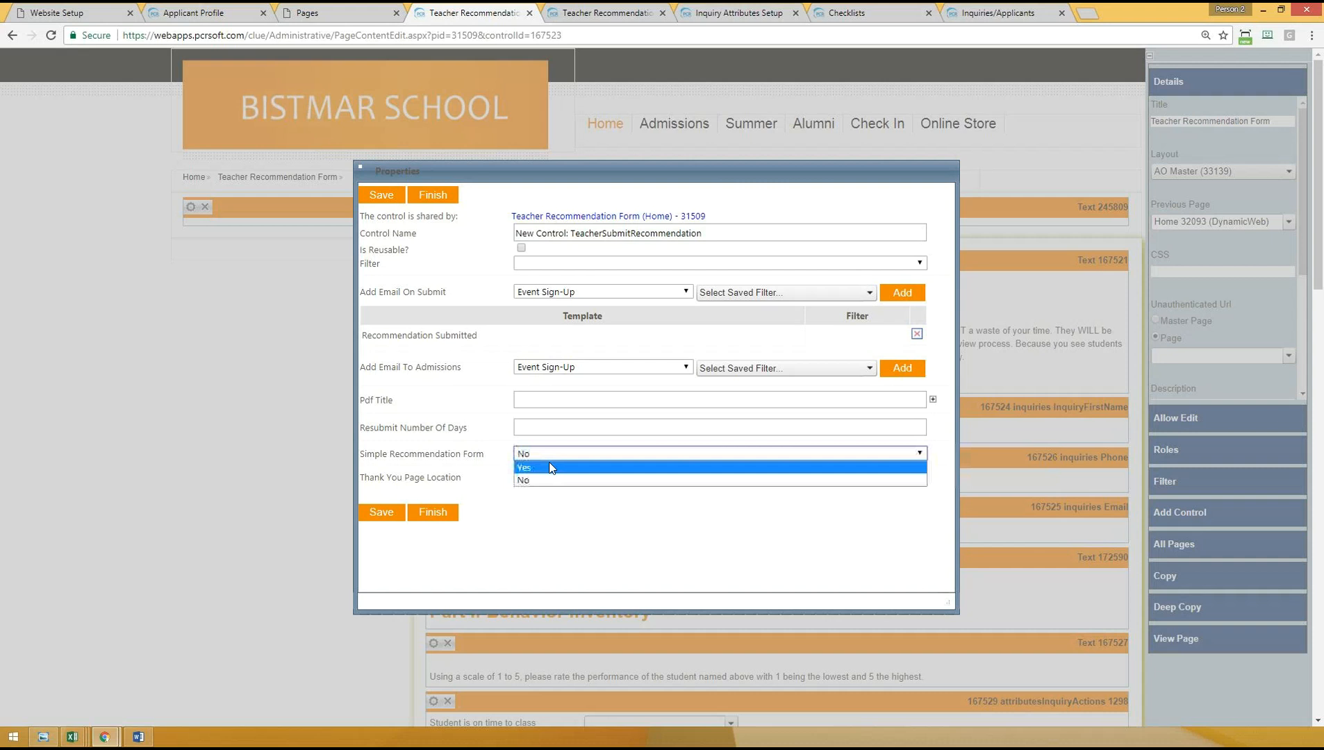
{"action": "left_click", "coordinate": [410, 452]}
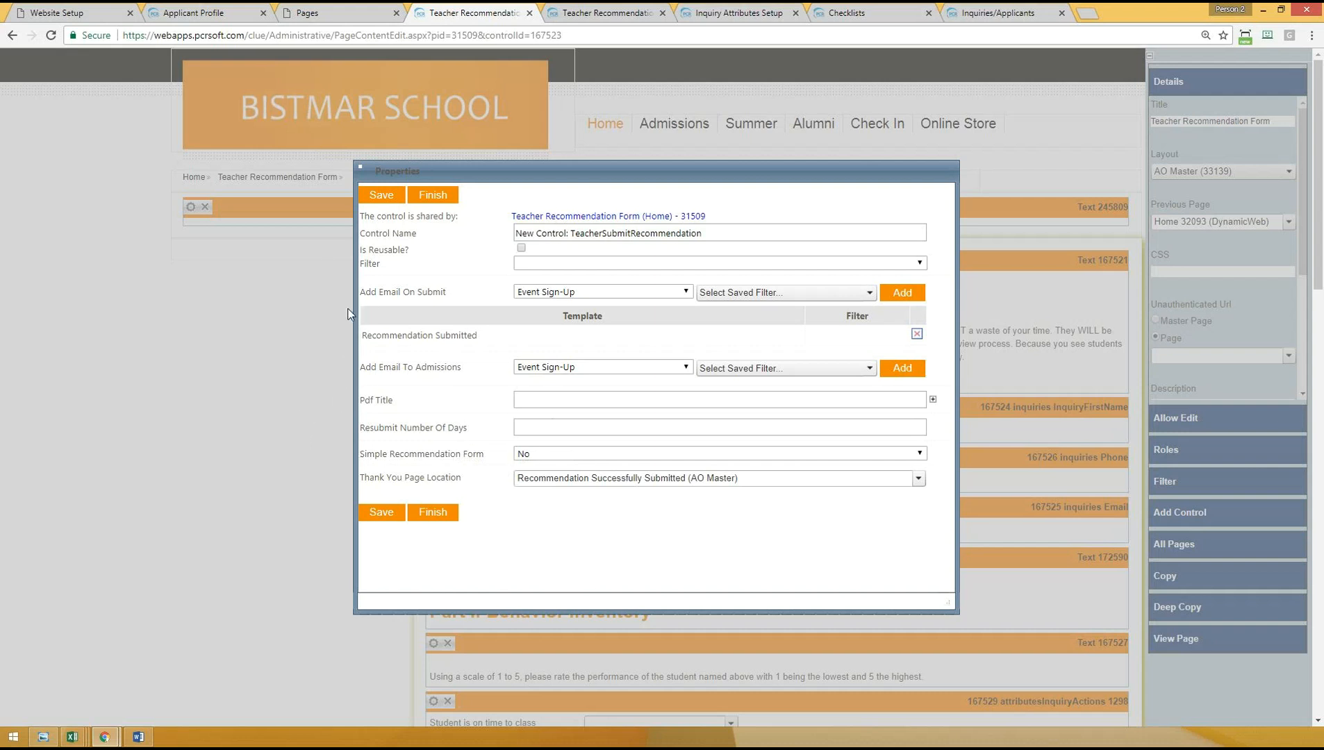
{"action": "left_click", "coordinate": [379, 509]}
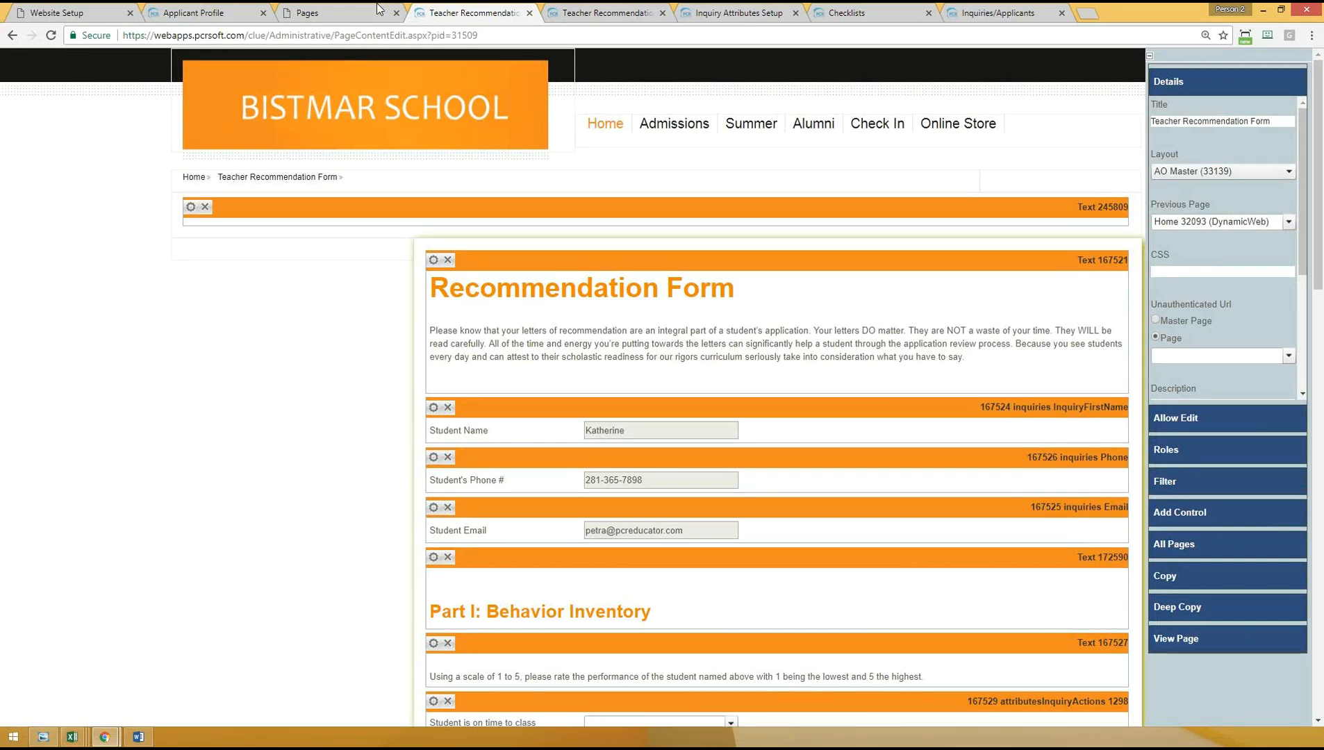
- Open the Teacher Recommendation Request page from the Pages list, and check the submit control at the end of the recommendation form
{"action": "left_click", "coordinate": [333, 12]}
{"action": "left_click", "coordinate": [43, 236]}
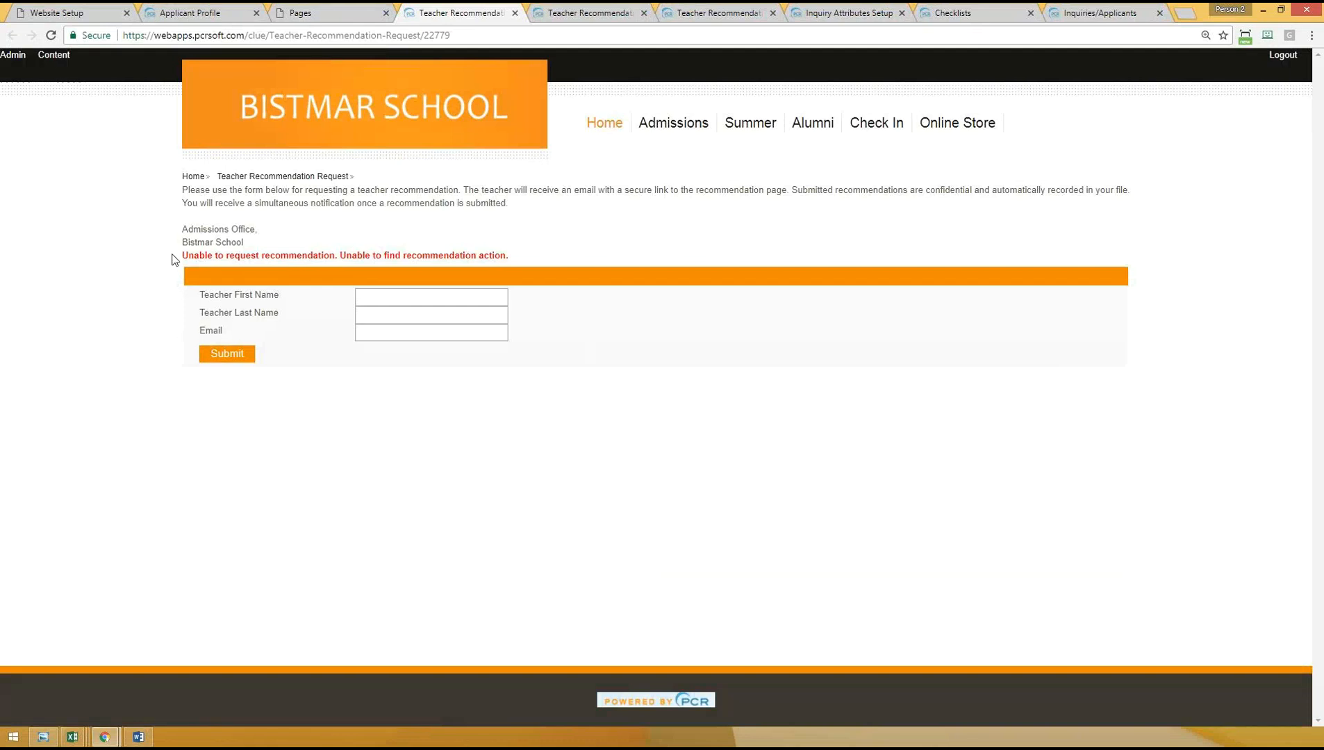
{"action": "left_click", "coordinate": [603, 12]}
{"action": "scroll", "coordinate": [450, 598], "scroll_direction": "down", "scroll_amount": 10}
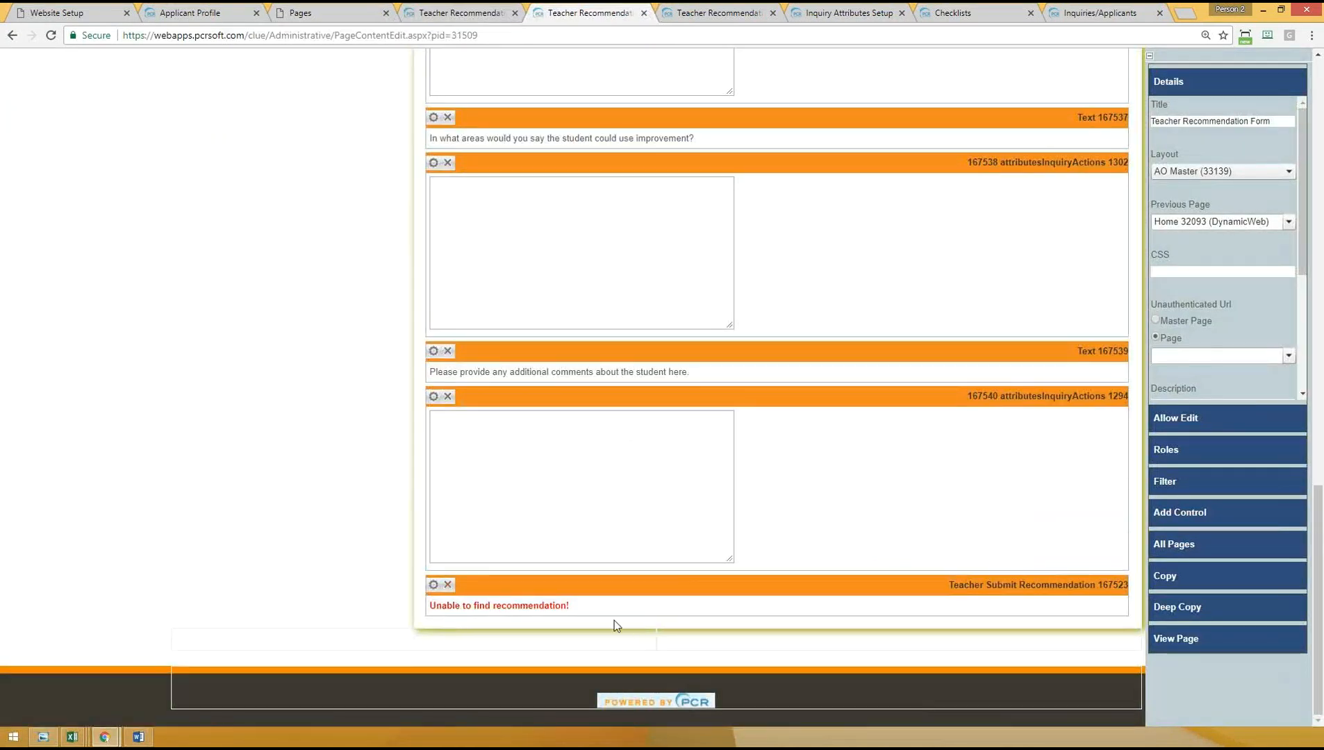
{"action": "scroll", "coordinate": [615, 621], "scroll_direction": "up", "scroll_amount": 10}
- Examine the red message above the teacher name and email fields on the live Teacher Recommendation Request page
{"action": "left_click", "coordinate": [458, 13]}
{"action": "left_click_drag", "start_coordinate": [195, 256], "coordinate": [530, 255]}
{"action": "left_click", "coordinate": [530, 254]}
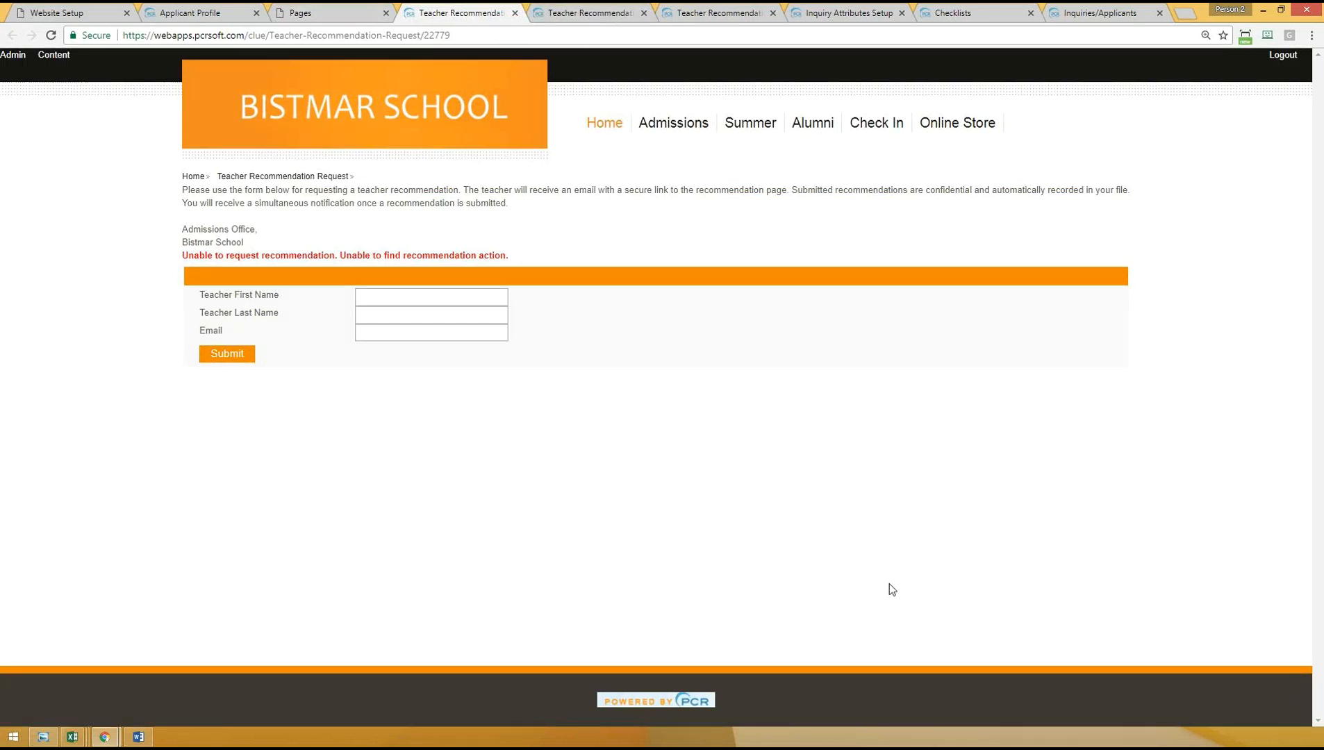
{"action": "left_click_drag", "start_coordinate": [191, 255], "coordinate": [569, 255]}
{"action": "left_click", "coordinate": [630, 297]}
{"action": "left_click_drag", "start_coordinate": [182, 256], "coordinate": [195, 255]}
{"action": "left_click", "coordinate": [535, 256]}
- Switch the Teacher Recommendation Request page to content editing and locate the Teacher Request Recommendation control among the addable Admissions controls
{"action": "left_click", "coordinate": [59, 61]}
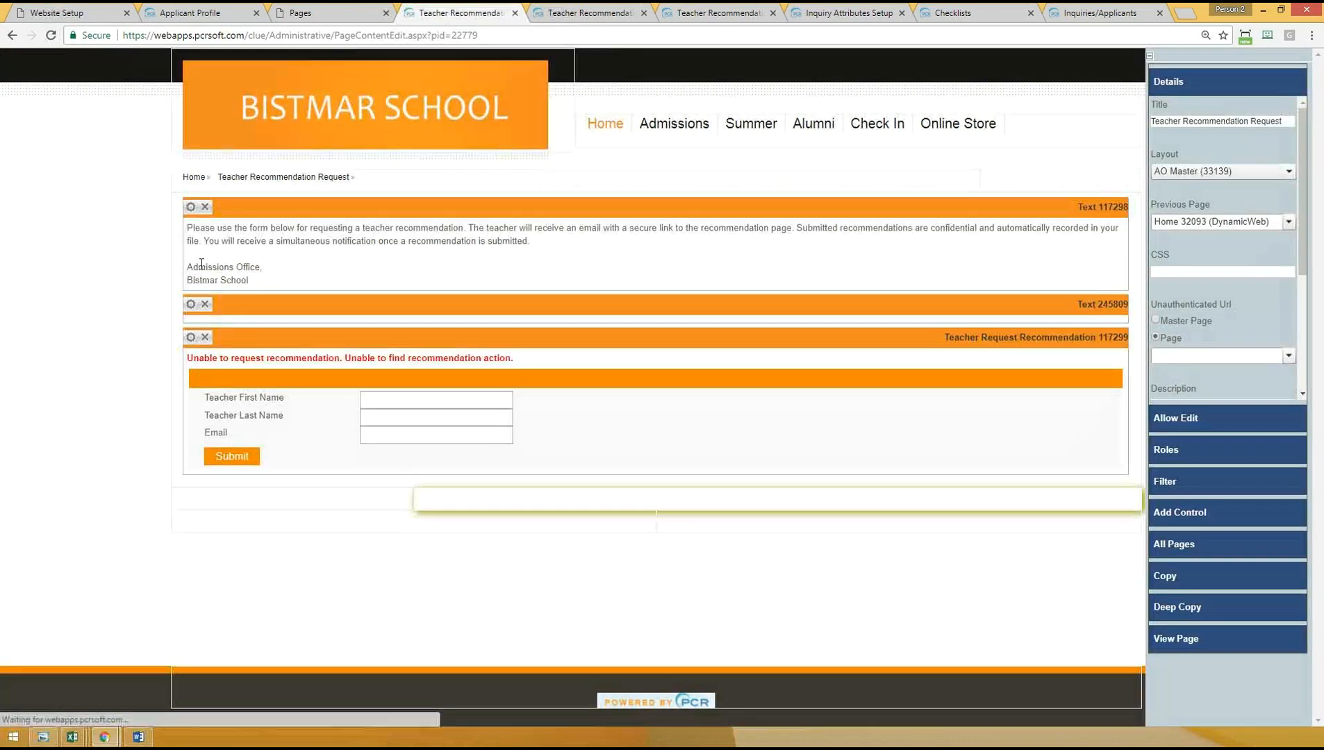
{"action": "left_click_drag", "start_coordinate": [191, 229], "coordinate": [286, 283]}
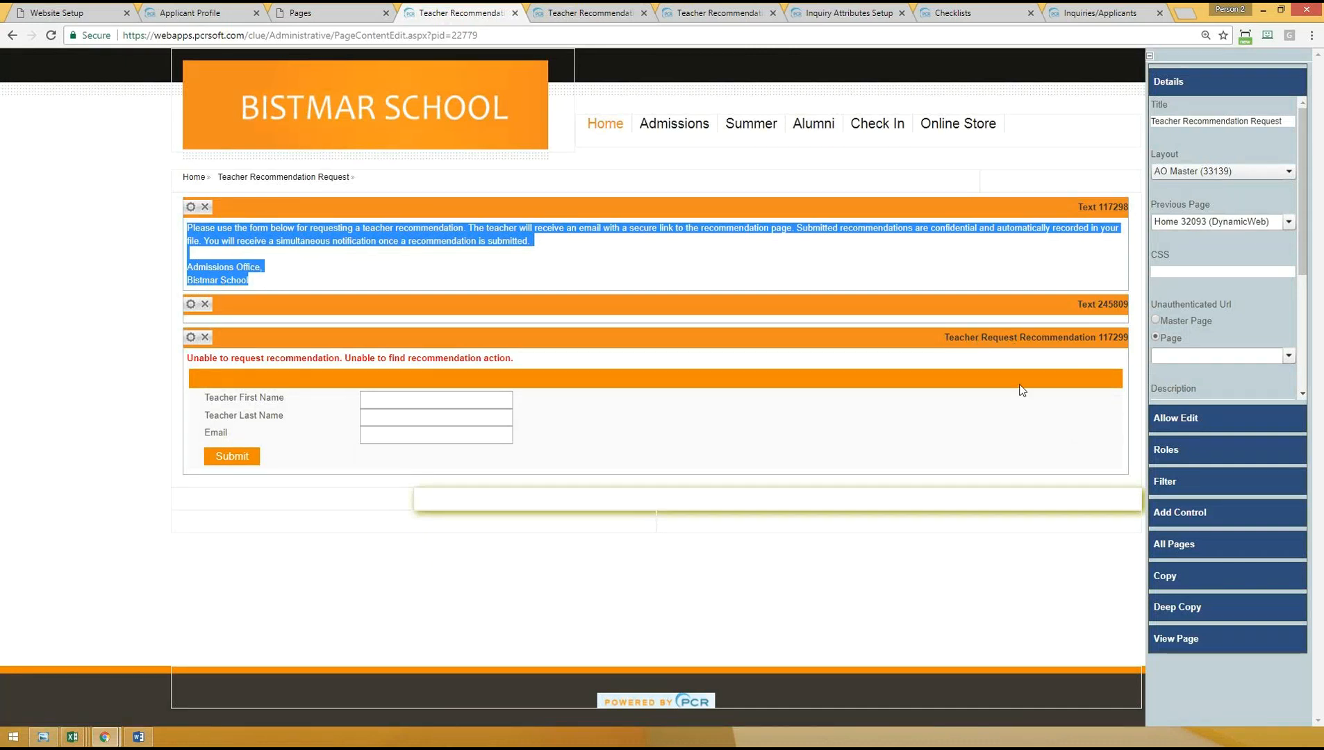
{"action": "left_click", "coordinate": [1180, 512]}
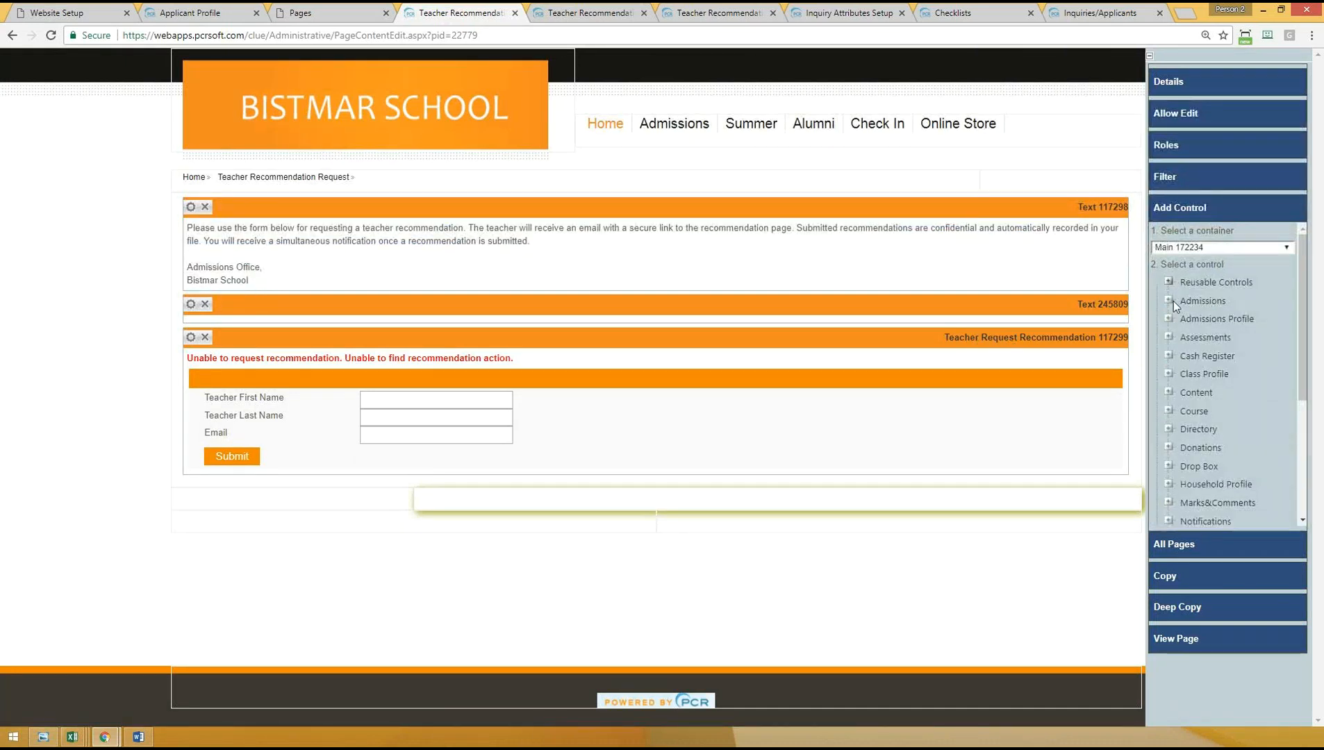
{"action": "left_click", "coordinate": [1169, 300]}
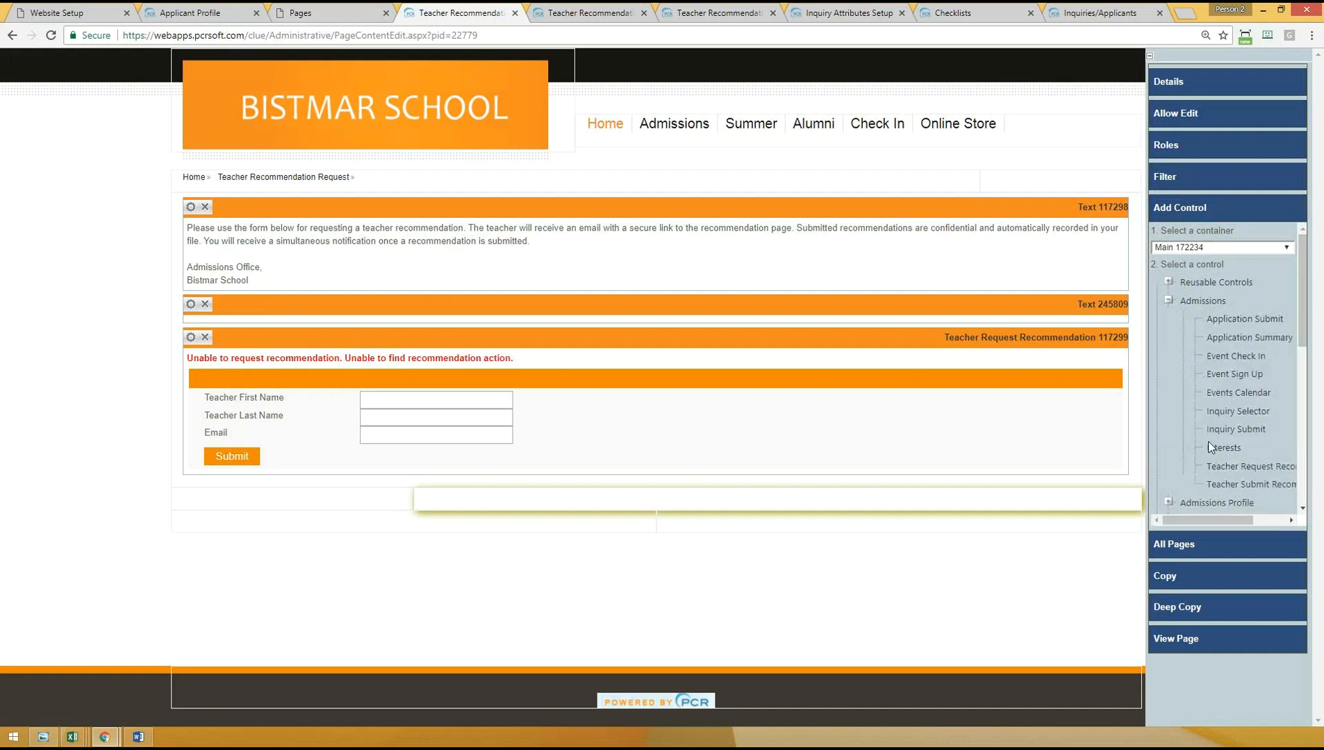
{"action": "left_click_drag", "start_coordinate": [1204, 518], "coordinate": [1236, 519]}
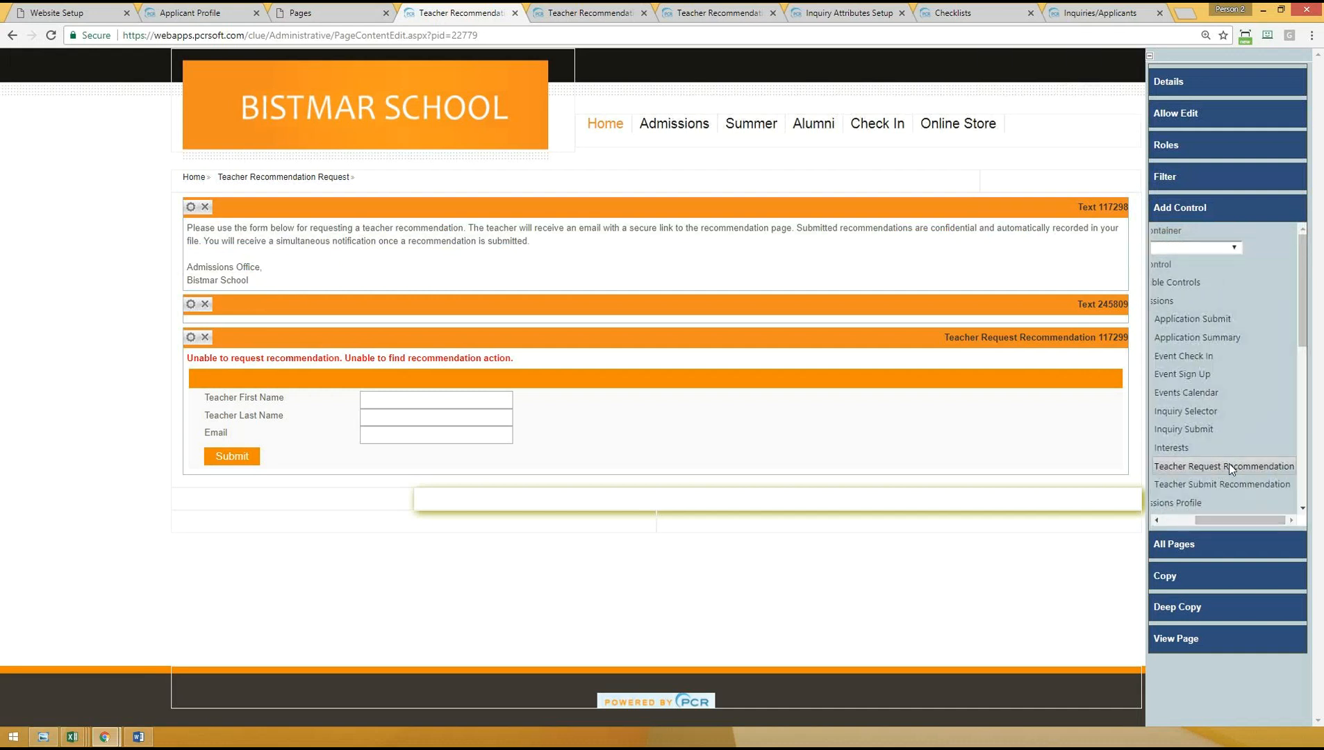
- Open the properties of the page's Teacher Request Recommendation control and review its request email template, redirect on submit and navigation pages
{"action": "left_click", "coordinate": [189, 340]}
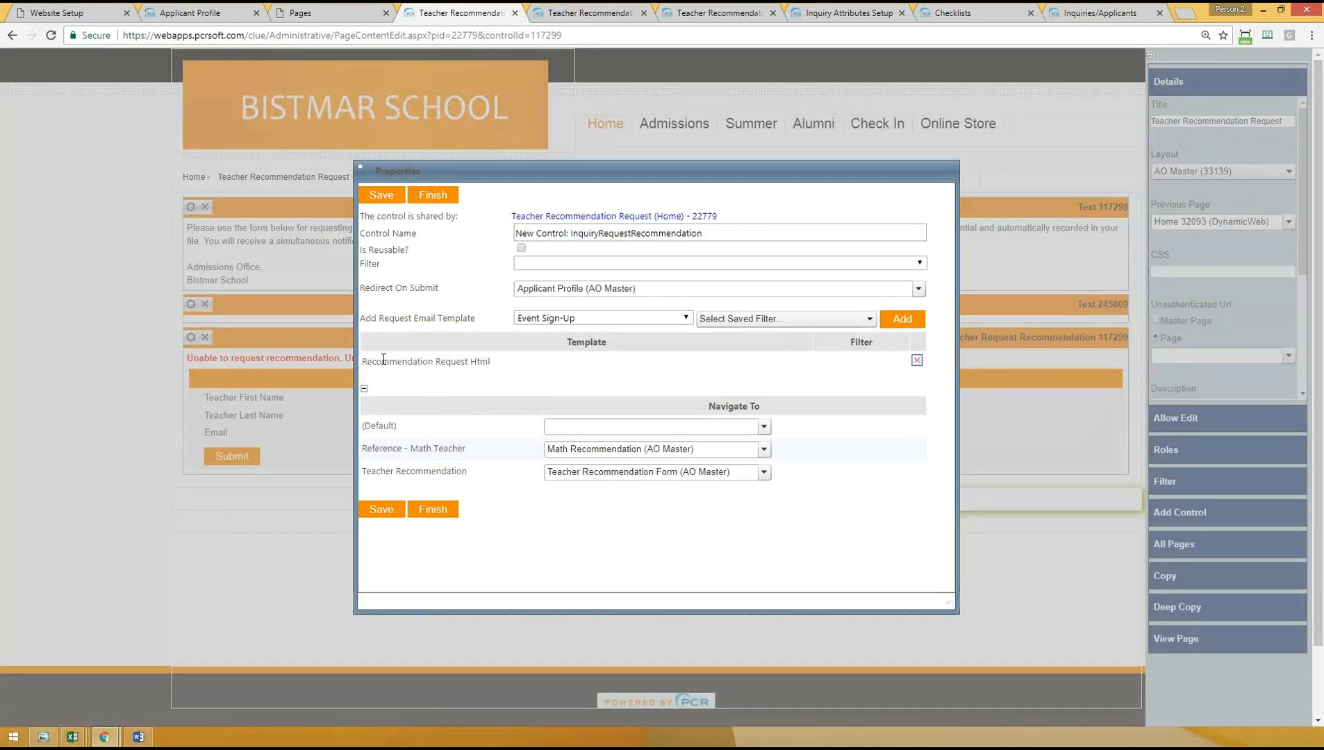
{"action": "left_click_drag", "start_coordinate": [381, 361], "coordinate": [502, 368]}
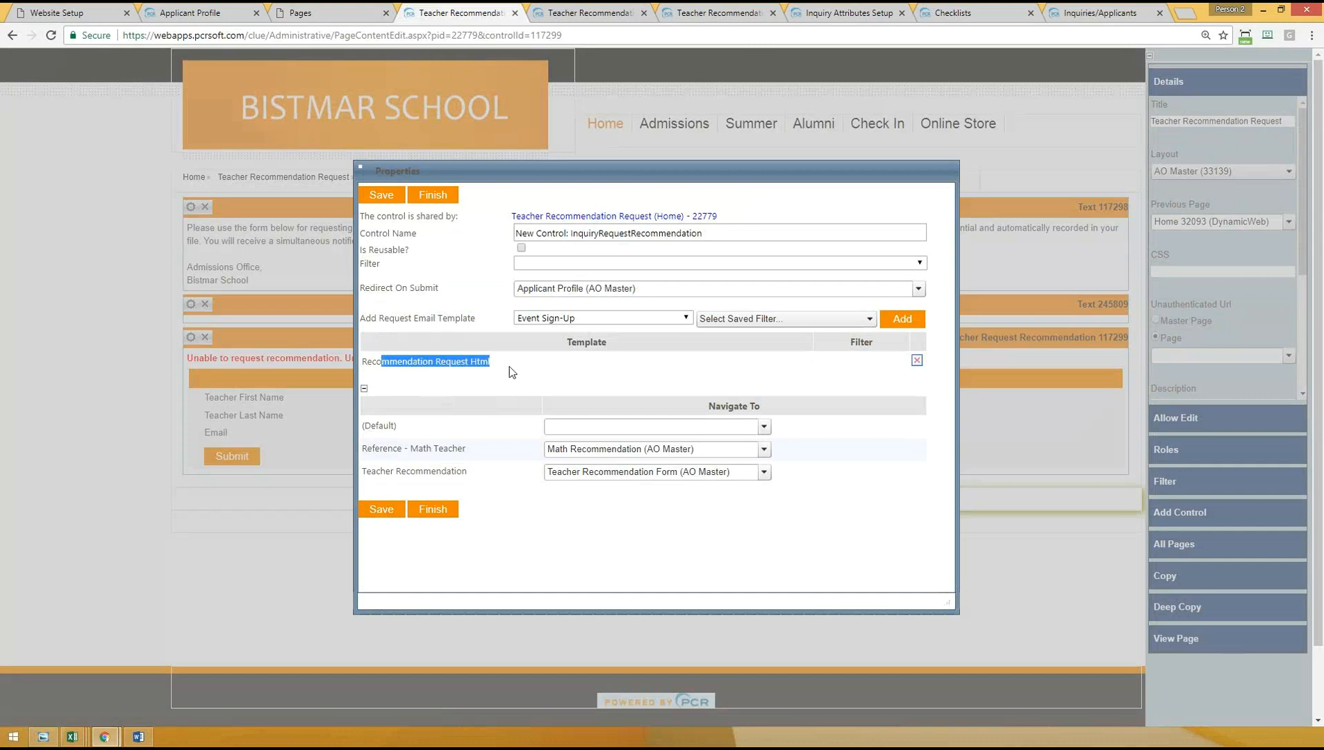
{"action": "left_click_drag", "start_coordinate": [368, 289], "coordinate": [544, 284]}
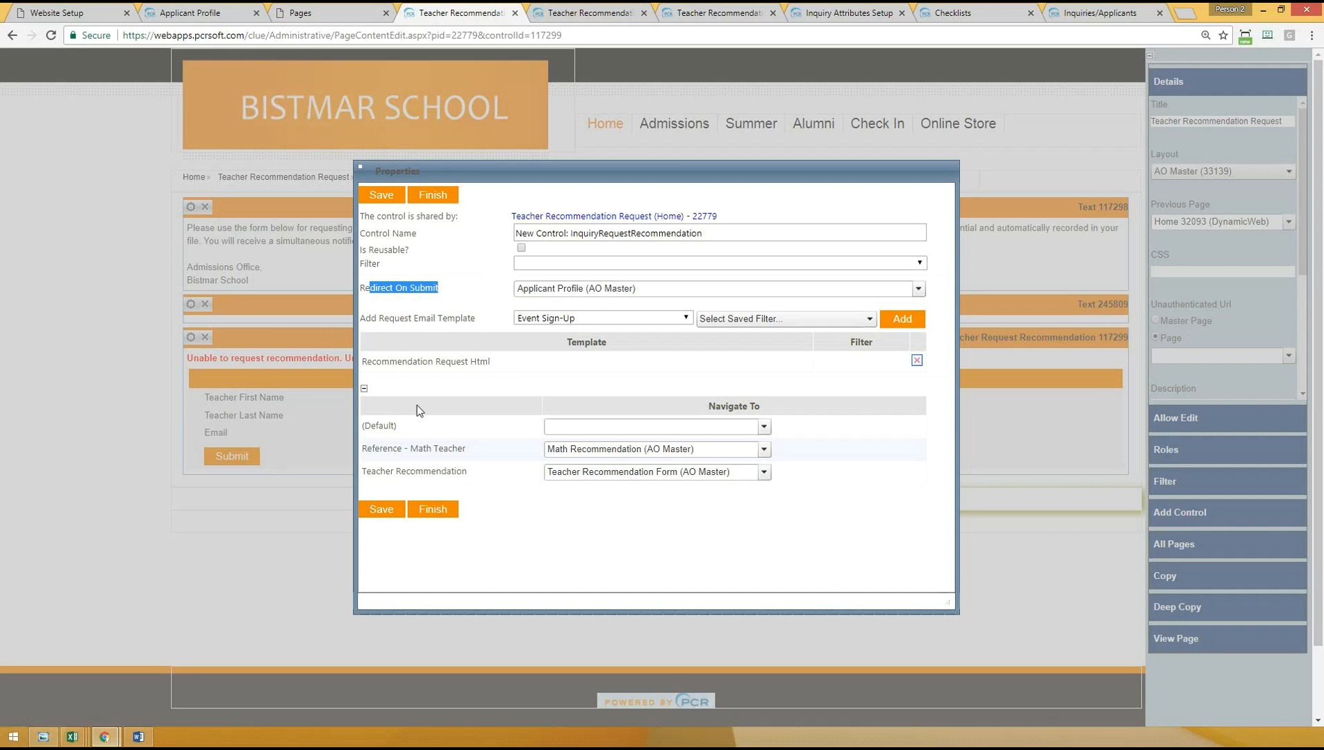
{"action": "left_click_drag", "start_coordinate": [380, 447], "coordinate": [488, 478]}
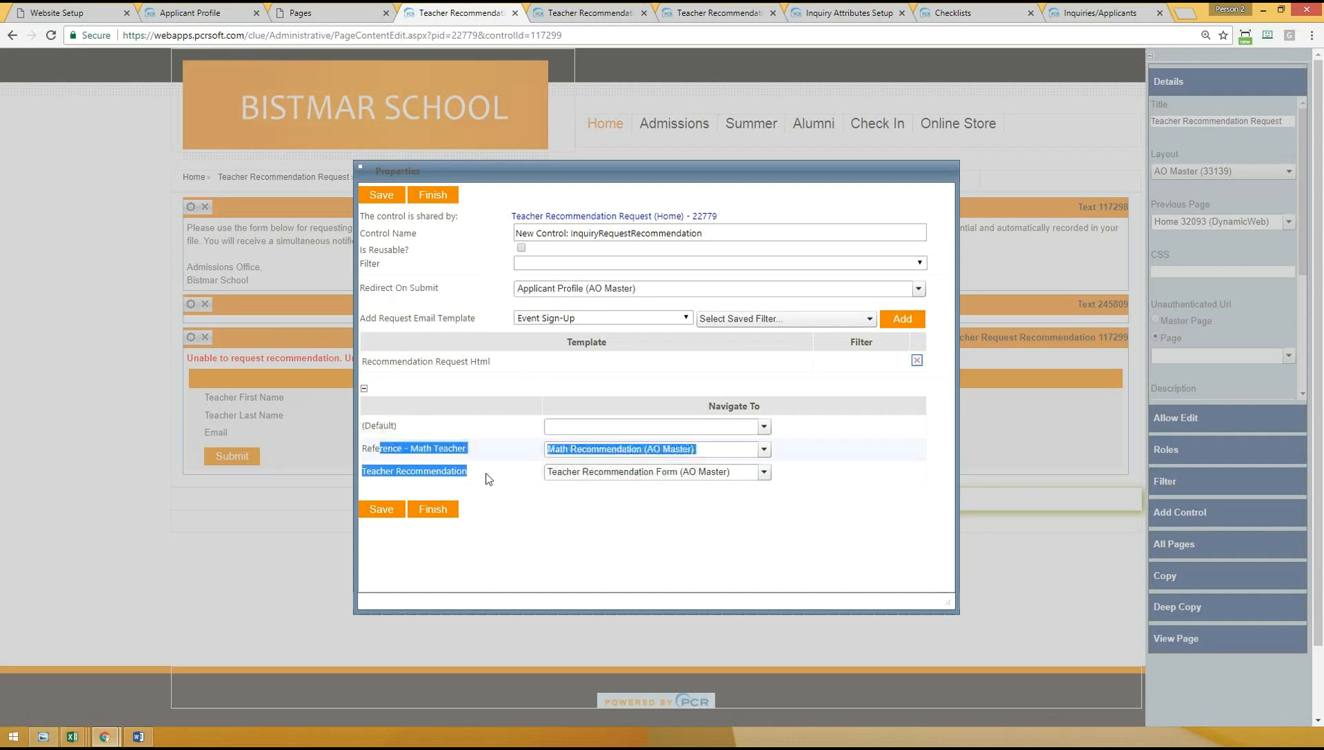
{"action": "left_click", "coordinate": [511, 499]}
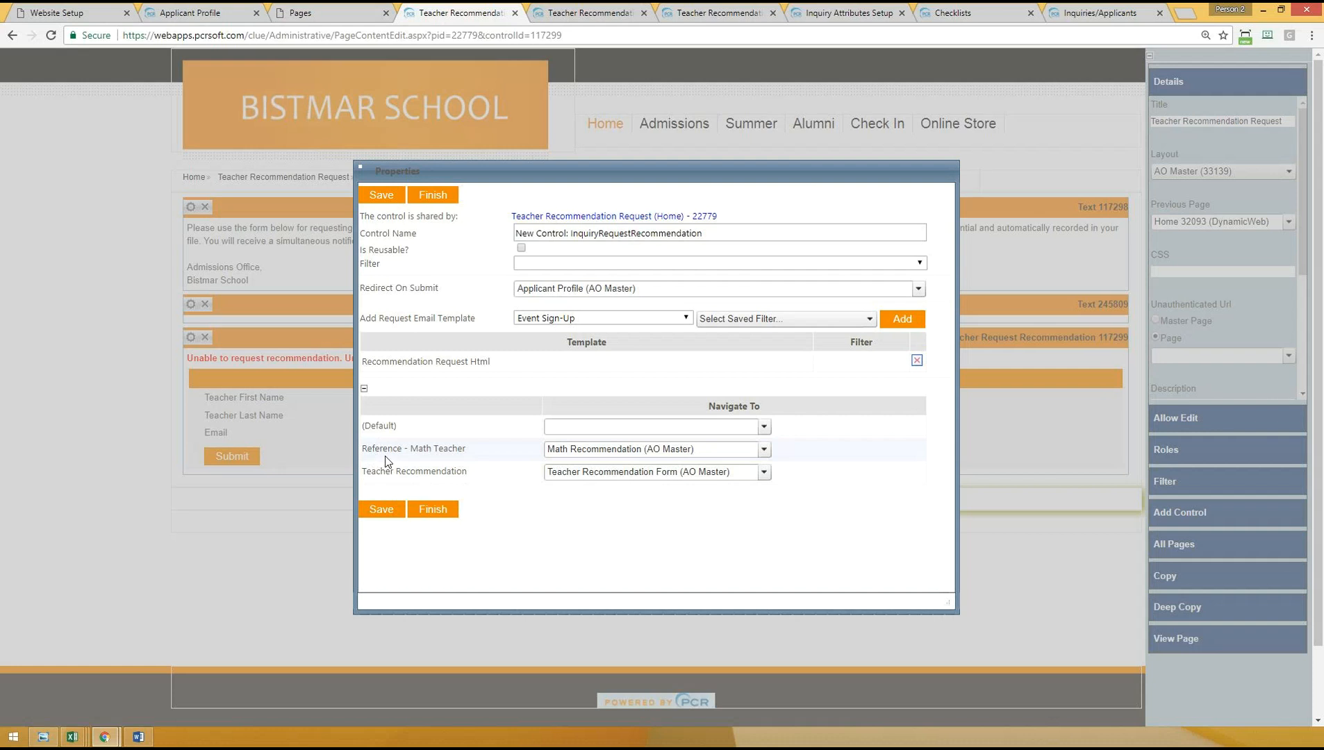
- Compare the Reference - Math Teacher and Teacher Recommendation entries in the control's Navigate To table
{"action": "left_click_drag", "start_coordinate": [366, 471], "coordinate": [482, 474]}
{"action": "left_click_drag", "start_coordinate": [362, 451], "coordinate": [473, 455]}
{"action": "left_click", "coordinate": [490, 473]}
{"action": "left_click_drag", "start_coordinate": [367, 447], "coordinate": [485, 461]}
{"action": "left_click", "coordinate": [384, 471]}
{"action": "left_click_drag", "start_coordinate": [375, 450], "coordinate": [484, 446]}
{"action": "left_click_drag", "start_coordinate": [368, 470], "coordinate": [478, 476]}
- Check the Teacher Recommendation Form page against the request control's navigation settings, and finish the control's properties
{"action": "left_click", "coordinate": [591, 12]}
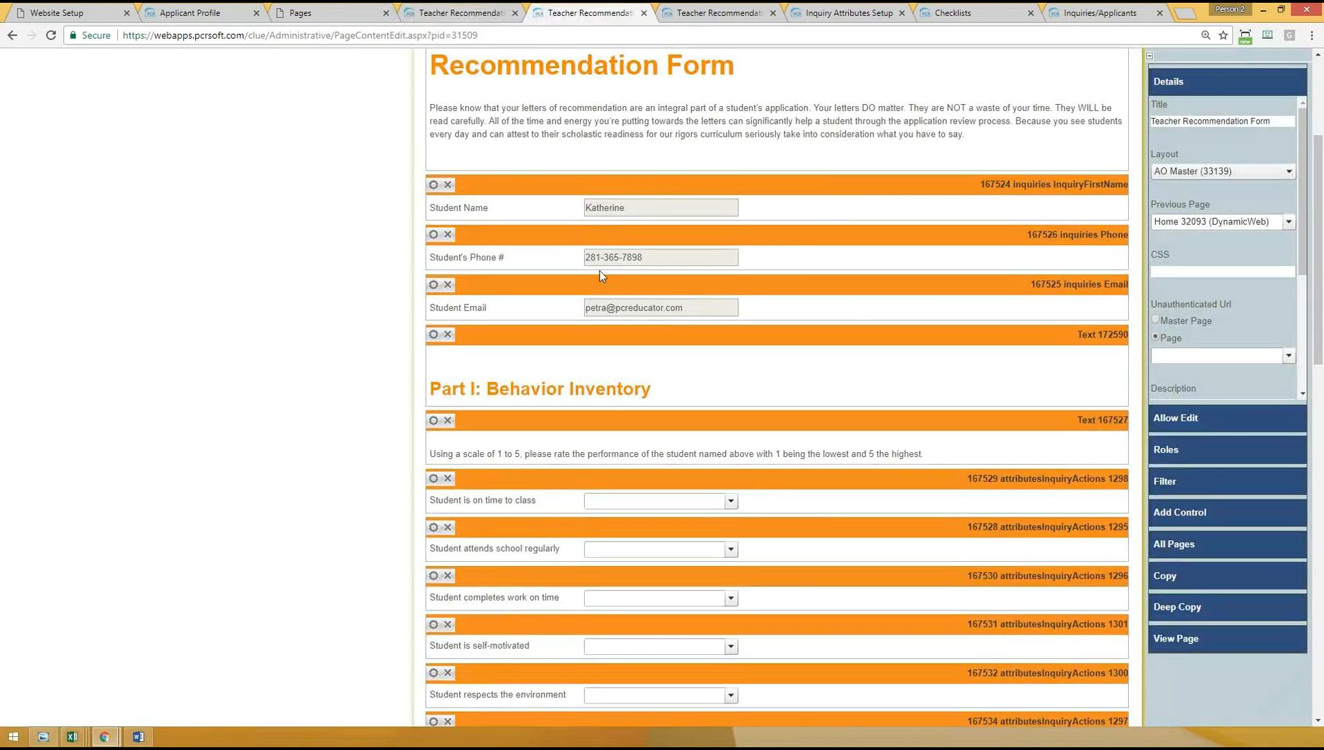
{"action": "left_click", "coordinate": [474, 12]}
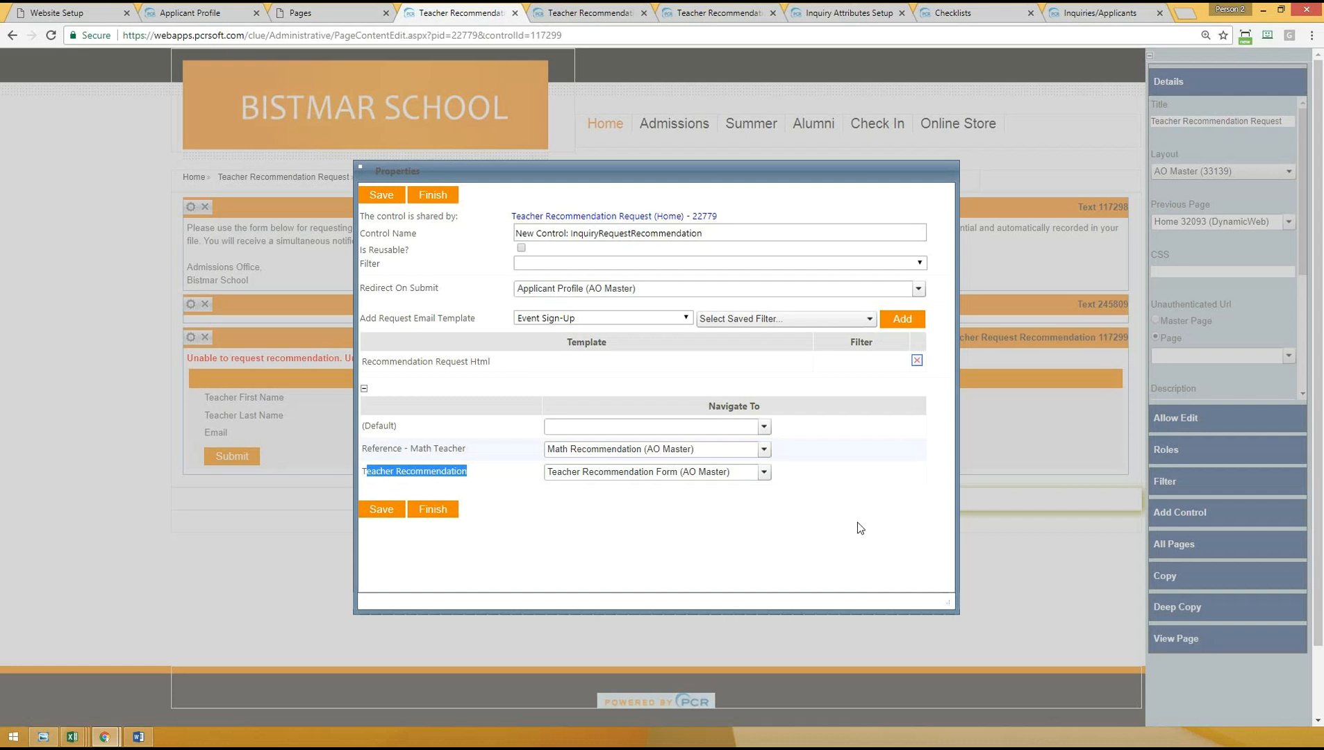
{"action": "left_click", "coordinate": [568, 12]}
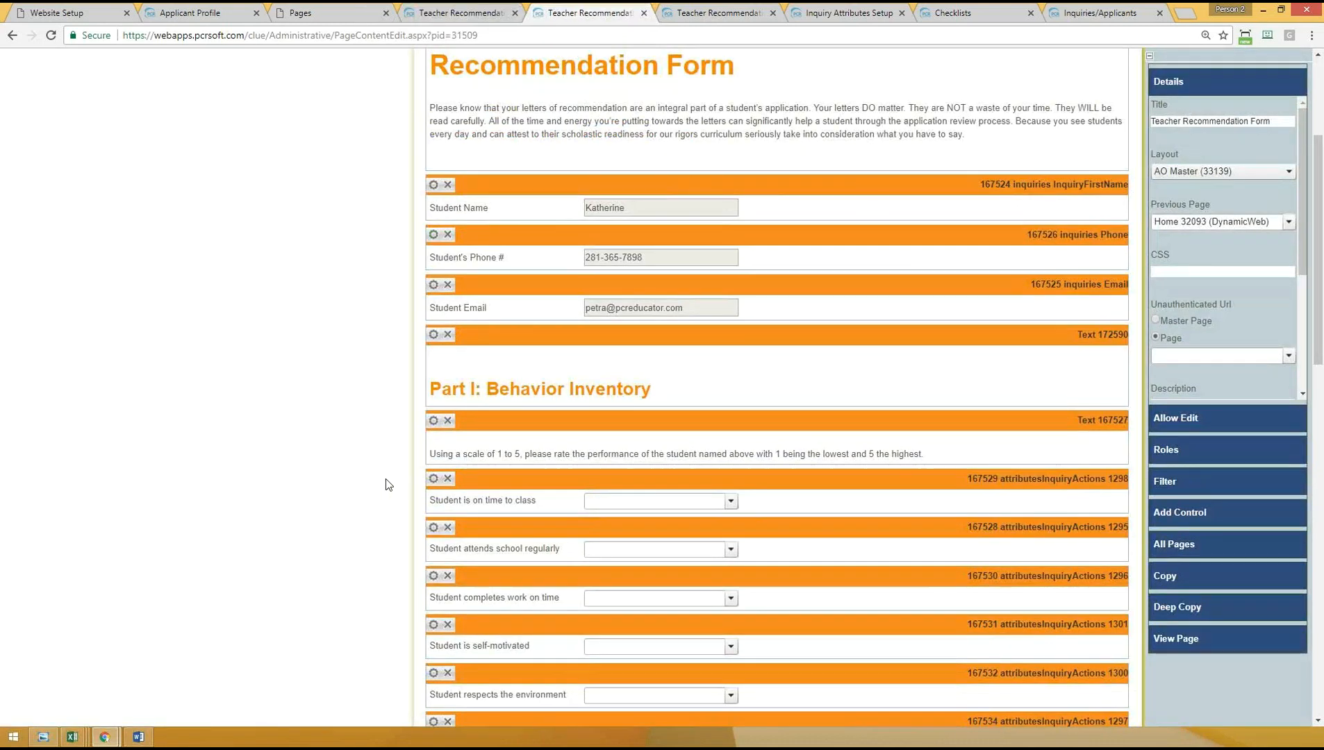
{"action": "left_click", "coordinate": [469, 11]}
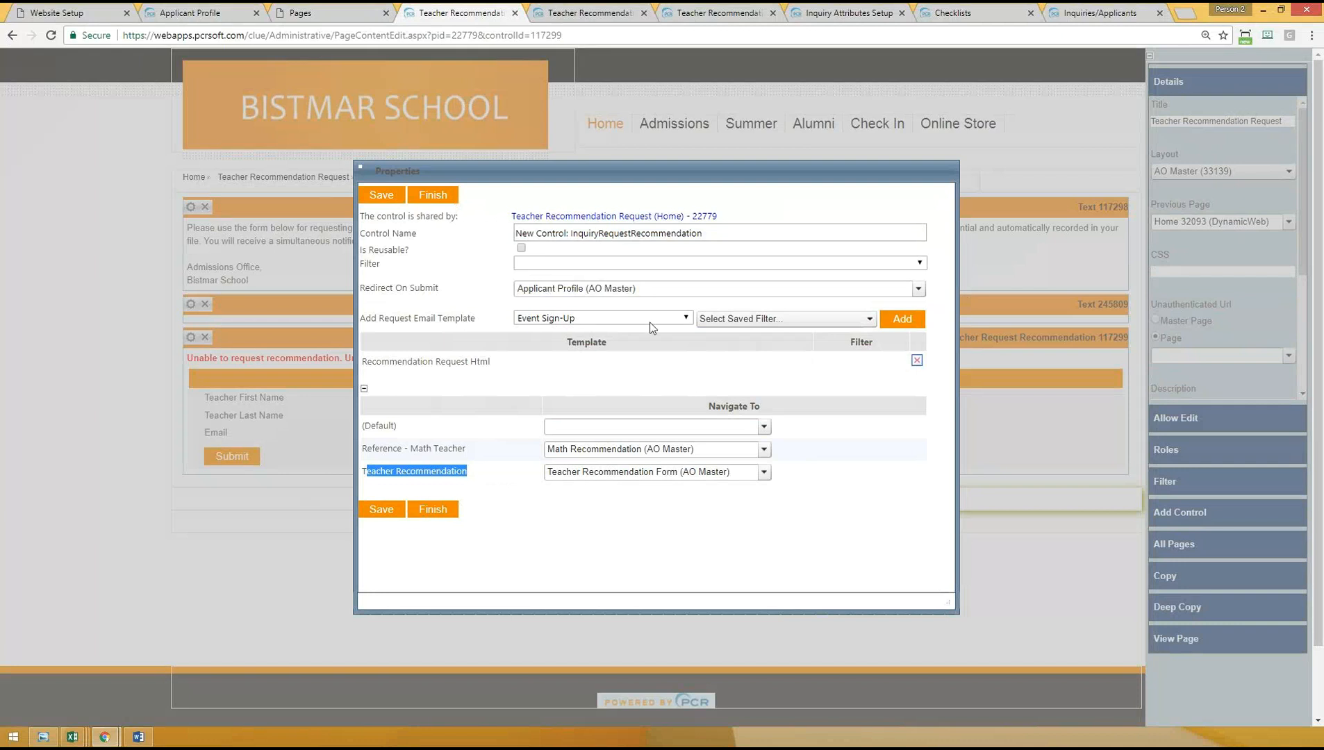
{"action": "left_click", "coordinate": [434, 505]}
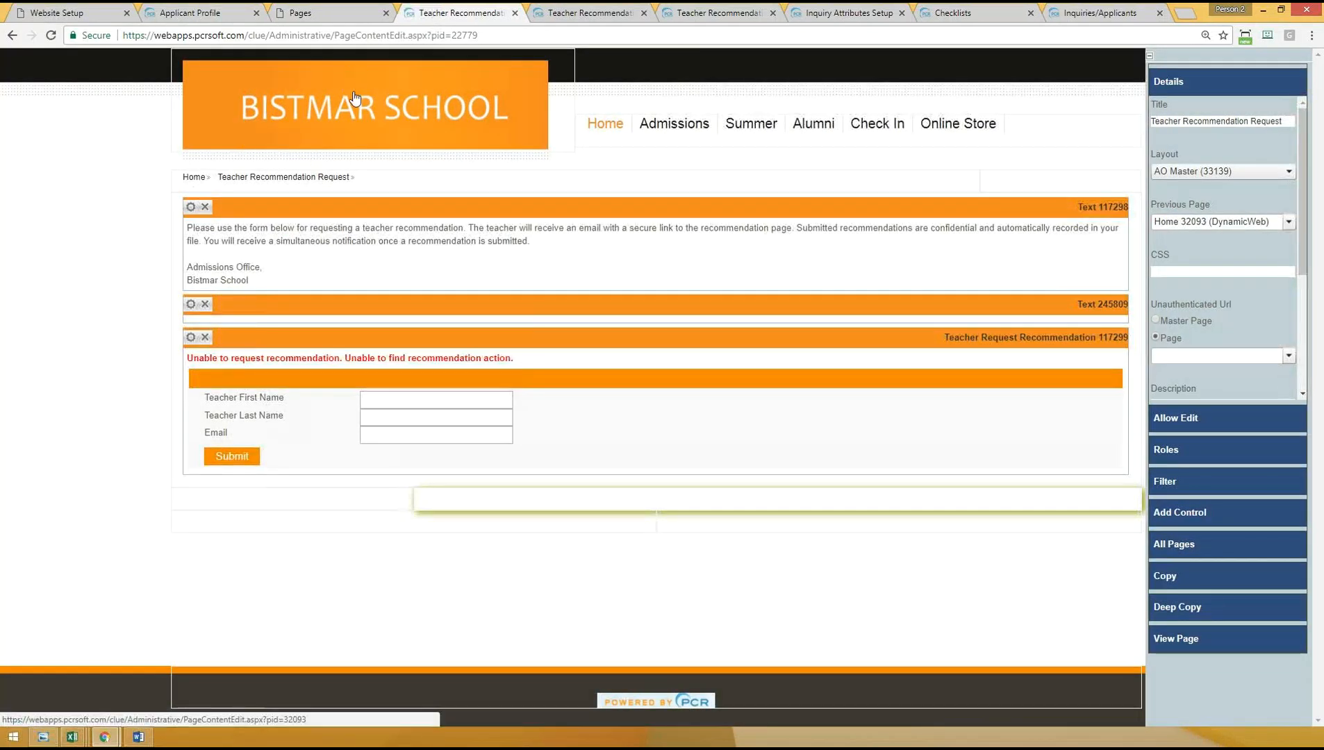
- Open the Applicant Profile page for content editing and locate the Recommendations control among the addable Admissions Profile controls
{"action": "left_click", "coordinate": [172, 10]}
{"action": "left_click", "coordinate": [309, 36]}
{"action": "key", "text": "Return"}
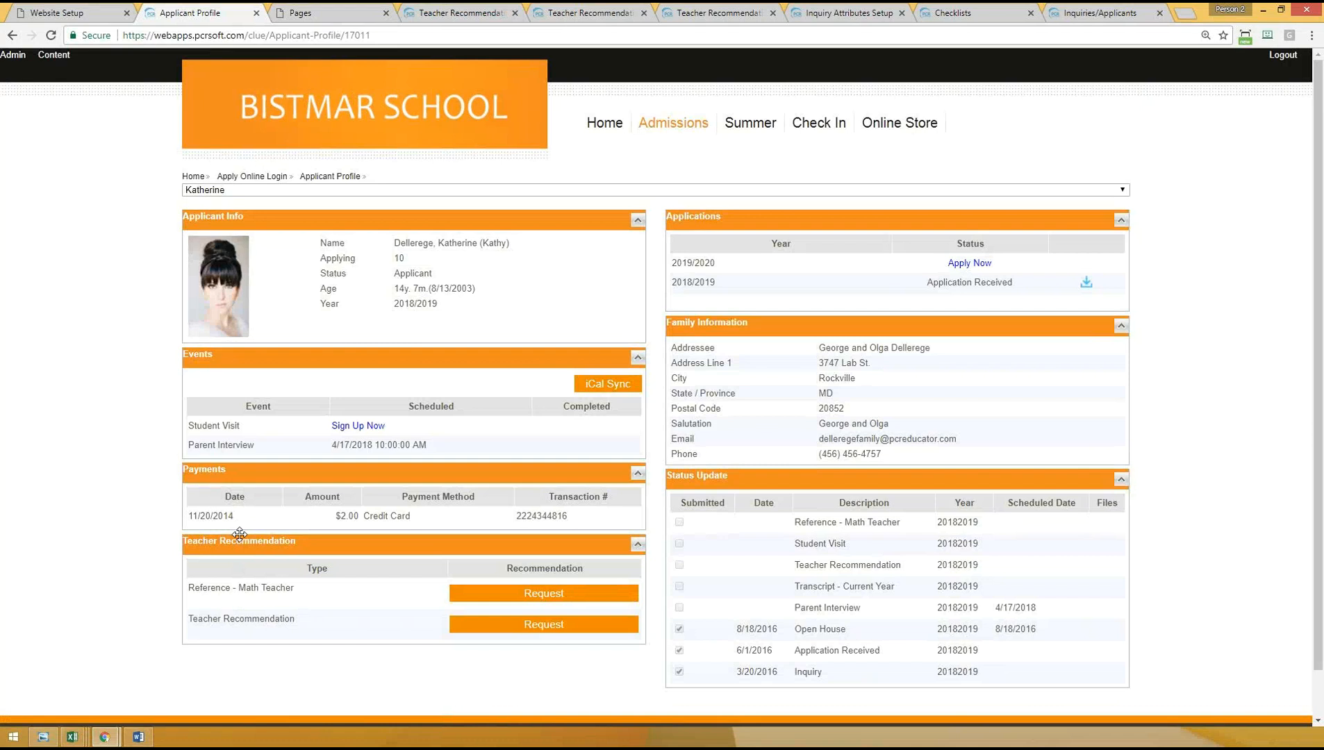
{"action": "left_click", "coordinate": [50, 59]}
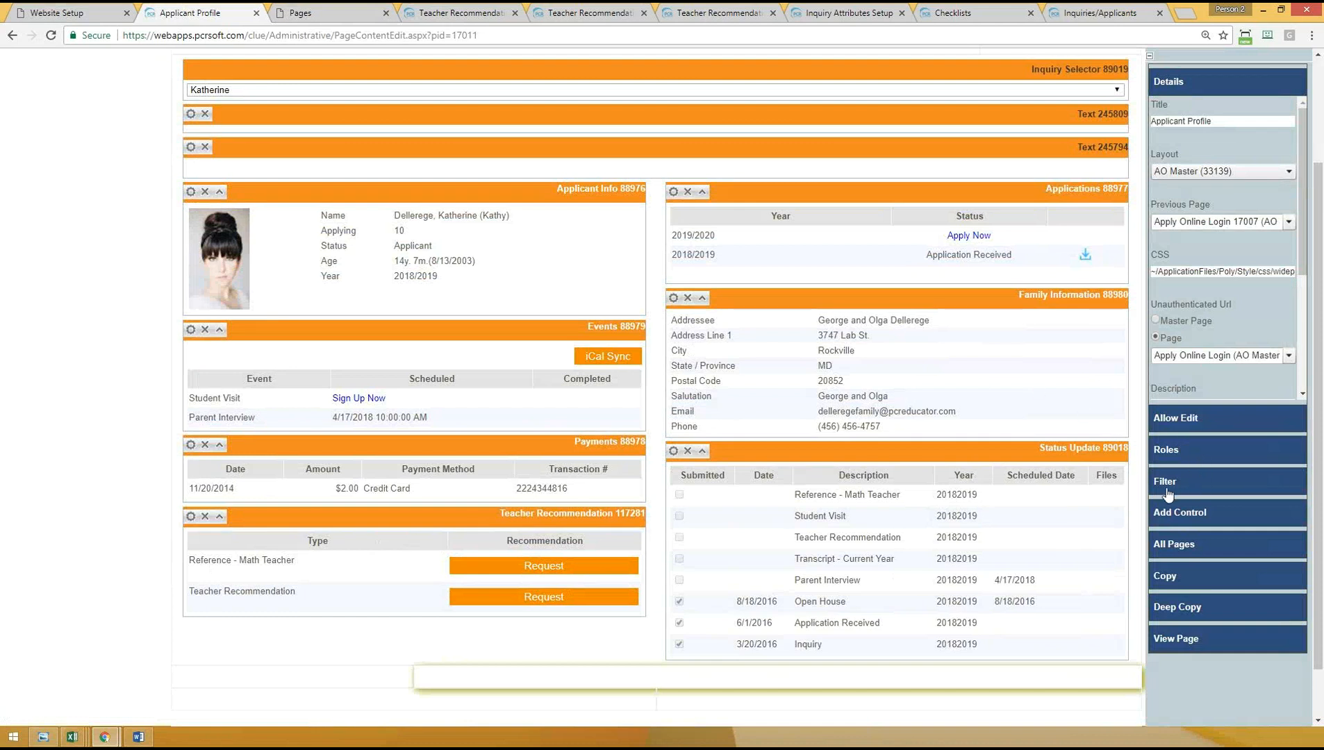
{"action": "left_click", "coordinate": [1193, 514]}
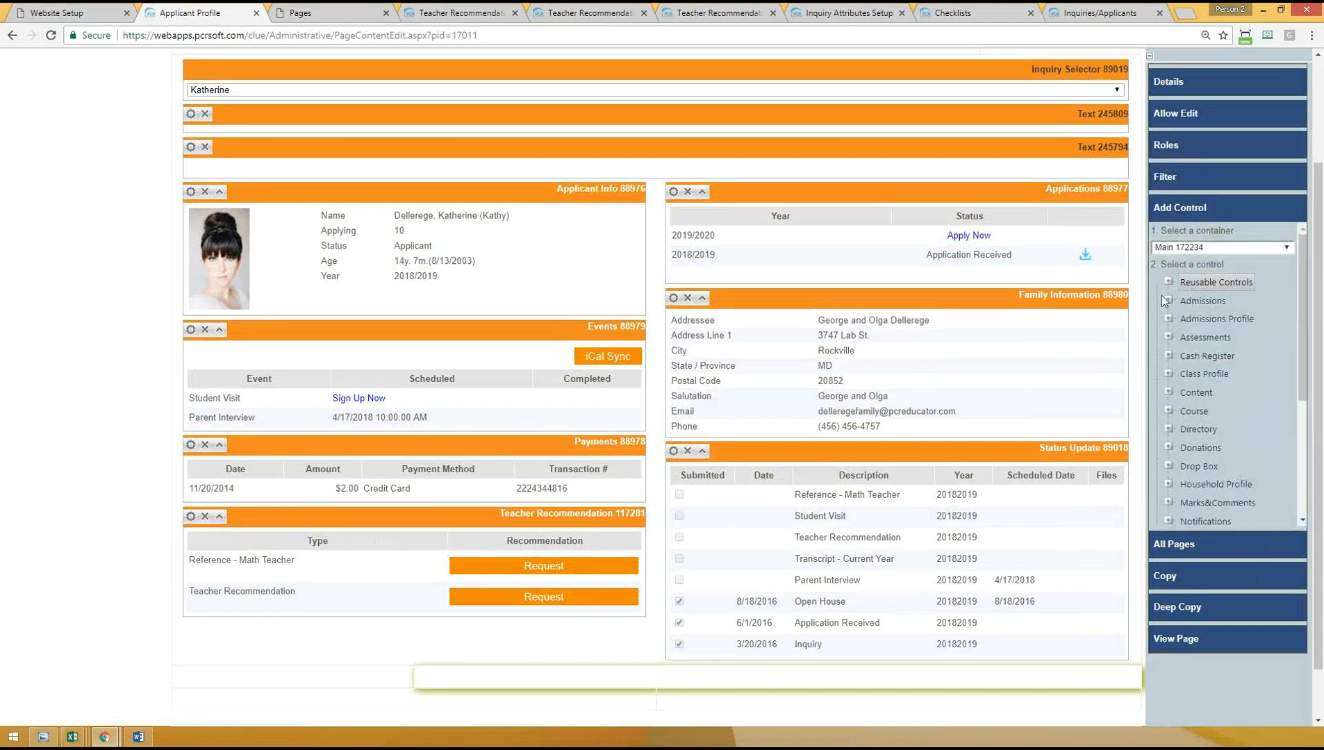
{"action": "left_click", "coordinate": [1169, 319]}
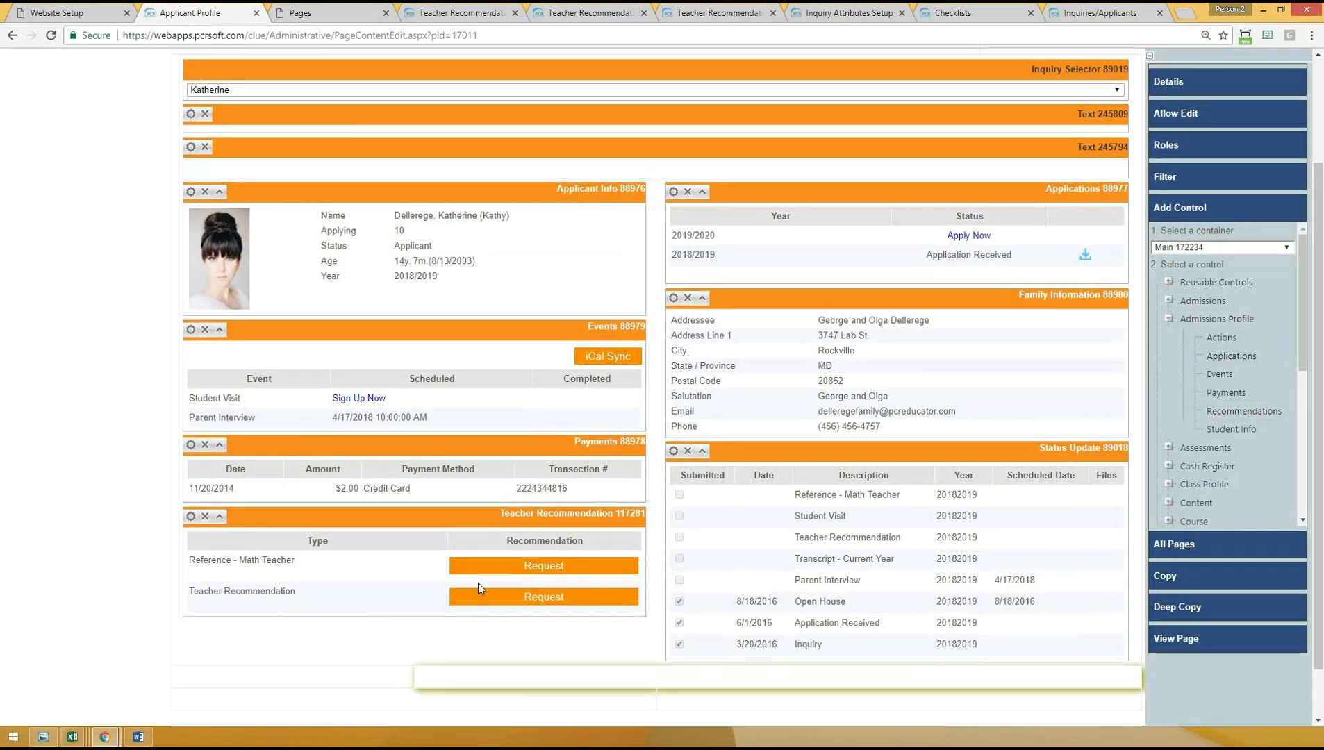
- Open the Teacher Recommendation control's properties and examine Allow Resubmit, Request Link and the choices for Allow Cancel
{"action": "left_click", "coordinate": [189, 518]}
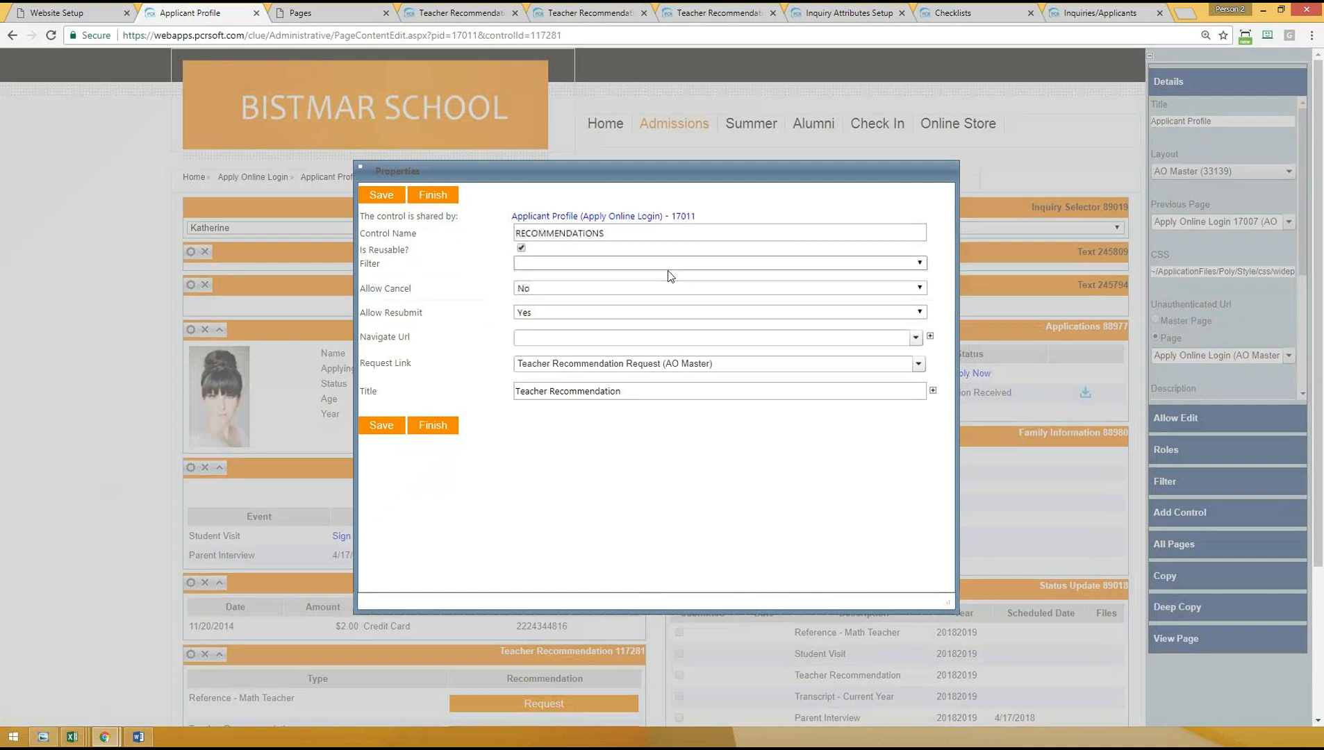
{"action": "left_click_drag", "start_coordinate": [366, 288], "coordinate": [437, 314]}
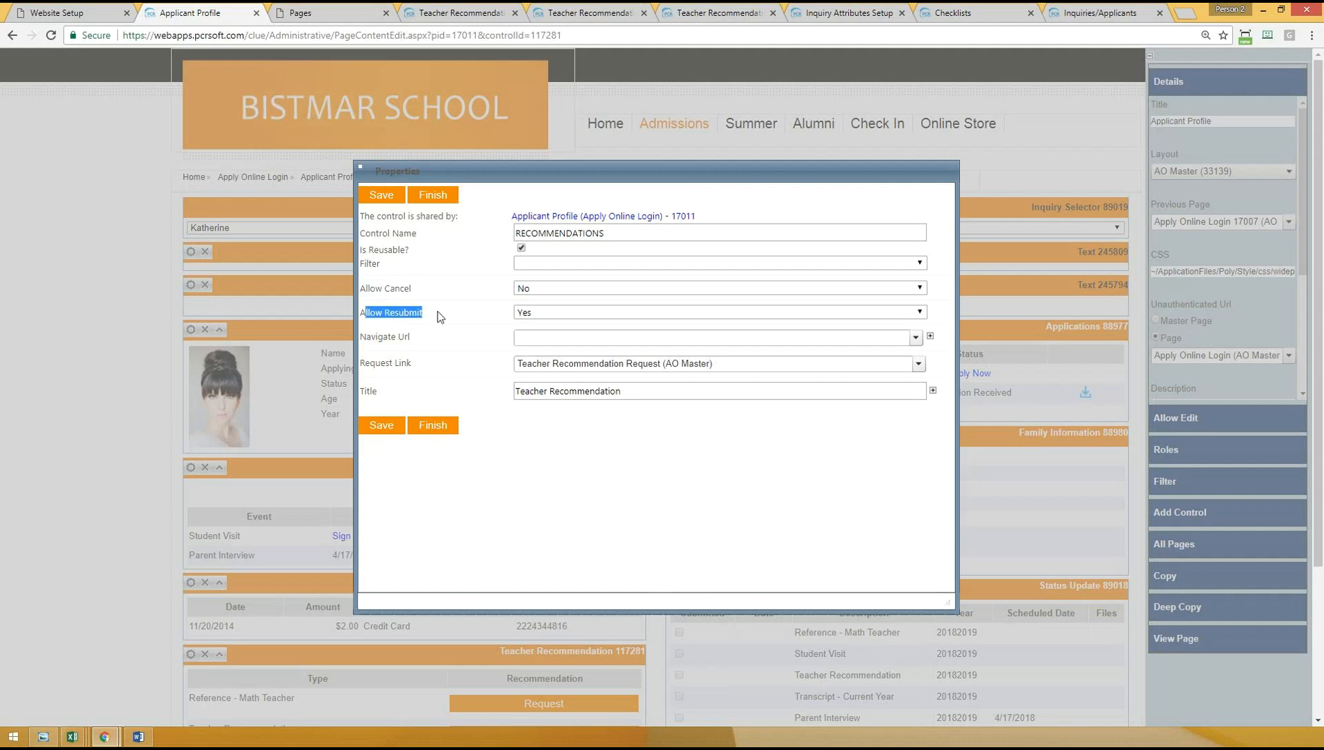
{"action": "left_click_drag", "start_coordinate": [366, 363], "coordinate": [438, 366]}
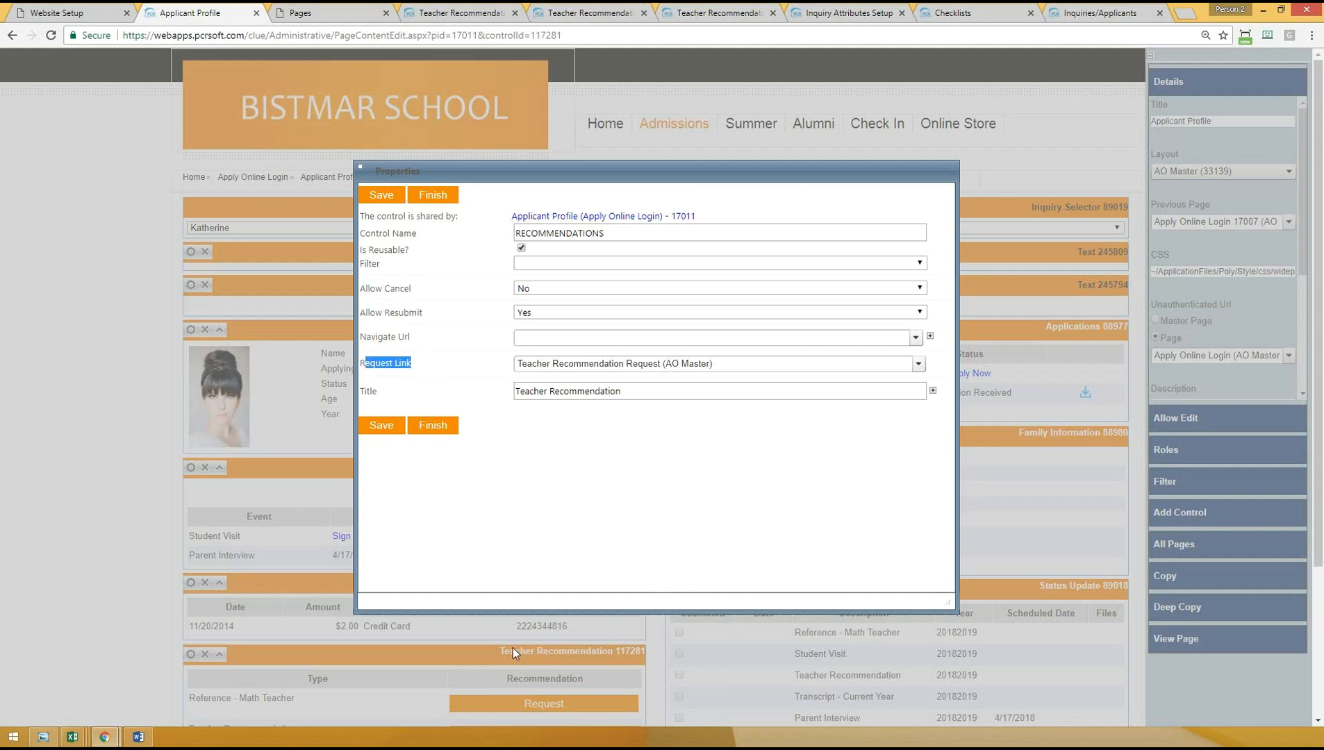
{"action": "left_click", "coordinate": [427, 369]}
{"action": "left_click_drag", "start_coordinate": [367, 292], "coordinate": [447, 300]}
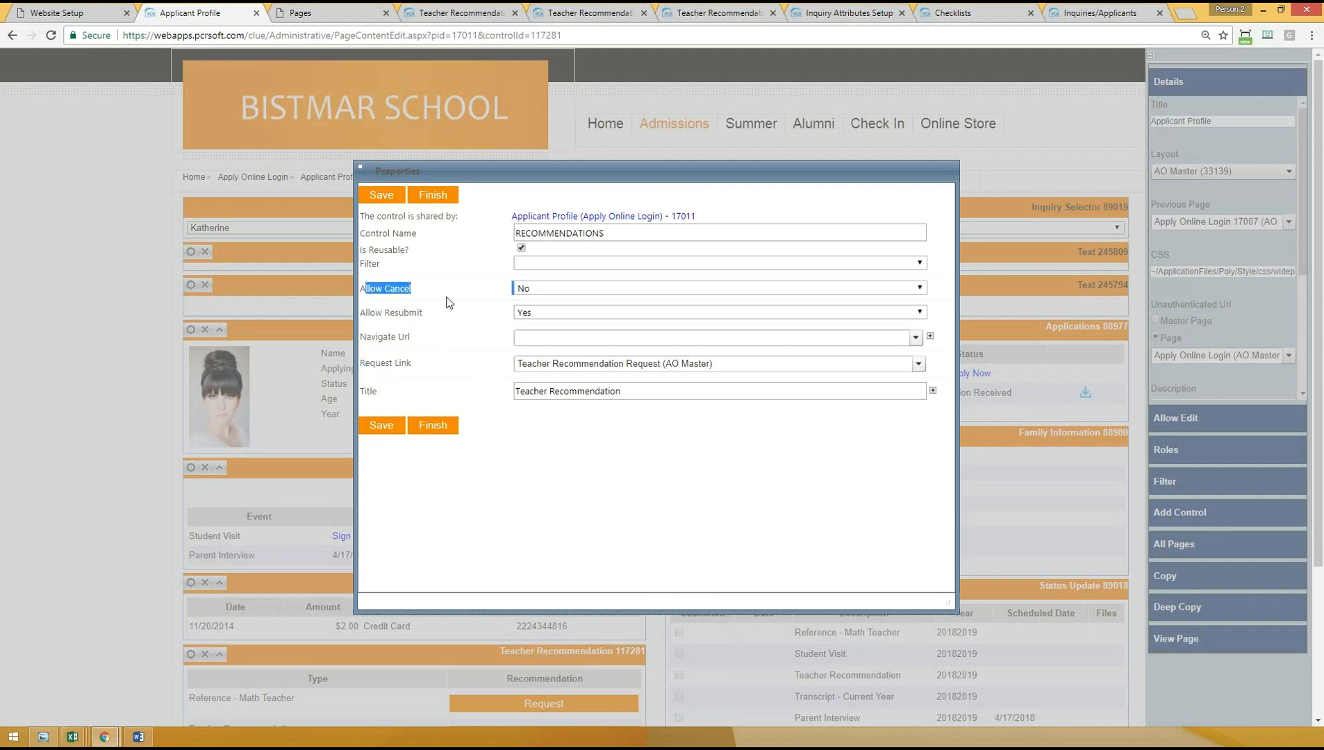
{"action": "left_click", "coordinate": [447, 300]}
{"action": "left_click", "coordinate": [523, 289]}
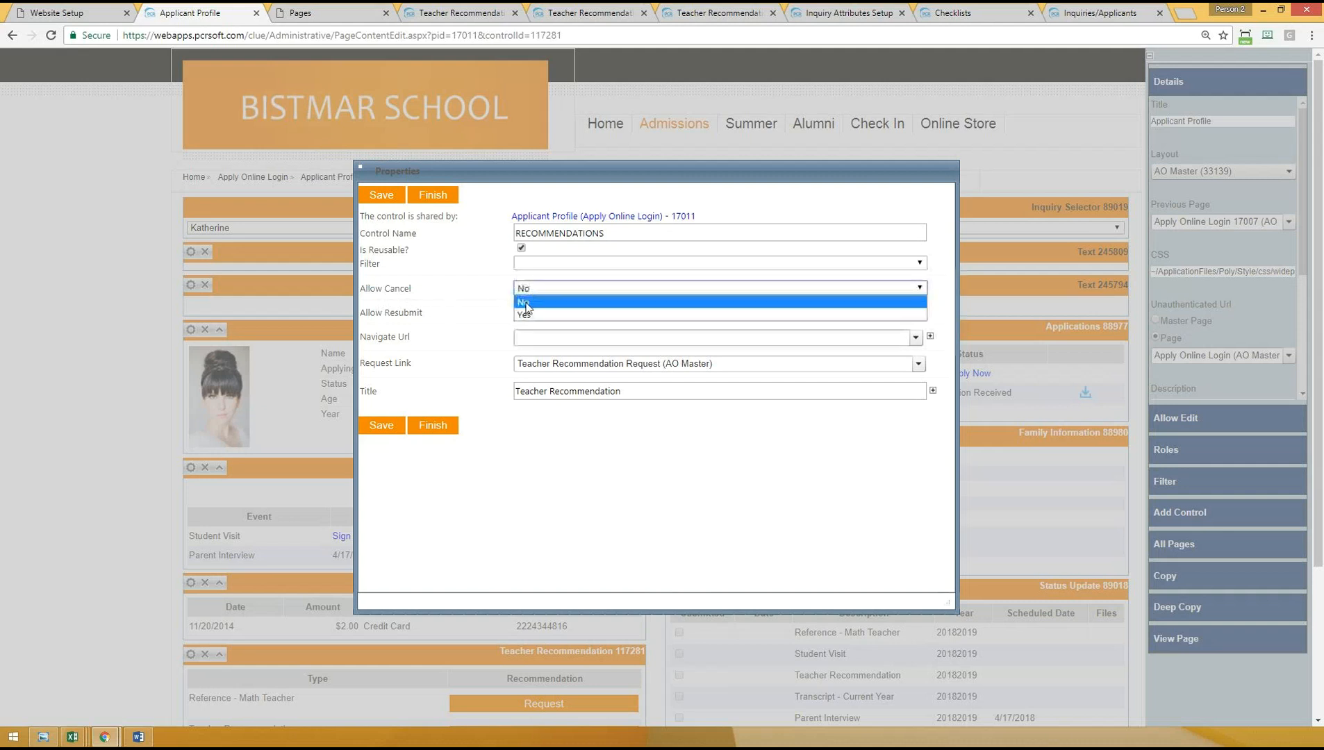
{"action": "left_click", "coordinate": [442, 302]}
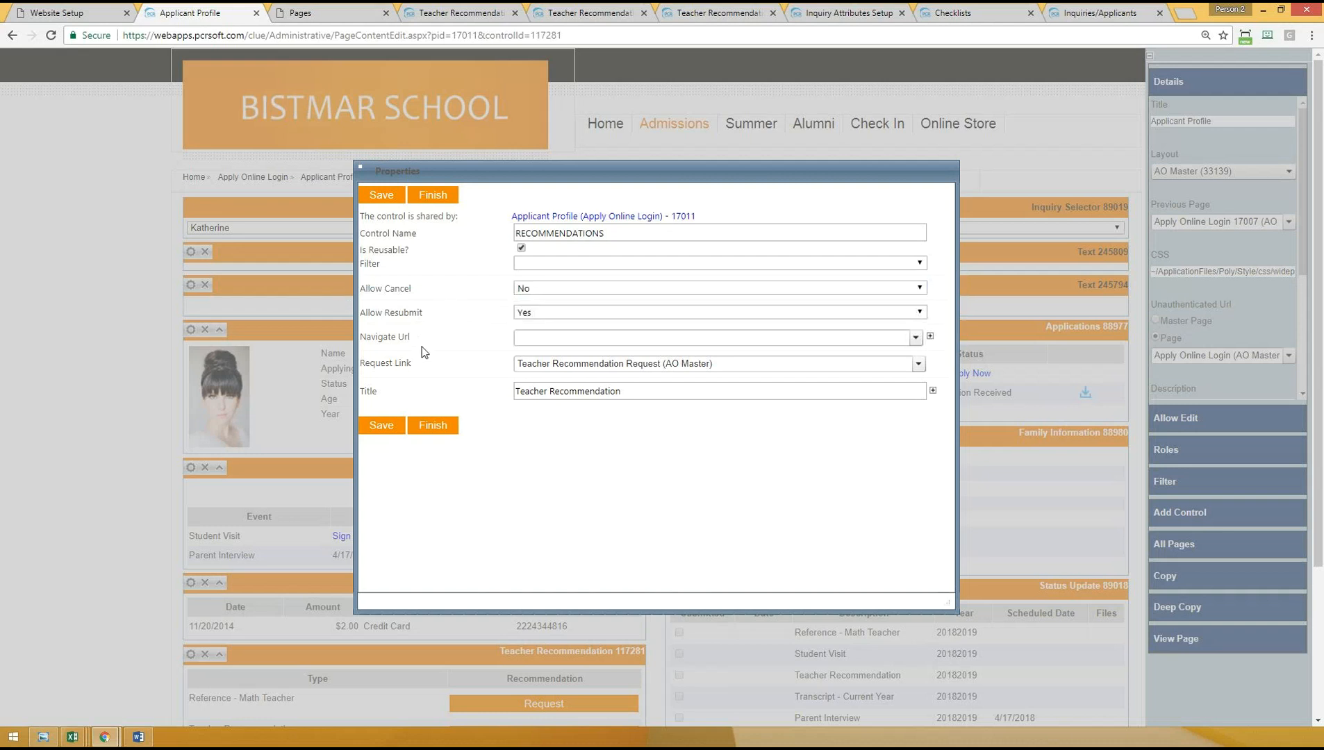
- Compare the Allow Cancel and Allow Resubmit settings and review the page assigned as the control's Request Link
{"action": "left_click_drag", "start_coordinate": [366, 289], "coordinate": [451, 292]}
{"action": "left_click_drag", "start_coordinate": [383, 316], "coordinate": [438, 320]}
{"action": "left_click_drag", "start_coordinate": [365, 289], "coordinate": [412, 286]}
{"action": "left_click_drag", "start_coordinate": [376, 313], "coordinate": [450, 319]}
{"action": "left_click", "coordinate": [436, 303]}
{"action": "left_click_drag", "start_coordinate": [364, 363], "coordinate": [543, 366]}
- Save the Teacher Recommendation control's properties and view the live Applicant Profile page
{"action": "left_click", "coordinate": [381, 425]}
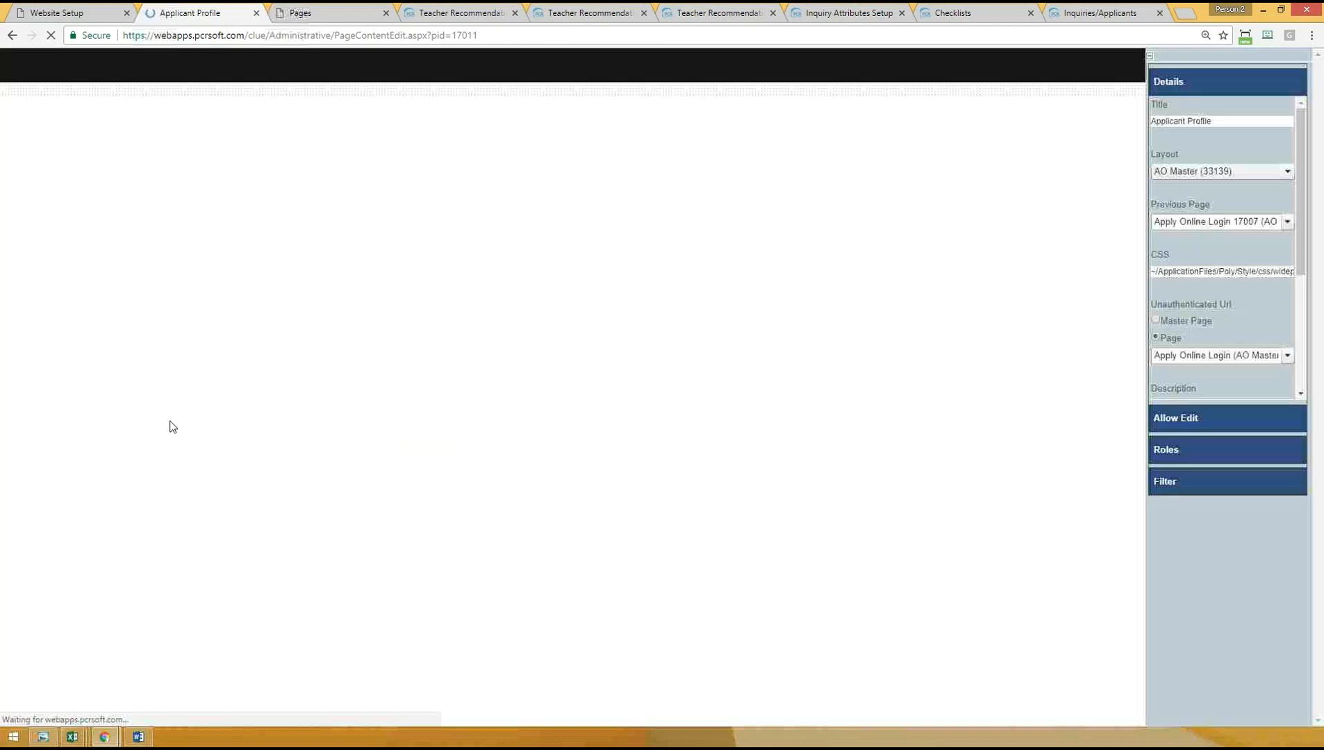
{"action": "scroll", "coordinate": [185, 471], "scroll_direction": "down", "scroll_amount": 3}
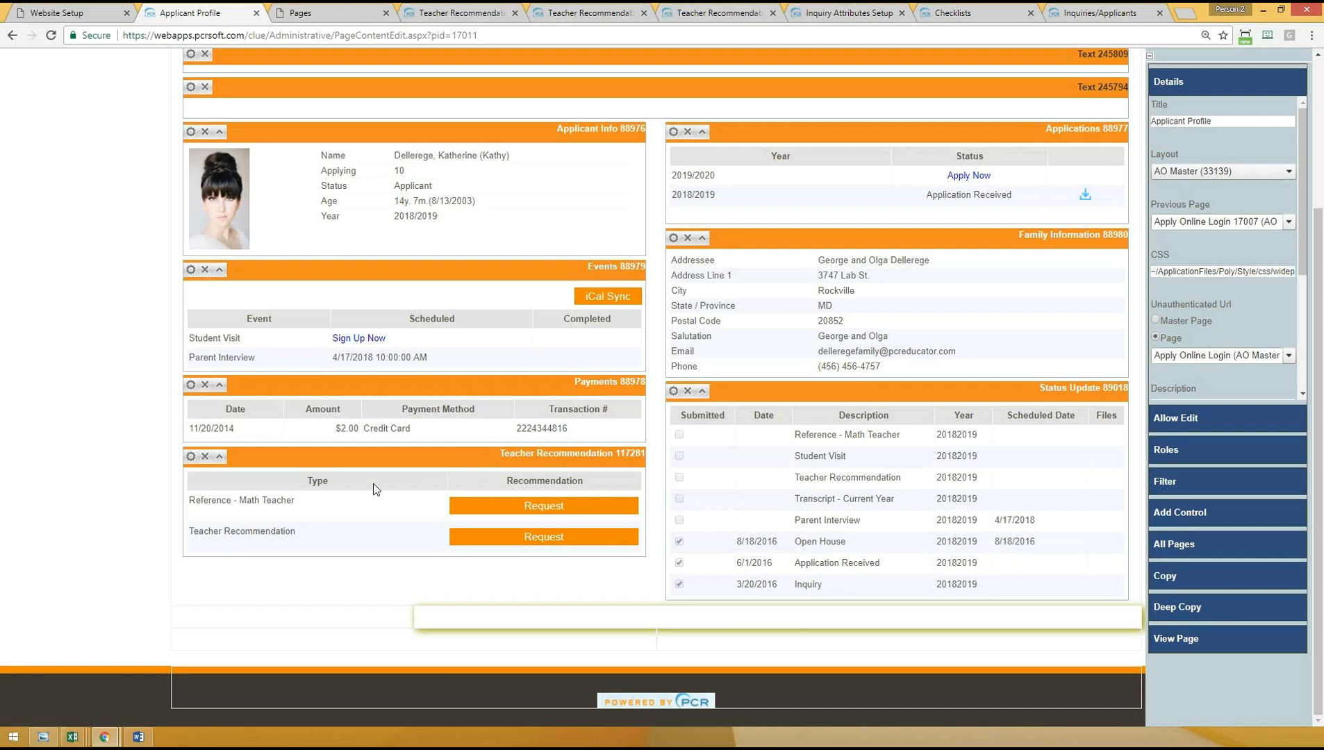
{"action": "left_click", "coordinate": [1186, 646]}
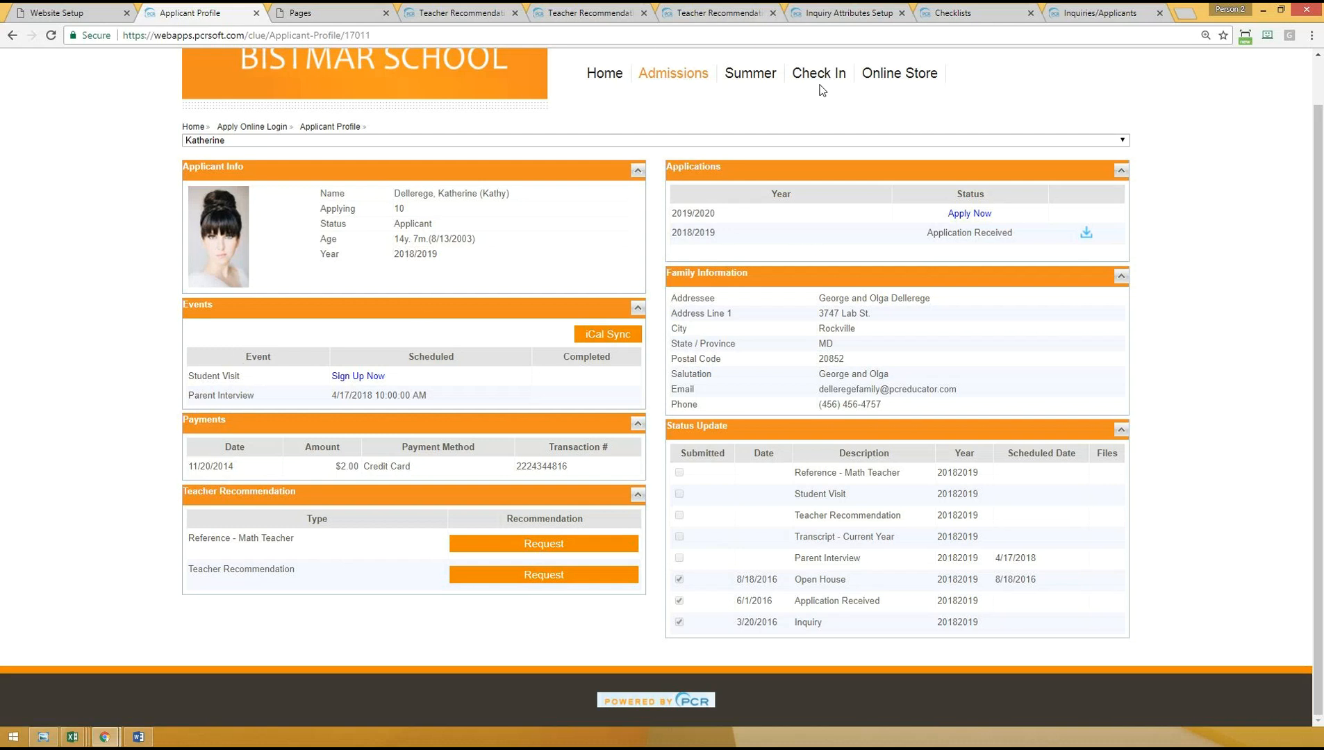
- Switch to the applicant's Checklists page and open the admissions Action Setup from there
{"action": "left_click", "coordinate": [962, 12]}
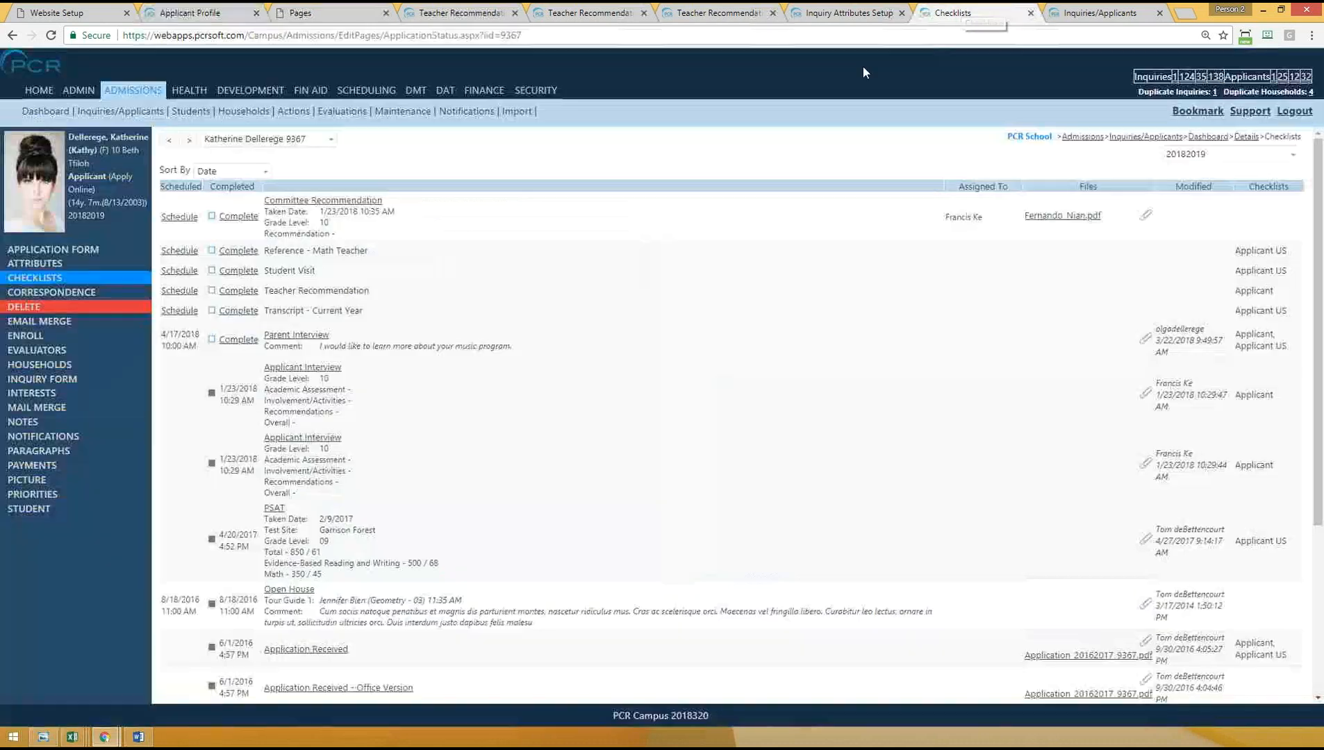
{"action": "mouse_move", "coordinate": [425, 103]}
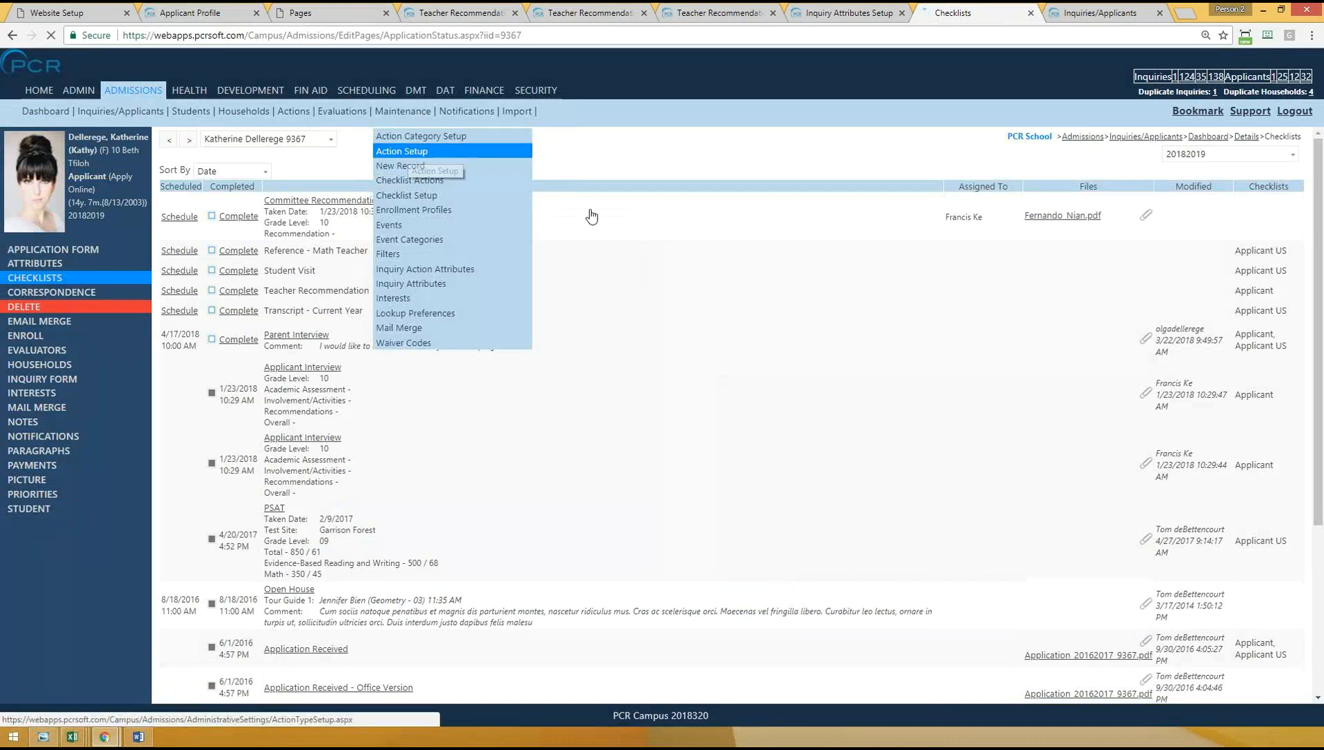
{"action": "left_click", "coordinate": [417, 151]}
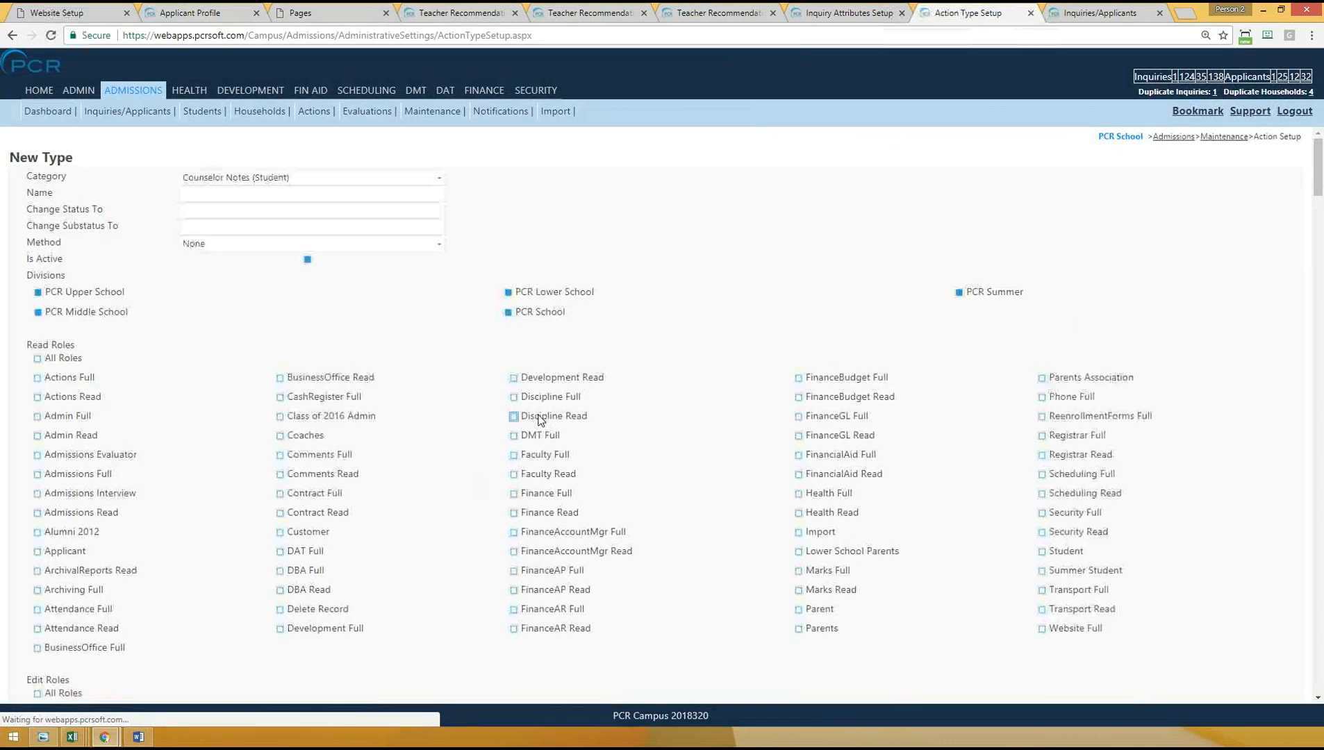
{"action": "scroll", "coordinate": [550, 418], "scroll_direction": "down", "scroll_amount": 3}
{"action": "scroll", "coordinate": [550, 419], "scroll_direction": "up", "scroll_amount": 3}
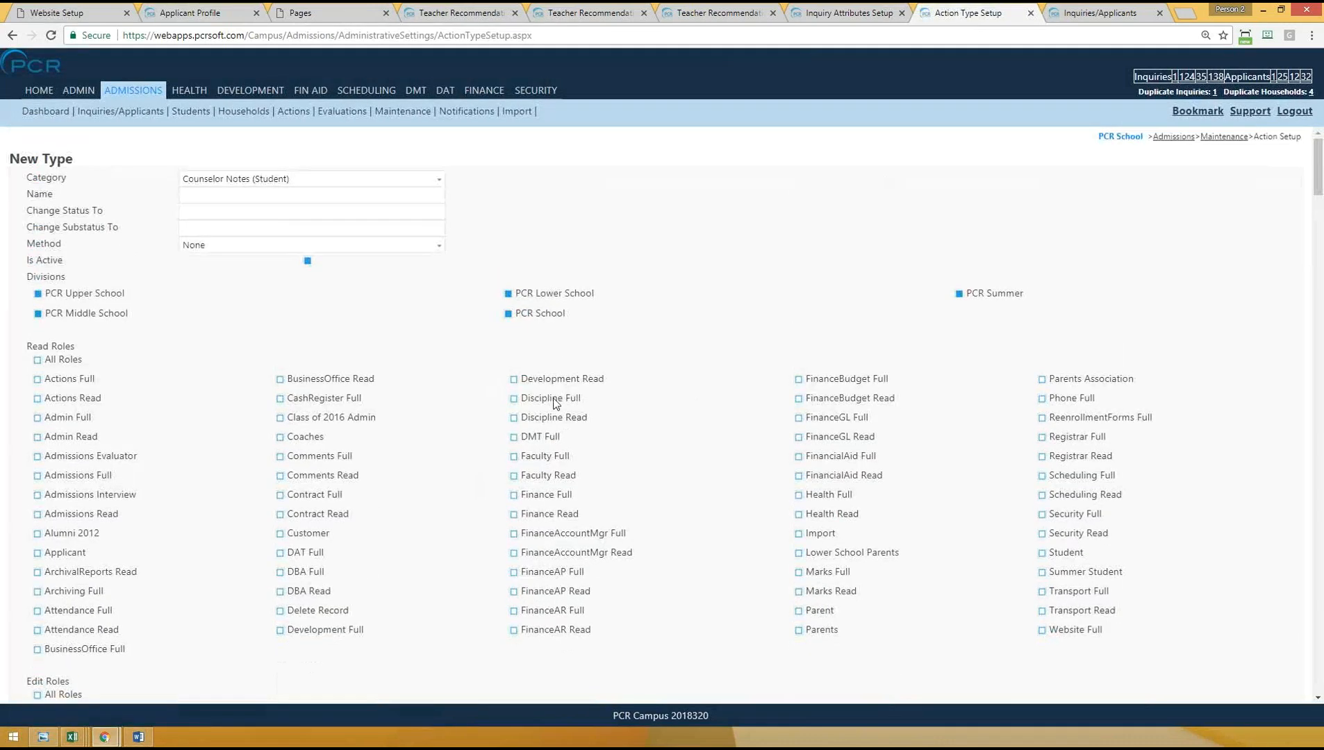
- Set the new action type's category to Inquiry Actions (Inquiry) and look over the list of existing action types
{"action": "left_click", "coordinate": [236, 178]}
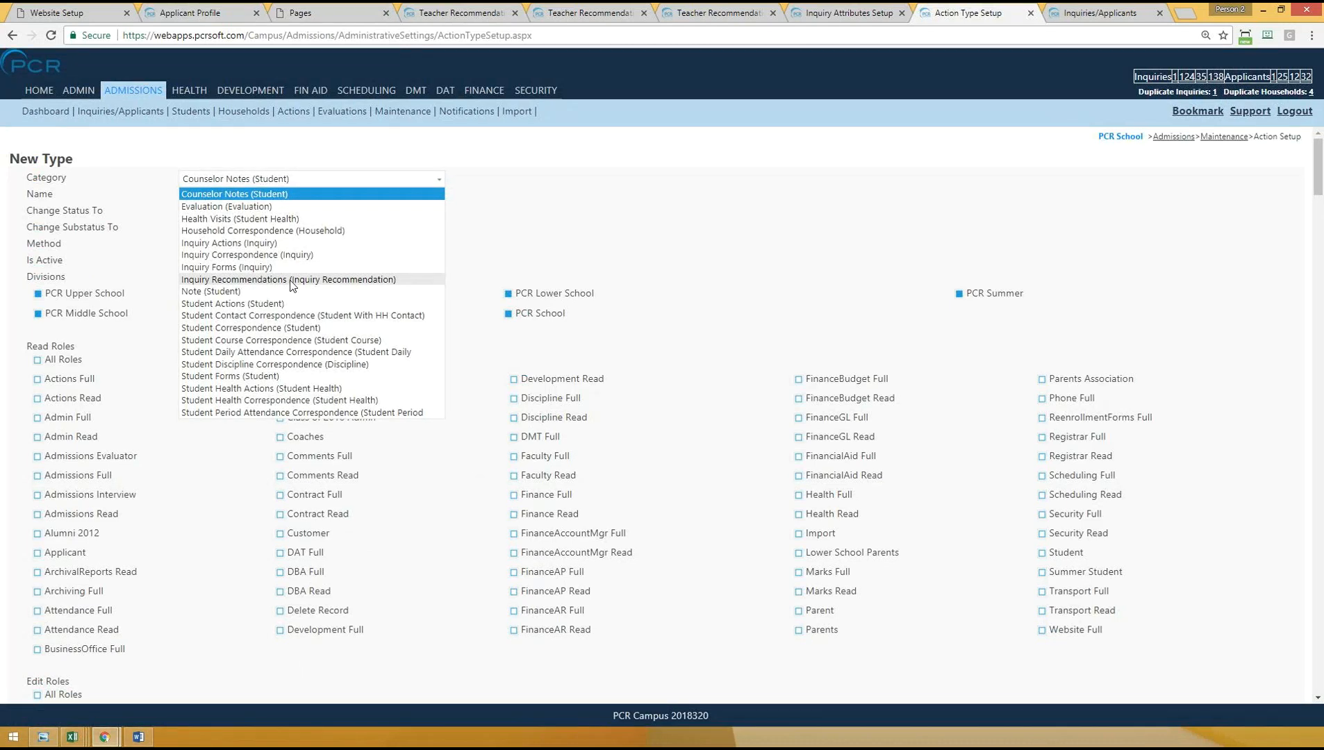
{"action": "left_click", "coordinate": [219, 243]}
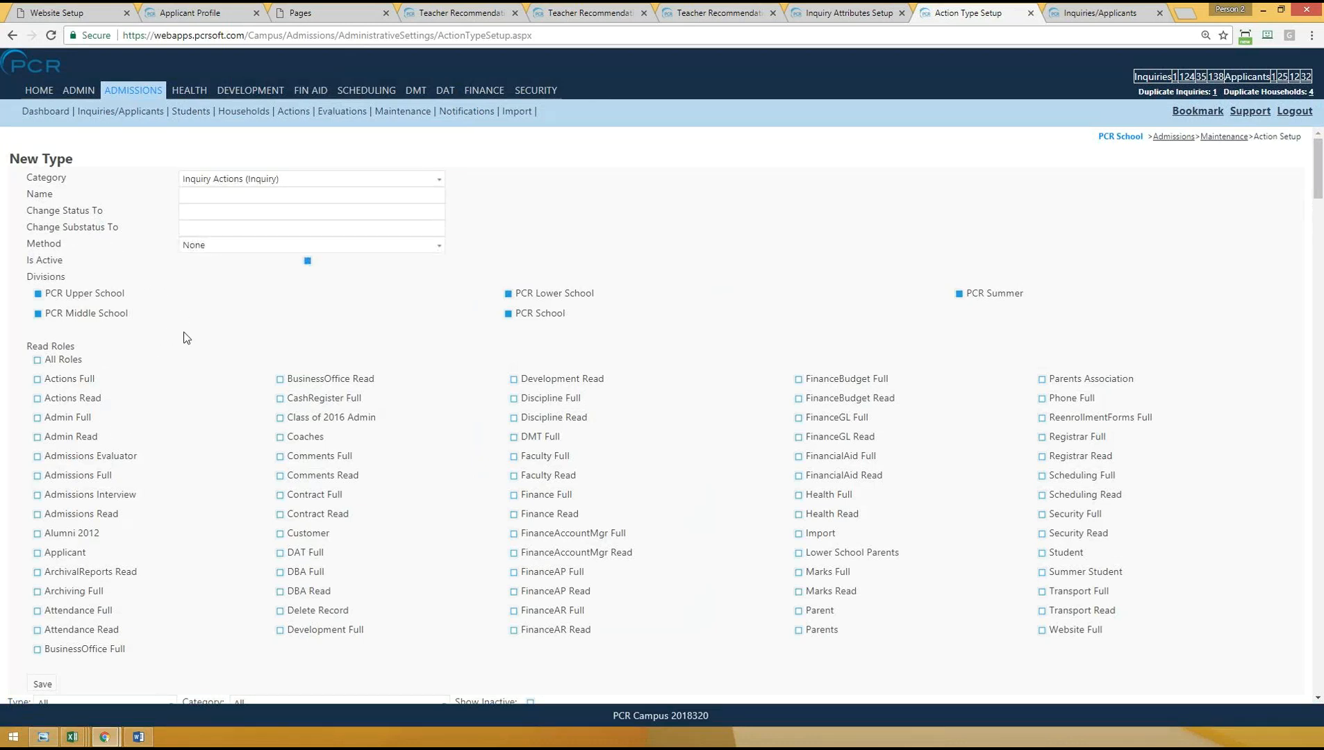
{"action": "scroll", "coordinate": [177, 396], "scroll_direction": "down", "scroll_amount": 4}
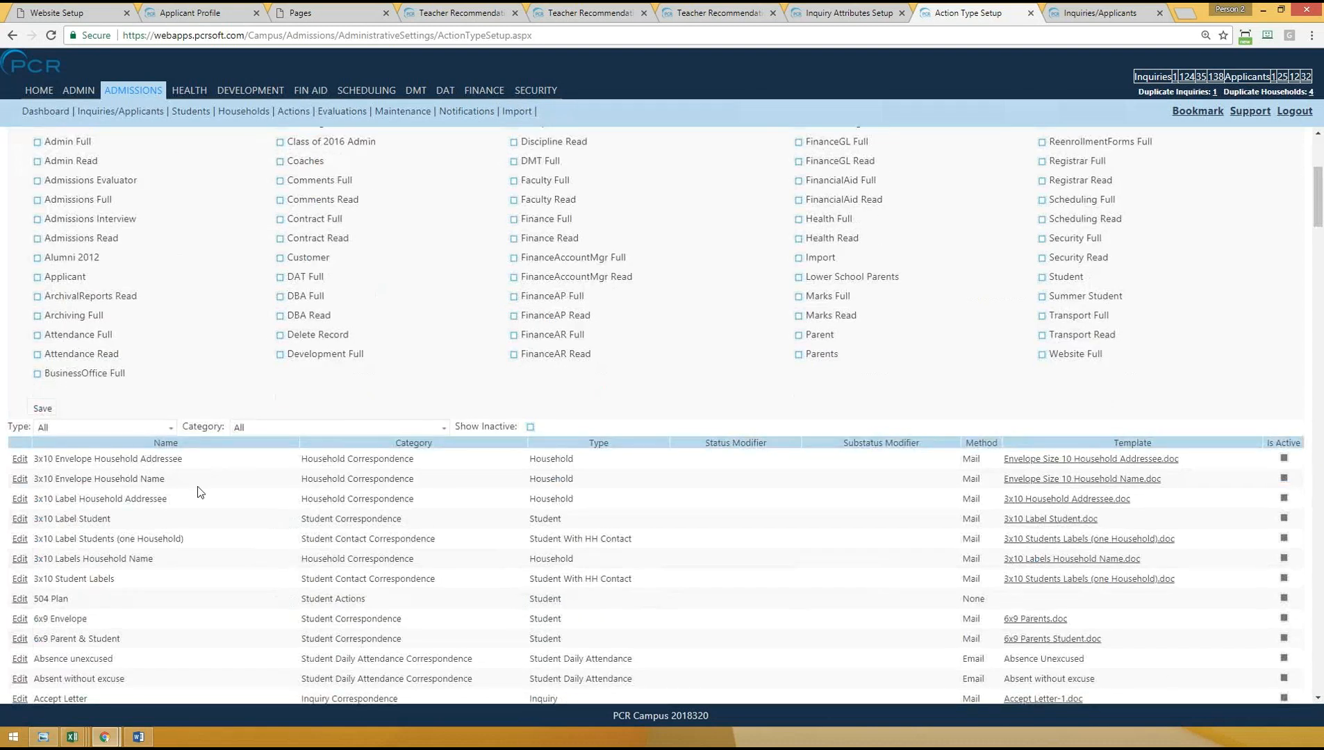
- Search the action types list for "student visit" and check that entry's category and type
{"action": "key", "text": "ctrl+f"}
{"action": "type", "text": "stu"}
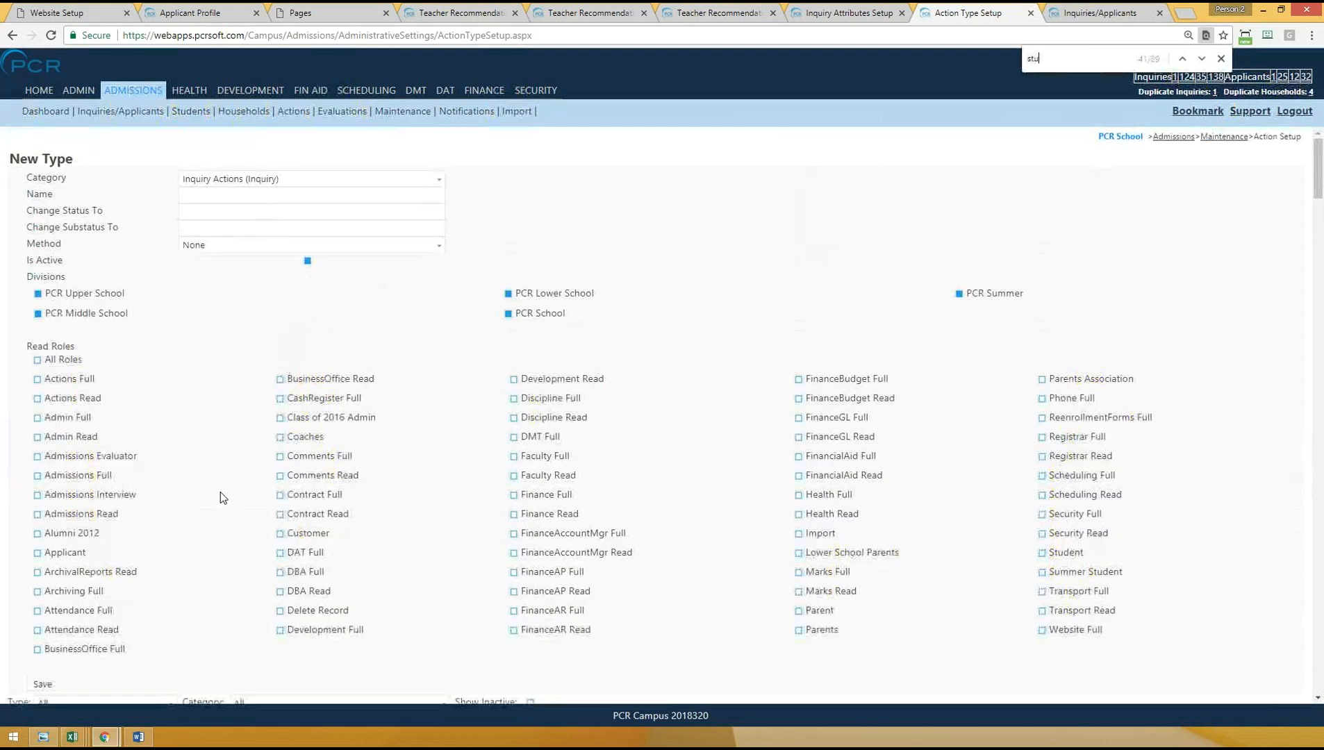
{"action": "type", "text": "dent visit"}
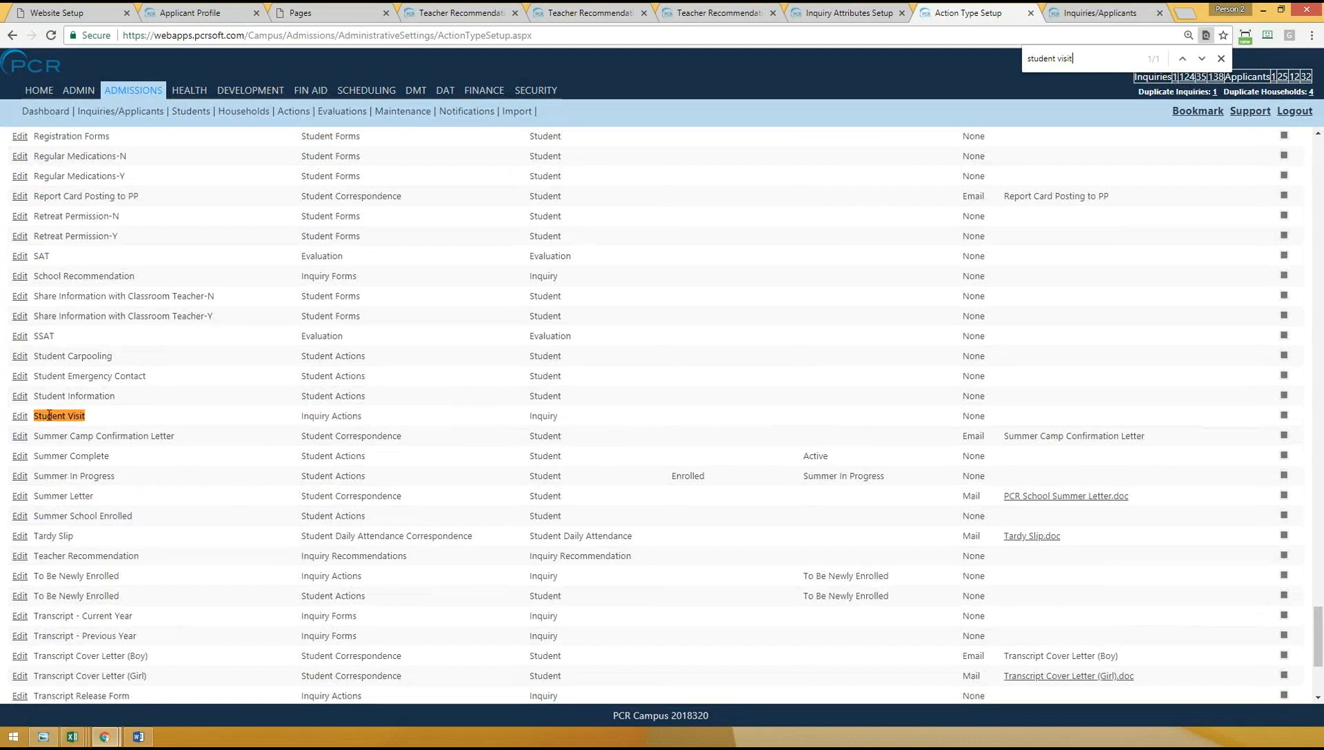
{"action": "left_click_drag", "start_coordinate": [44, 416], "coordinate": [618, 425]}
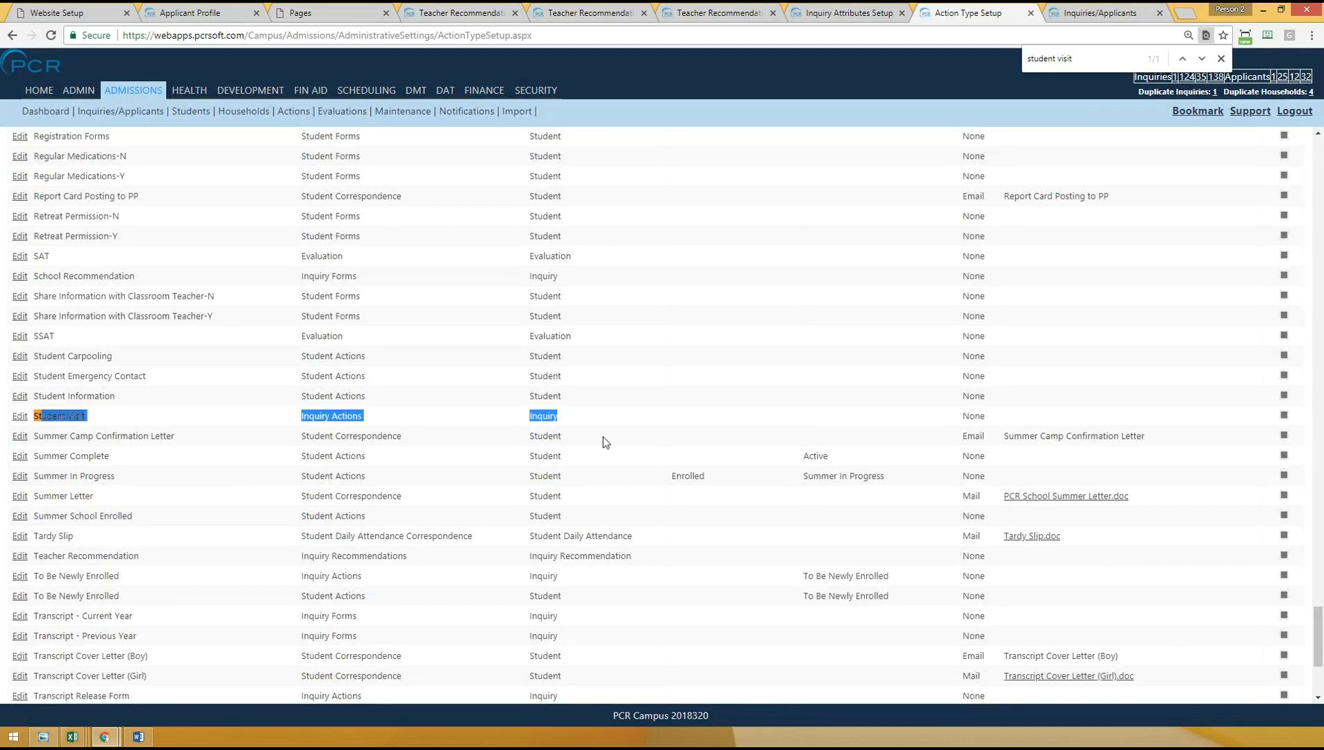
{"action": "left_click", "coordinate": [328, 424]}
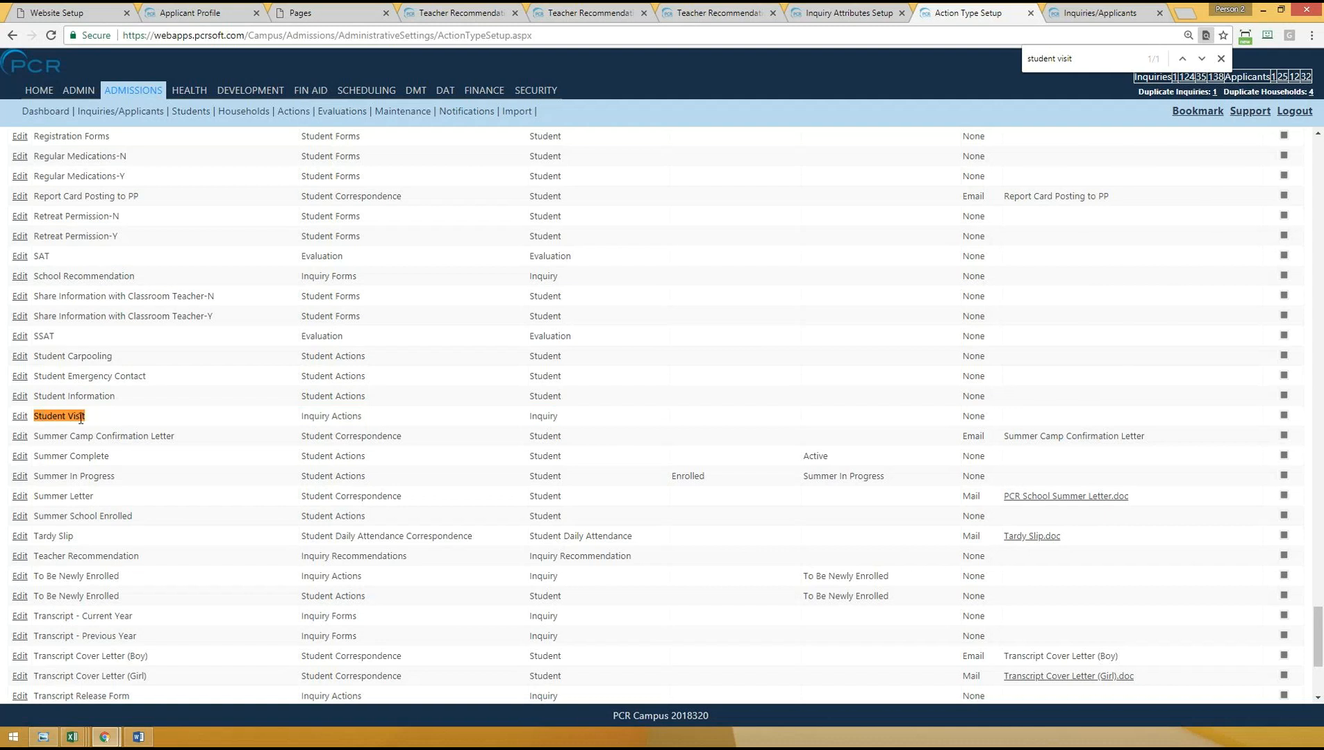
- Open the admissions Checklist Actions page and look over the available checklists
{"action": "mouse_move", "coordinate": [406, 117]}
{"action": "left_click", "coordinate": [412, 180]}
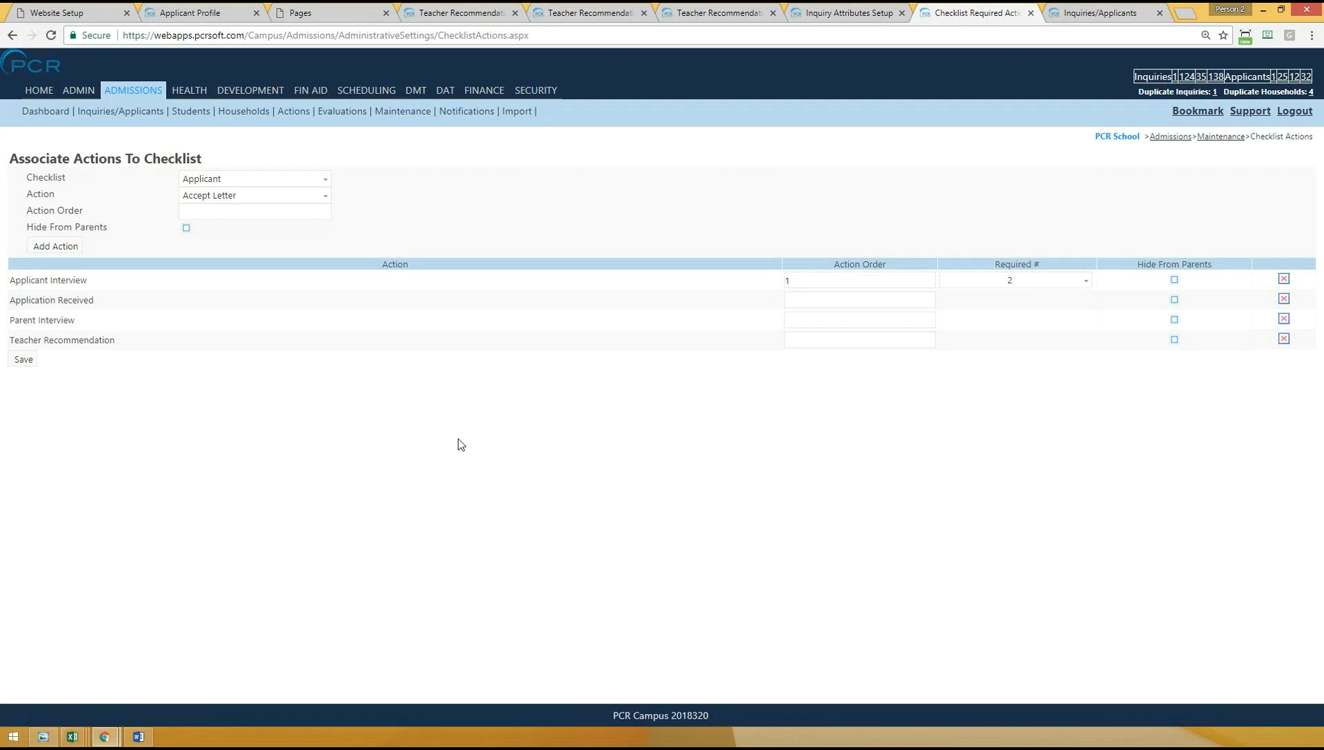
{"action": "left_click", "coordinate": [208, 181]}
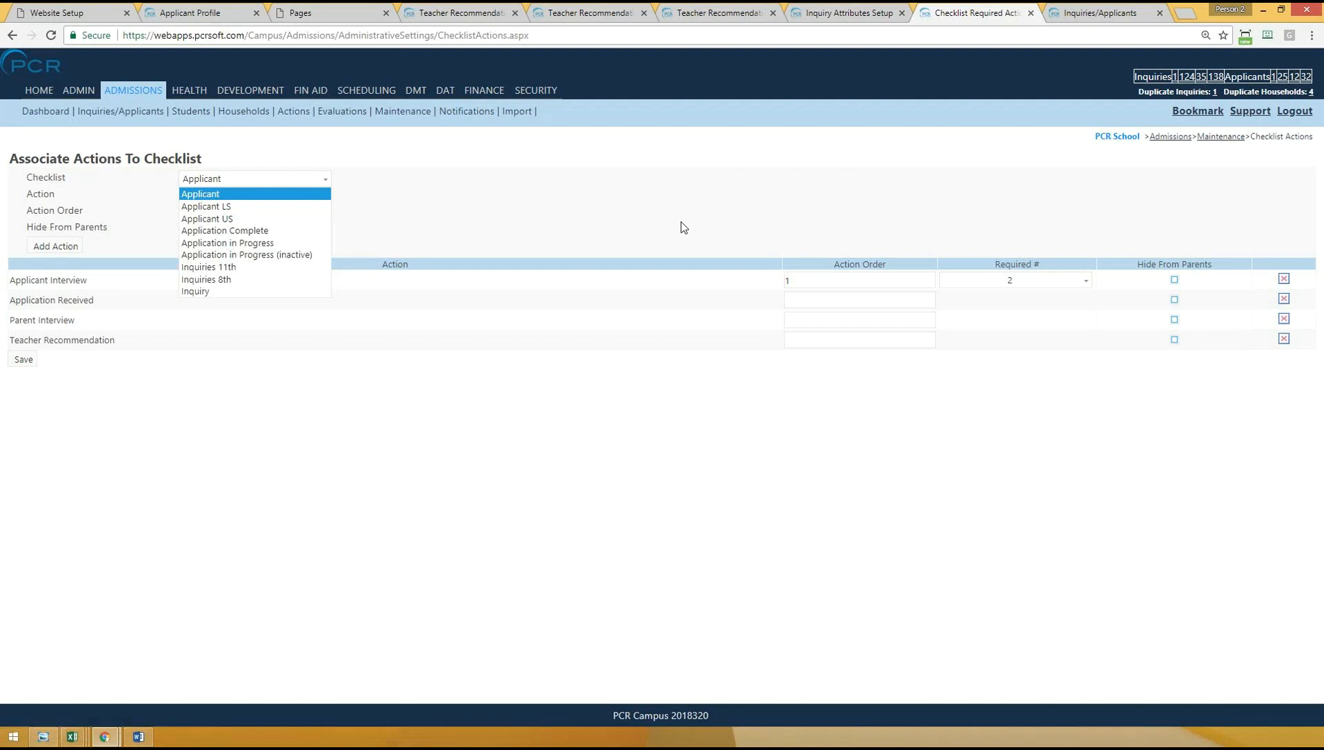
{"action": "left_click", "coordinate": [382, 535]}
- Add a new category on the admissions Event Categories page and open it for editing
{"action": "mouse_move", "coordinate": [400, 112]}
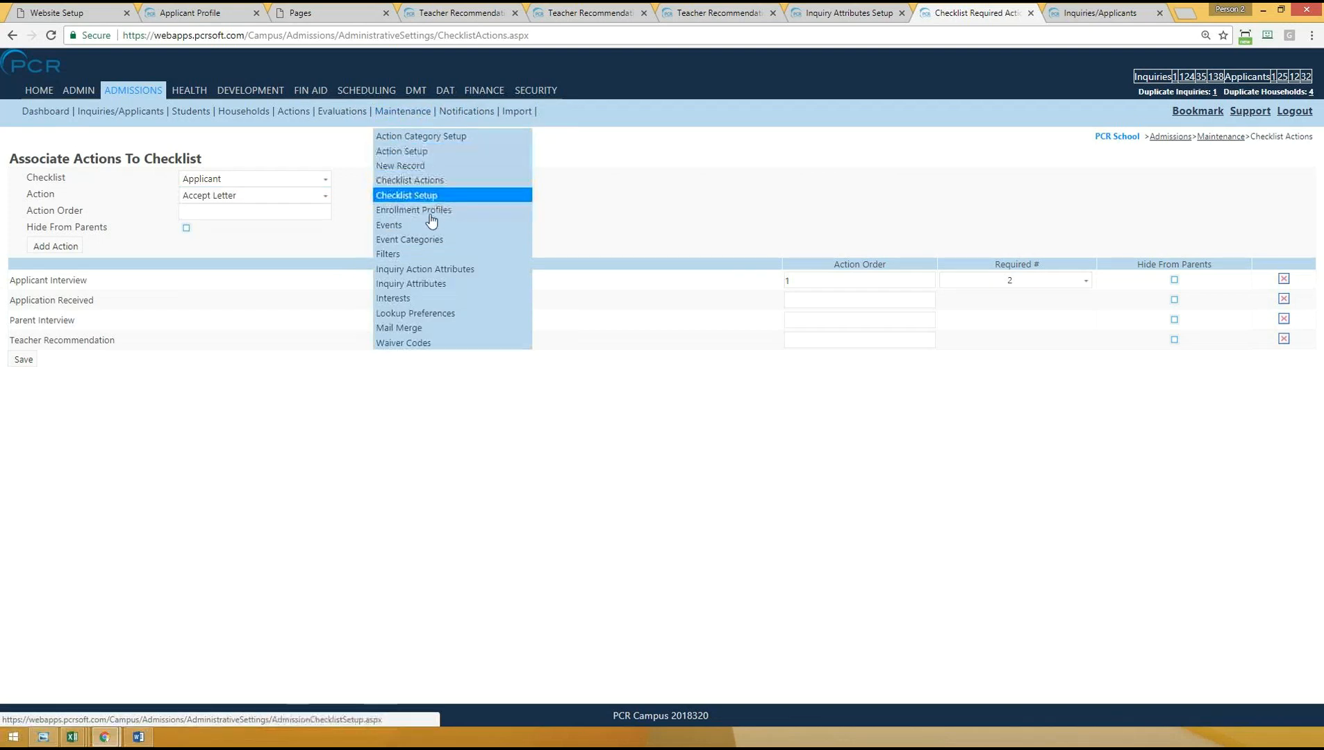
{"action": "left_click", "coordinate": [415, 240]}
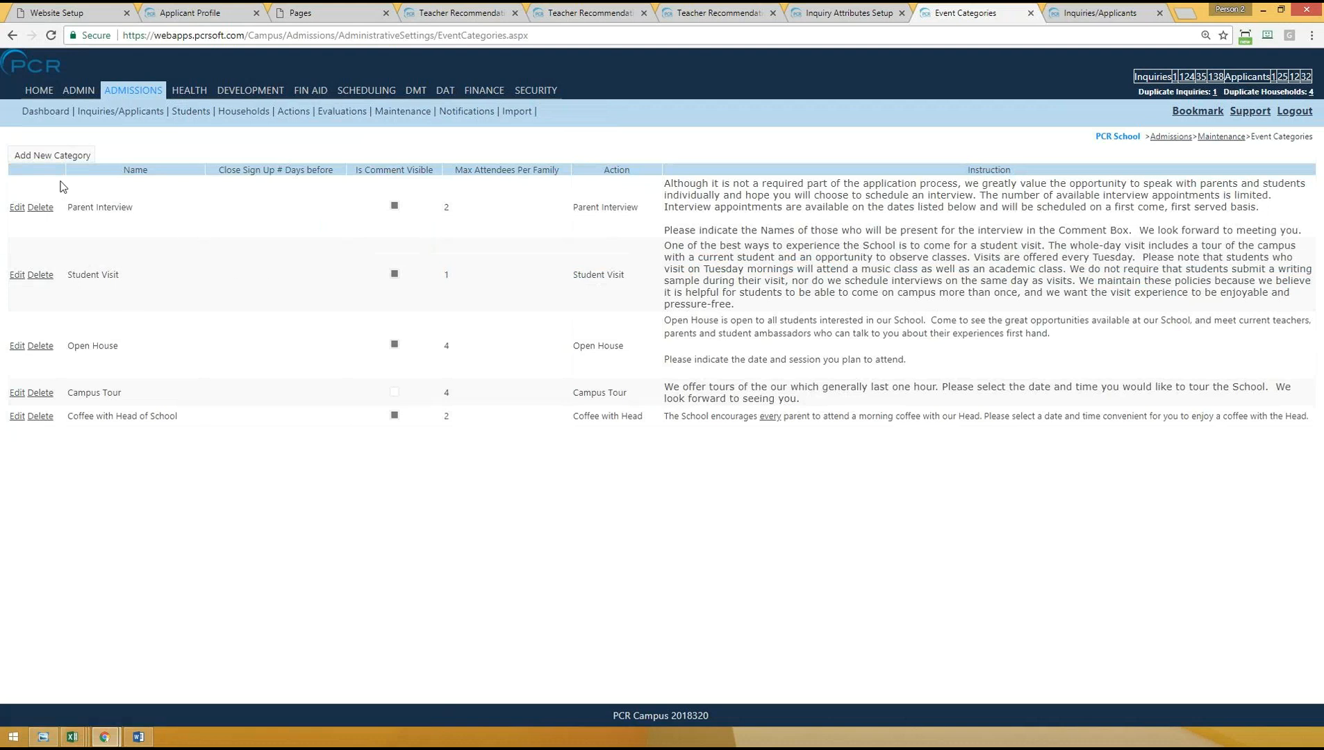
{"action": "left_click", "coordinate": [41, 158]}
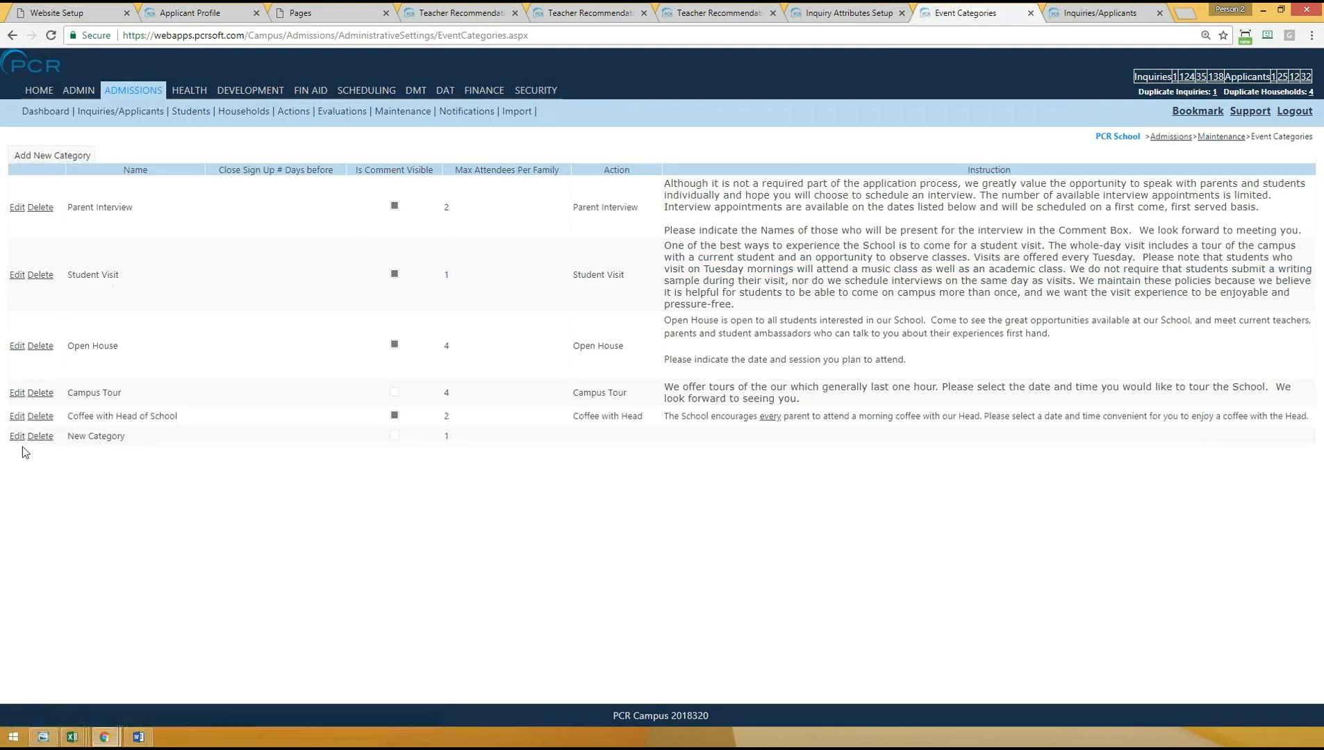
{"action": "left_click_drag", "start_coordinate": [68, 437], "coordinate": [161, 438]}
{"action": "left_click", "coordinate": [154, 483]}
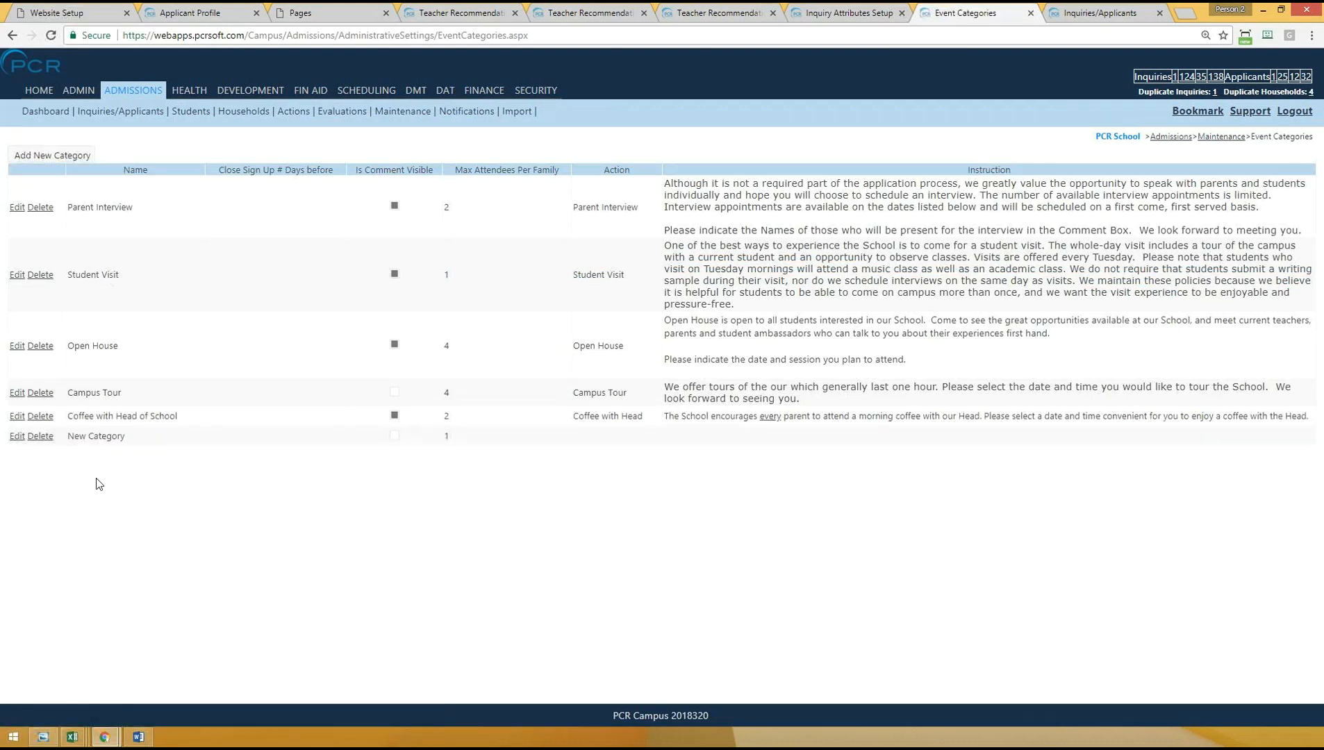
{"action": "left_click", "coordinate": [16, 437]}
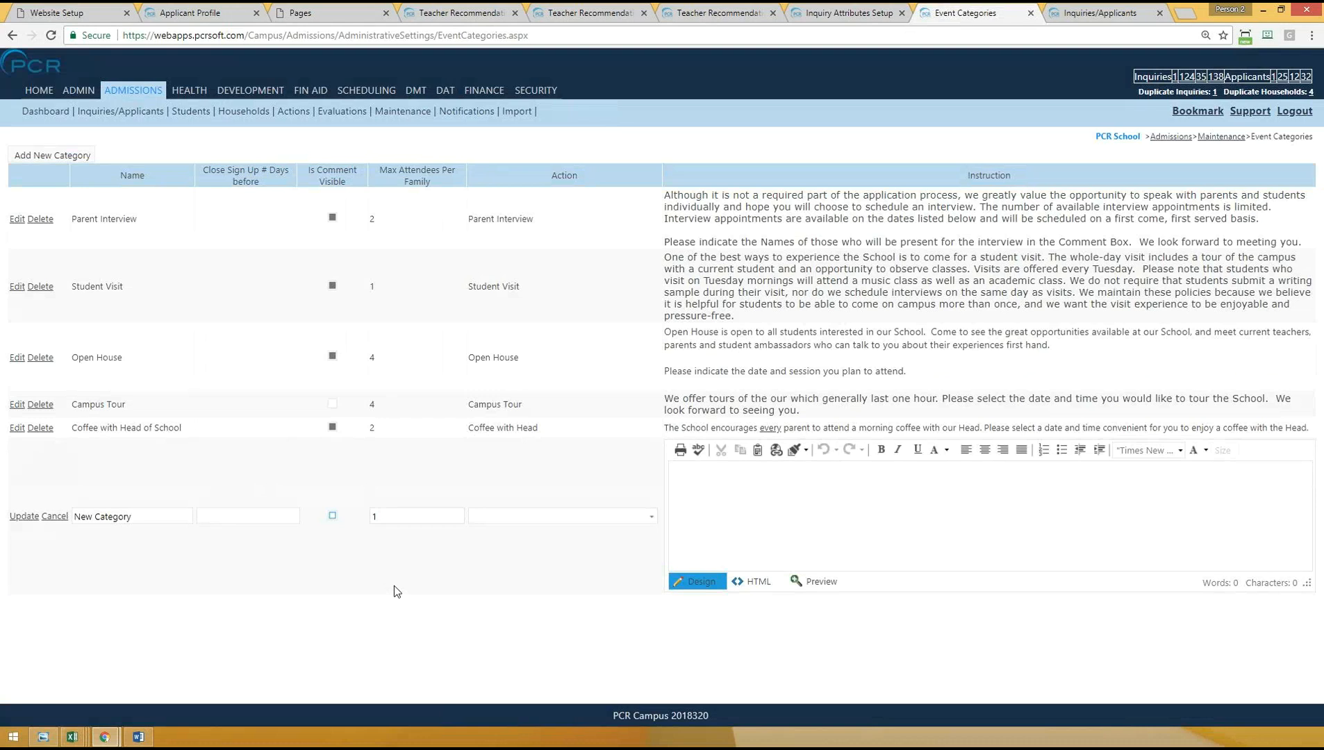
- Try the new category's sign-up closing days with the value 2, toggle its comment visibility and point out the Action column
{"action": "left_click_drag", "start_coordinate": [234, 170], "coordinate": [276, 185]}
{"action": "left_click", "coordinate": [226, 518]}
{"action": "type", "text": "2"}
{"action": "left_click", "coordinate": [287, 614]}
{"action": "left_click", "coordinate": [244, 521]}
{"action": "left_click", "coordinate": [323, 623]}
{"action": "left_click", "coordinate": [332, 516]}
{"action": "left_click", "coordinate": [333, 516]}
{"action": "left_click_drag", "start_coordinate": [551, 173], "coordinate": [600, 192]}
{"action": "left_click", "coordinate": [541, 414]}
- Review the Student Visit event category's name, maximum attendees, linked action and instruction text
{"action": "left_click_drag", "start_coordinate": [77, 284], "coordinate": [525, 291]}
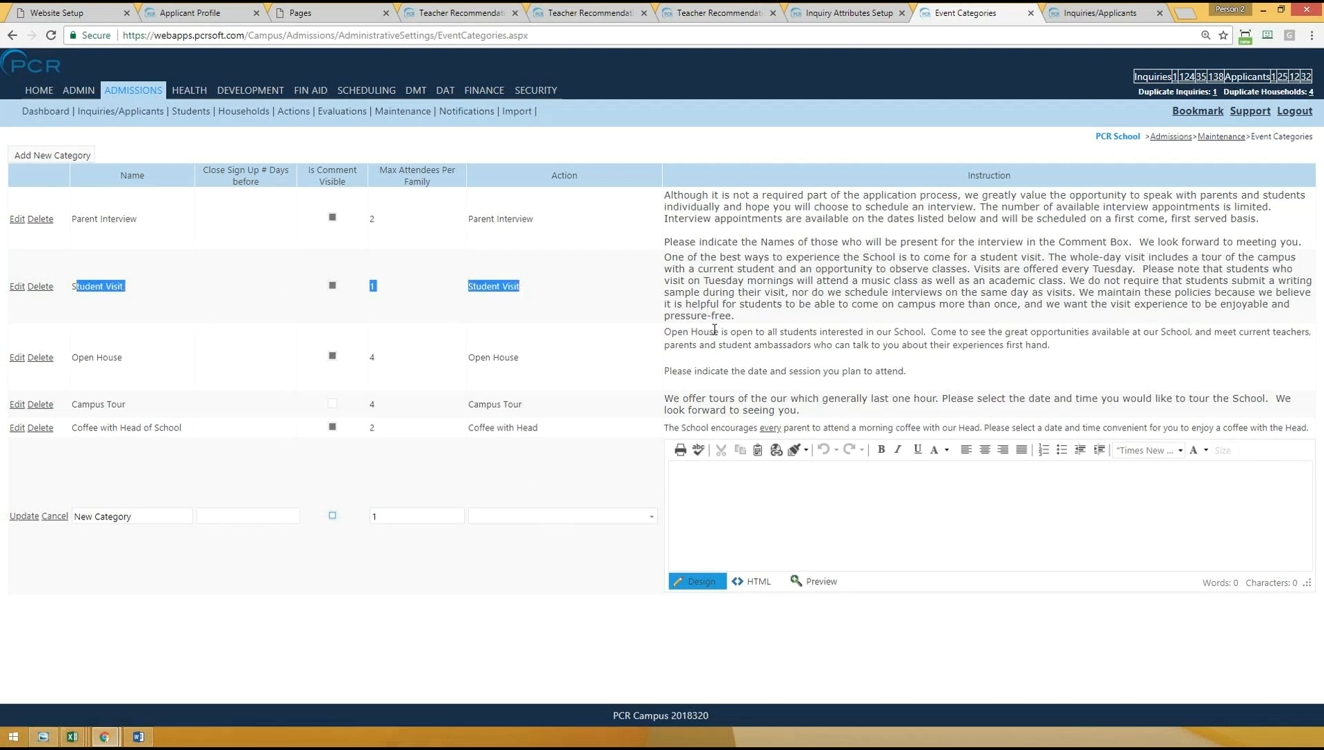
{"action": "left_click", "coordinate": [769, 526]}
{"action": "left_click_drag", "start_coordinate": [664, 257], "coordinate": [532, 303]}
{"action": "left_click", "coordinate": [532, 303]}
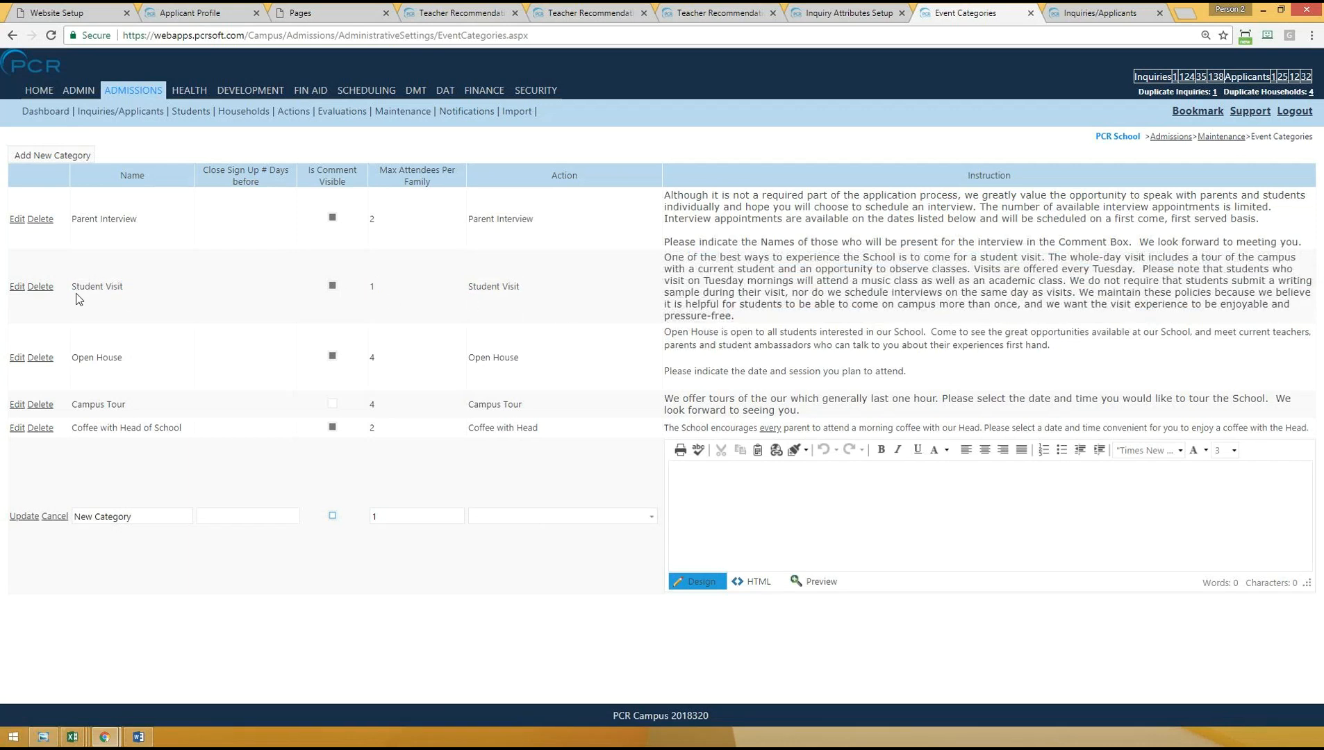
{"action": "left_click_drag", "start_coordinate": [77, 287], "coordinate": [137, 287]}
{"action": "left_click_drag", "start_coordinate": [378, 285], "coordinate": [368, 286]}
{"action": "left_click_drag", "start_coordinate": [546, 287], "coordinate": [460, 288]}
- Cancel editing the new event category and delete it
{"action": "left_click", "coordinate": [58, 520]}
{"action": "left_click", "coordinate": [41, 438]}
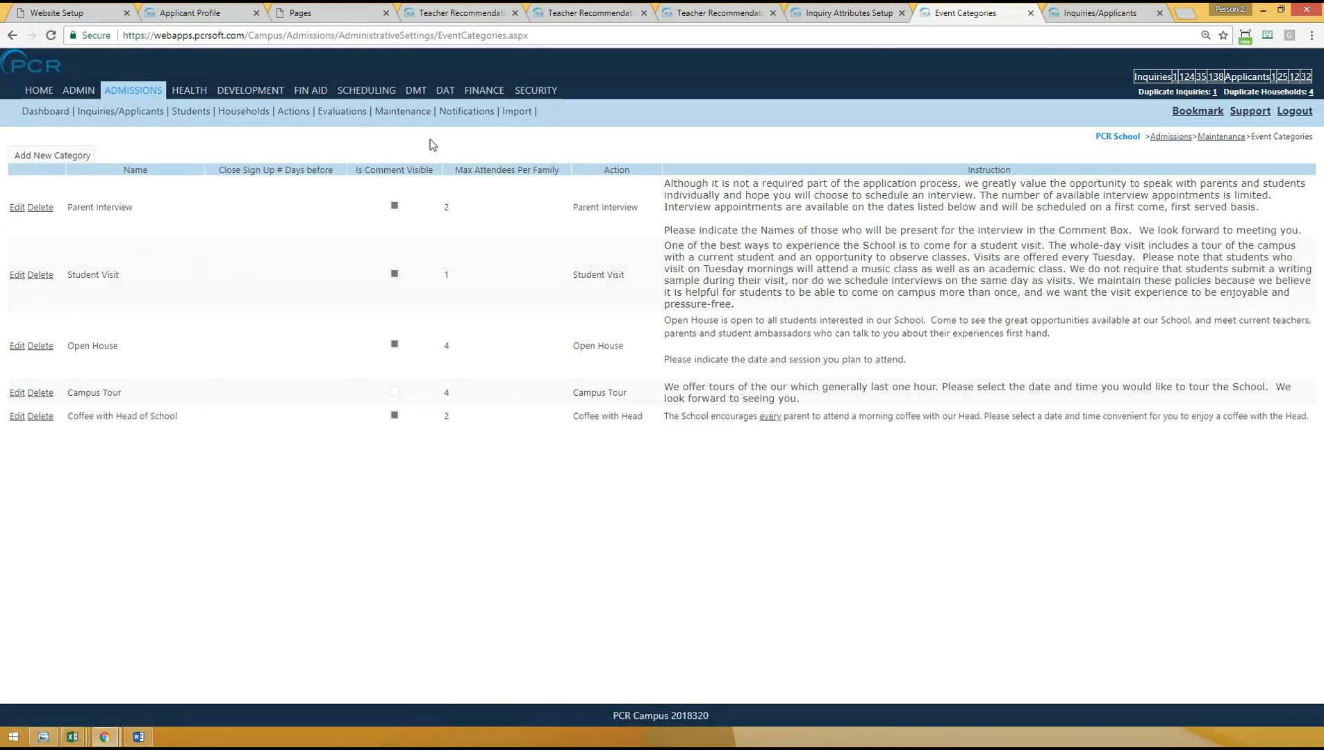
- Open the admissions Events page and set the category to Student Visit (Max Att. per Family - 1)
{"action": "mouse_move", "coordinate": [403, 113]}
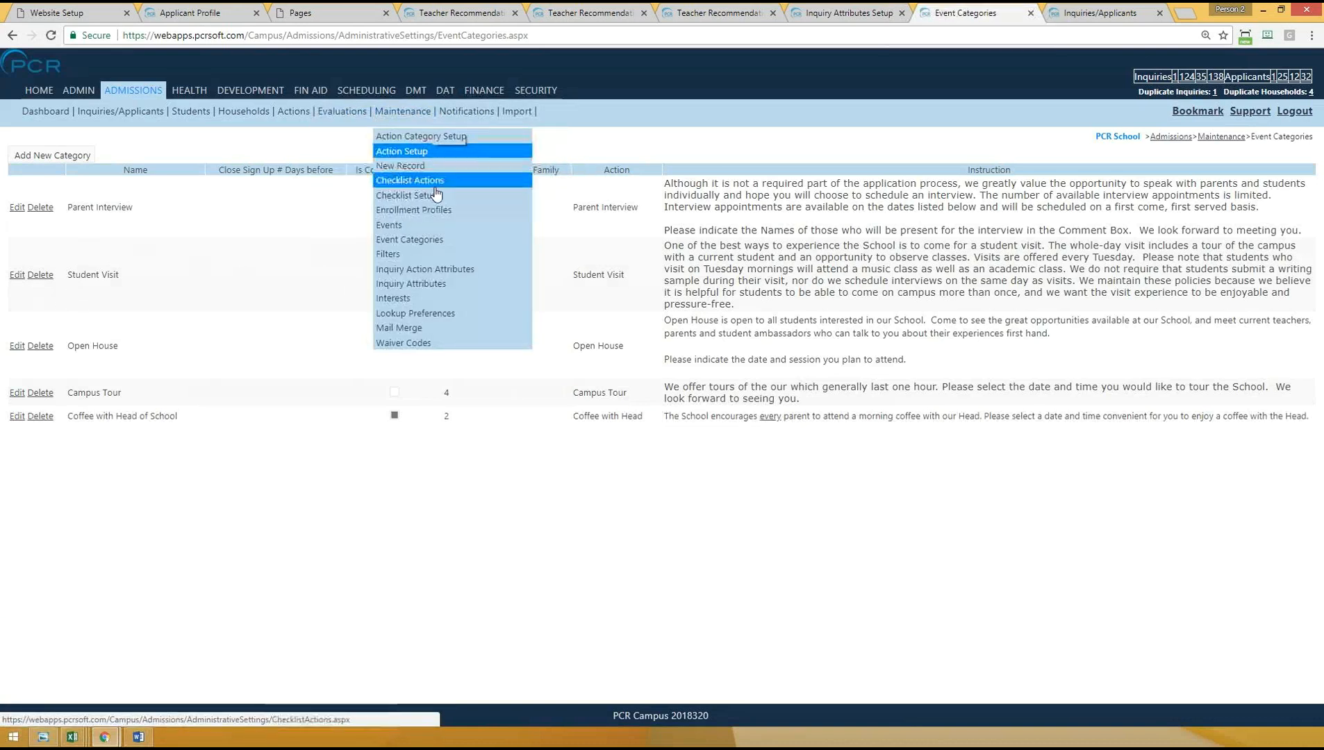
{"action": "left_click", "coordinate": [413, 225]}
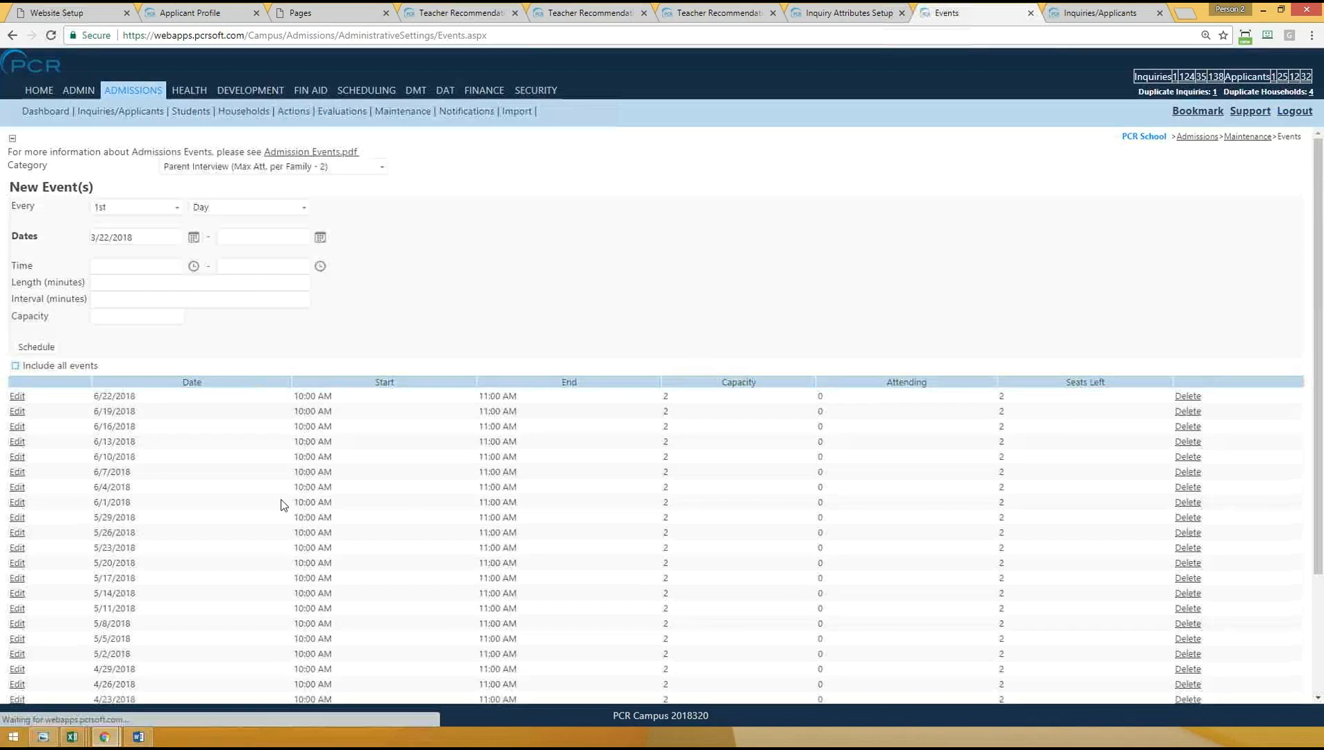
{"action": "left_click", "coordinate": [244, 171]}
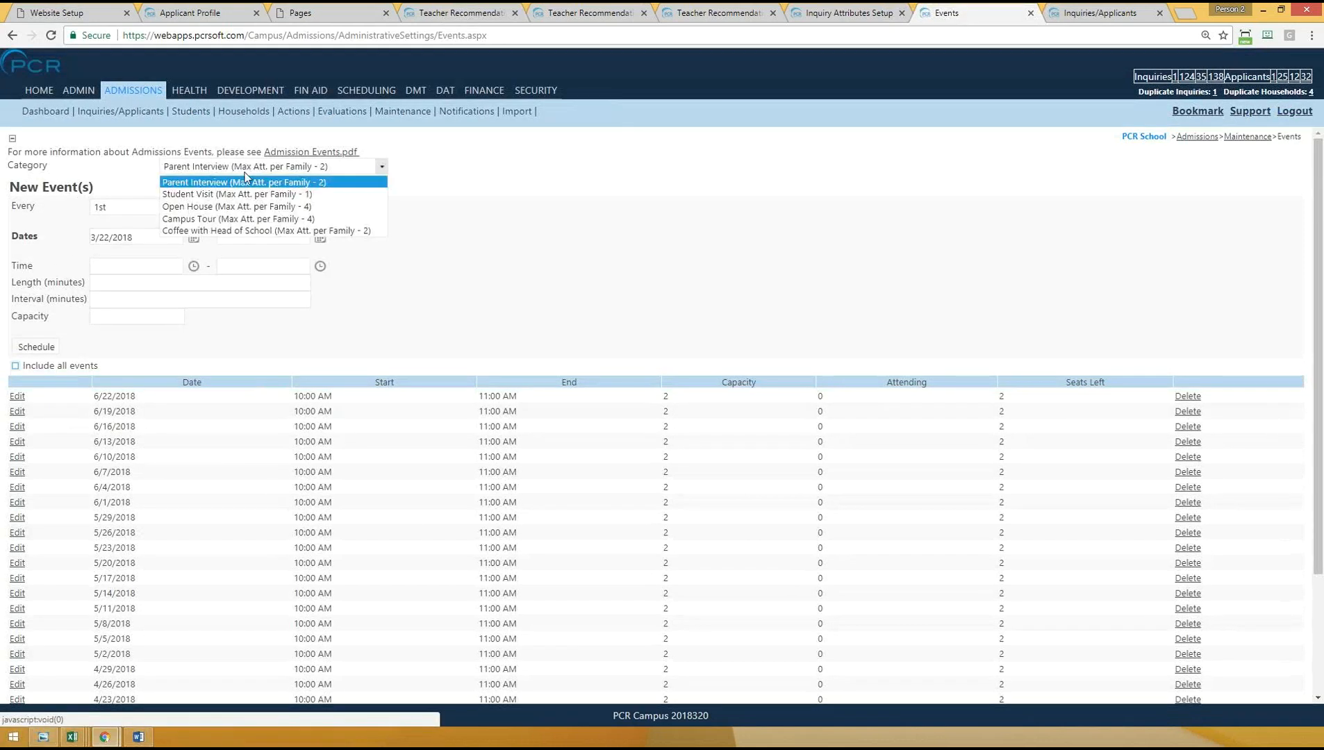
{"action": "left_click", "coordinate": [205, 195]}
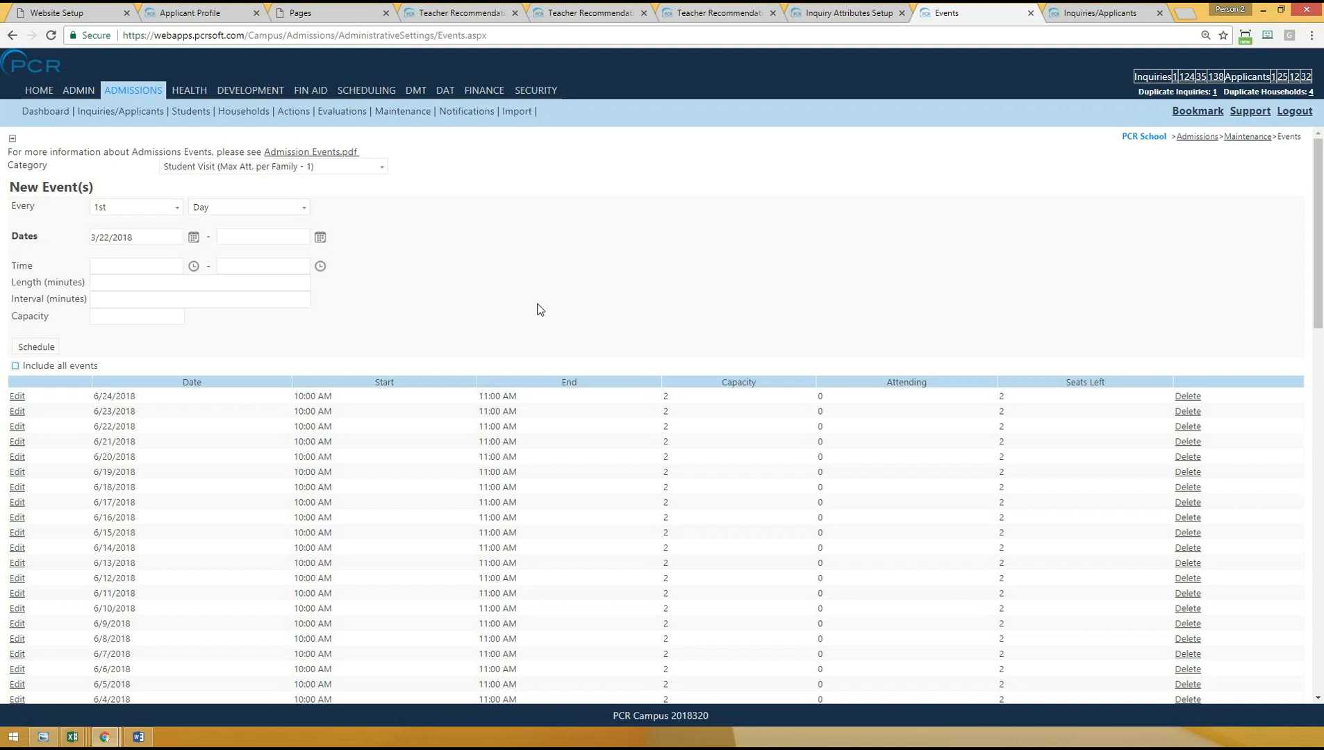
- Set the new events' end date to 3/30/2018 and go over the time, length and interval fields
{"action": "left_click", "coordinate": [320, 237]}
{"action": "left_click", "coordinate": [278, 352]}
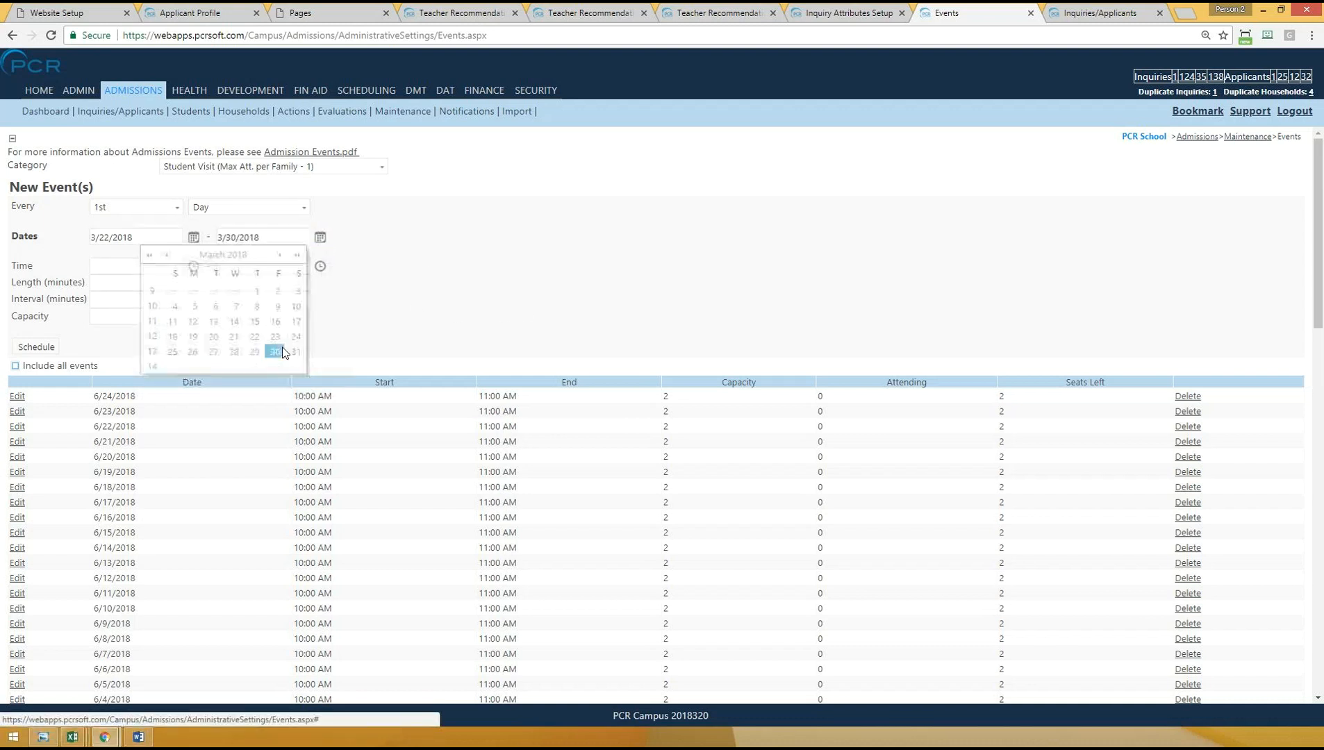
{"action": "left_click", "coordinate": [118, 264]}
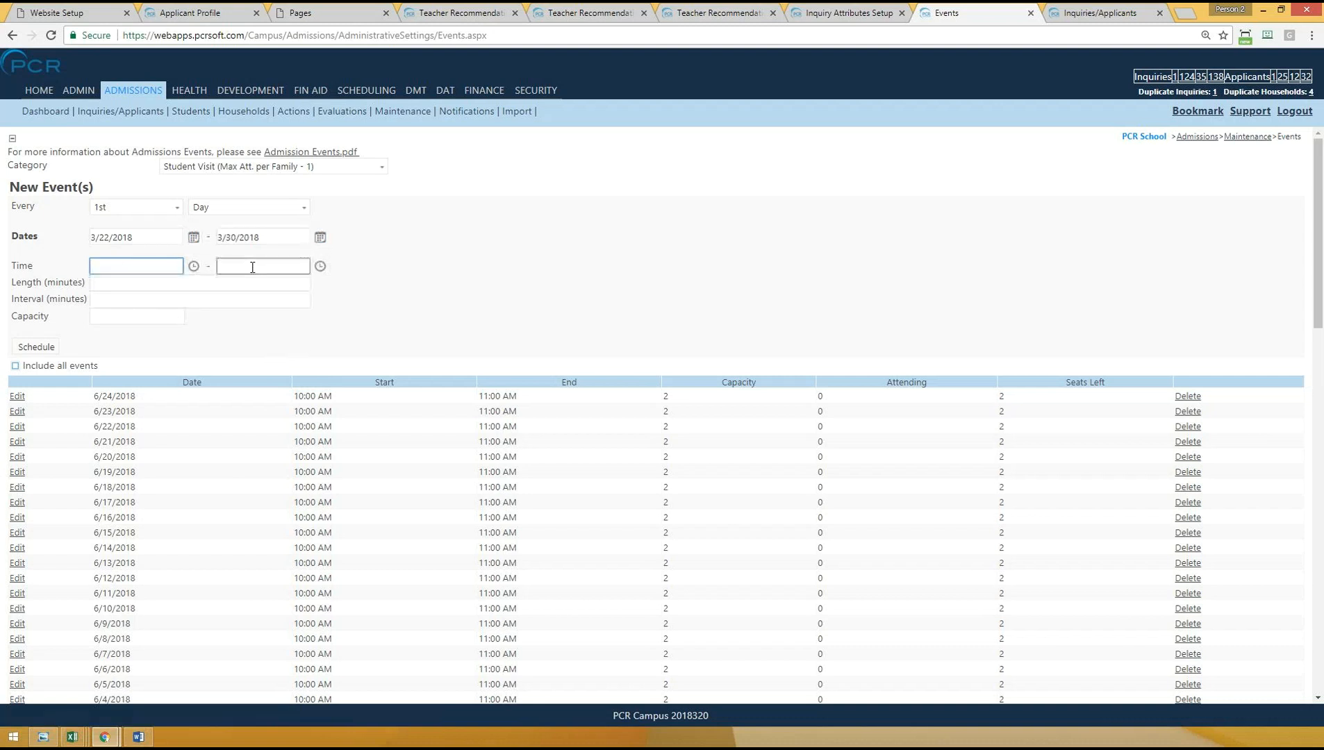
{"action": "left_click", "coordinate": [115, 284]}
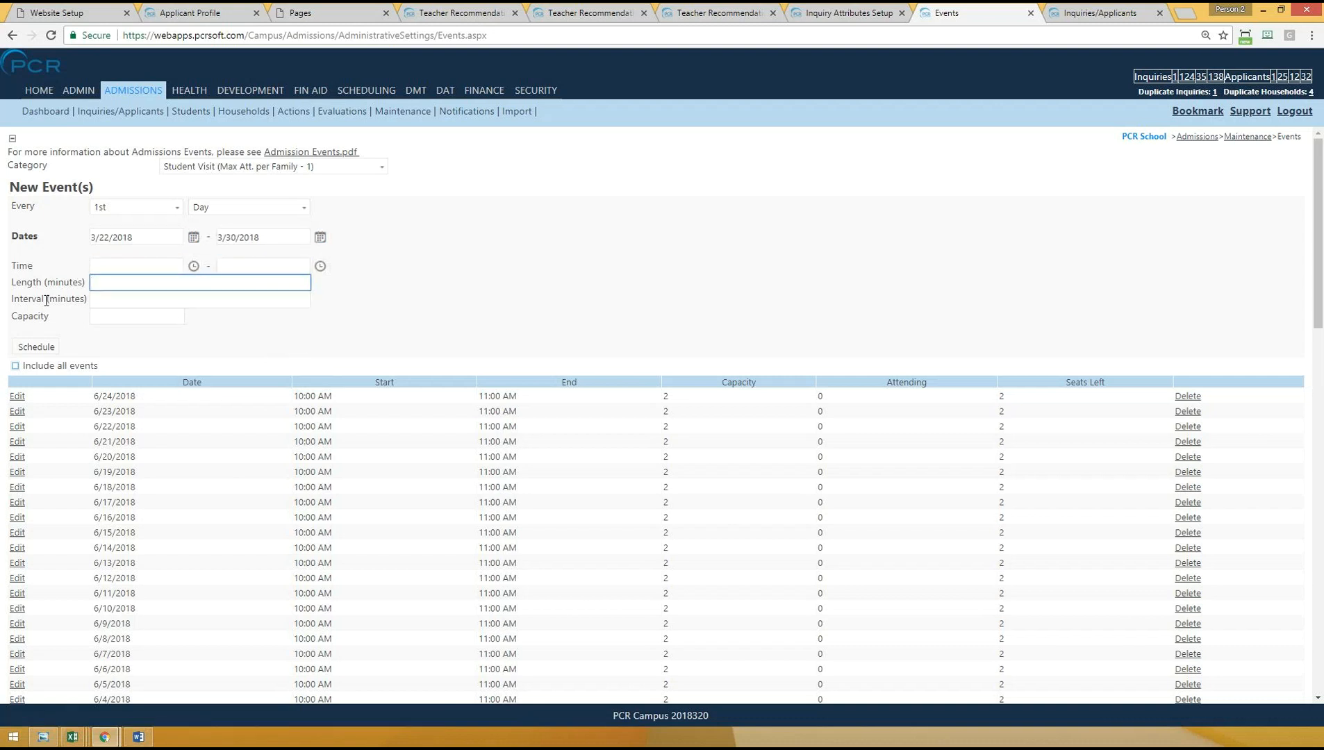
{"action": "left_click_drag", "start_coordinate": [14, 299], "coordinate": [91, 296]}
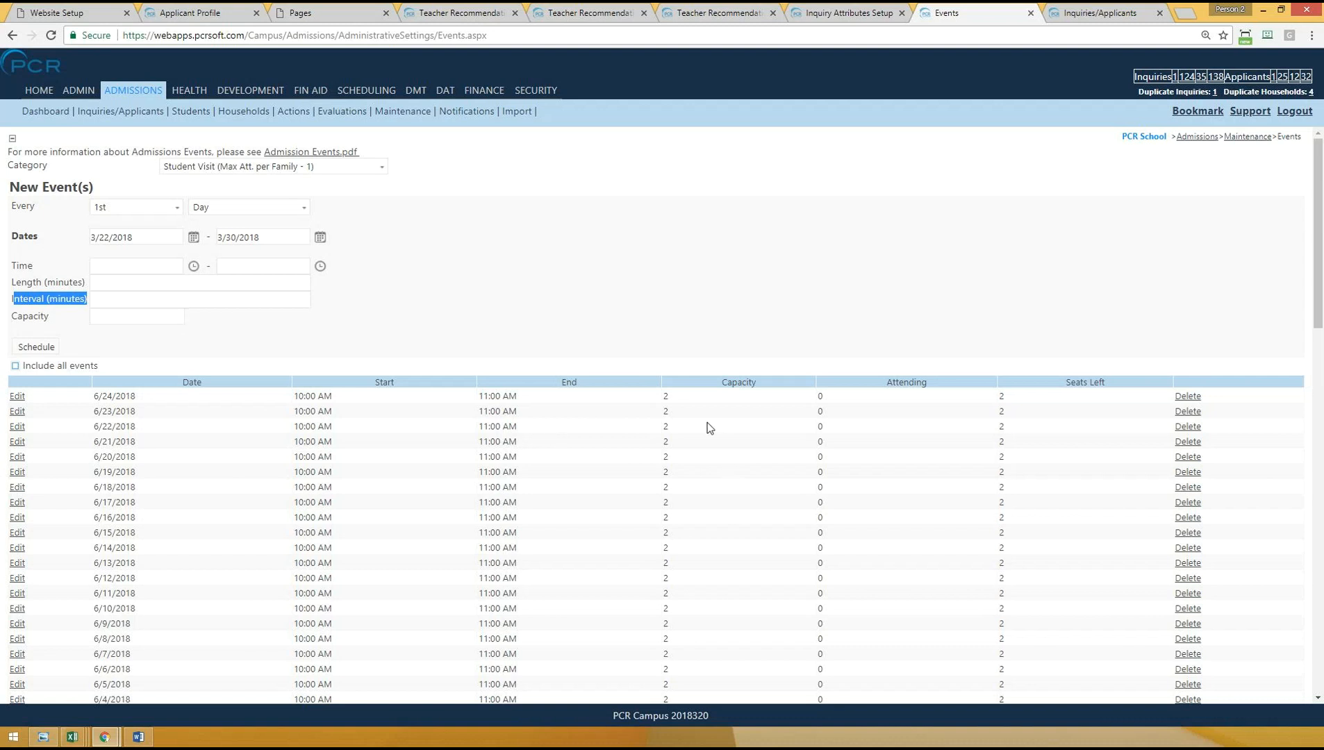
- Examine the dates, start and end times and capacity of the scheduled Student Visit events
{"action": "left_click_drag", "start_coordinate": [676, 393], "coordinate": [172, 403]}
{"action": "left_click", "coordinate": [95, 399]}
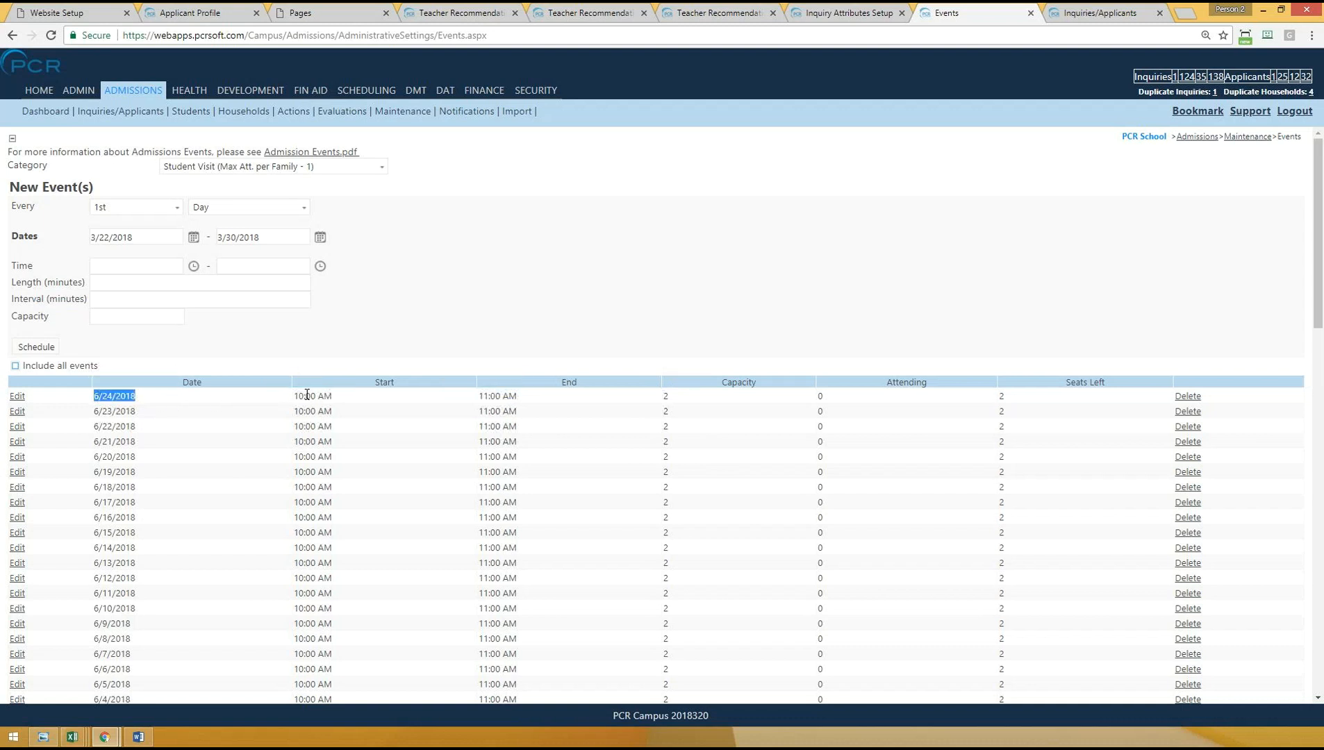
{"action": "left_click_drag", "start_coordinate": [307, 395], "coordinate": [571, 400]}
{"action": "left_click_drag", "start_coordinate": [677, 396], "coordinate": [660, 395]}
{"action": "left_click_drag", "start_coordinate": [102, 396], "coordinate": [539, 393]}
{"action": "left_click", "coordinate": [551, 253]}
{"action": "scroll", "coordinate": [234, 453], "scroll_direction": "down", "scroll_amount": 15}
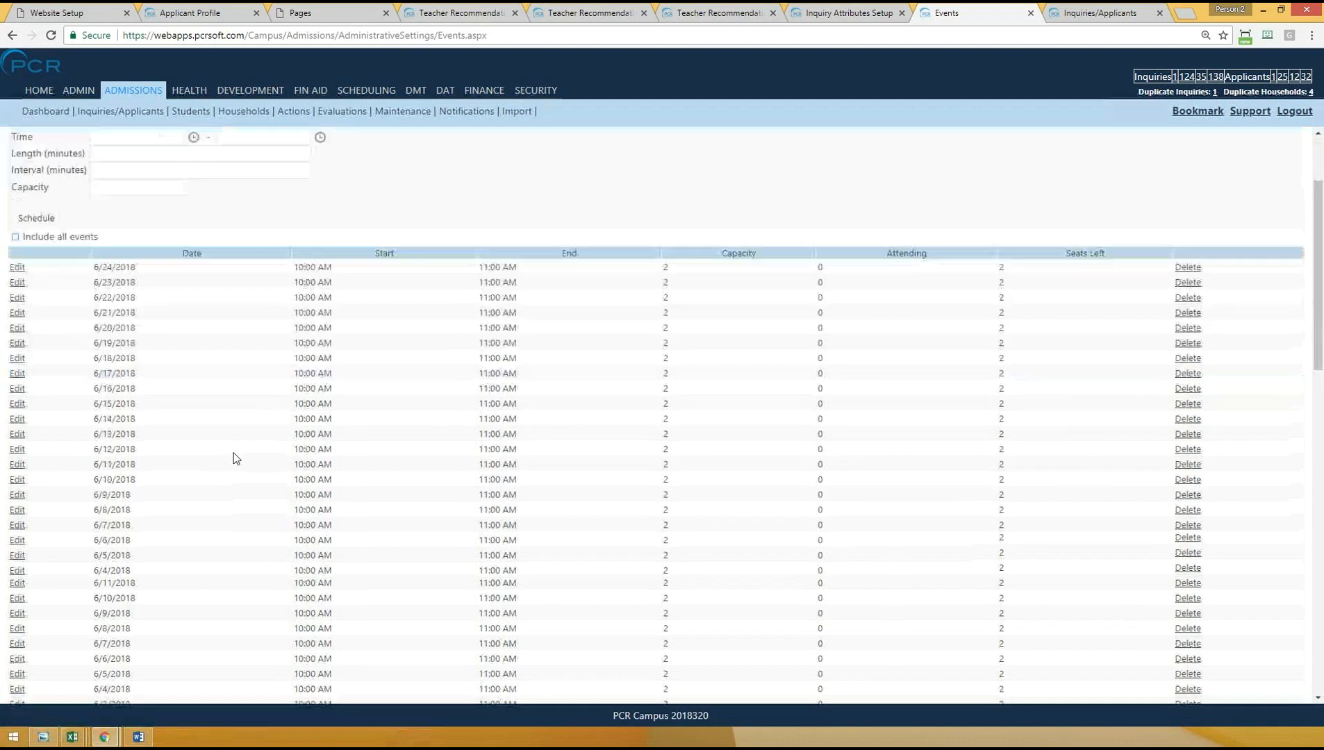
{"action": "scroll", "coordinate": [234, 453], "scroll_direction": "up", "scroll_amount": 15}
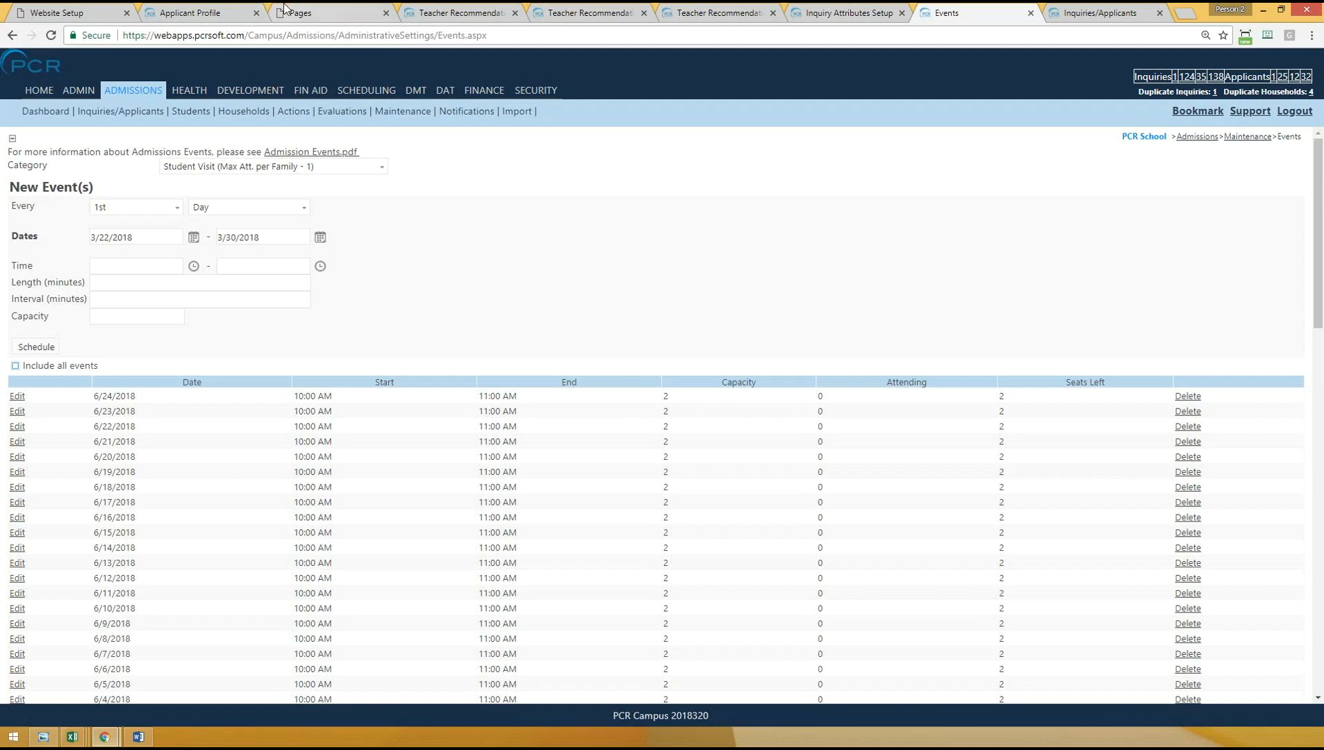
- Switch to the Applicant Profile page, open it for editing and show the available Admissions Profile controls
{"action": "left_click", "coordinate": [188, 12]}
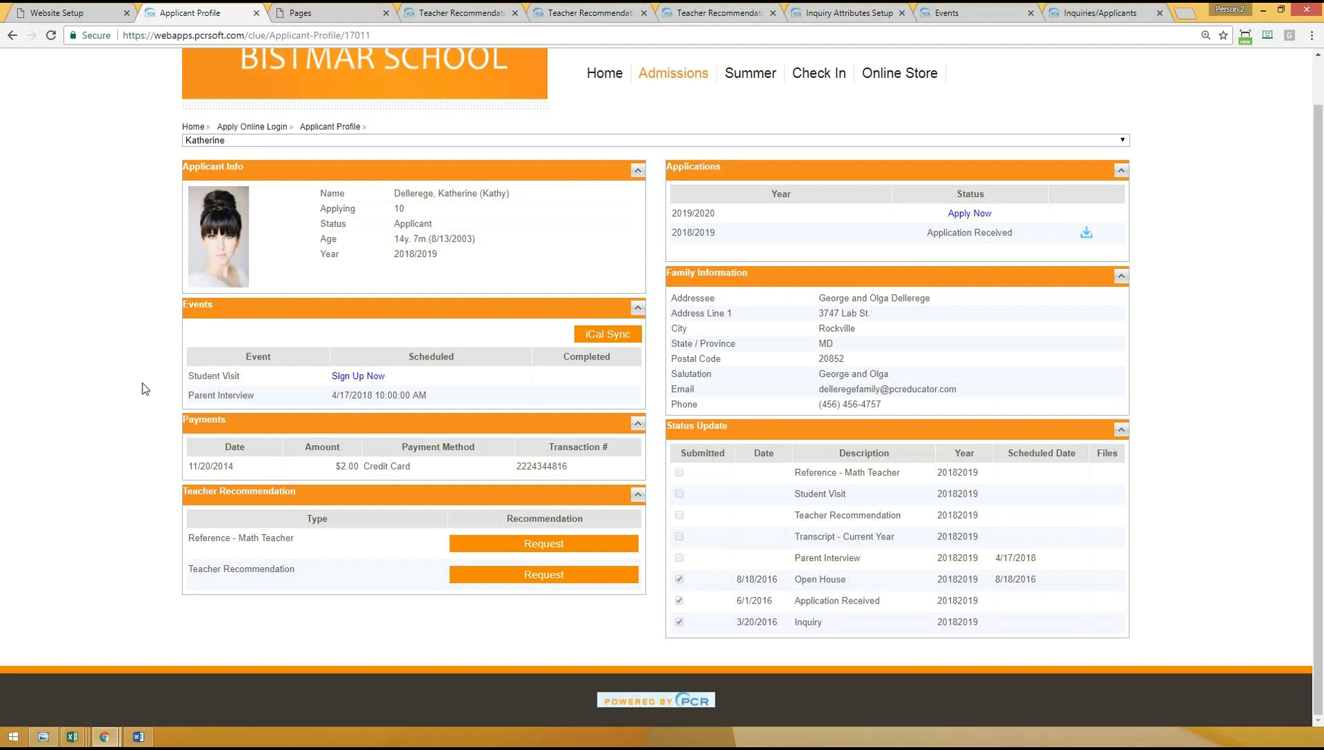
{"action": "left_click", "coordinate": [355, 377]}
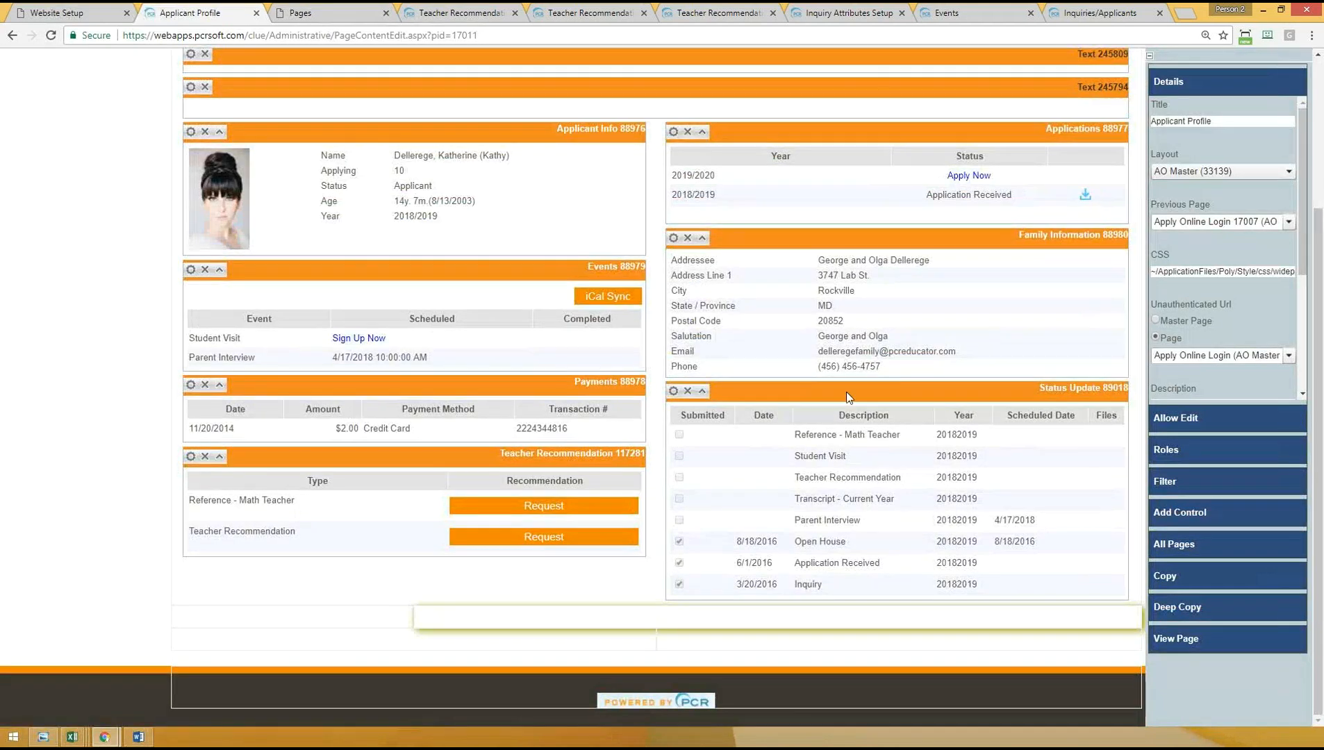
{"action": "left_click", "coordinate": [1175, 512]}
{"action": "left_click", "coordinate": [1167, 318]}
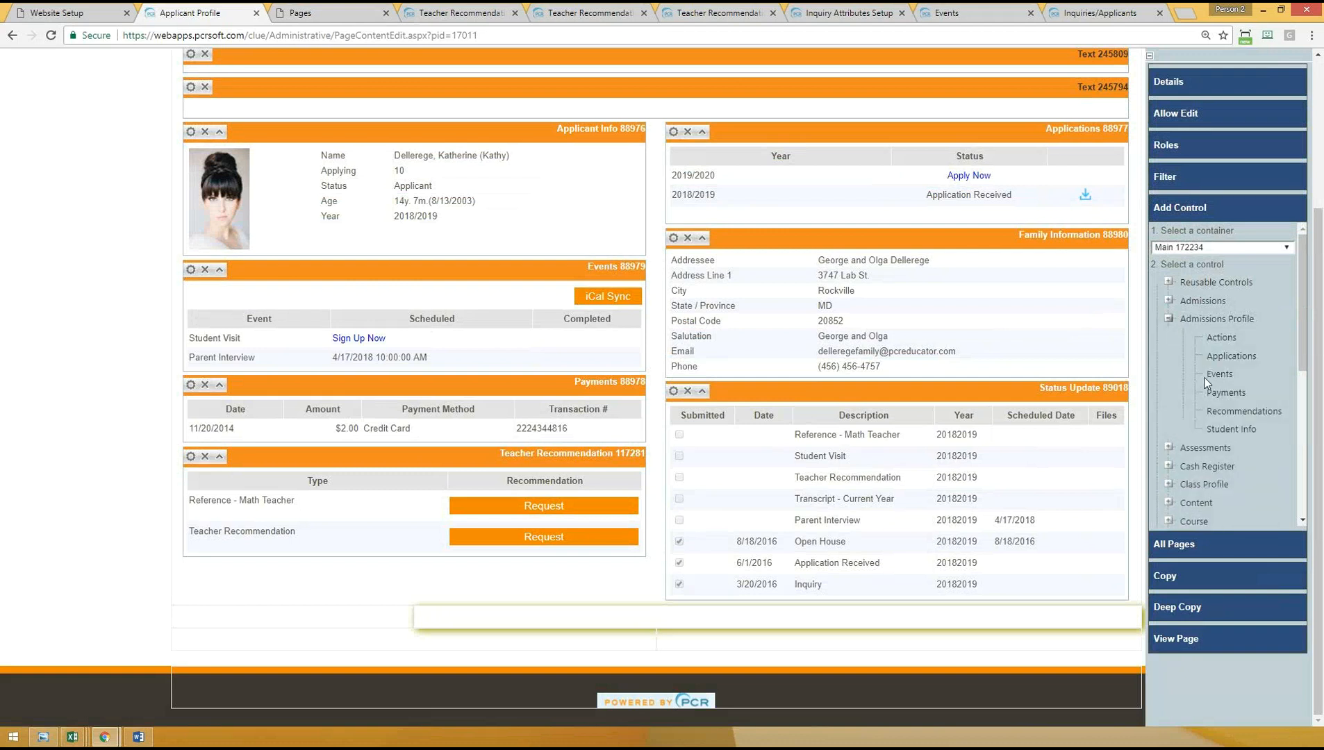
- Open the Events control's properties on the Applicant Profile page and review its columns and Event Location
{"action": "left_click", "coordinate": [191, 269]}
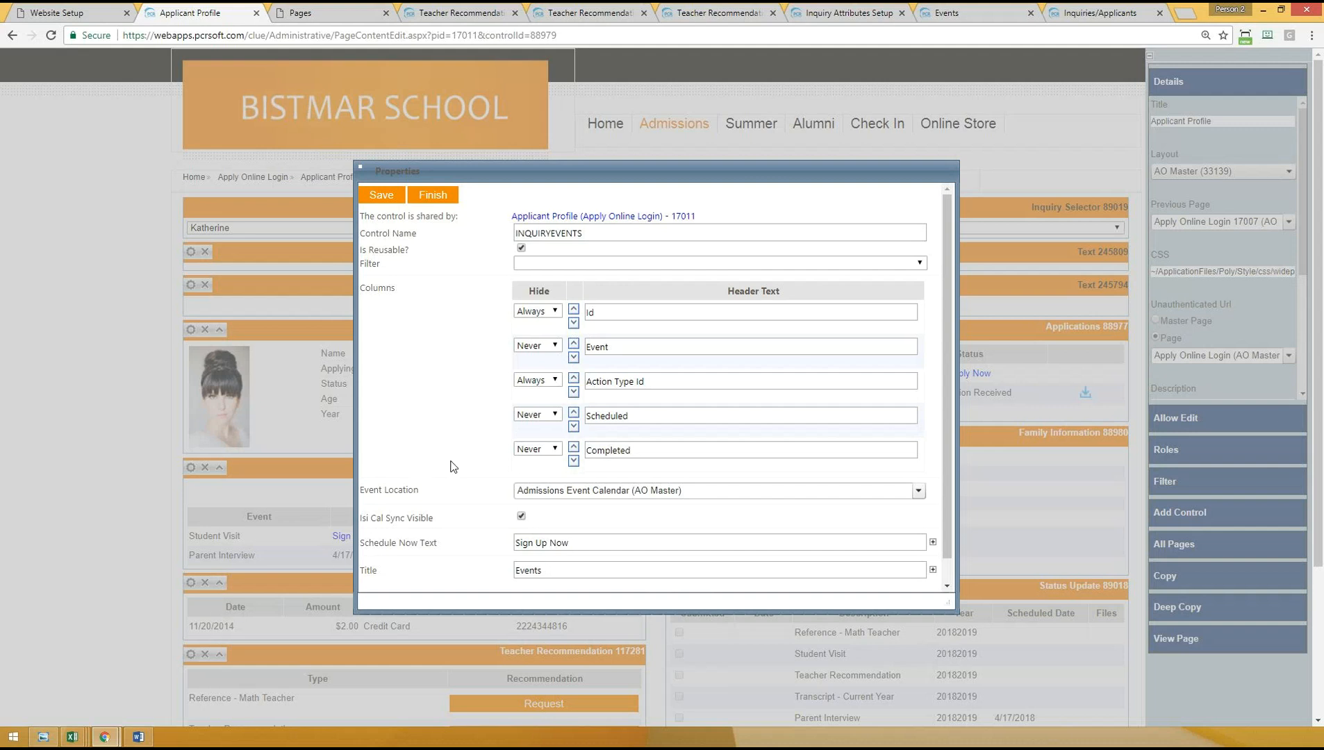
{"action": "scroll", "coordinate": [447, 422], "scroll_direction": "down", "scroll_amount": 2}
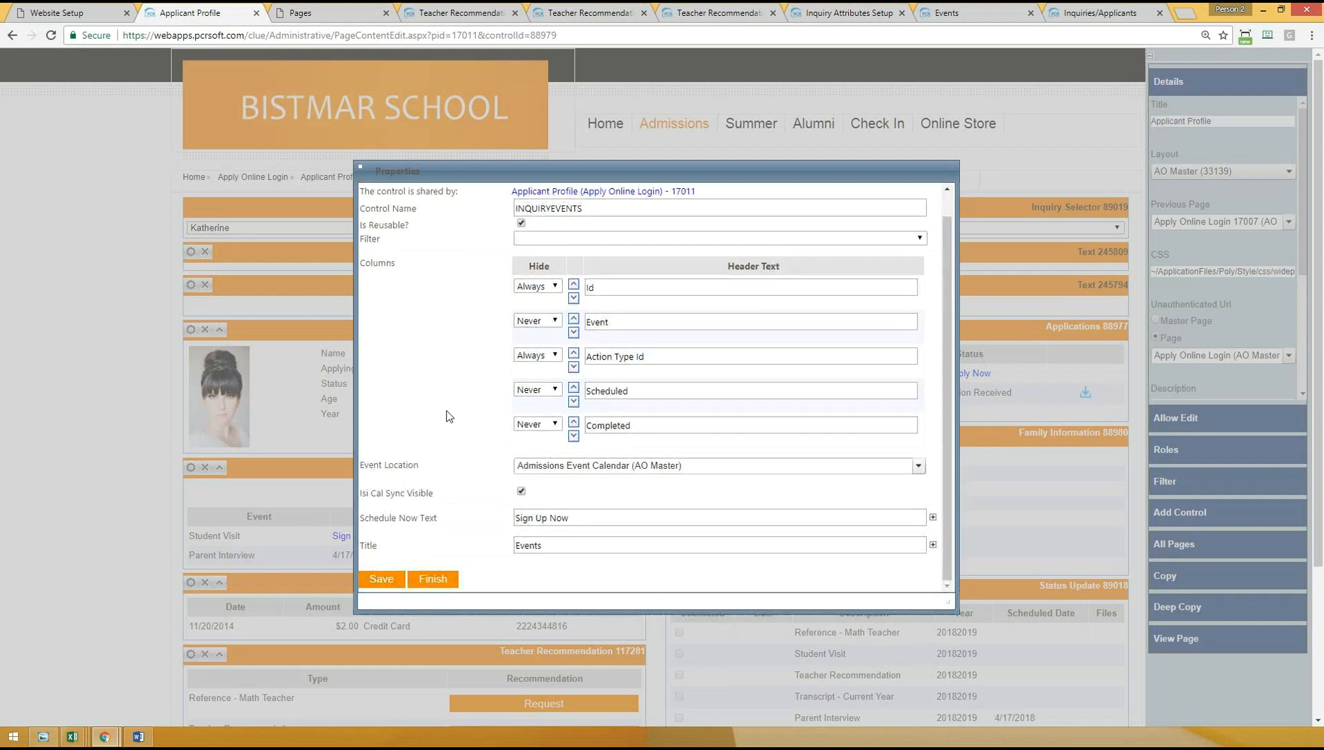
{"action": "scroll", "coordinate": [450, 381], "scroll_direction": "up", "scroll_amount": 1}
{"action": "scroll", "coordinate": [464, 346], "scroll_direction": "down", "scroll_amount": 1}
{"action": "scroll", "coordinate": [476, 300], "scroll_direction": "up", "scroll_amount": 1}
{"action": "scroll", "coordinate": [398, 396], "scroll_direction": "down", "scroll_amount": 1}
{"action": "left_click_drag", "start_coordinate": [364, 465], "coordinate": [531, 465]}
{"action": "left_click", "coordinate": [523, 467]}
{"action": "left_click", "coordinate": [465, 466]}
- Check the iCal sync and Schedule Now Text settings against the page and save the Events control's properties
{"action": "left_click_drag", "start_coordinate": [367, 493], "coordinate": [360, 493]}
{"action": "left_click", "coordinate": [468, 497]}
{"action": "left_click_drag", "start_coordinate": [369, 517], "coordinate": [438, 518]}
{"action": "left_click_drag", "start_coordinate": [585, 168], "coordinate": [787, 167]}
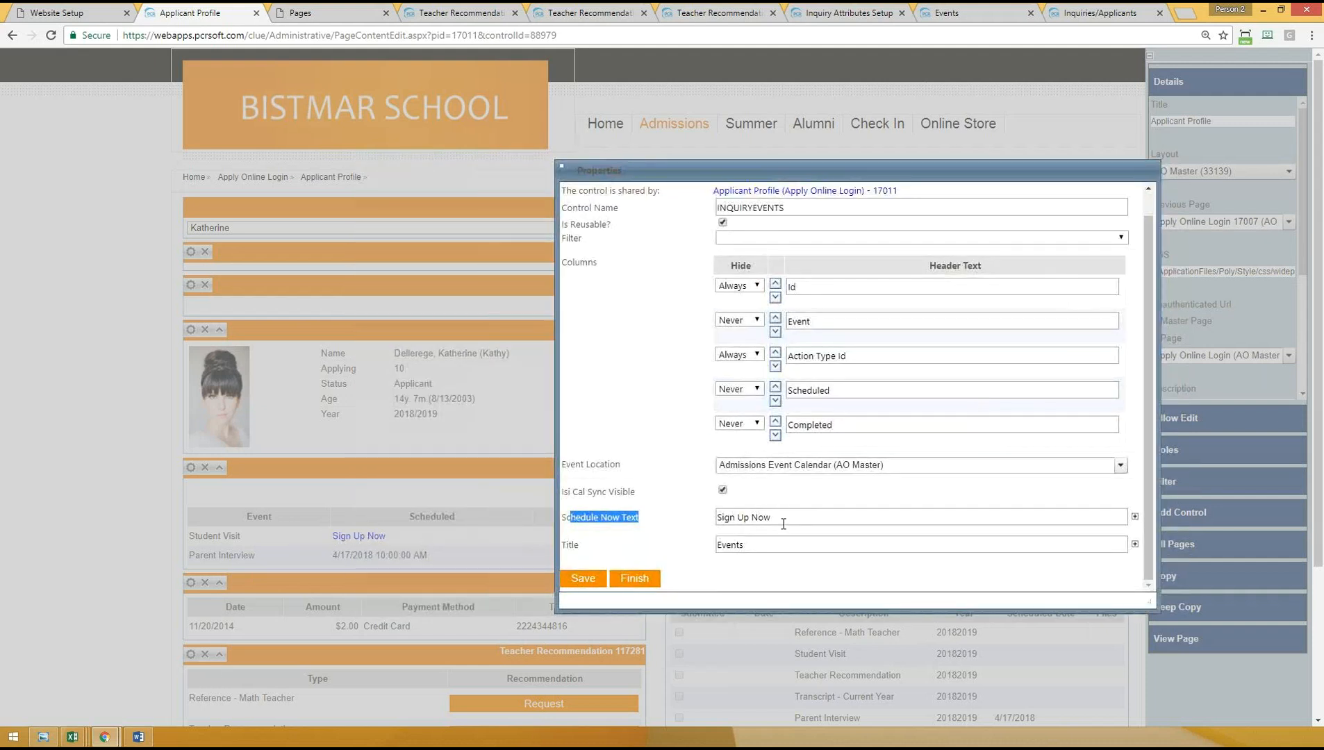
{"action": "left_click_drag", "start_coordinate": [783, 523], "coordinate": [687, 526]}
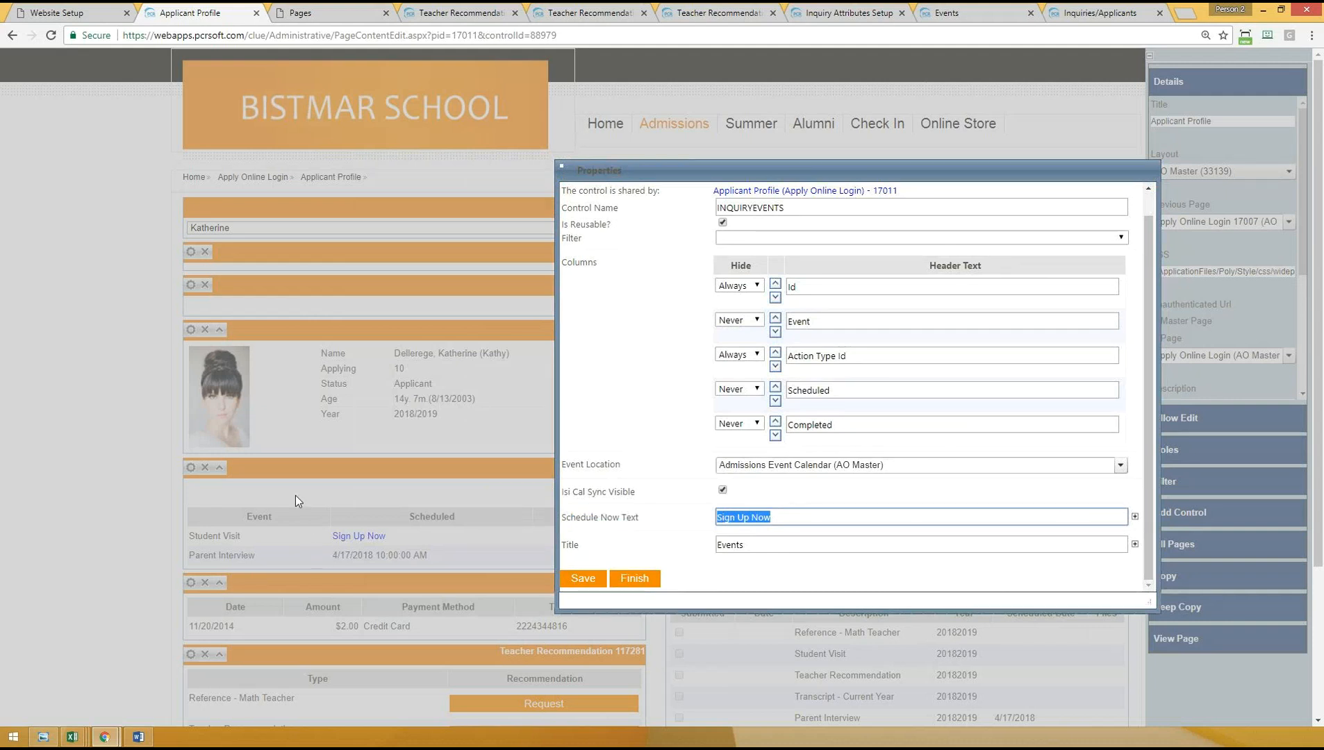
{"action": "left_click_drag", "start_coordinate": [762, 169], "coordinate": [309, 282]}
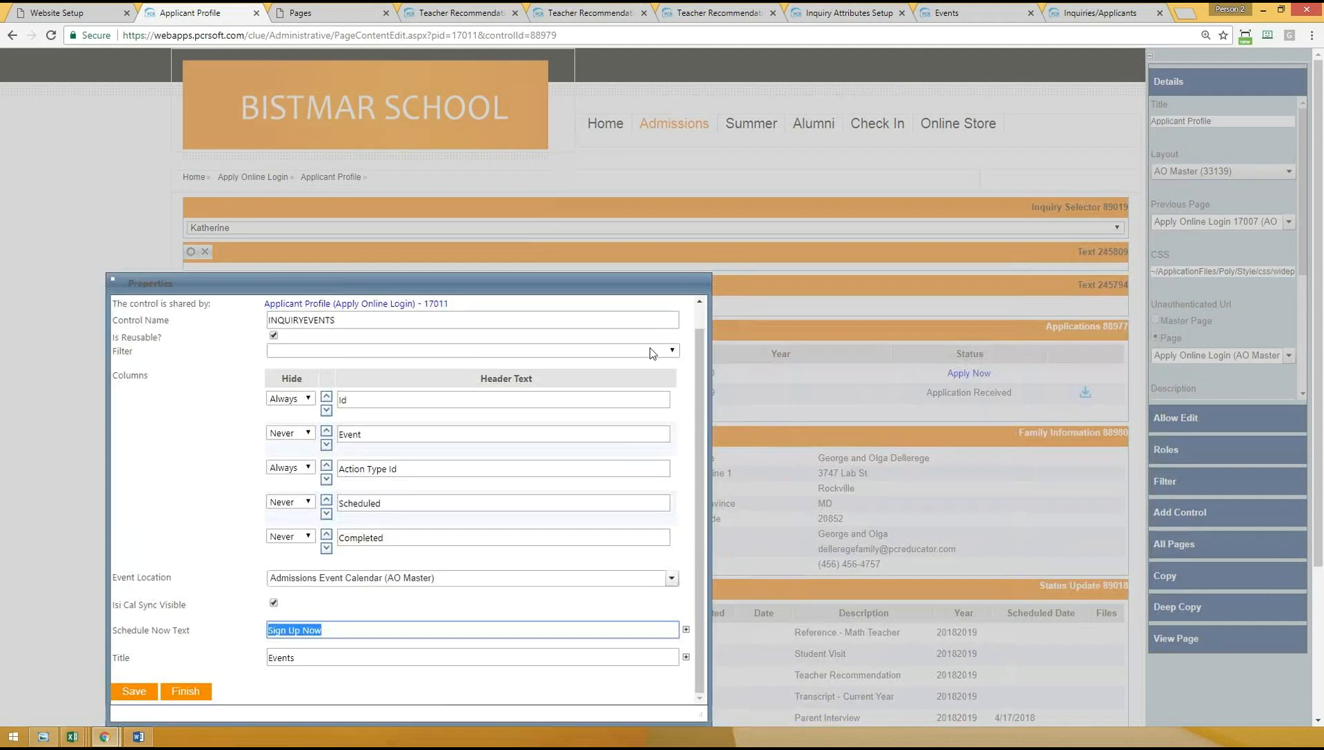
{"action": "left_click_drag", "start_coordinate": [564, 283], "coordinate": [796, 191]}
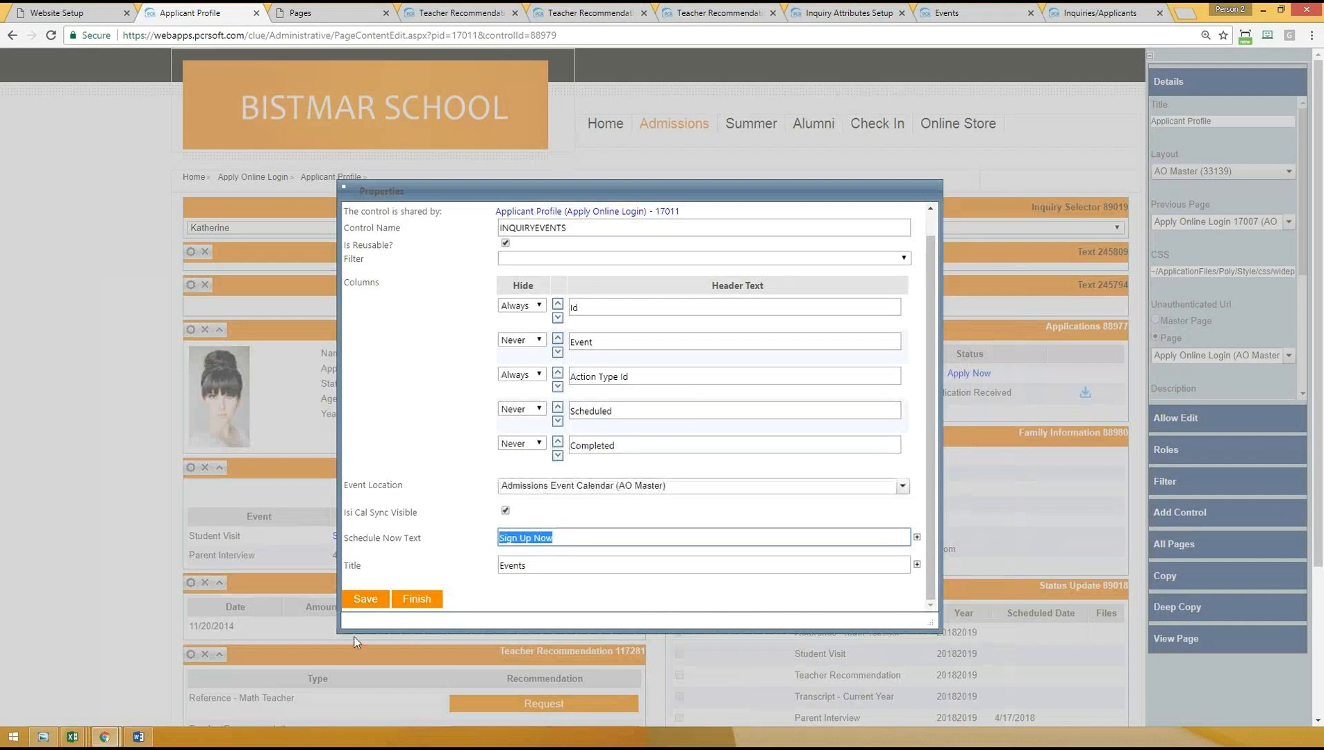
{"action": "left_click", "coordinate": [358, 598]}
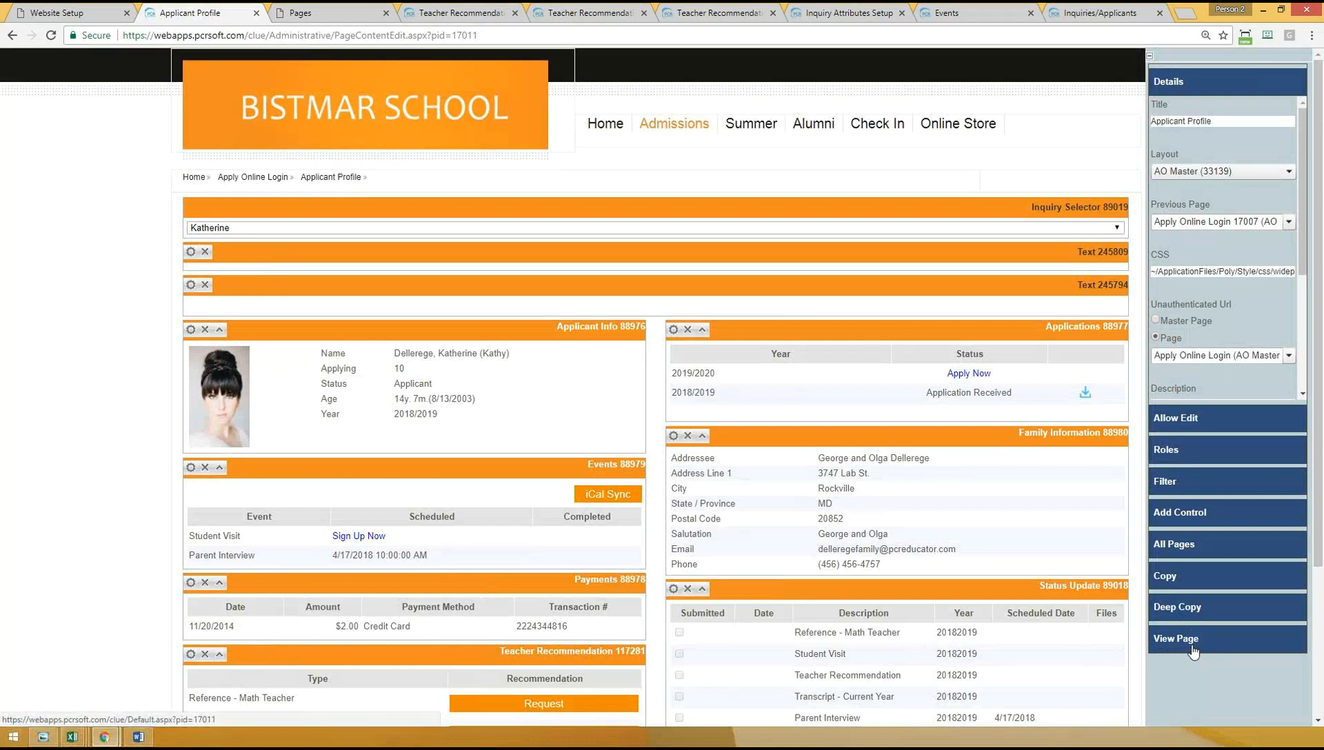
- View the live Applicant Profile page, review its Student Visit and Parent Interview events, and open the Student Visit sign-up calendar
{"action": "left_click", "coordinate": [1192, 648]}
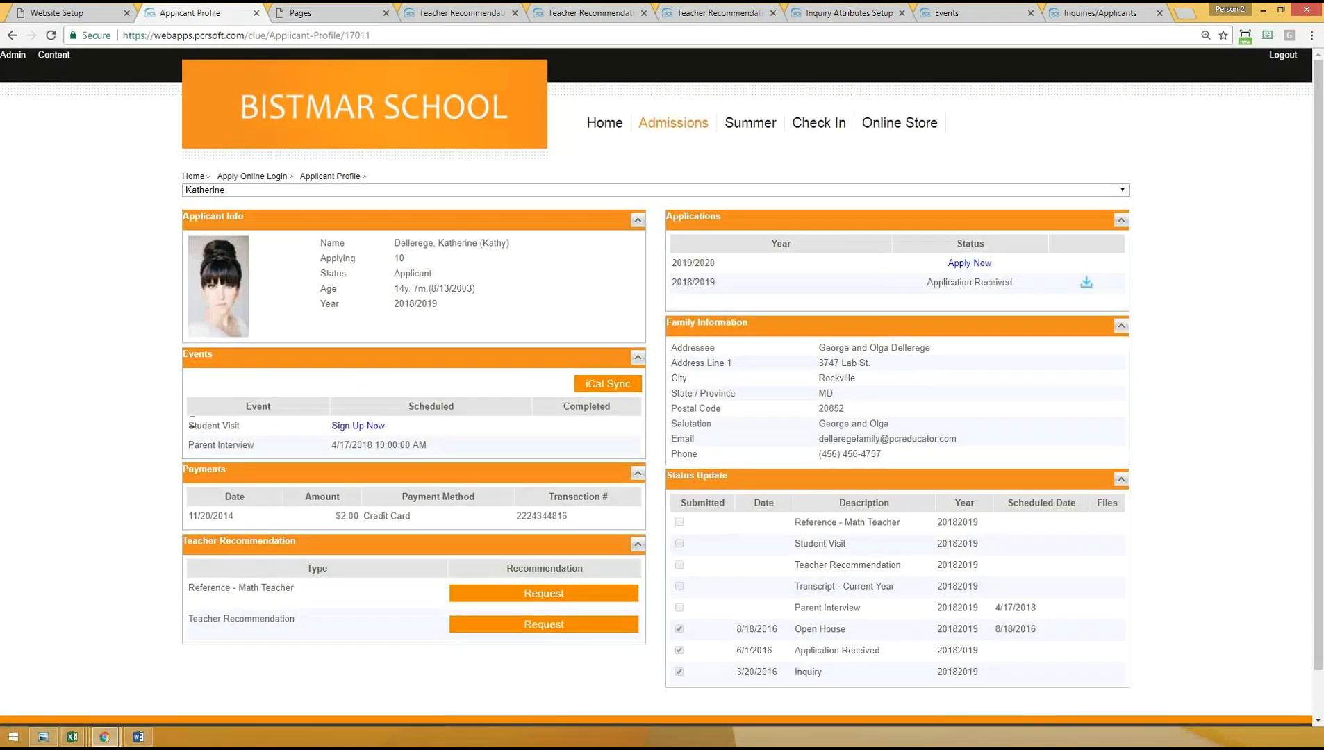
{"action": "left_click_drag", "start_coordinate": [190, 425], "coordinate": [298, 426]}
{"action": "left_click_drag", "start_coordinate": [197, 446], "coordinate": [357, 442]}
{"action": "left_click", "coordinate": [429, 447]}
{"action": "left_click_drag", "start_coordinate": [196, 423], "coordinate": [243, 425]}
{"action": "left_click", "coordinate": [327, 442]}
{"action": "left_click", "coordinate": [360, 427]}
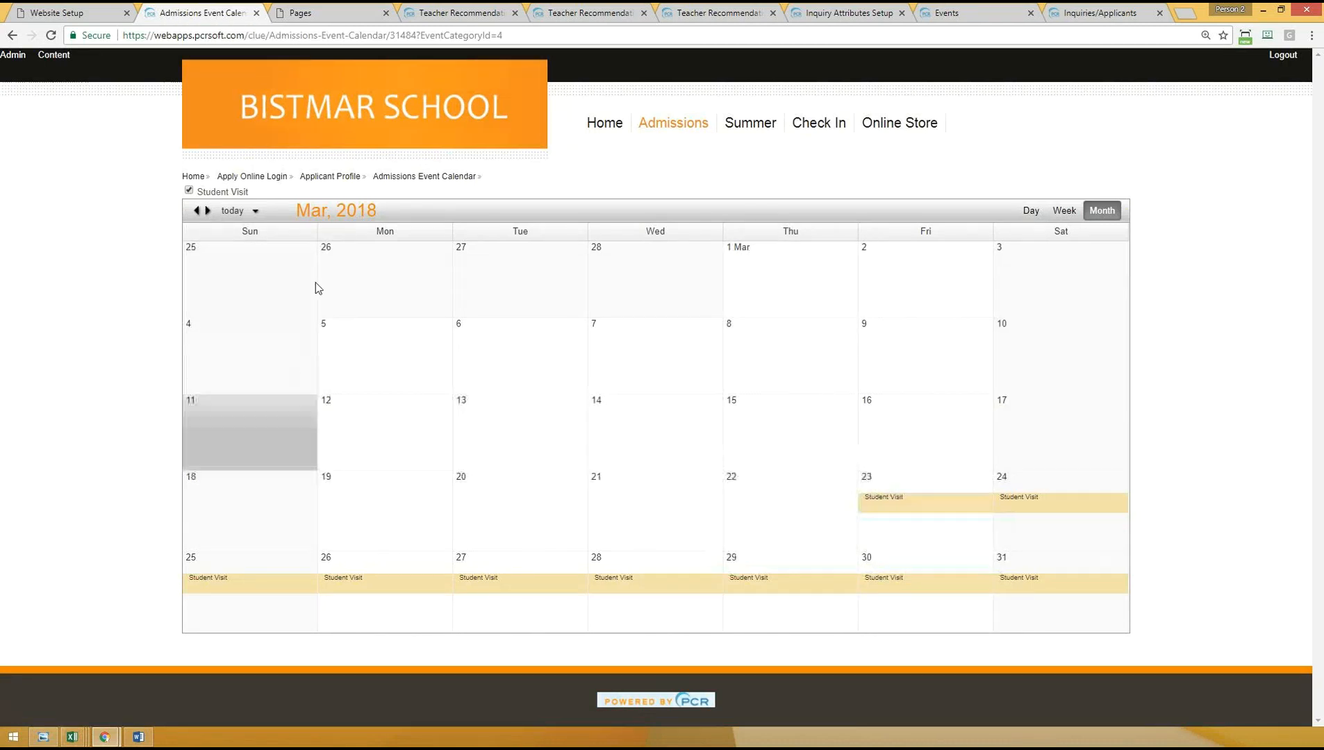
- Open the sign-up form for the 3/23/2018 Student Visit, check its available dates field and return to the calendar
{"action": "left_click", "coordinate": [881, 501]}
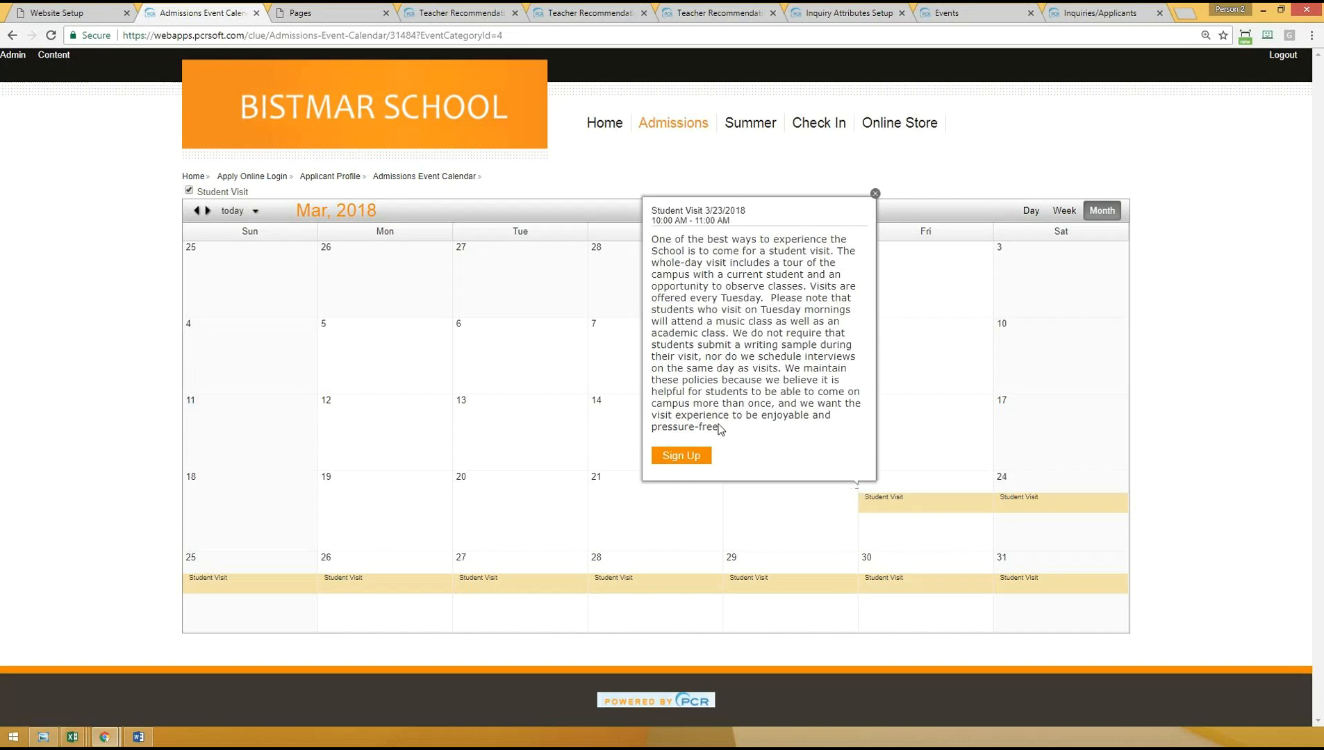
{"action": "left_click", "coordinate": [675, 457]}
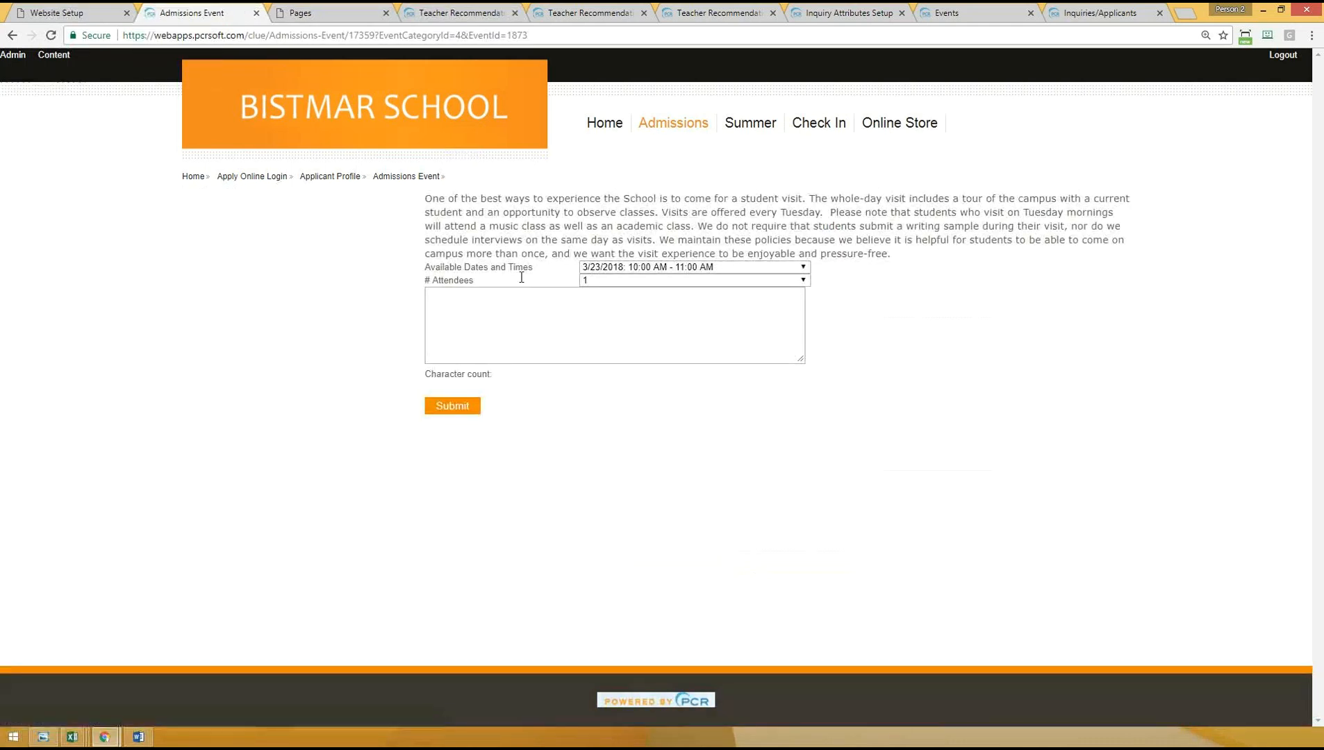
{"action": "left_click_drag", "start_coordinate": [431, 268], "coordinate": [540, 270]}
{"action": "left_click", "coordinate": [12, 35]}
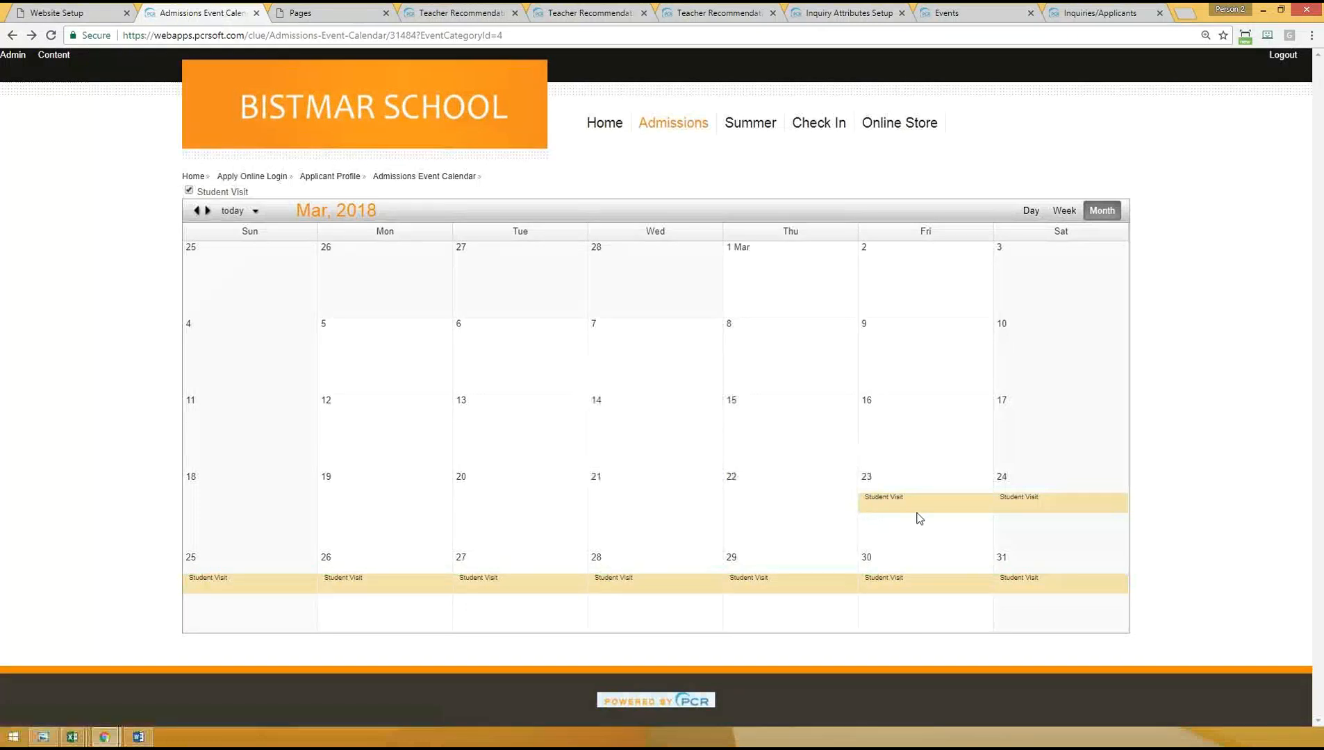
- Open the sign-up form for the 3/30/2018 Student Visit and look through its available dates and times
{"action": "left_click", "coordinate": [899, 581]}
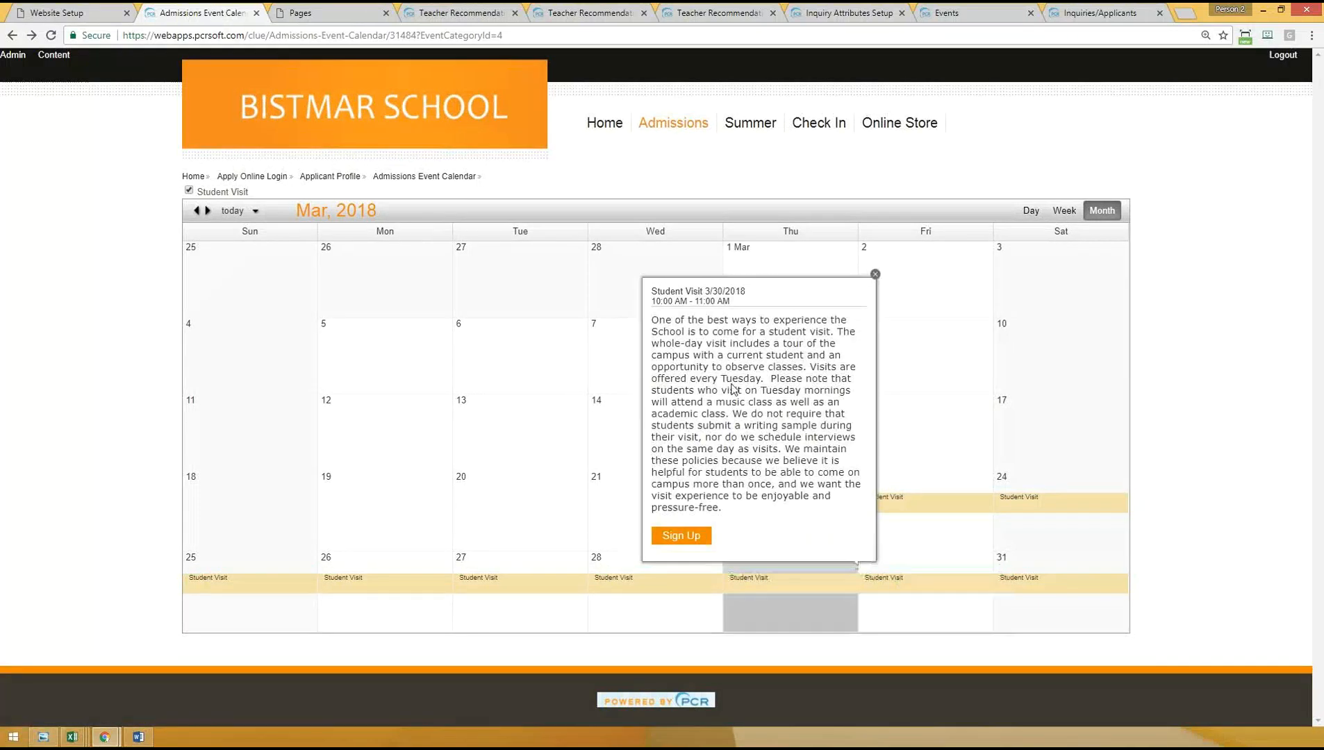
{"action": "left_click", "coordinate": [683, 537]}
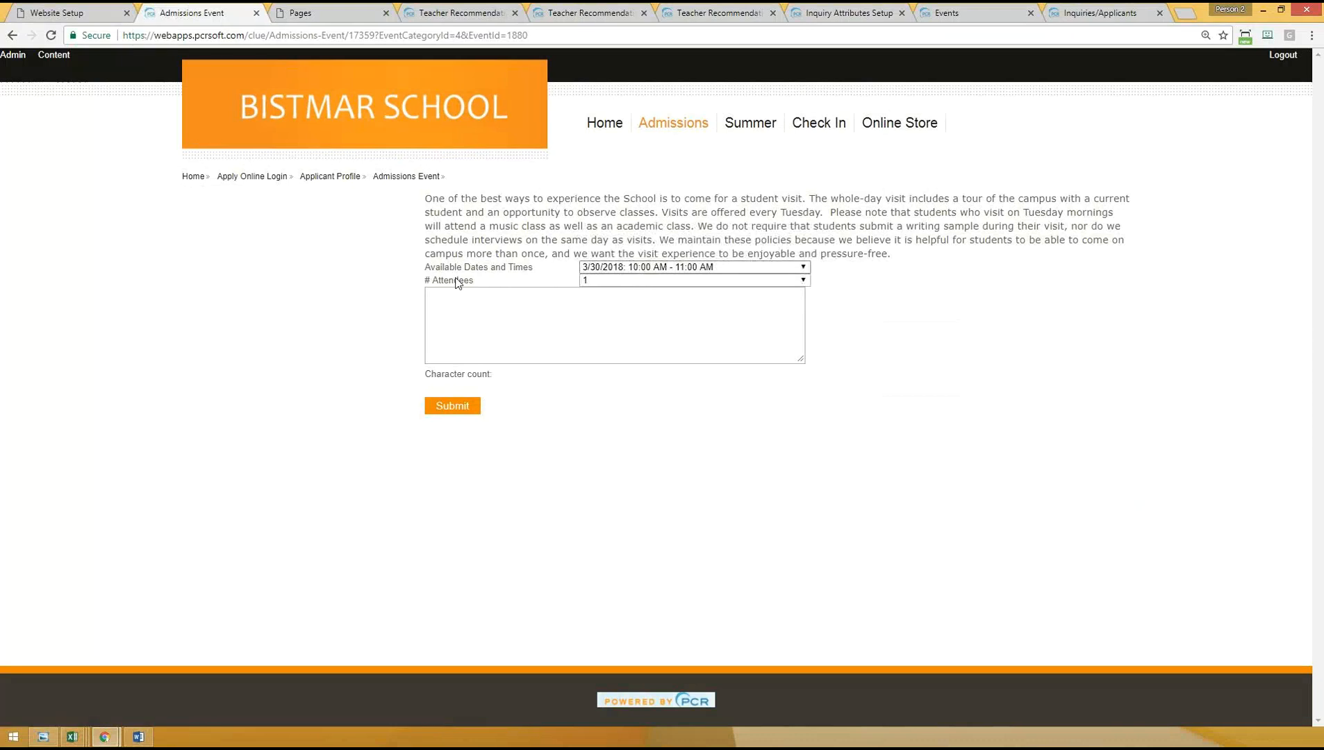
{"action": "left_click", "coordinate": [625, 268]}
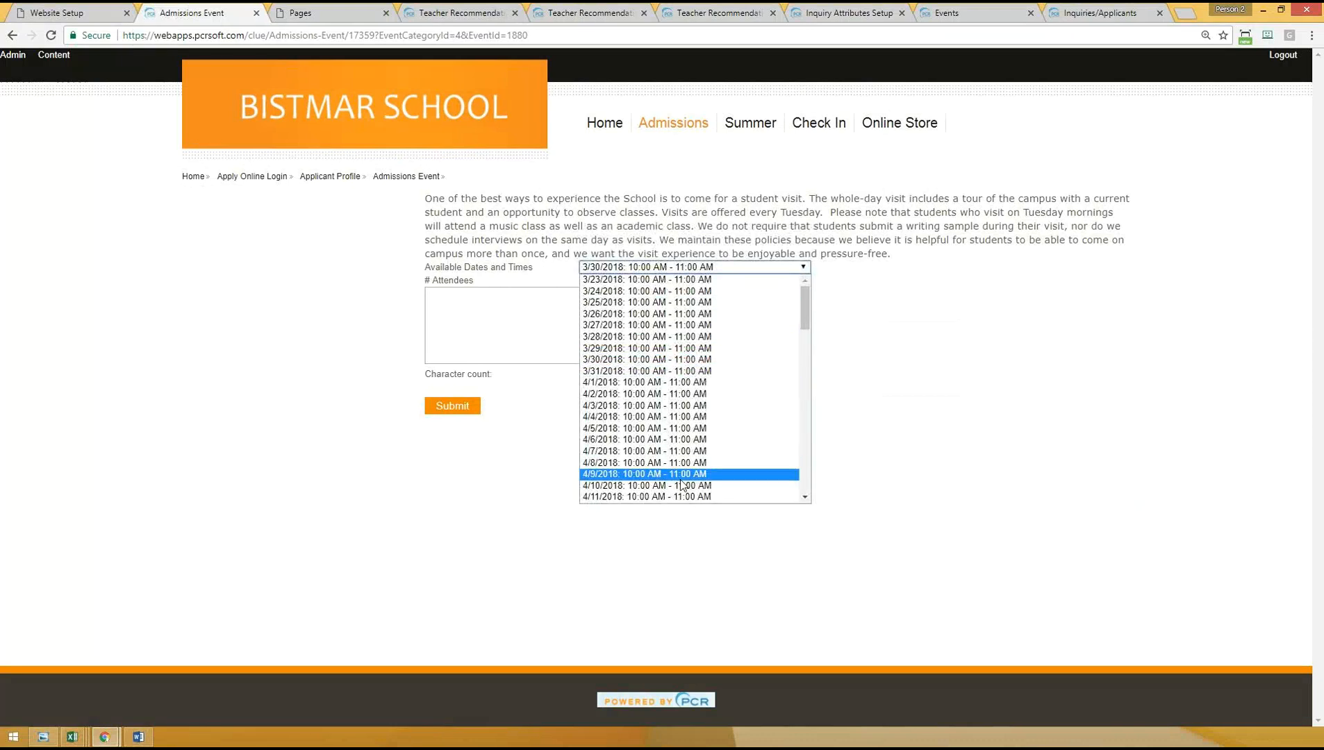
{"action": "left_click", "coordinate": [1115, 407]}
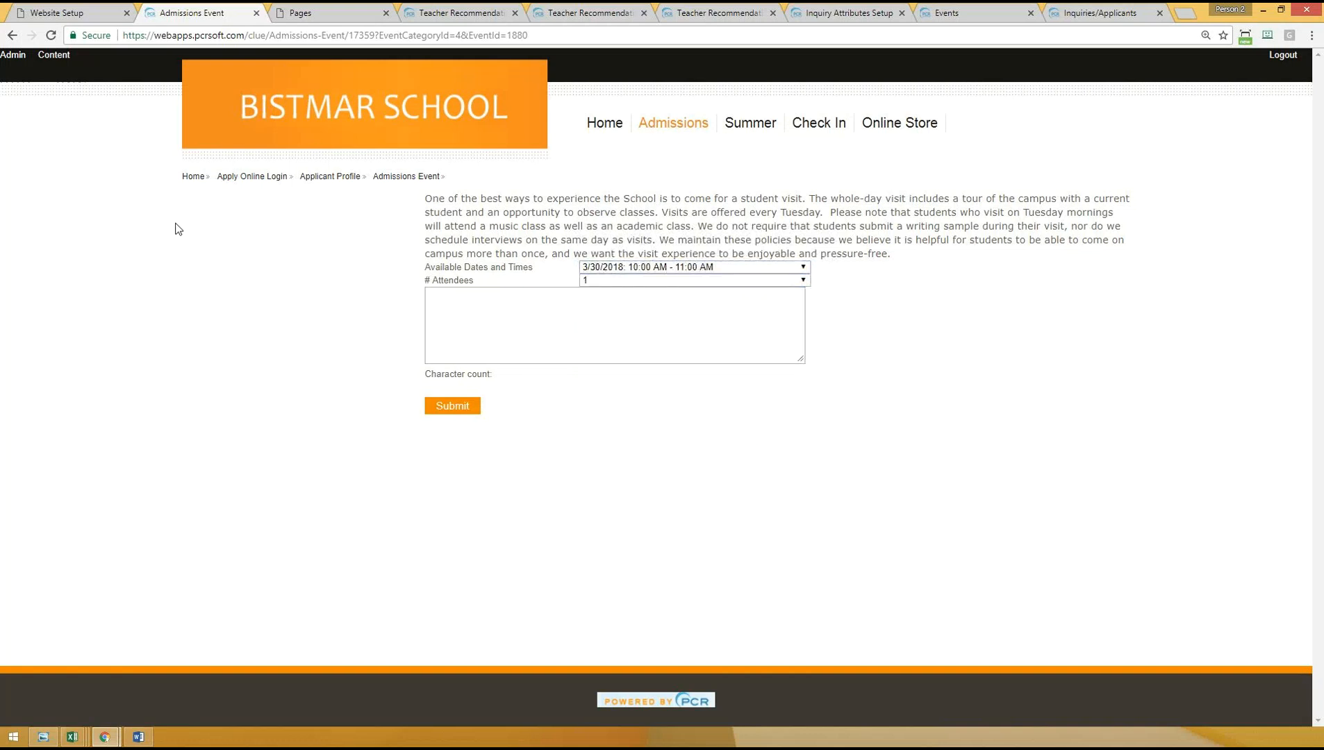
- Go back to the event calendar, return to the sign-up form and review all available Student Visit dates through June
{"action": "left_click", "coordinate": [13, 35]}
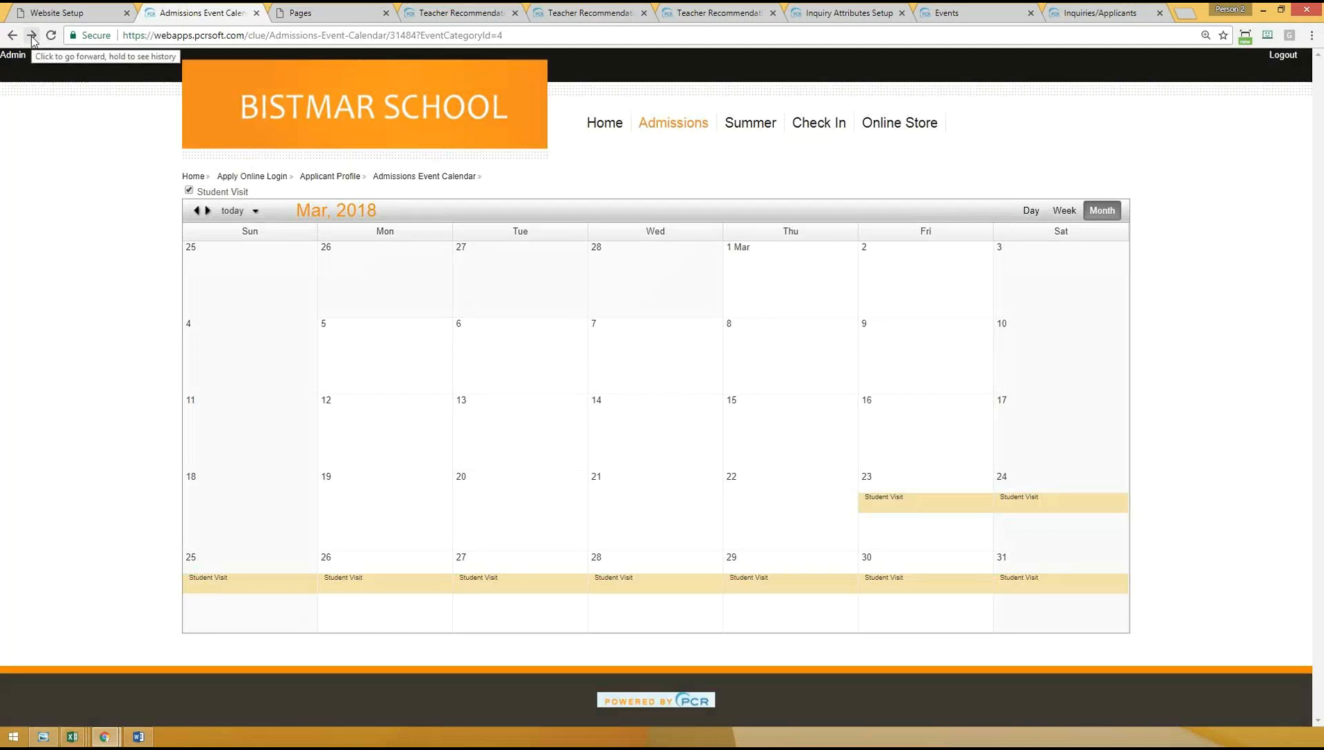
{"action": "left_click", "coordinate": [31, 35]}
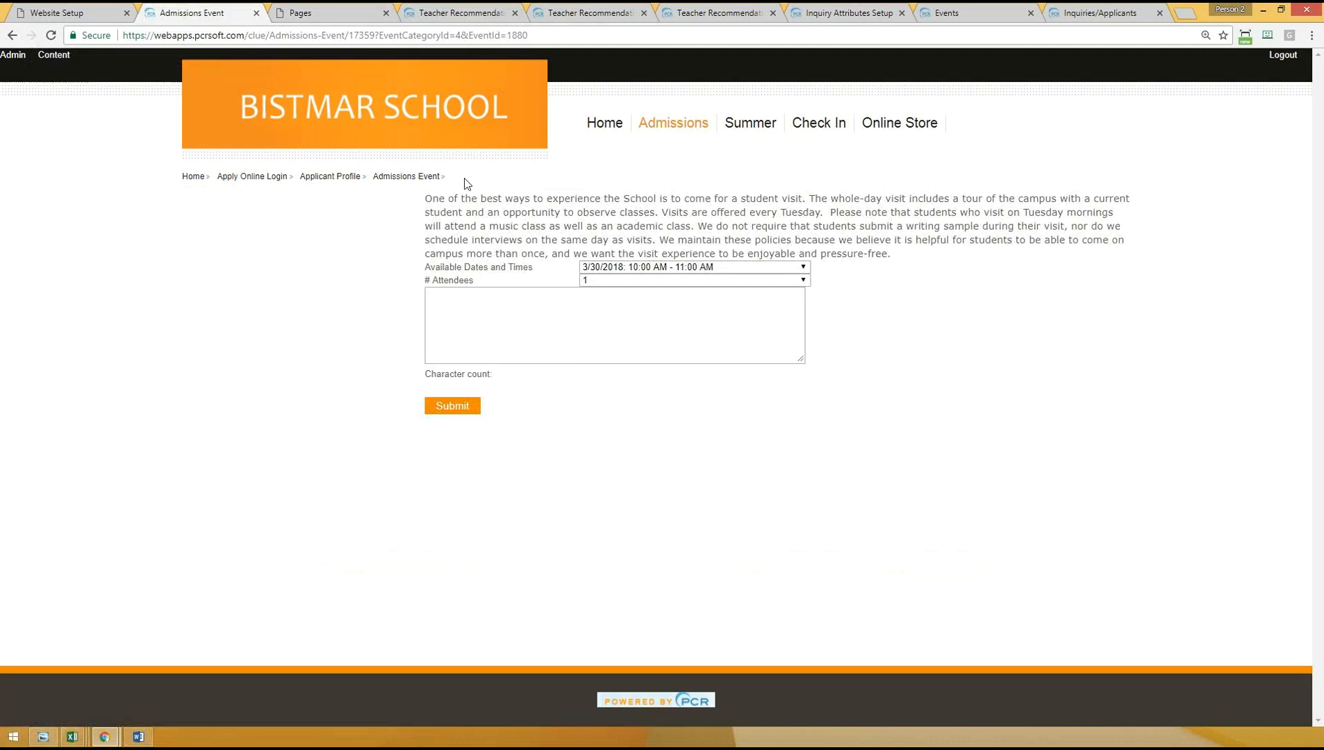
{"action": "left_click", "coordinate": [688, 268]}
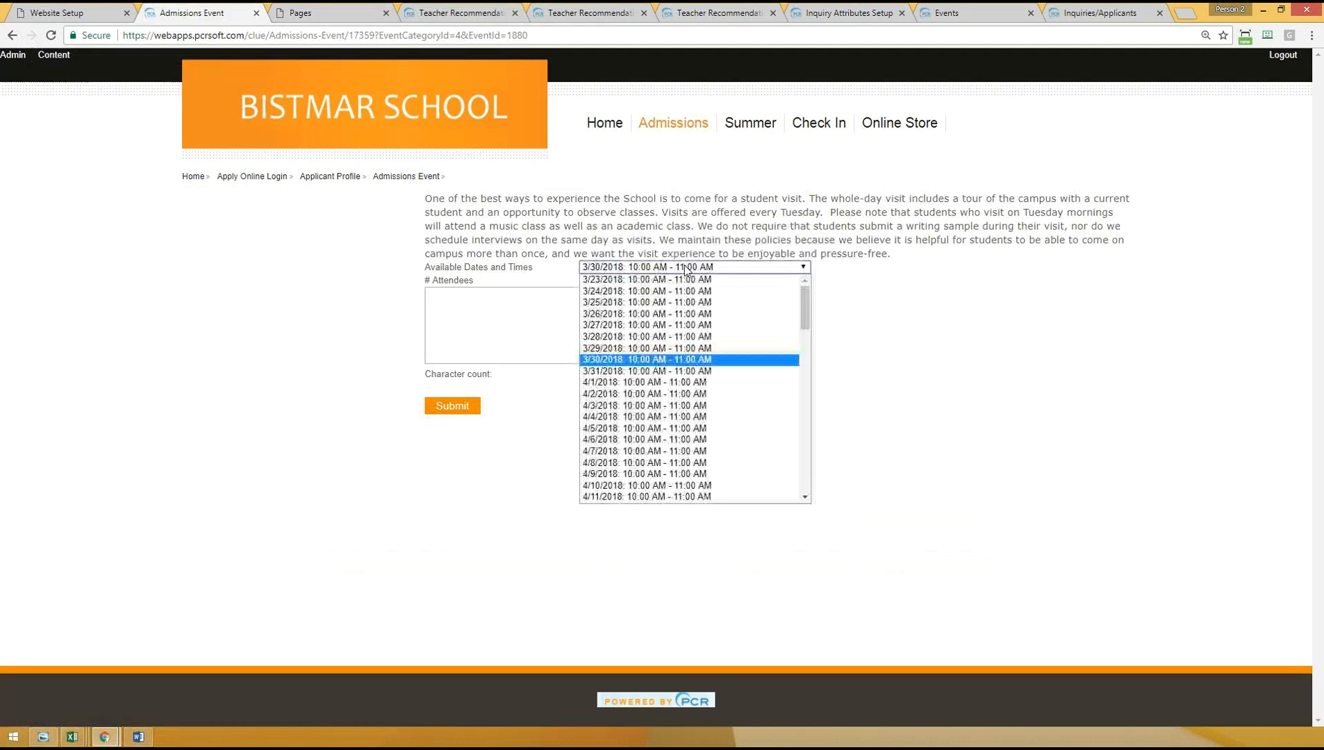
{"action": "scroll", "coordinate": [681, 417], "scroll_direction": "down", "scroll_amount": 15}
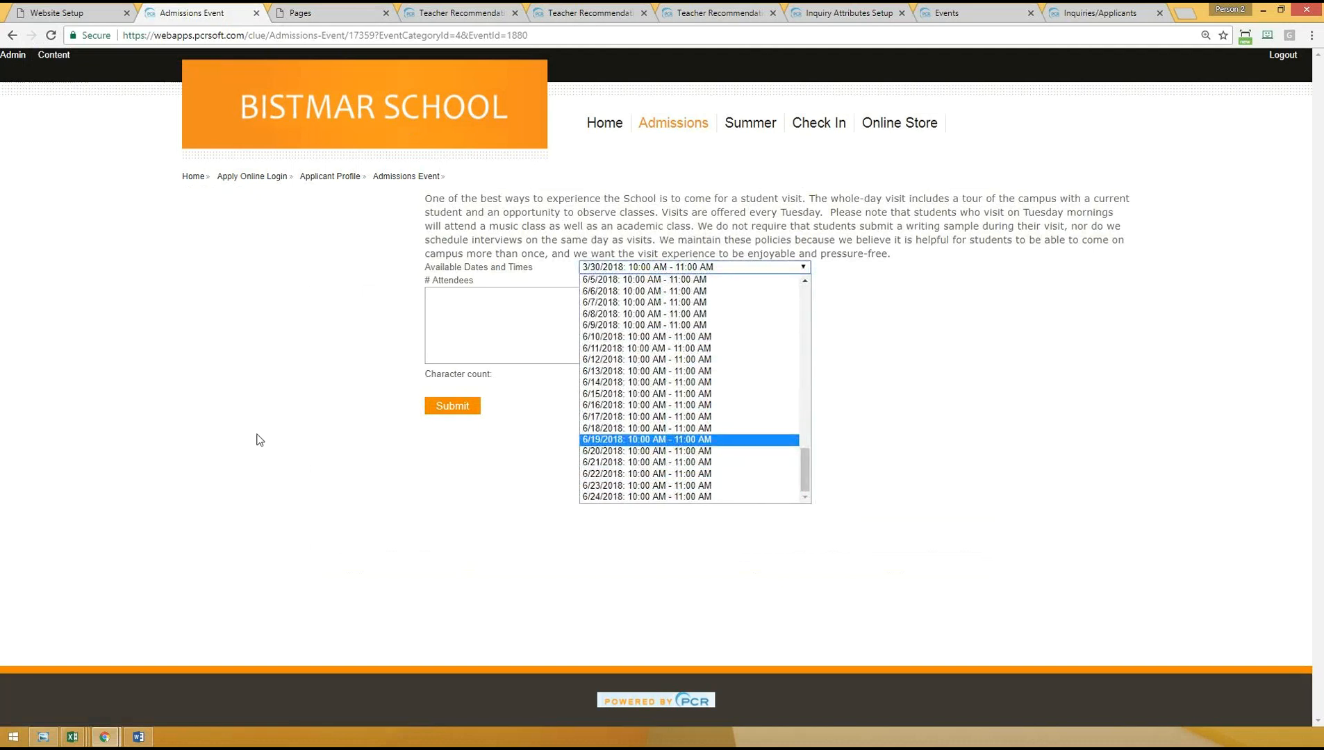
{"action": "left_click", "coordinate": [1135, 394]}
{"action": "left_click", "coordinate": [580, 295]}
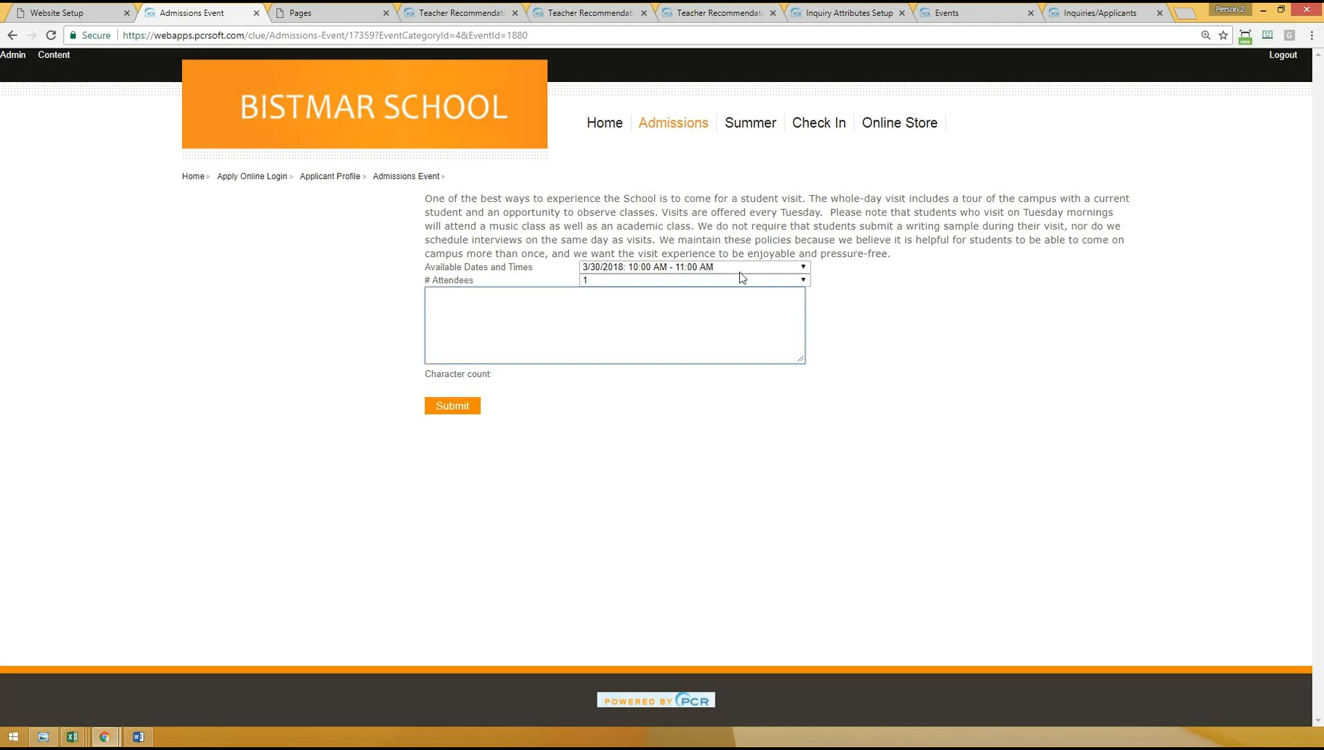
{"action": "left_click", "coordinate": [616, 268]}
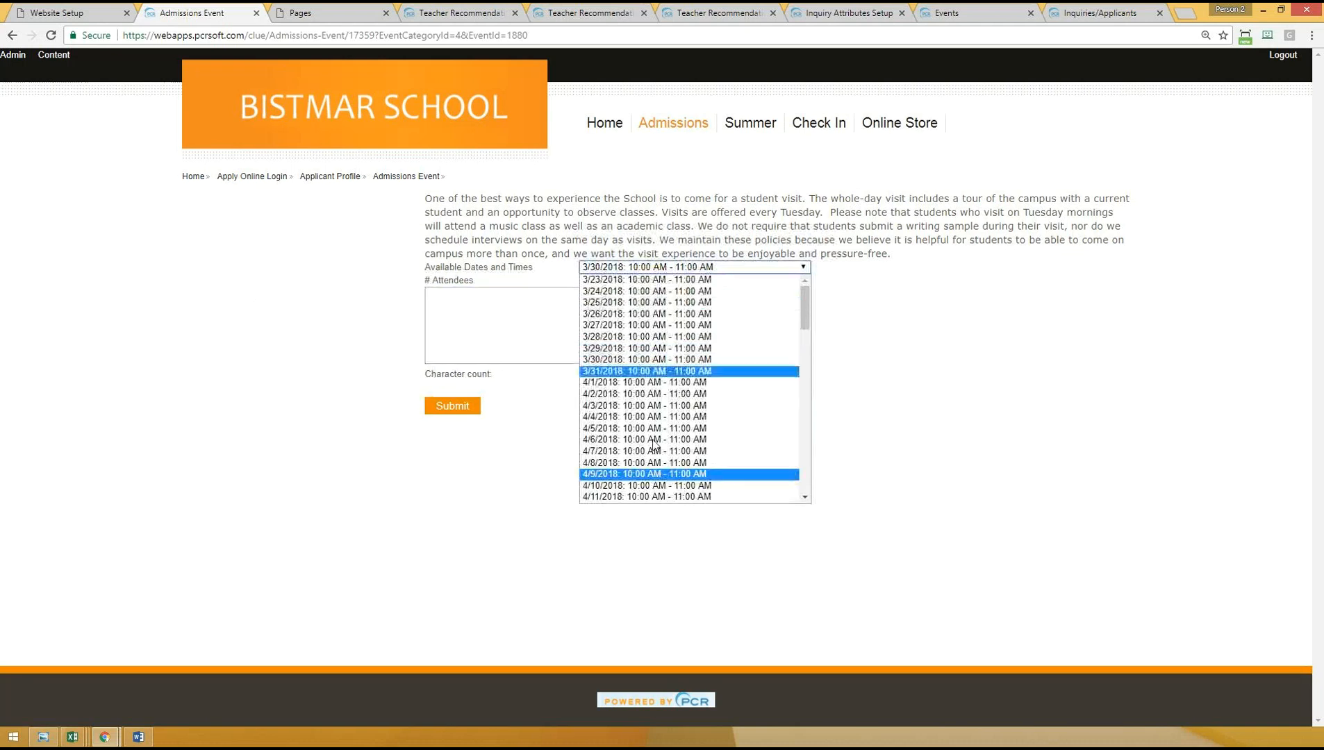
- Reopen the 3/30/2018 Student Visit sign-up form from the calendar, check its comment box and attendee choices, and return to the calendar
{"action": "left_click", "coordinate": [12, 35]}
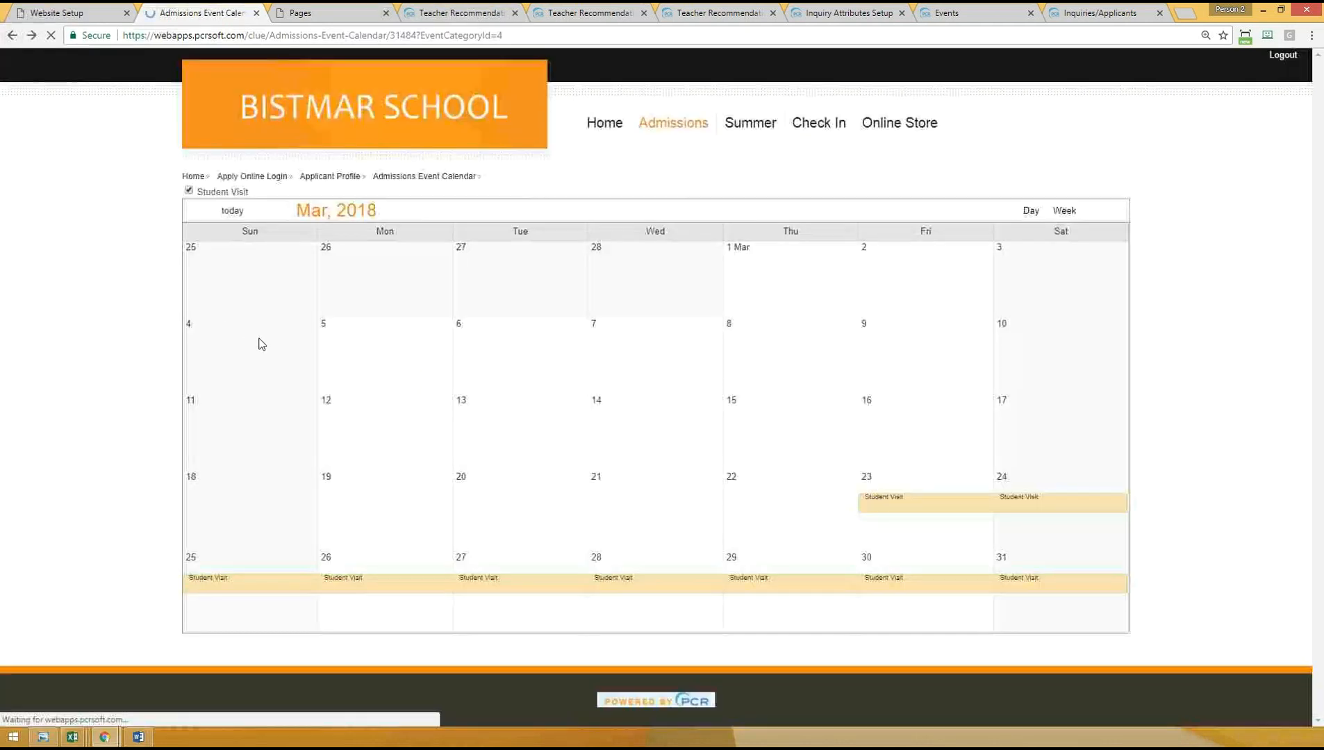
{"action": "left_click", "coordinate": [934, 591]}
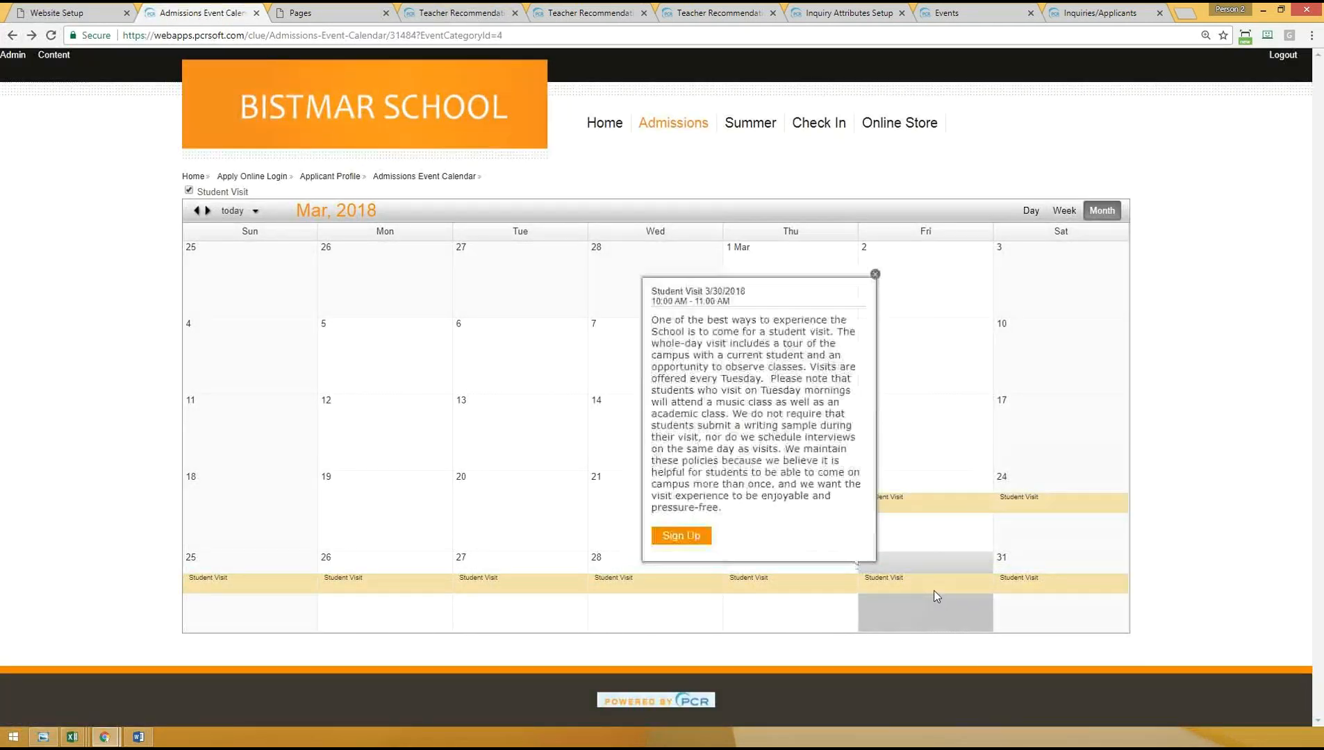
{"action": "left_click", "coordinate": [680, 536]}
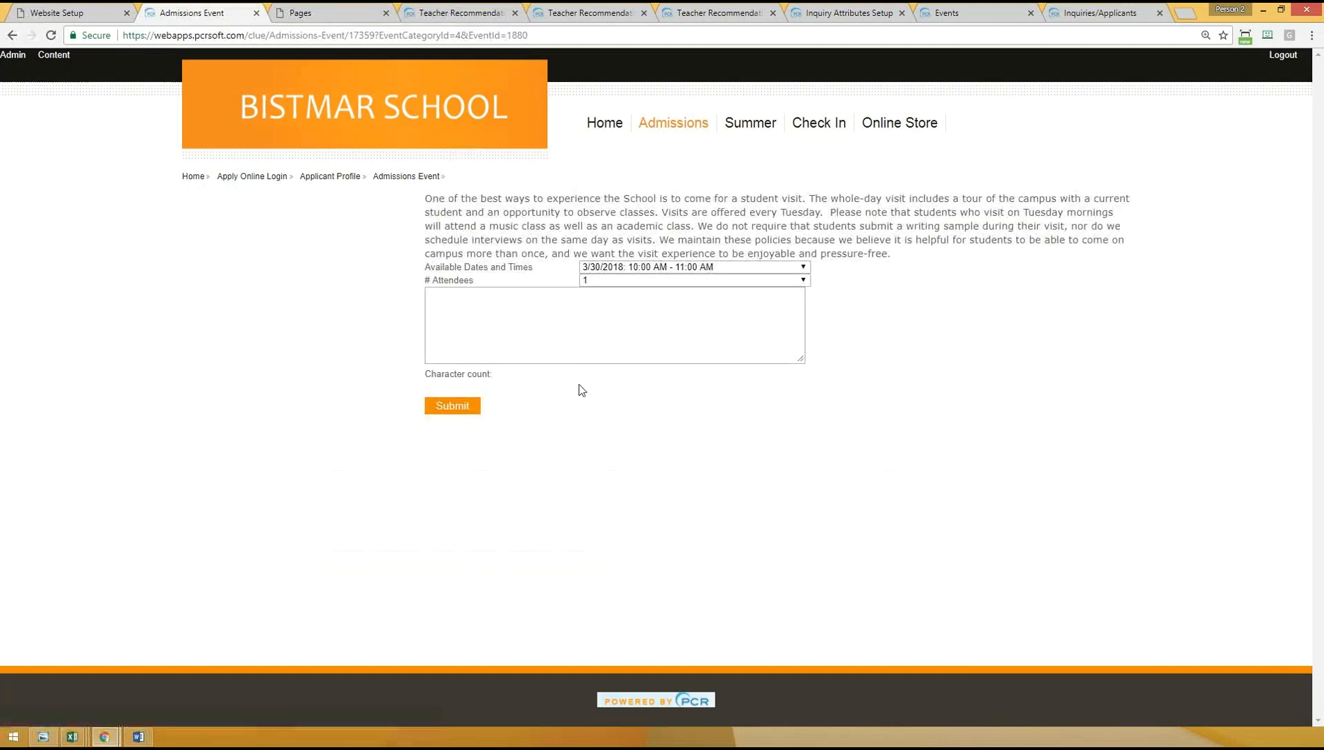
{"action": "left_click", "coordinate": [499, 315]}
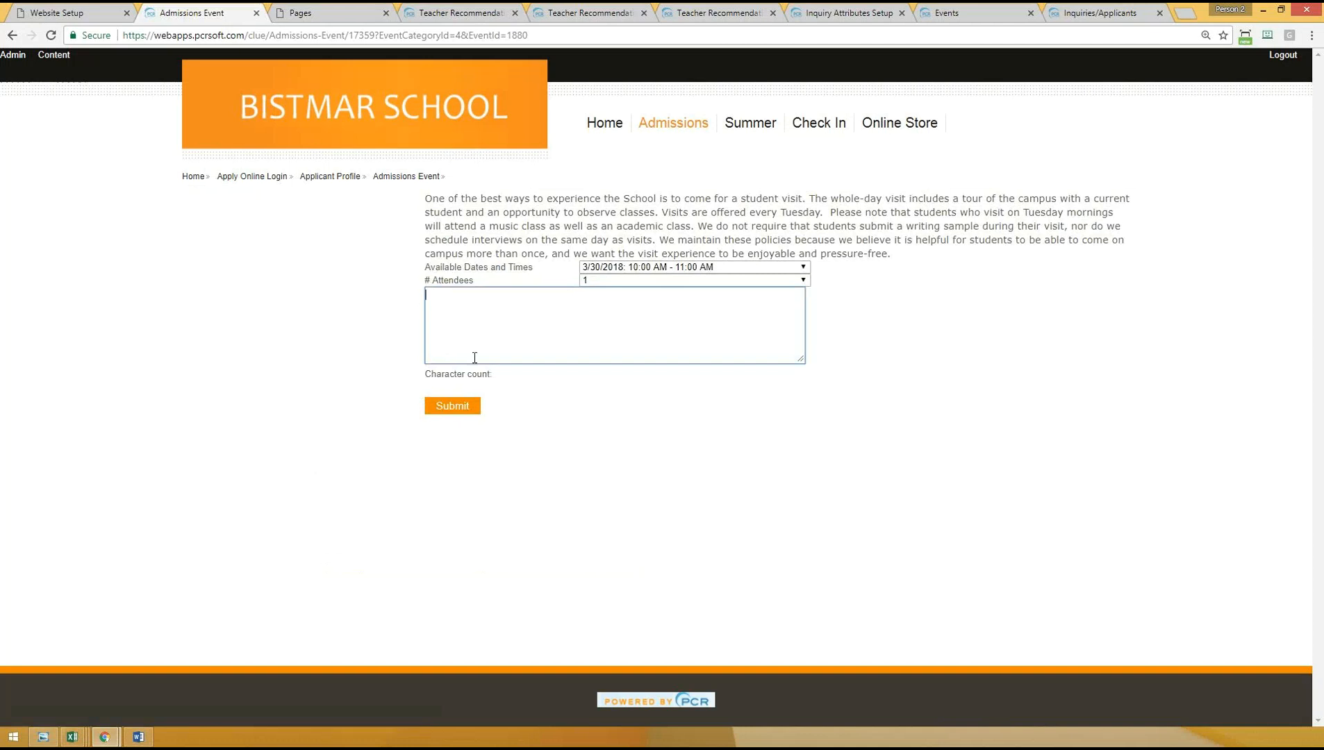
{"action": "left_click", "coordinate": [600, 280]}
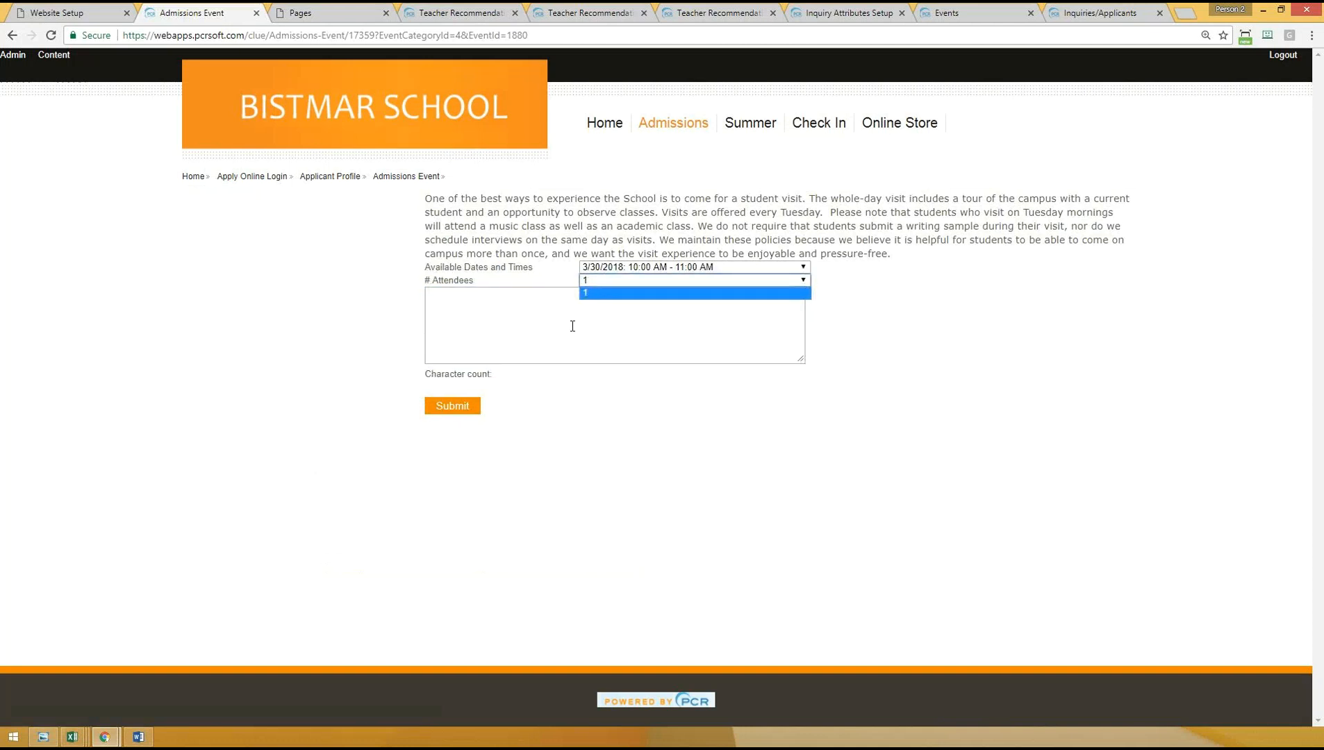
{"action": "left_click", "coordinate": [704, 475]}
{"action": "left_click", "coordinate": [12, 36]}
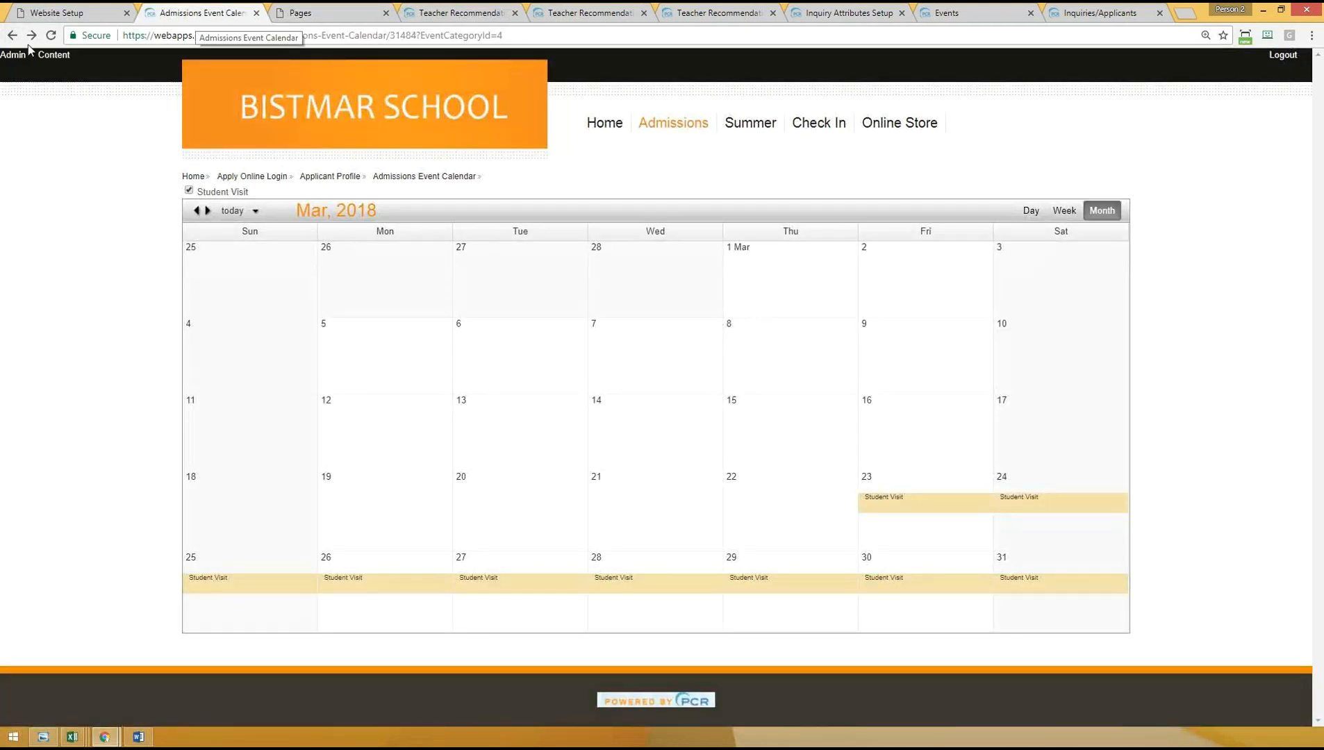
- Open the Admissions Event Calendar page for editing and show the available Admissions controls, including Events Calendar
{"action": "left_click", "coordinate": [47, 56]}
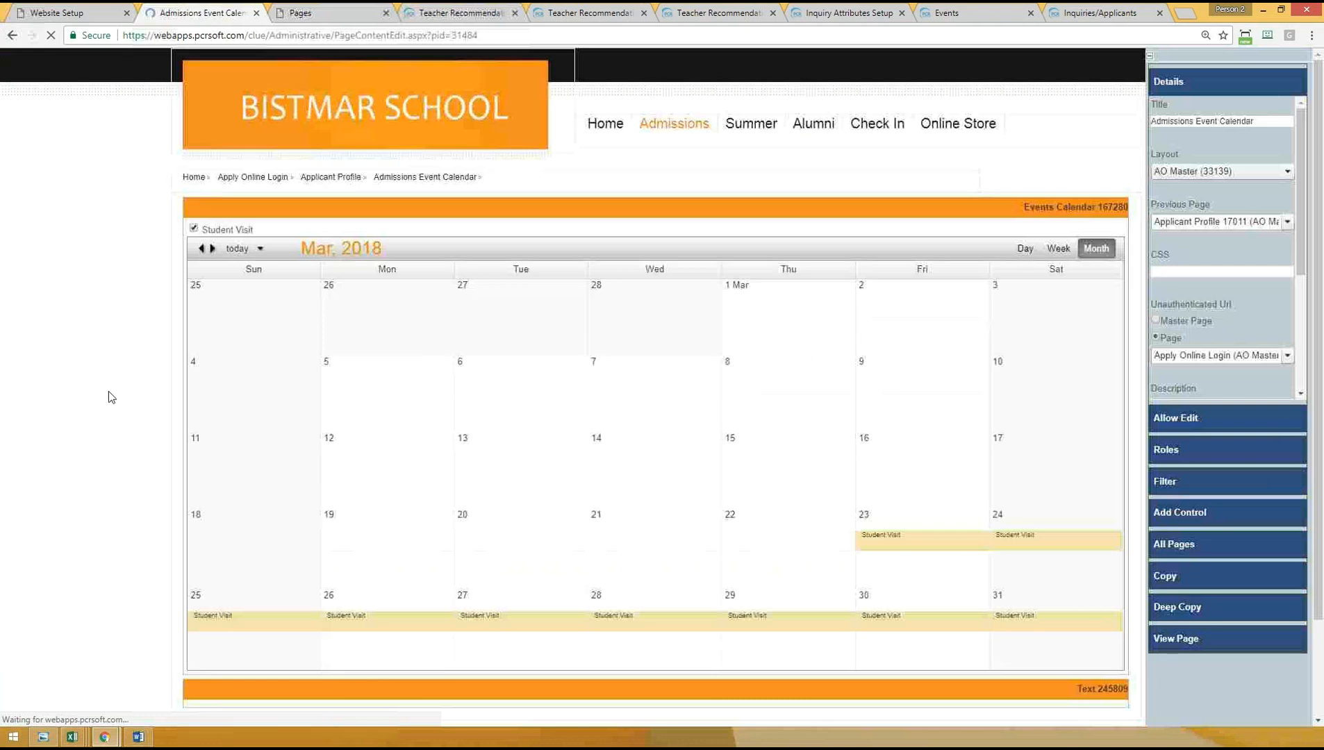
{"action": "left_click", "coordinate": [1174, 512]}
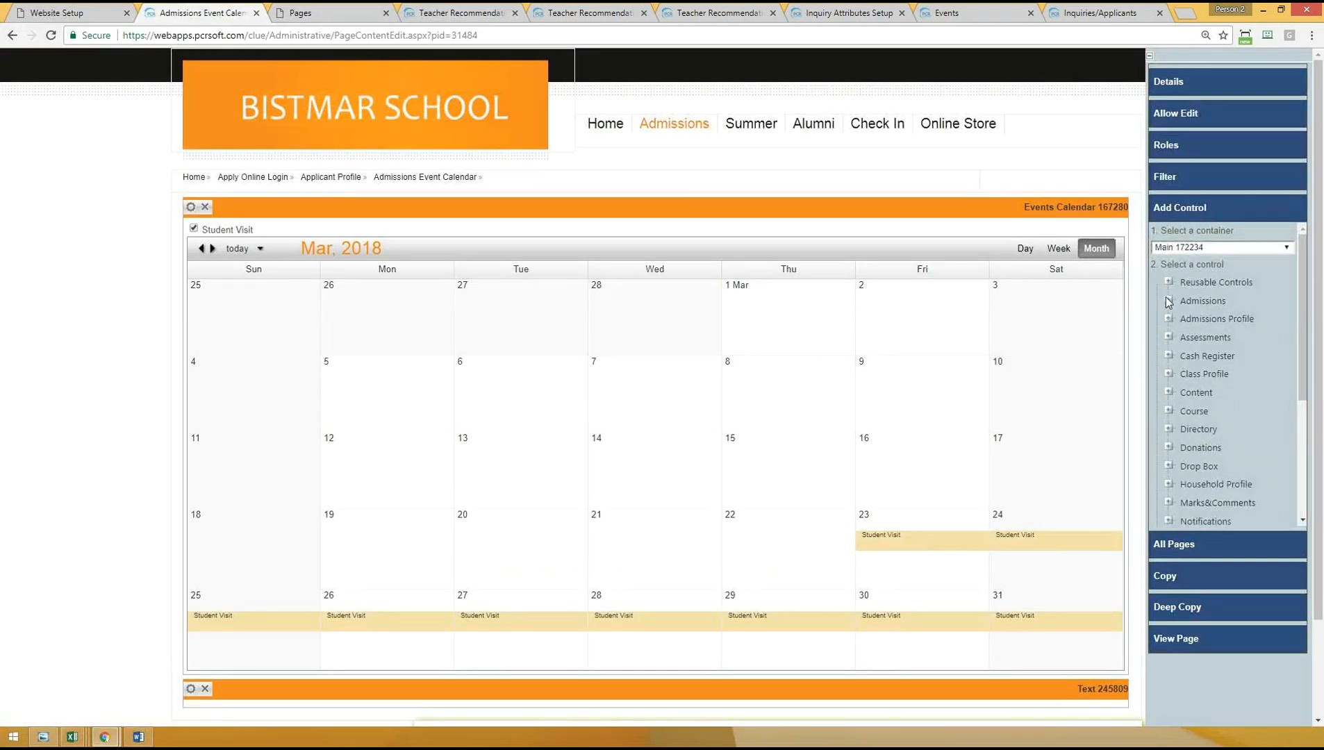
{"action": "left_click", "coordinate": [1169, 301]}
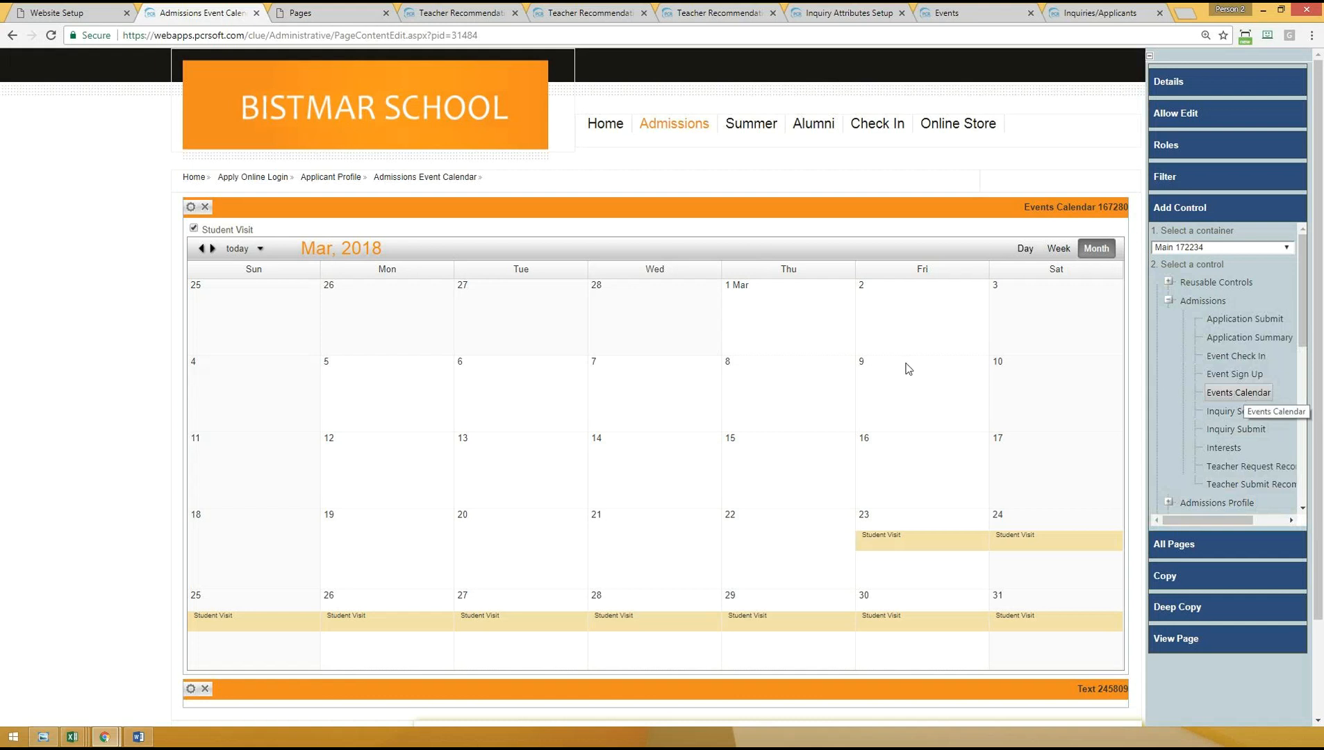
- Review the Events Calendar control's Signup Link, first and last day of week and Default View properties, then close them
{"action": "left_click", "coordinate": [190, 207]}
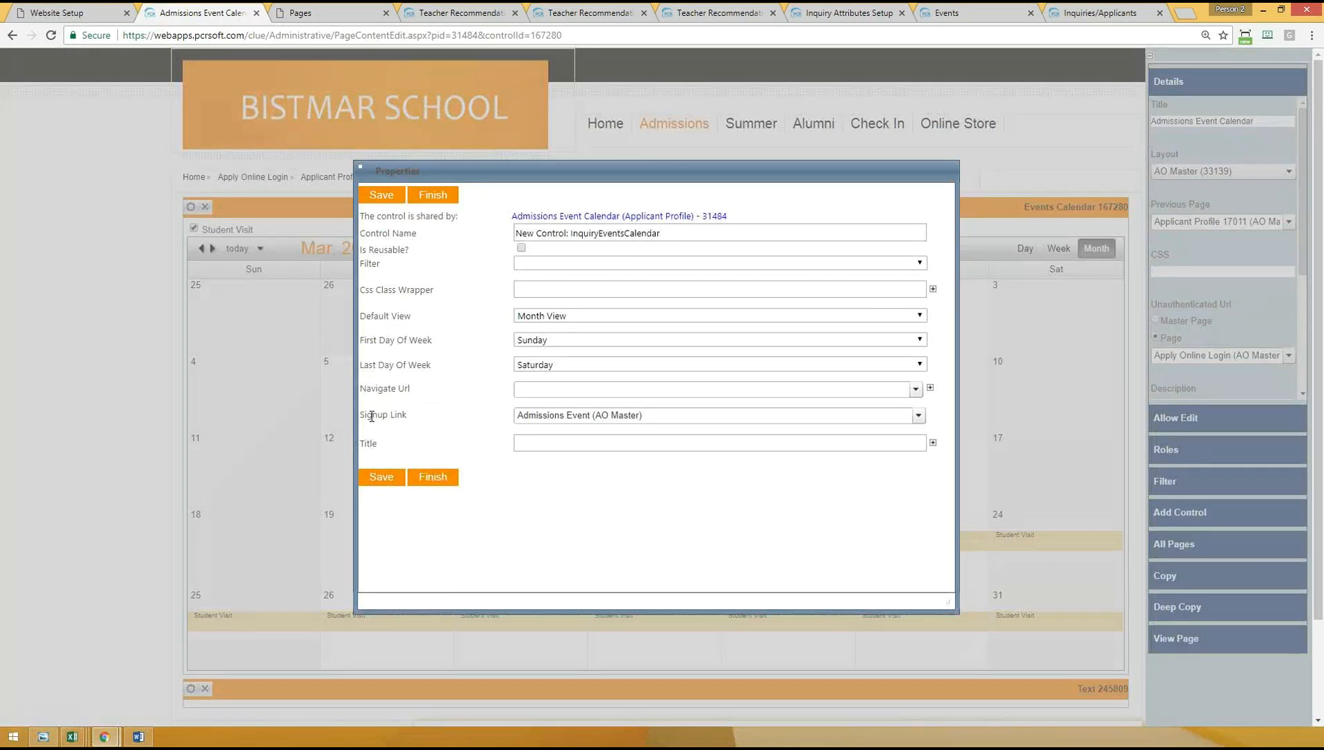
{"action": "left_click_drag", "start_coordinate": [373, 416], "coordinate": [425, 414]}
{"action": "left_click_drag", "start_coordinate": [374, 341], "coordinate": [458, 340]}
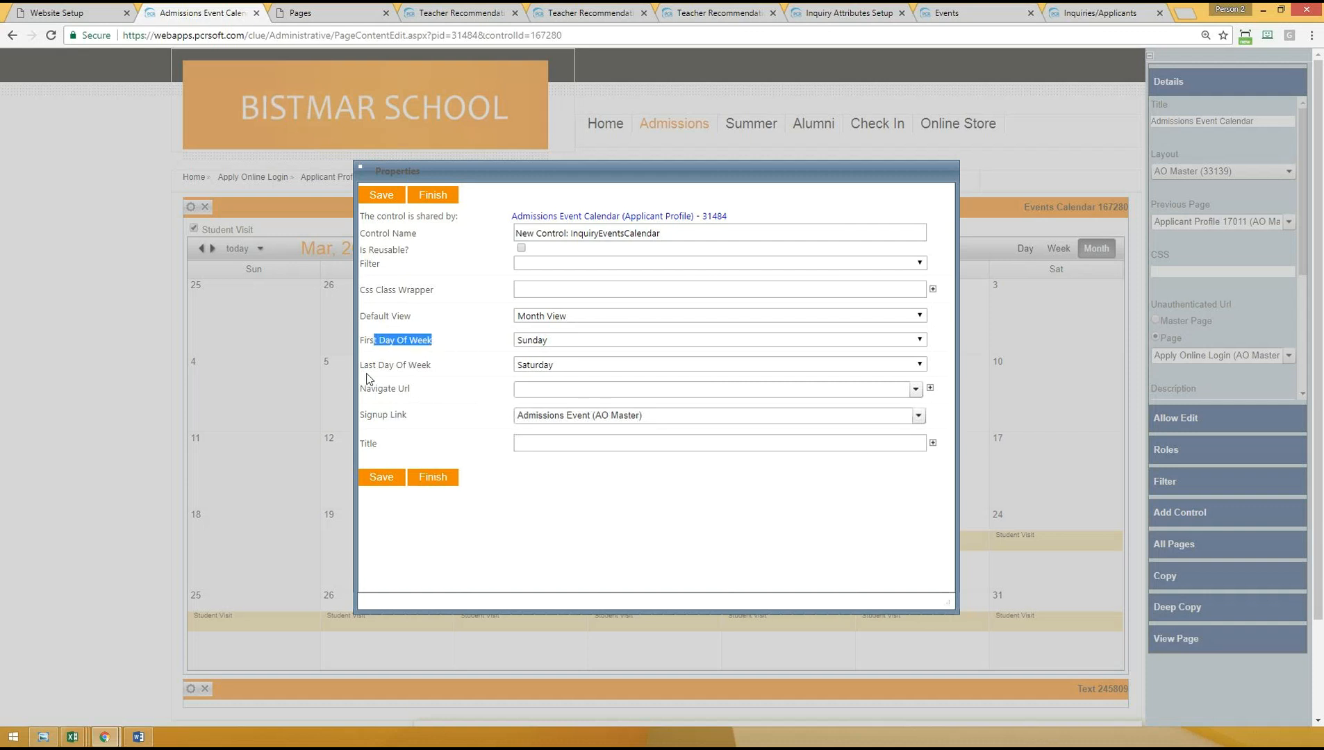
{"action": "left_click_drag", "start_coordinate": [373, 365], "coordinate": [444, 361]}
{"action": "left_click", "coordinate": [426, 400]}
{"action": "left_click_drag", "start_coordinate": [376, 315], "coordinate": [429, 318]}
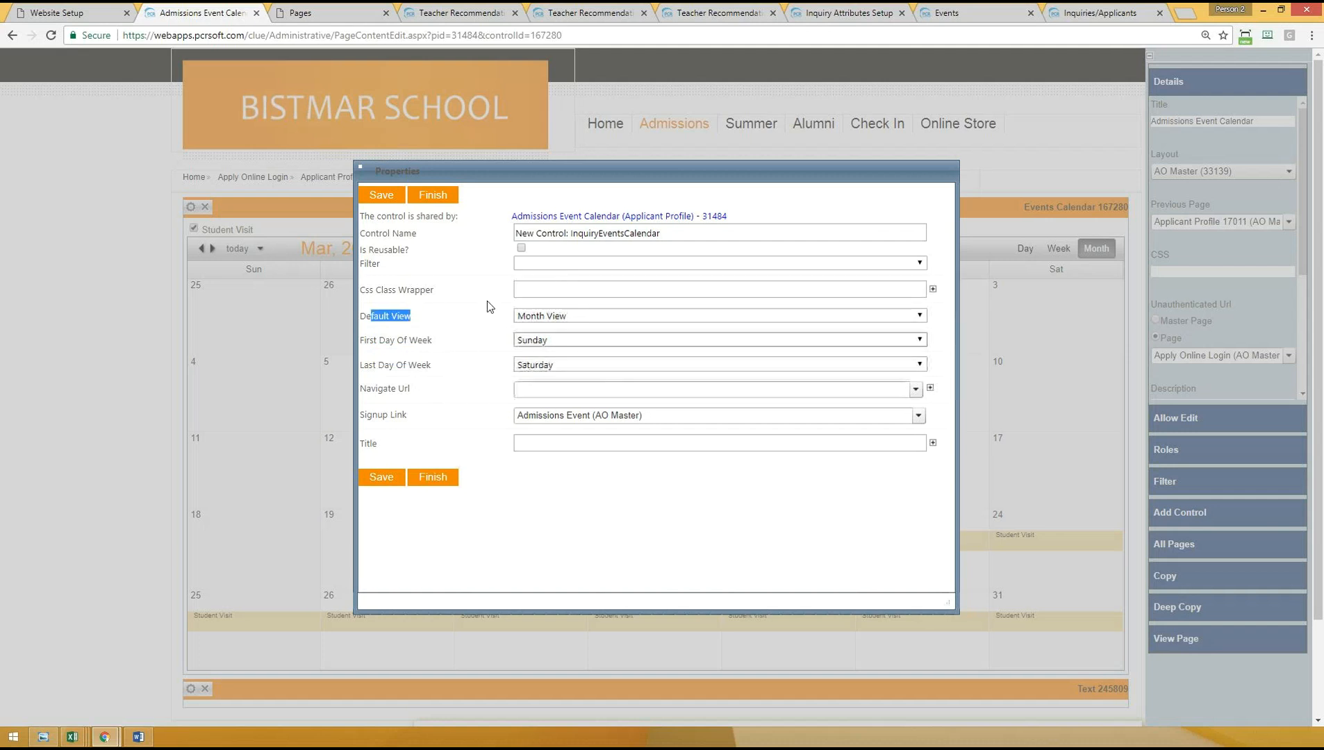
{"action": "left_click", "coordinate": [445, 477]}
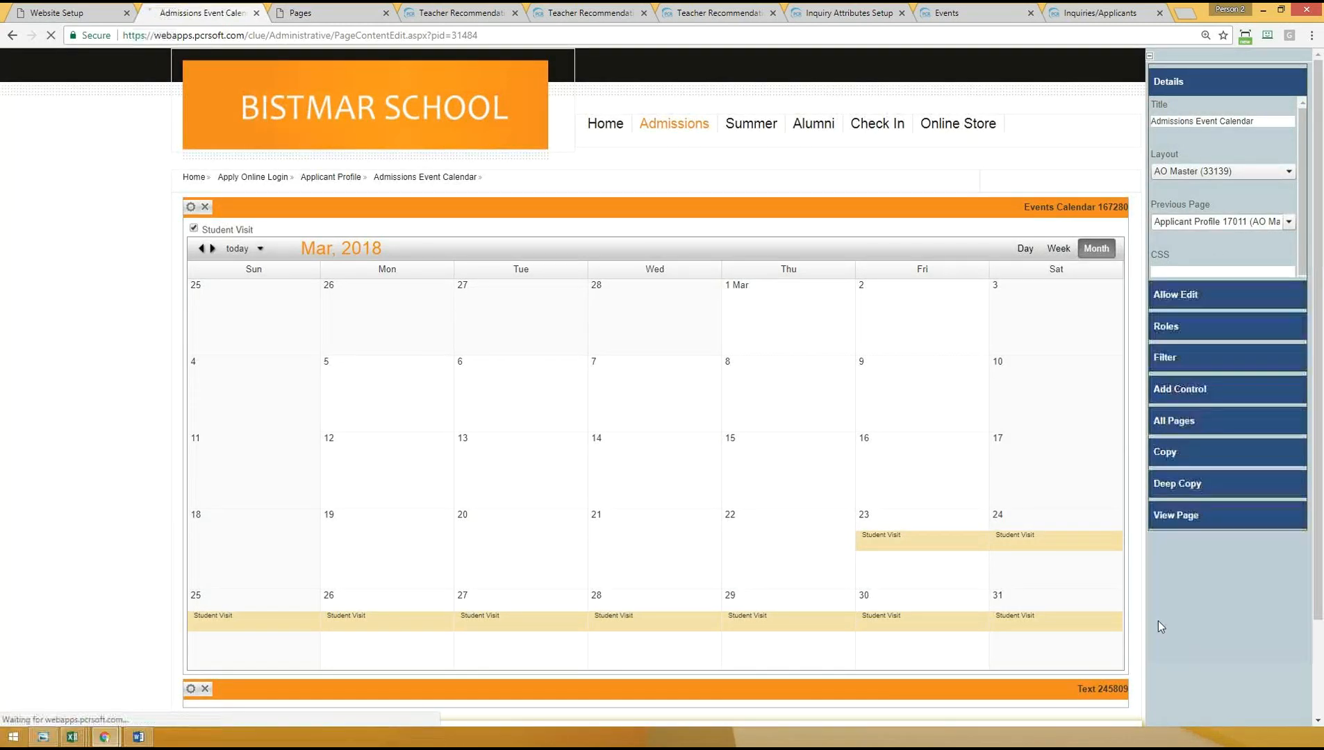
- Open the 3/24/2018 Student Visit's sign-up page for editing and show the available Admissions controls
{"action": "left_click", "coordinate": [1024, 505]}
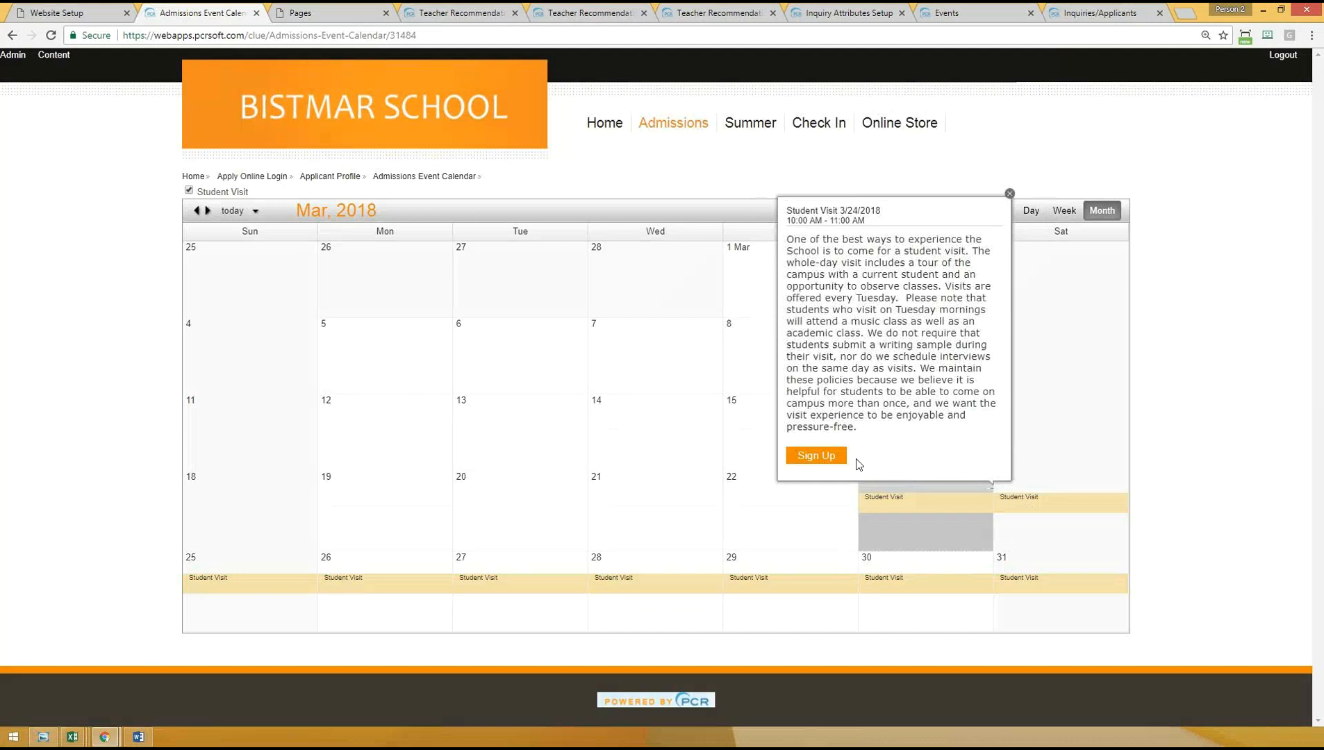
{"action": "left_click", "coordinate": [812, 459]}
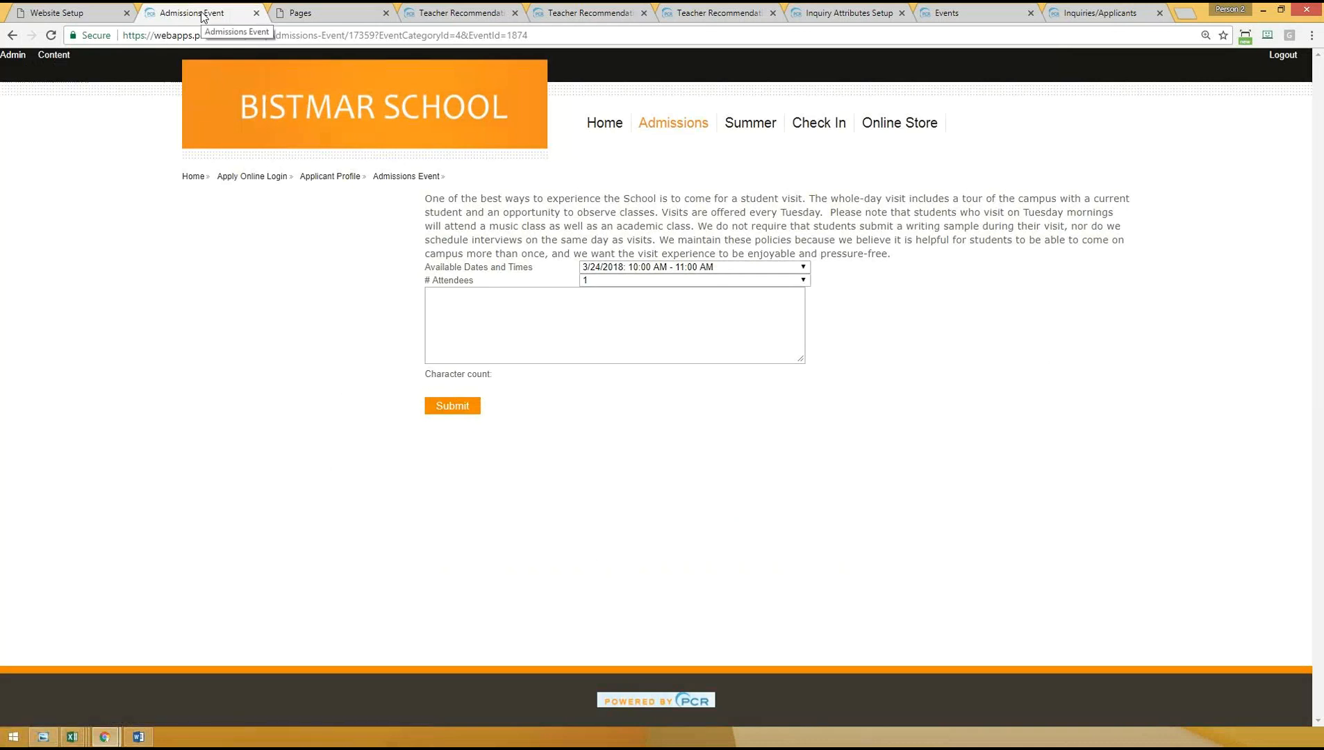
{"action": "left_click", "coordinate": [52, 57]}
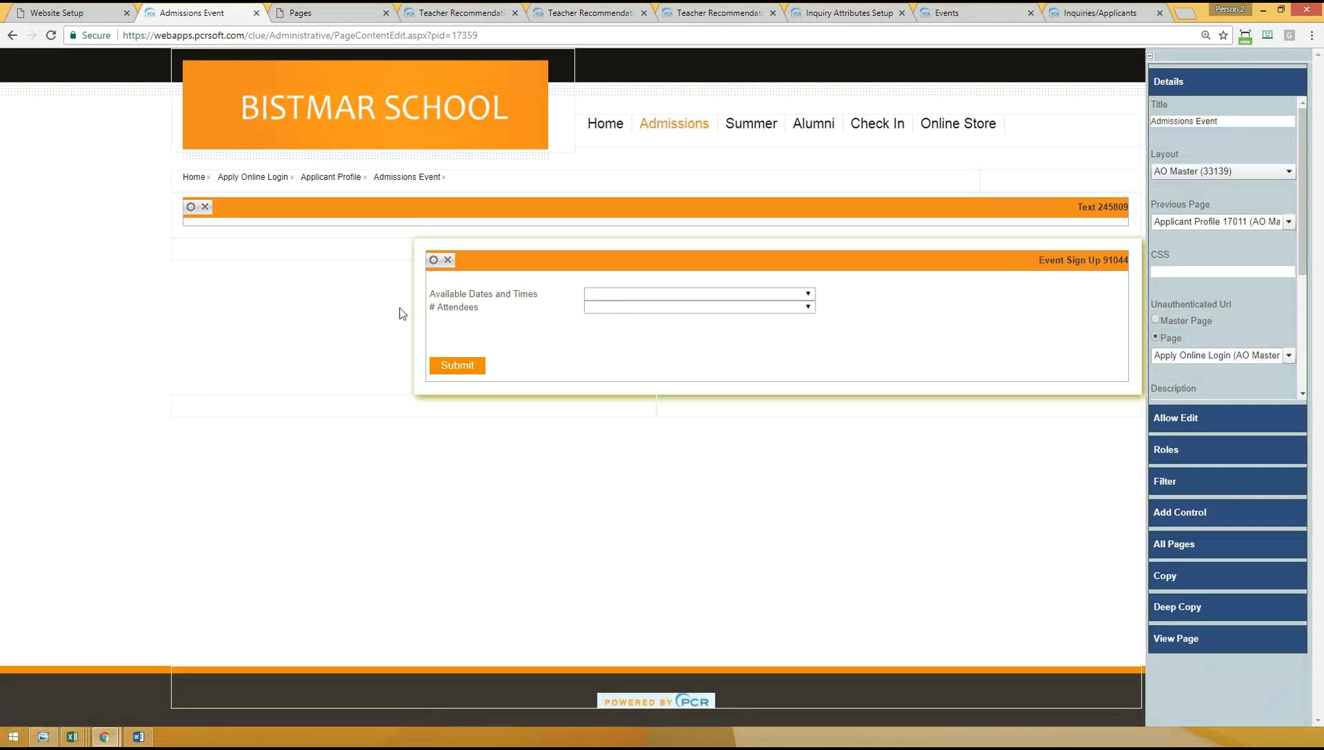
{"action": "left_click", "coordinate": [1171, 516]}
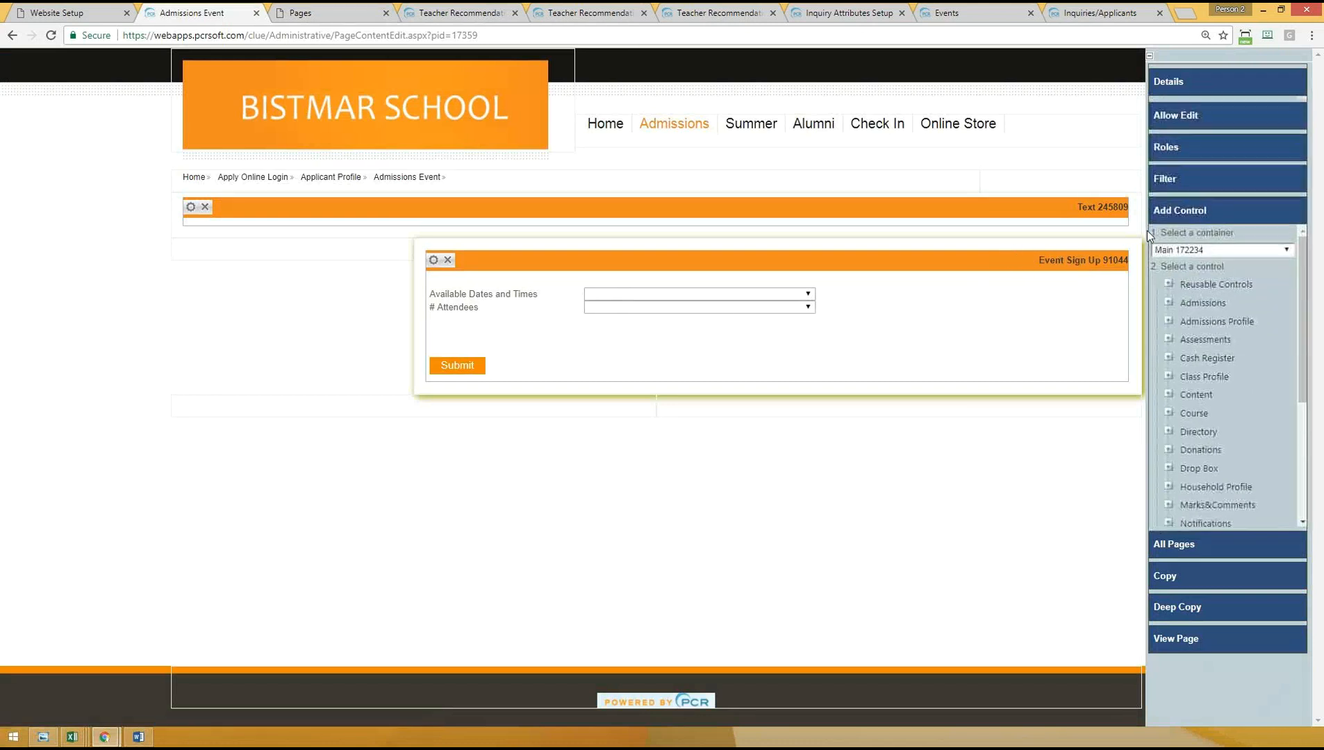
{"action": "left_click", "coordinate": [1168, 300]}
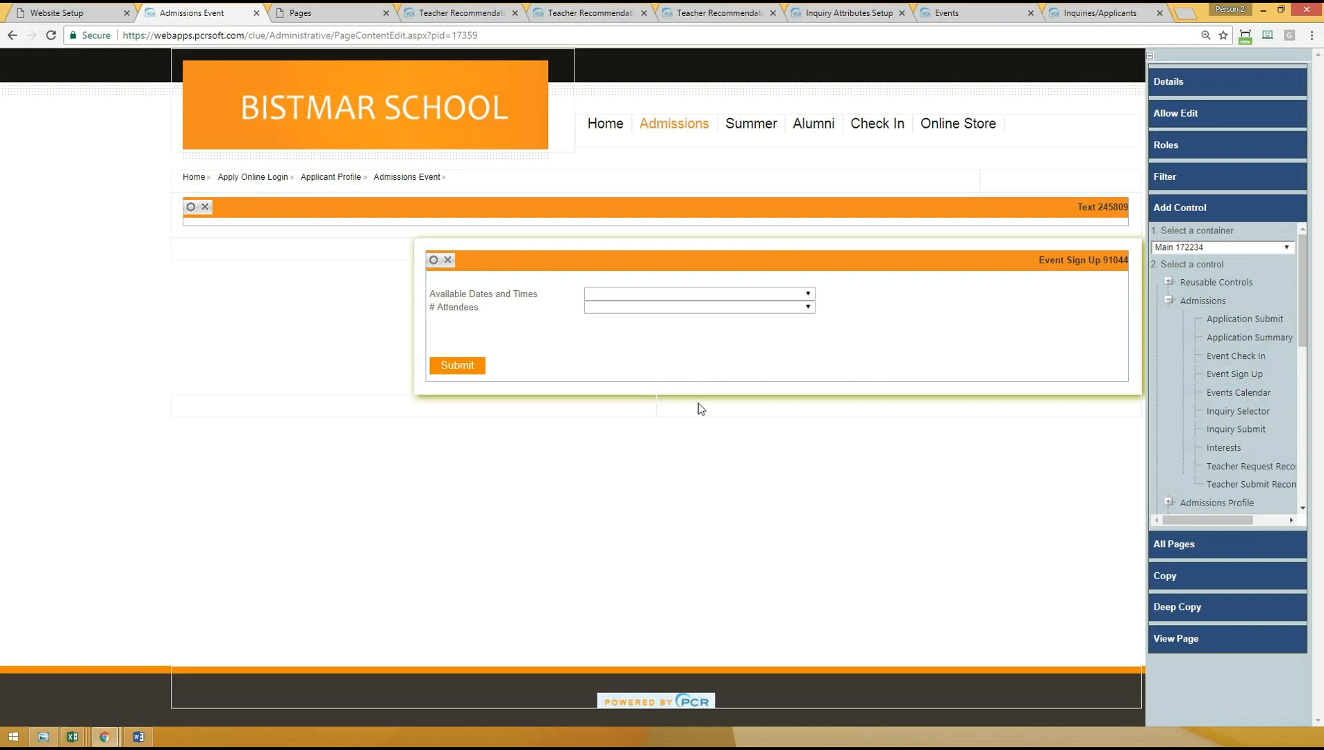
- Review the Event Sign Up control's Thank You Page Location and Event Sign-Up email template properties, then close them
{"action": "left_click", "coordinate": [434, 263]}
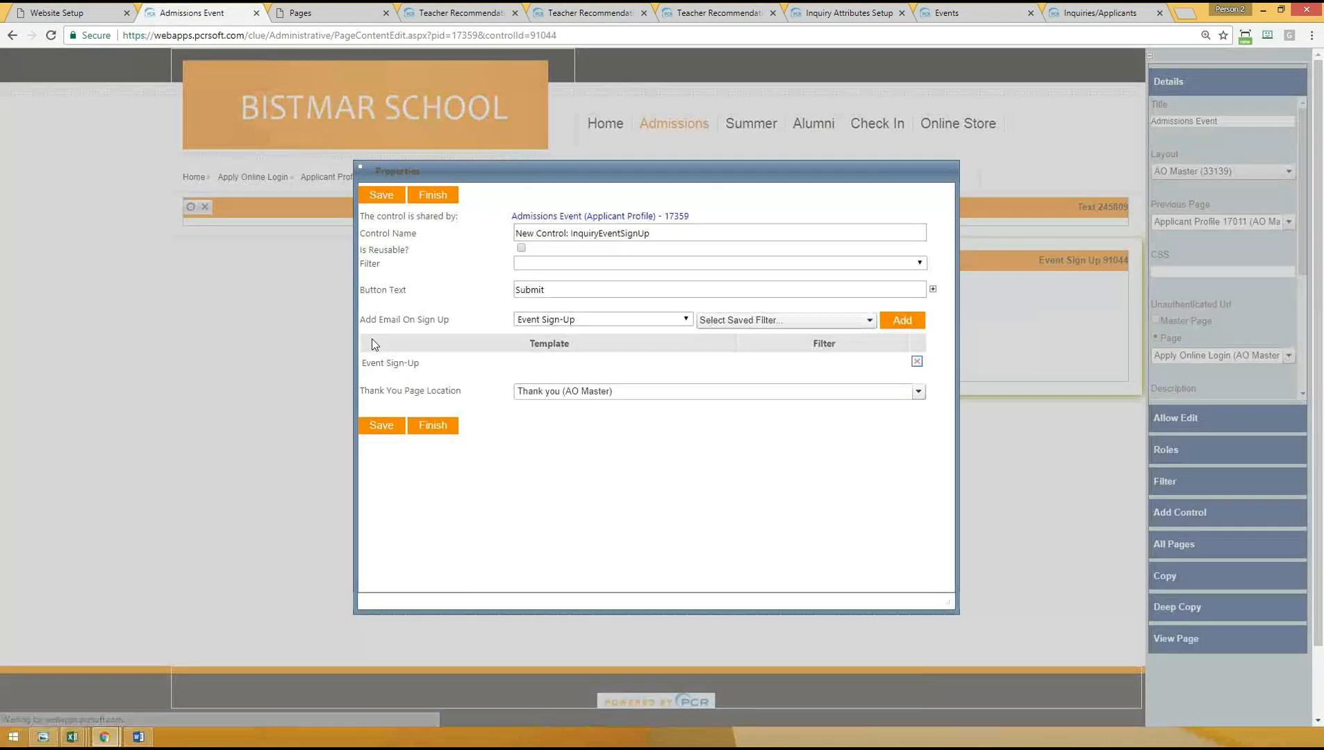
{"action": "left_click_drag", "start_coordinate": [364, 390], "coordinate": [518, 389]}
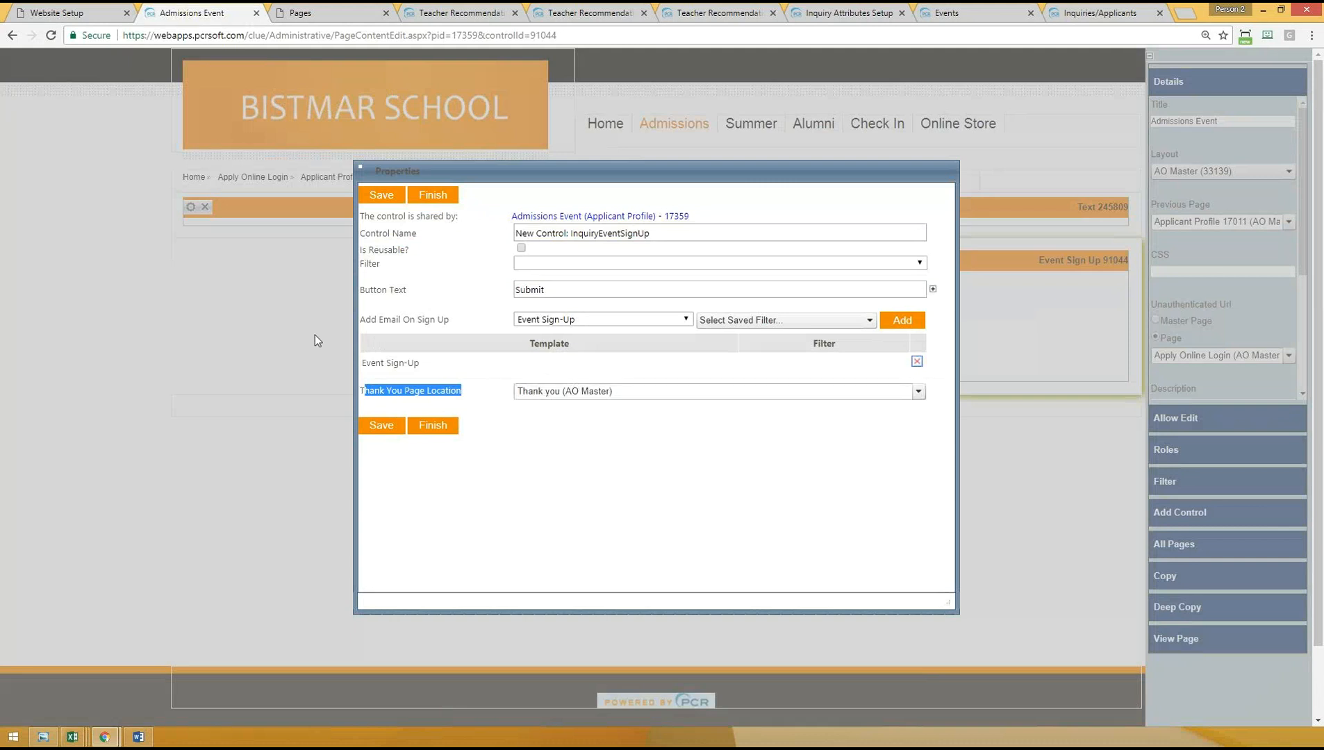
{"action": "left_click_drag", "start_coordinate": [370, 363], "coordinate": [417, 364]}
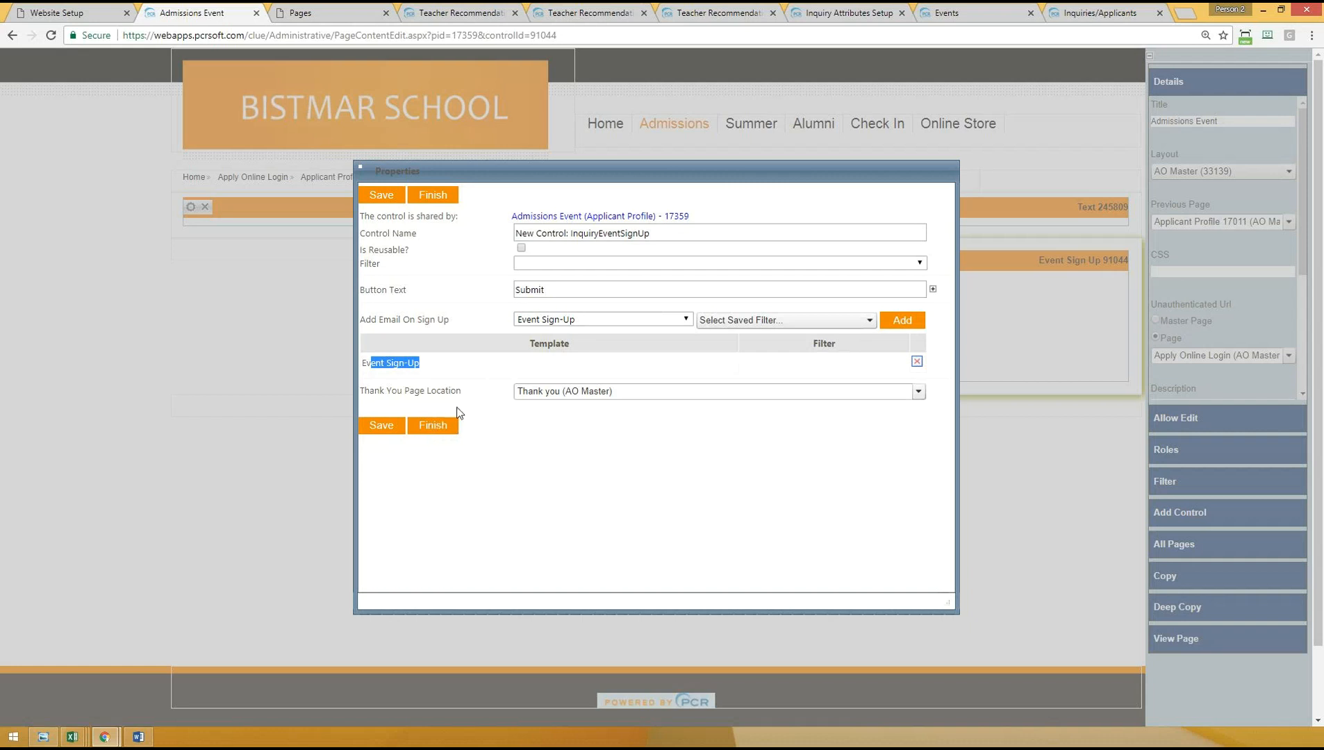
{"action": "left_click", "coordinate": [433, 425]}
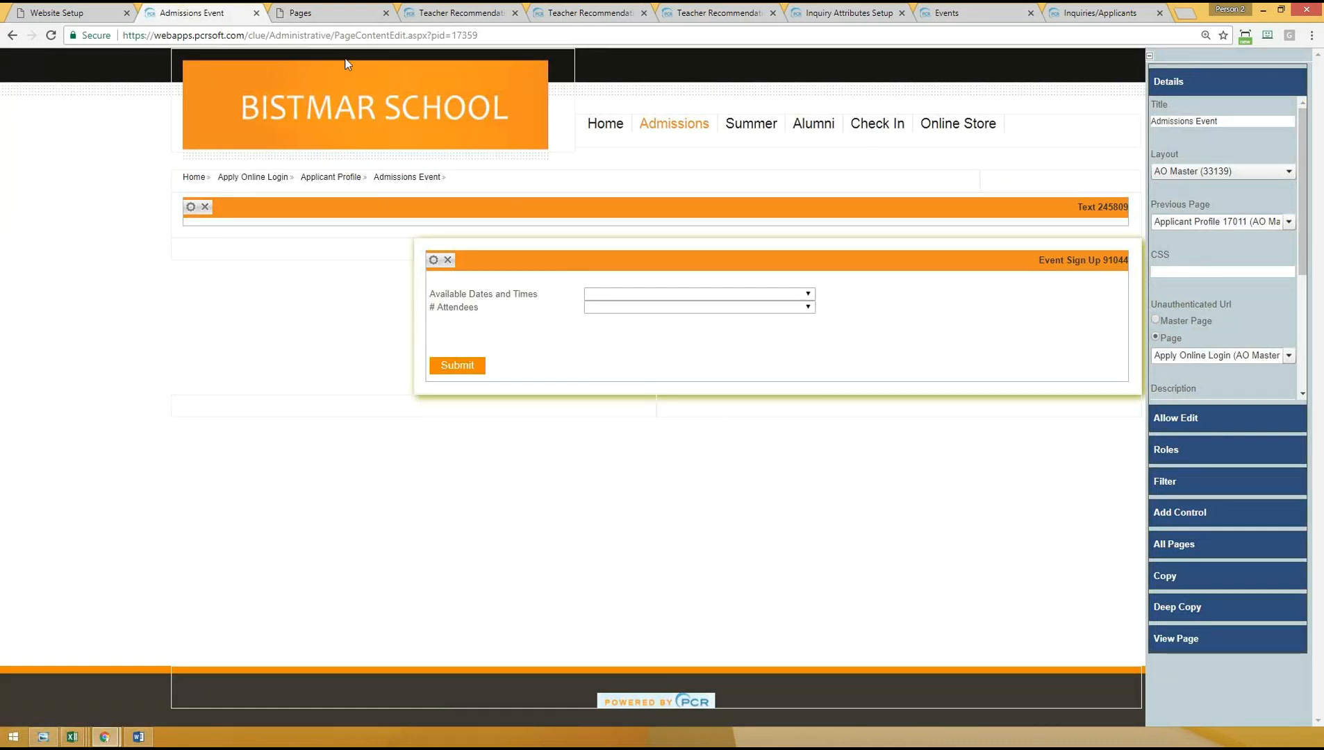
- Search the website's pages for titles containing "event" and examine the admissions and applicant event pages
{"action": "left_click", "coordinate": [311, 12]}
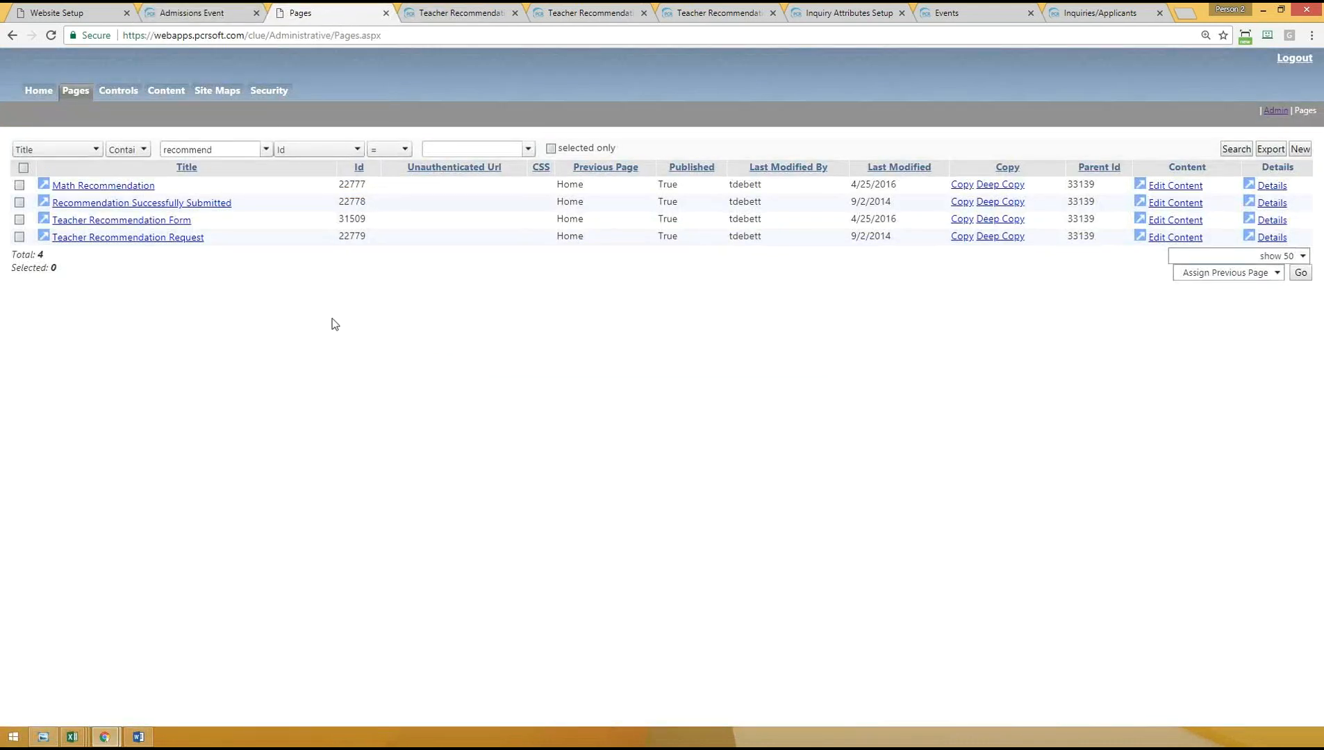
{"action": "left_click", "coordinate": [76, 92]}
{"action": "left_click", "coordinate": [232, 151]}
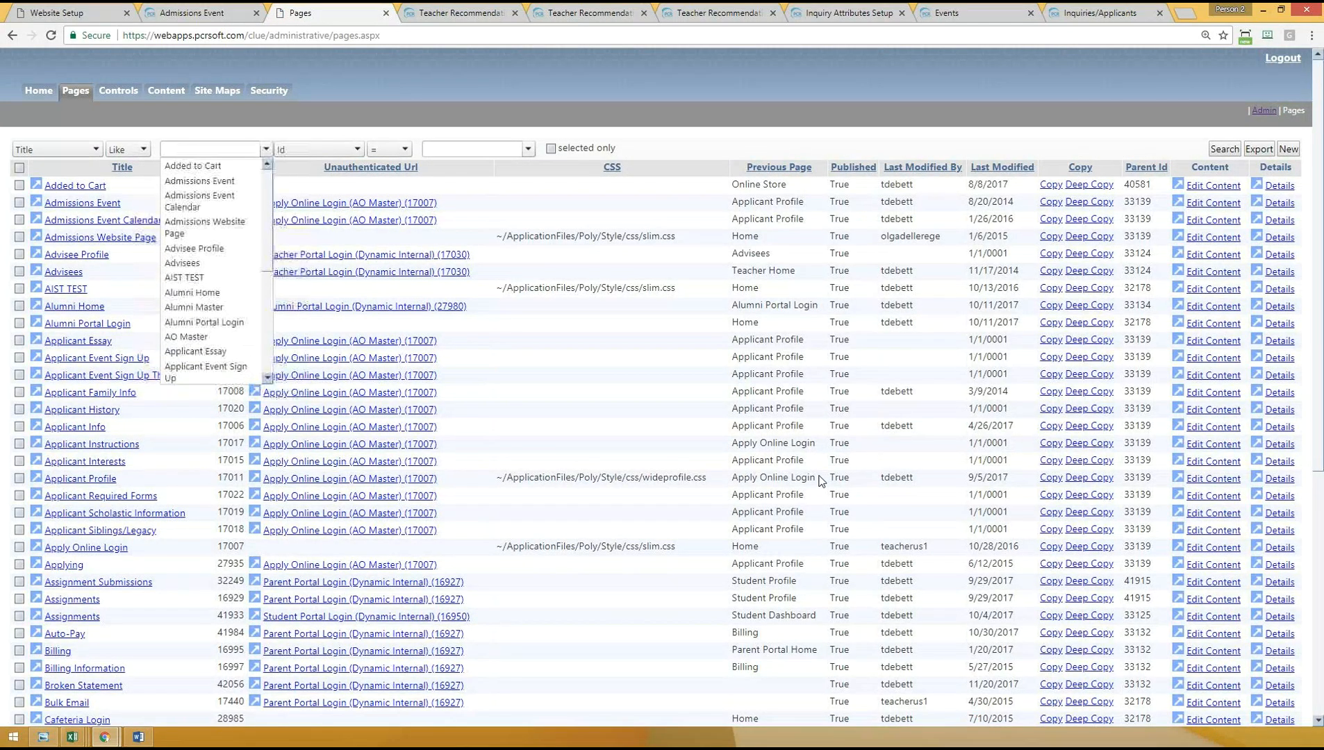
{"action": "type", "text": "event"}
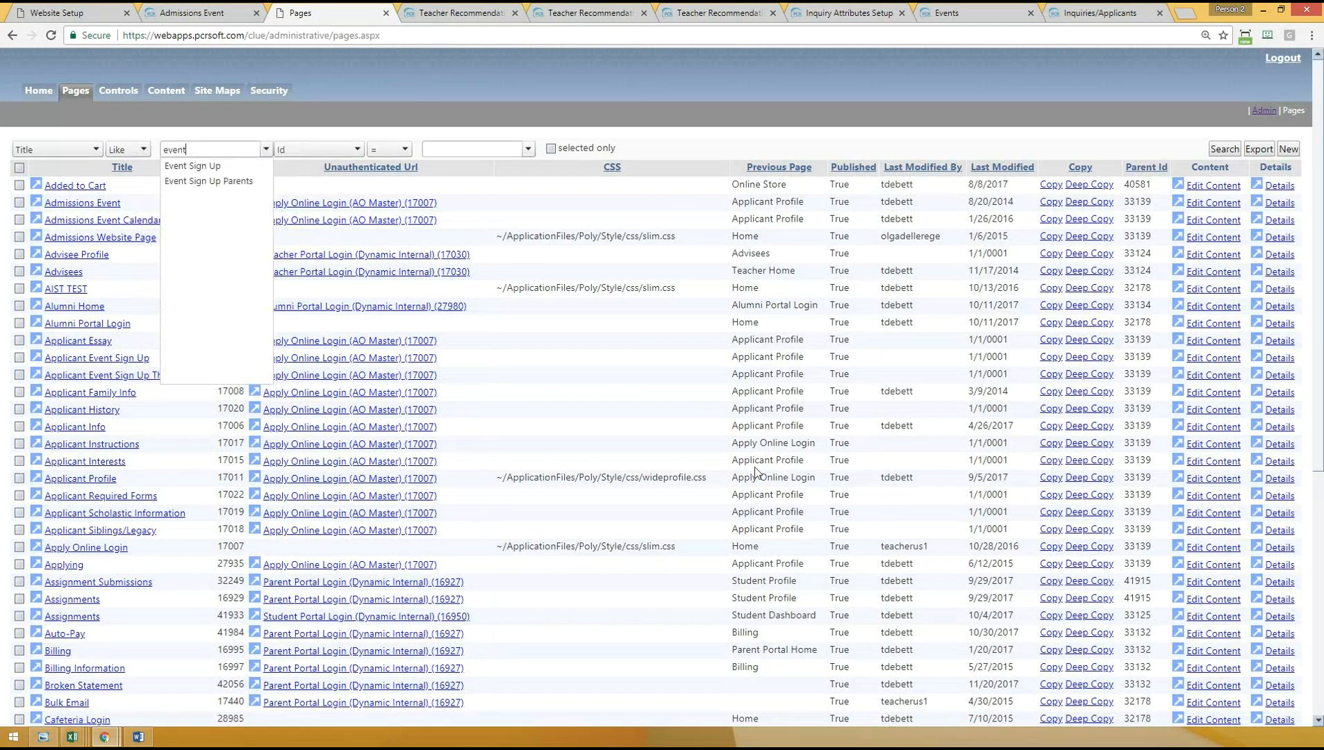
{"action": "left_click", "coordinate": [136, 148]}
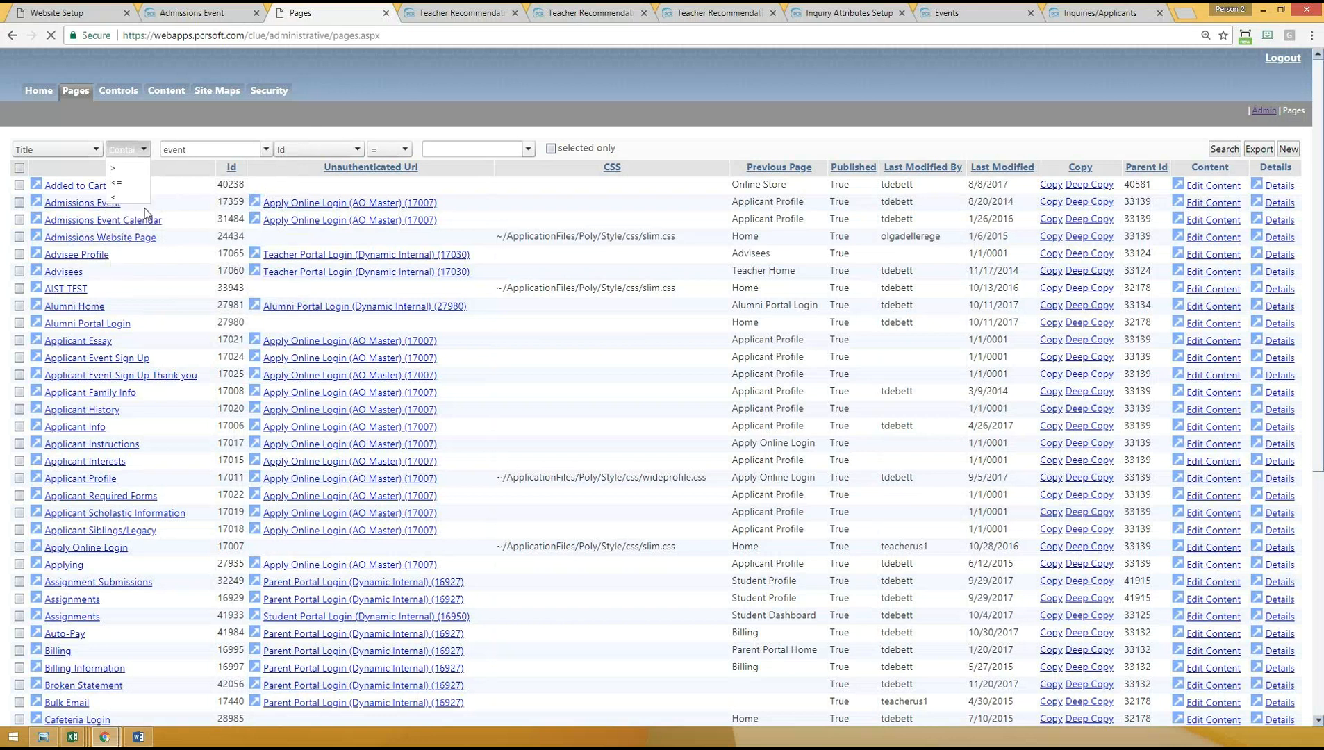
{"action": "left_click", "coordinate": [128, 166]}
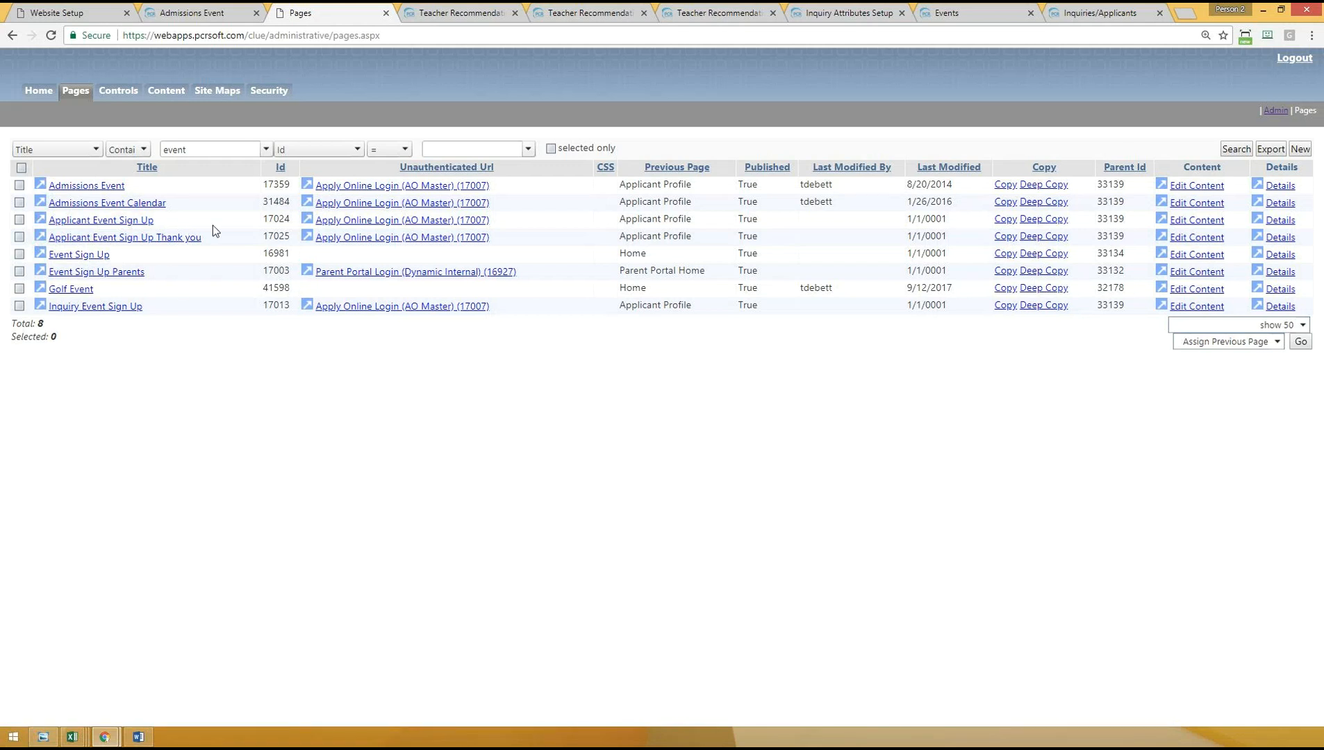
{"action": "left_click_drag", "start_coordinate": [208, 236], "coordinate": [46, 185]}
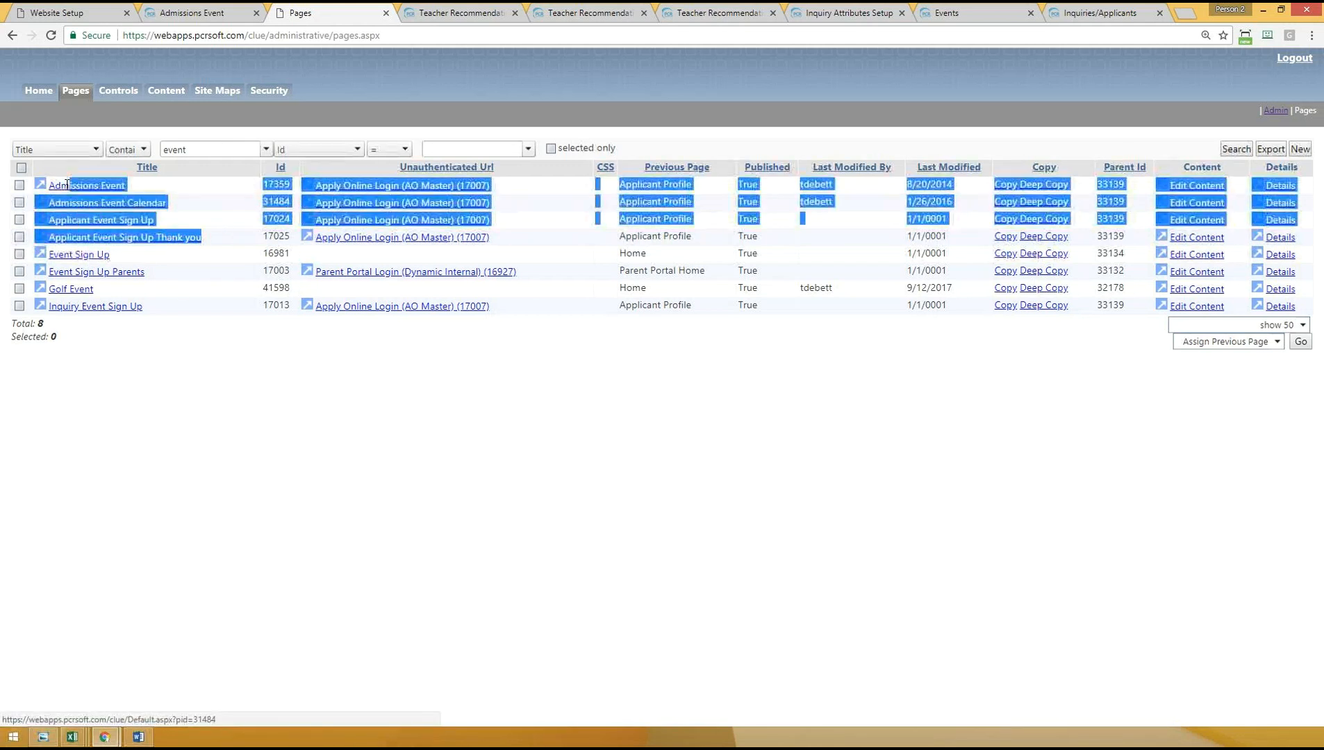
{"action": "left_click", "coordinate": [237, 214]}
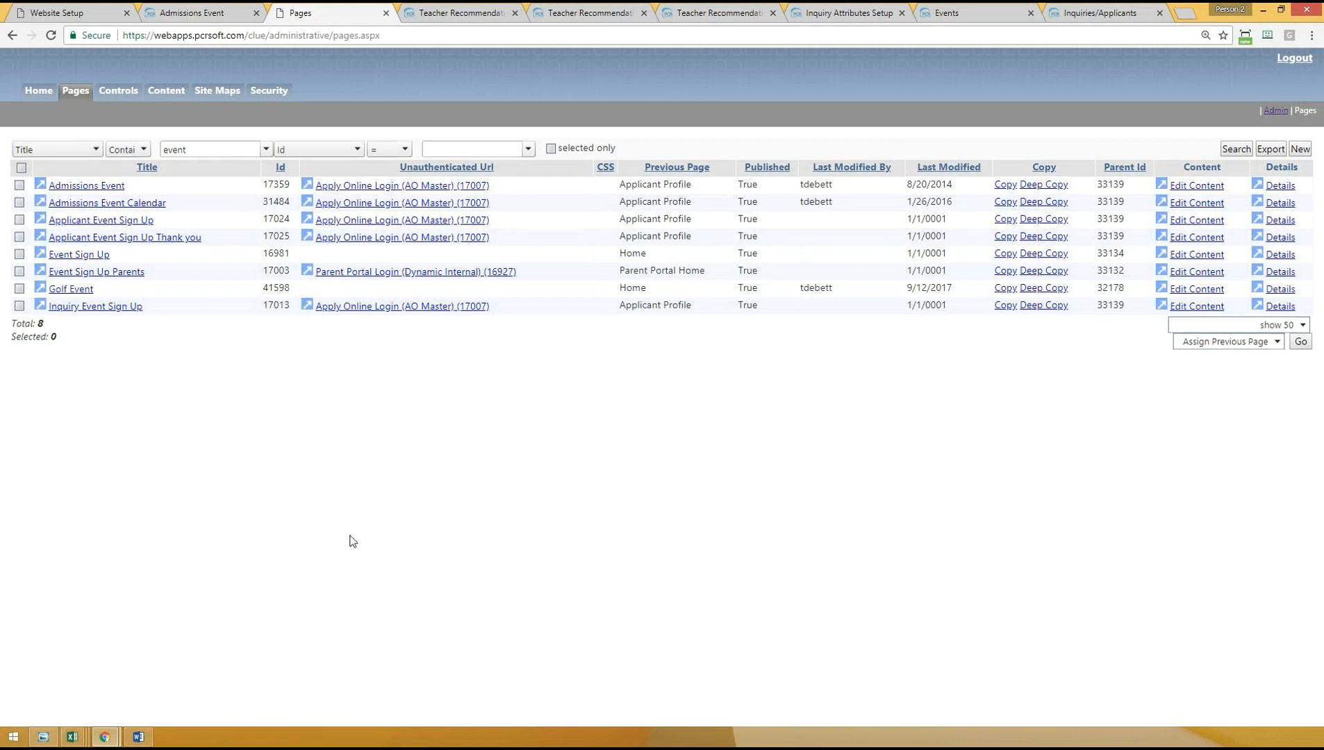
- Return from the Admissions Event page to the Applicant Profile page and view it as the live page
{"action": "left_click", "coordinate": [196, 12]}
{"action": "left_click", "coordinate": [319, 177]}
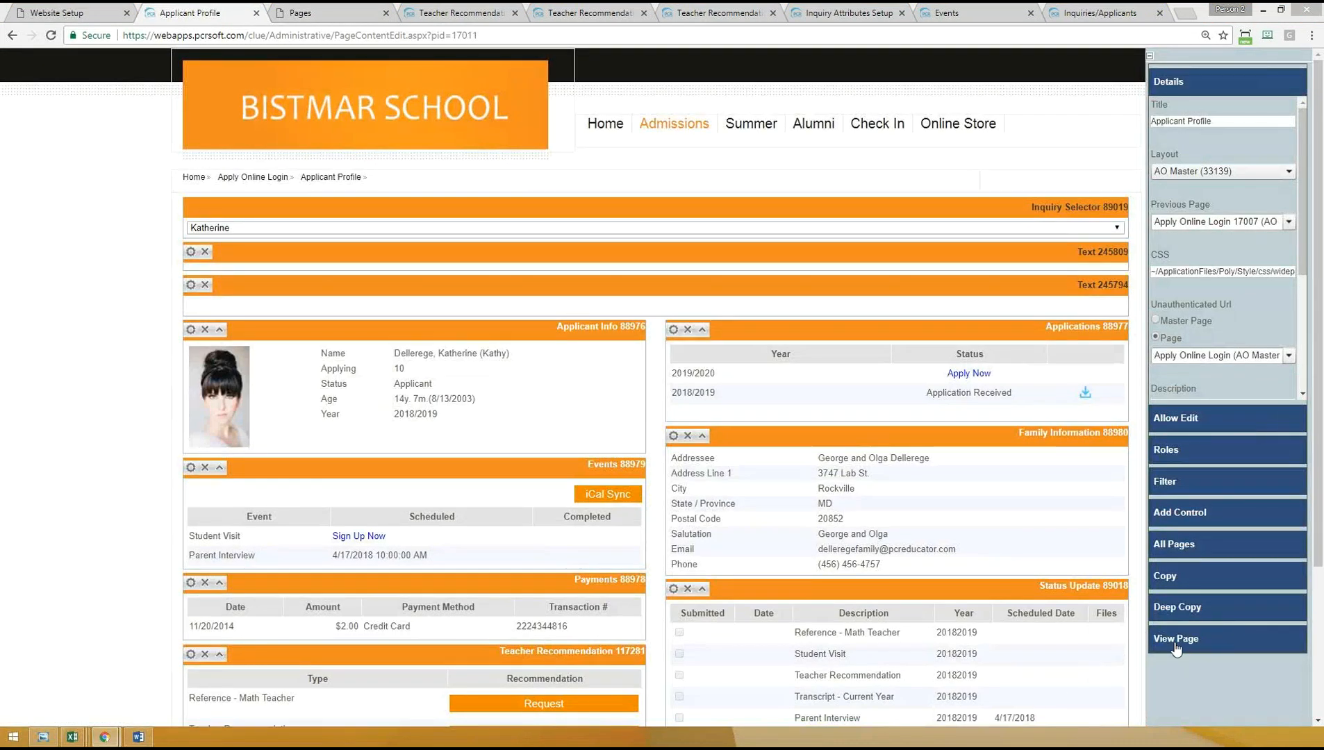
{"action": "left_click", "coordinate": [1175, 640]}
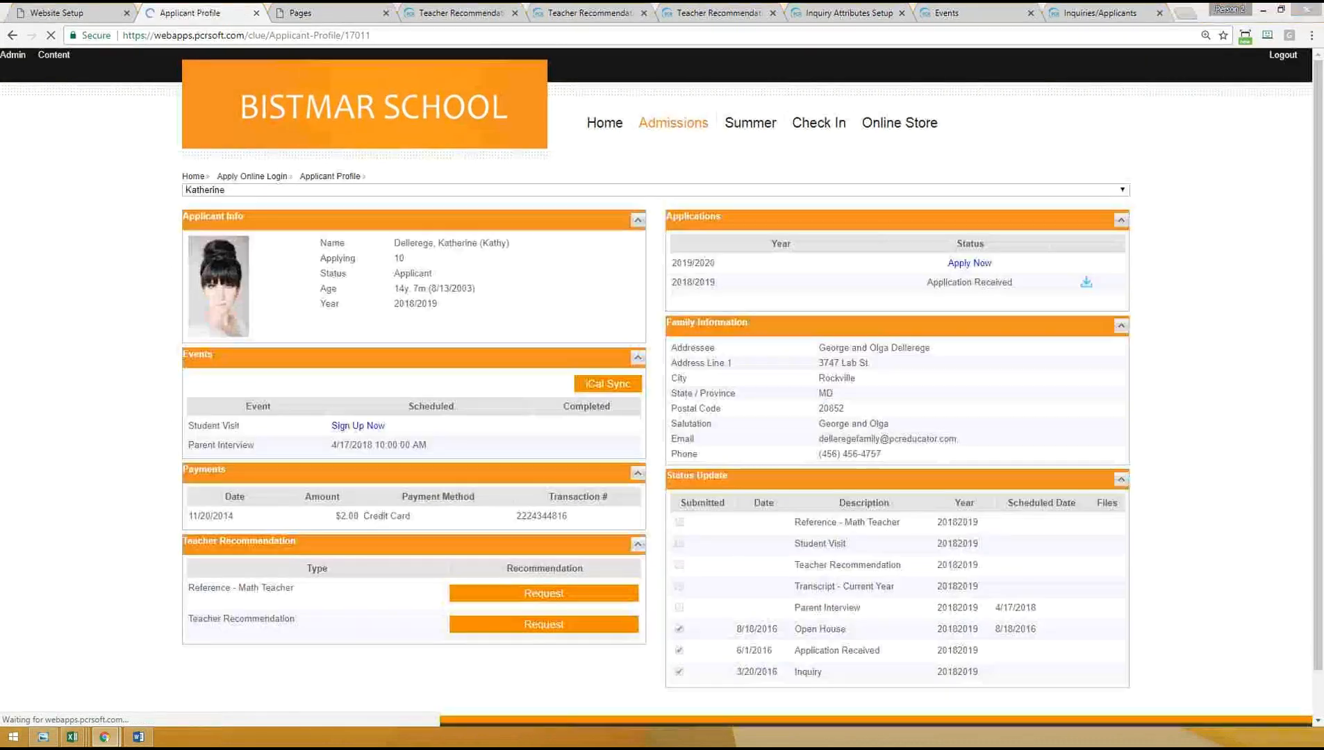